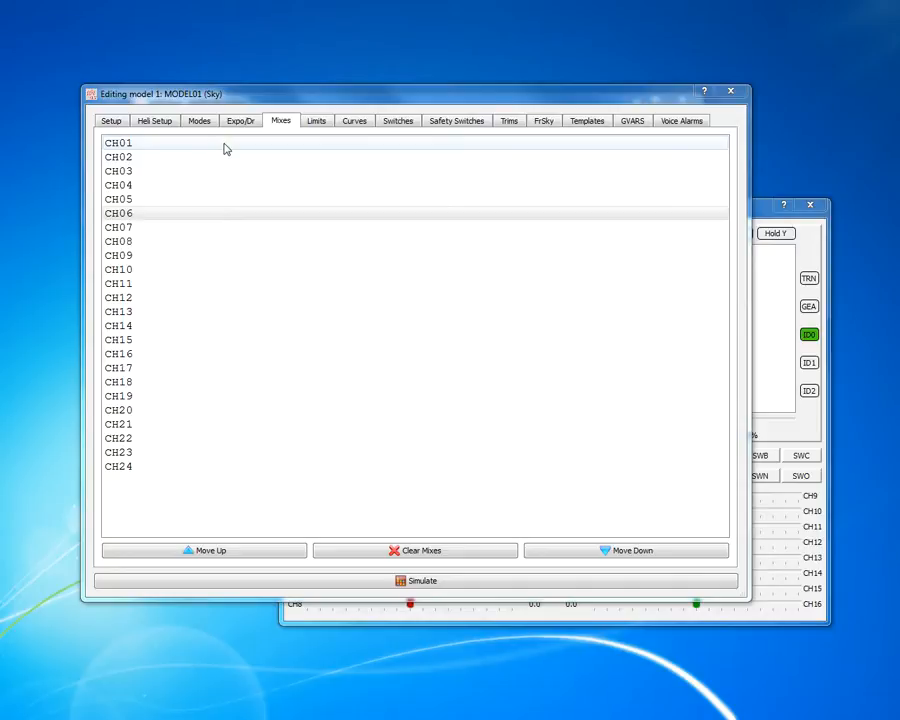
Add a CH01 mix with source RUD and weight 100, enabling Fix Offset and keeping Include Trim on.
double_click(226, 149)
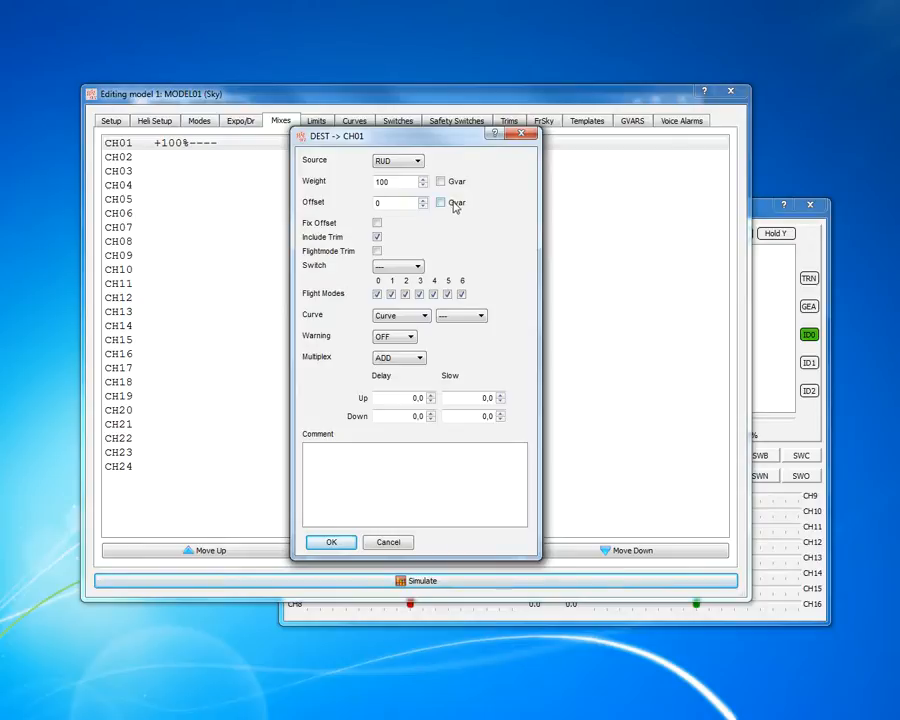
click(377, 224)
click(378, 238)
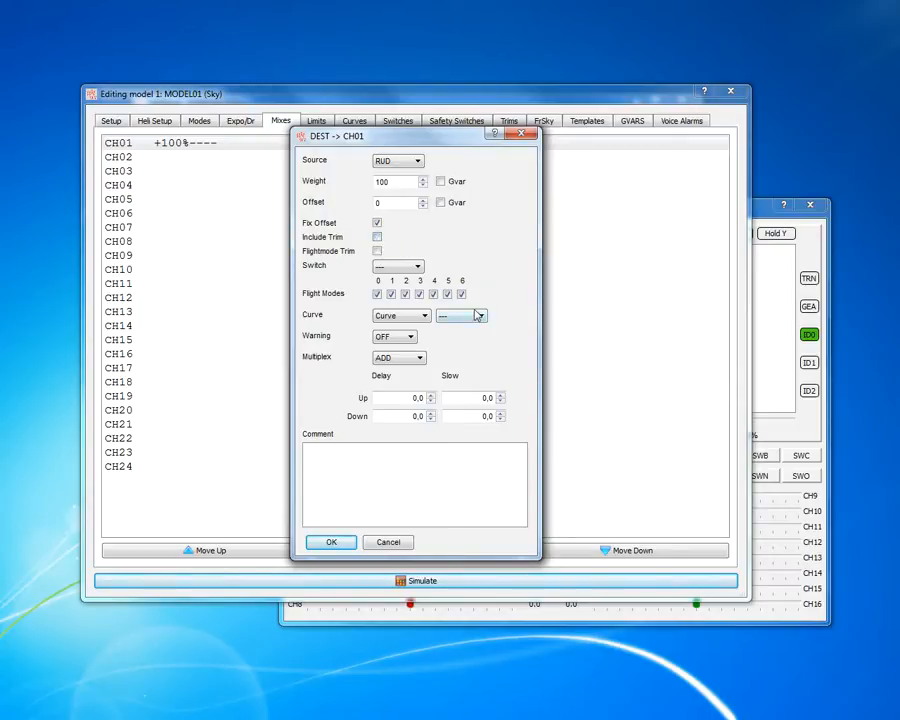
click(378, 238)
Review the Switch, Curve and Multiplex options without changing them, and save the CH01 mix.
click(417, 266)
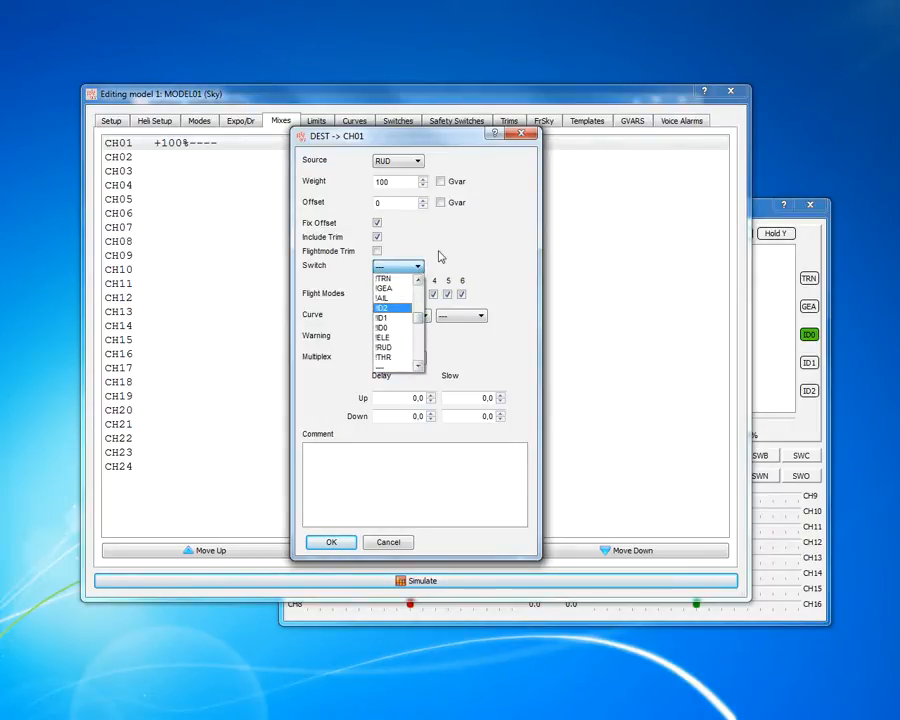
click(490, 250)
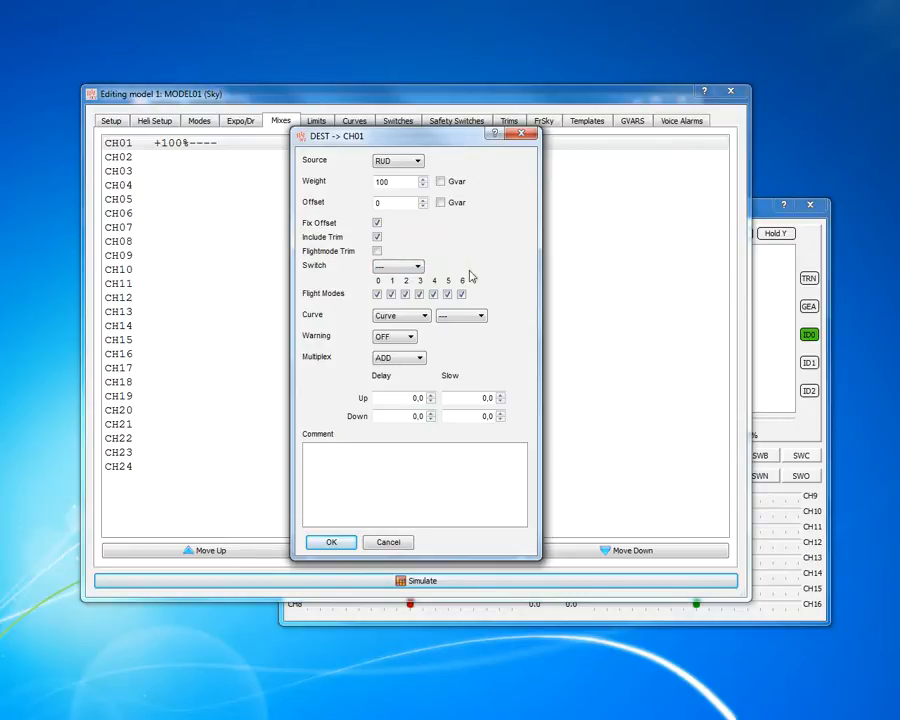
click(424, 317)
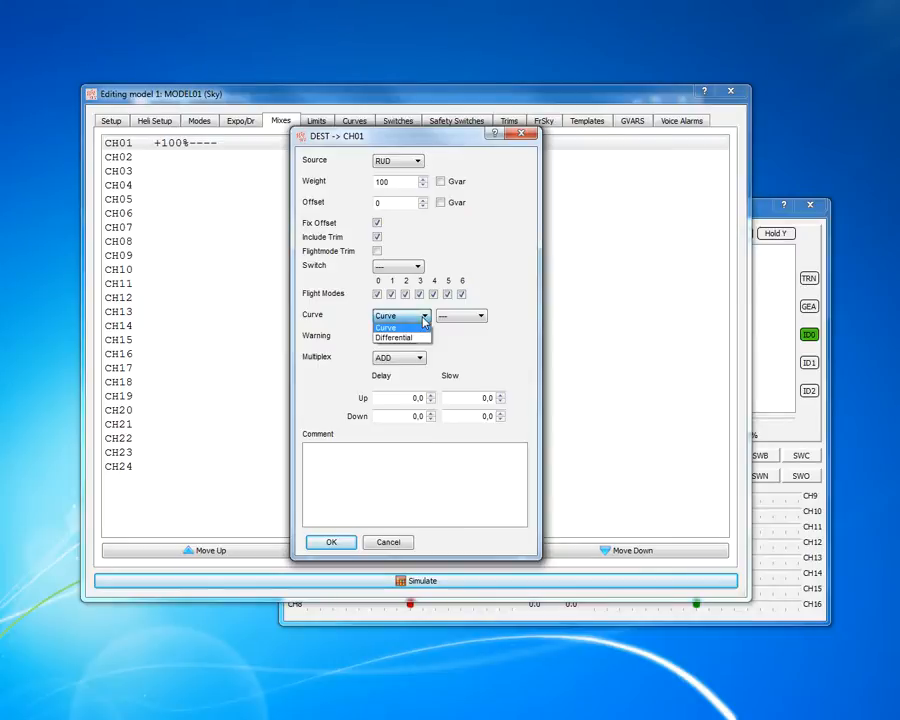
click(363, 332)
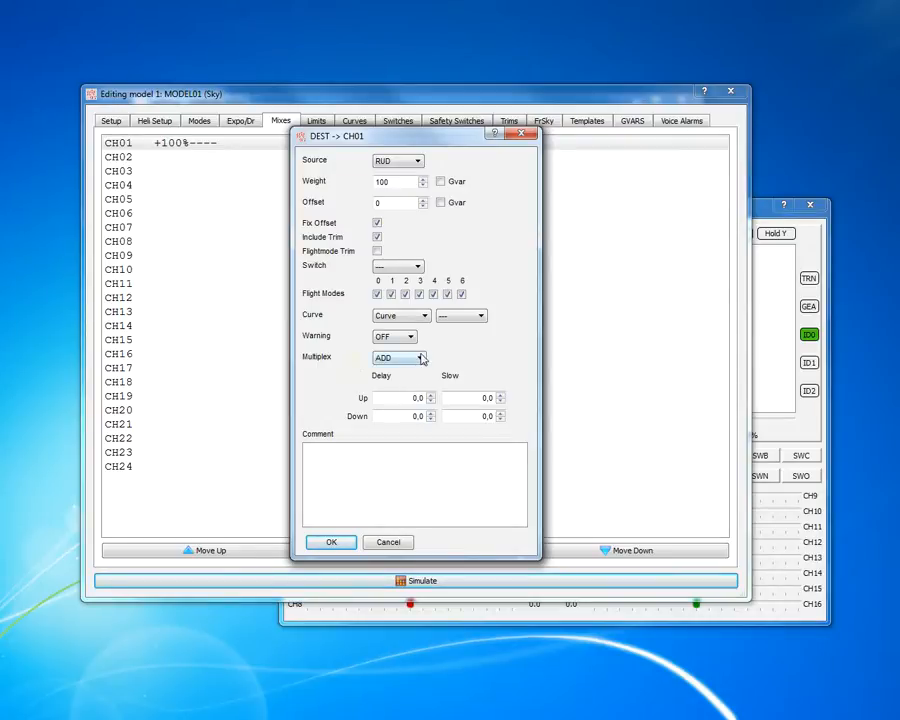
click(422, 359)
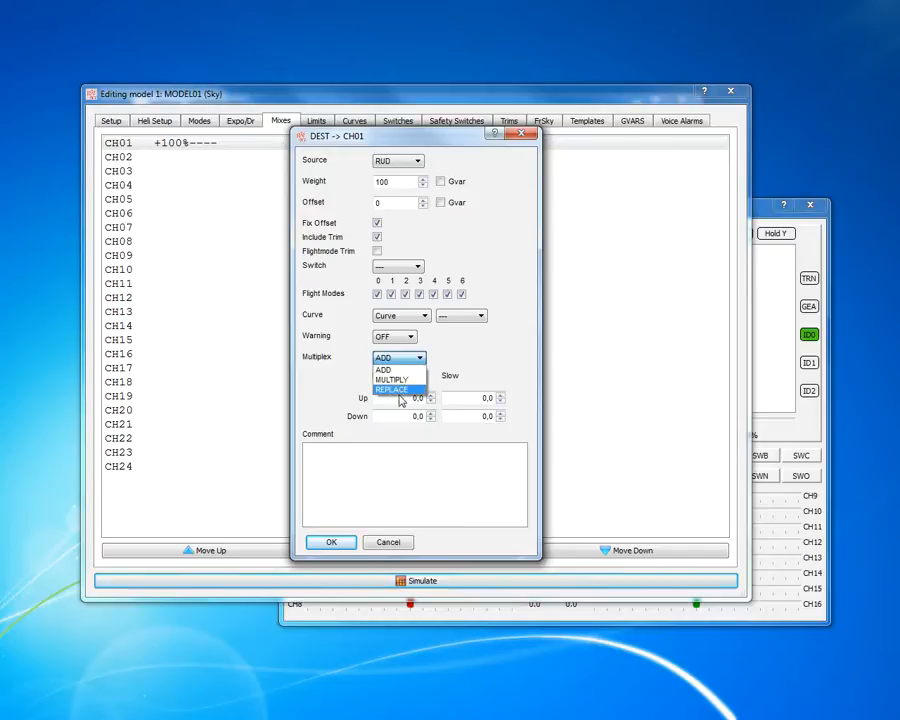
click(343, 388)
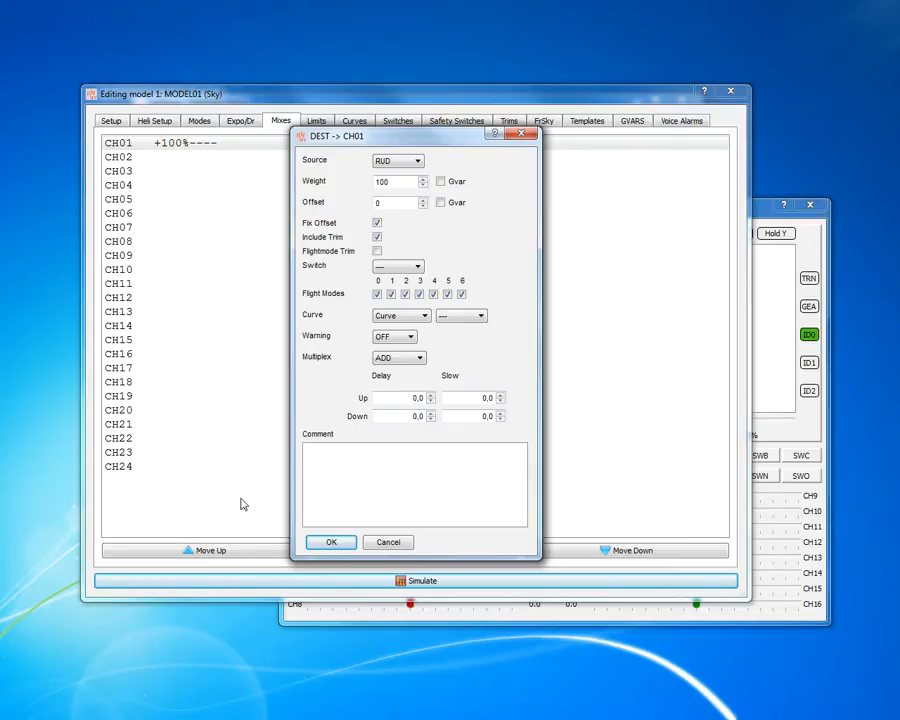
click(331, 542)
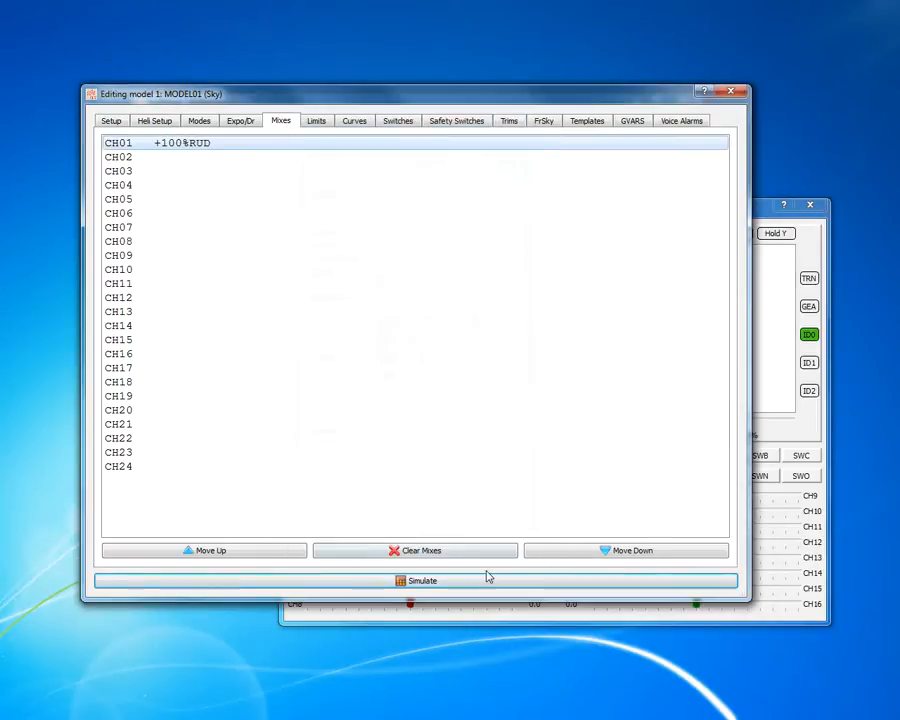
Test the CH01 output in the simulator with the rudder stick held at X -100% and 100%, and release the horizontal hold.
click(783, 359)
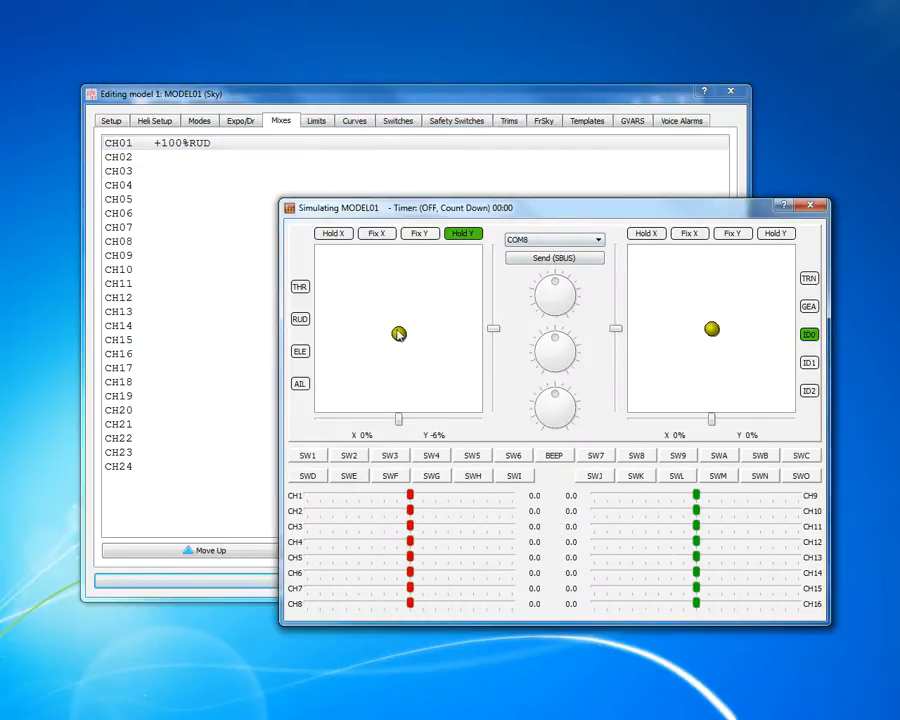
drag(399, 334, 298, 319)
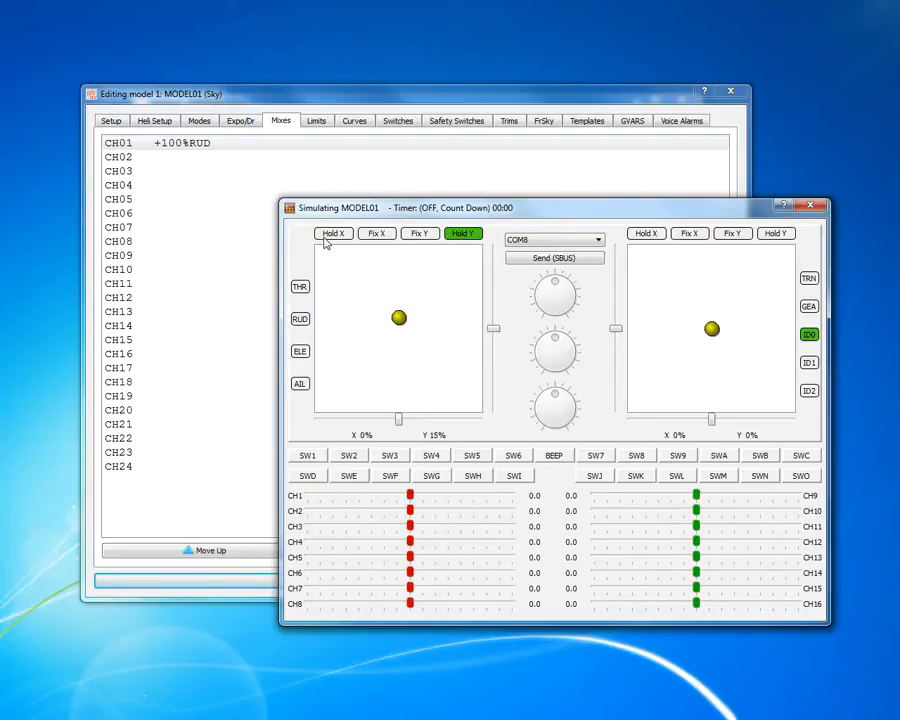
click(326, 236)
drag(400, 318, 320, 326)
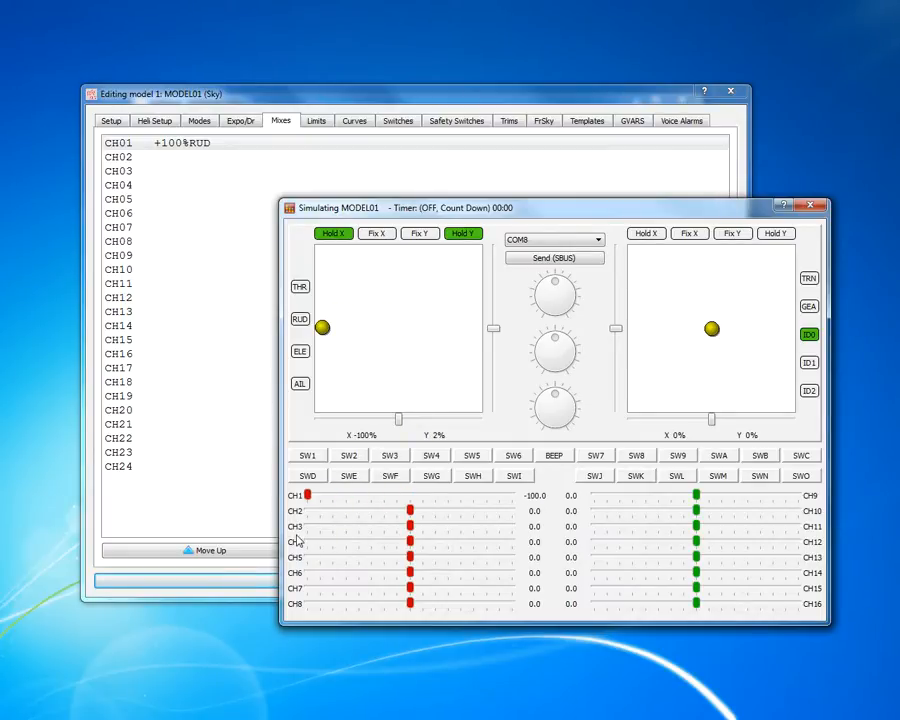
drag(324, 328, 488, 342)
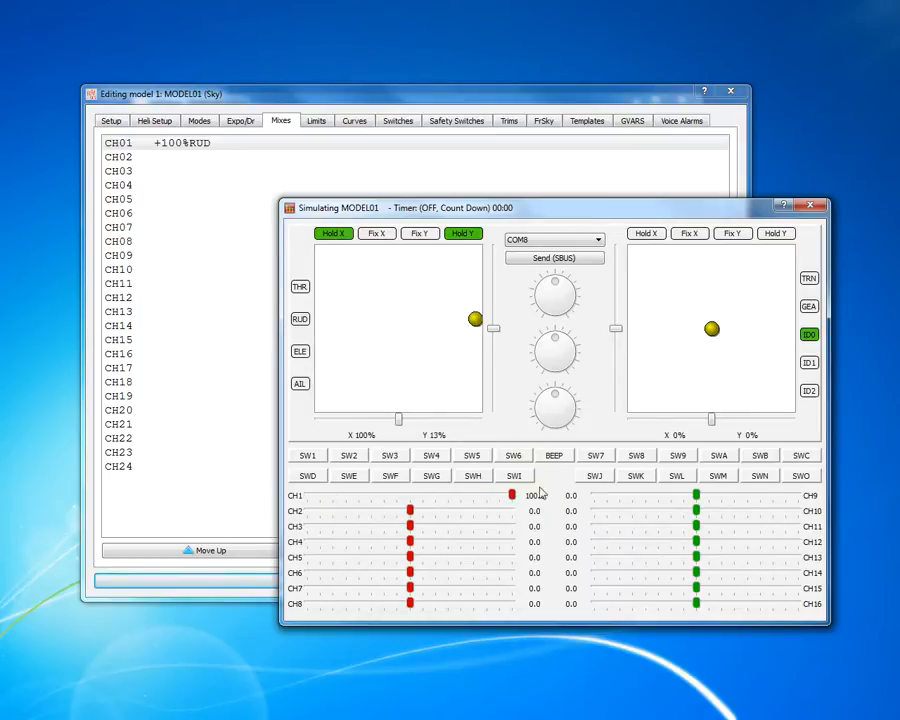
click(338, 235)
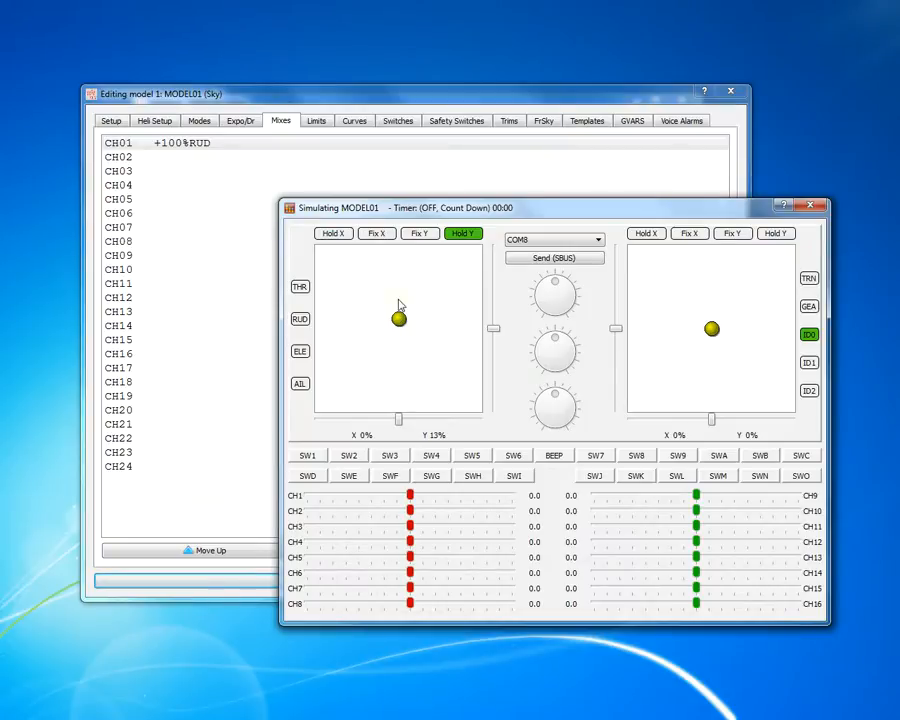
Set the CH01 rudder mix's weight to 50.
double_click(176, 143)
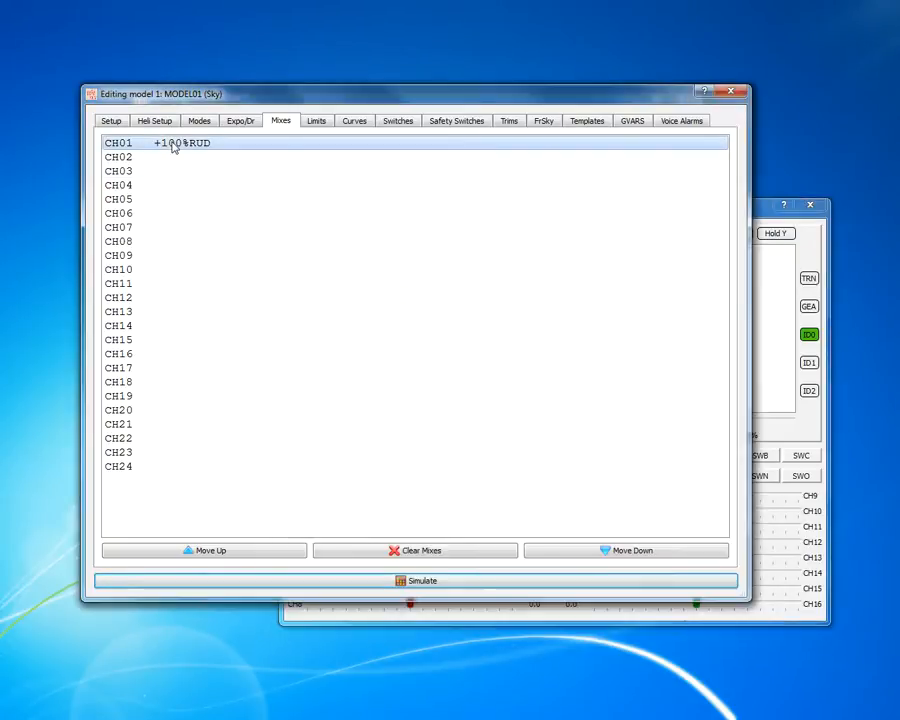
double_click(396, 182)
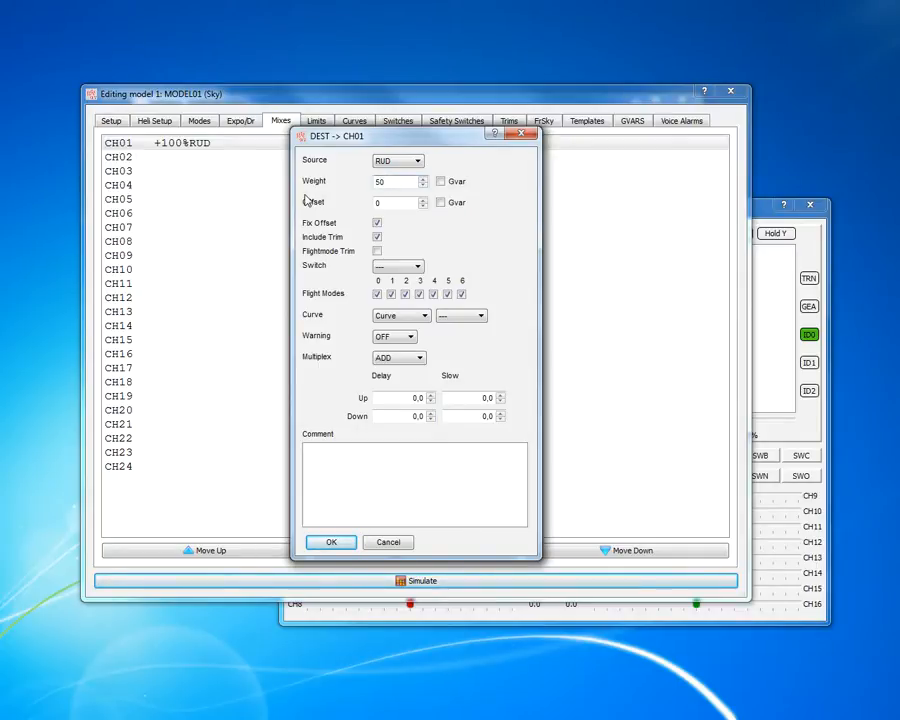
click(328, 543)
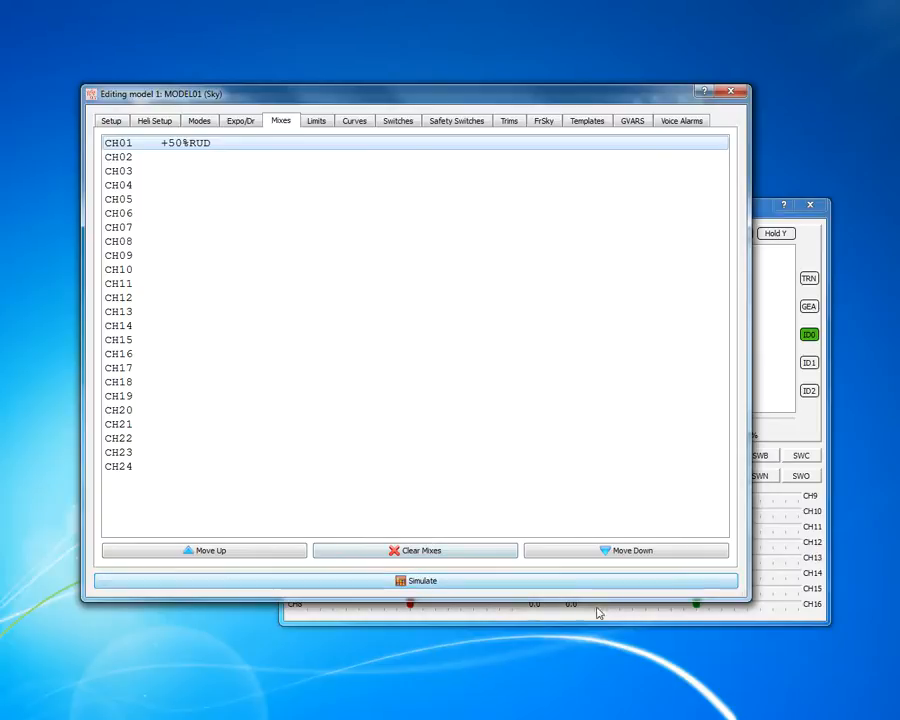
Test the reduced-weight mix in the simulator with the rudder stick held at X -100%, and return it to centre with the hold released.
click(776, 558)
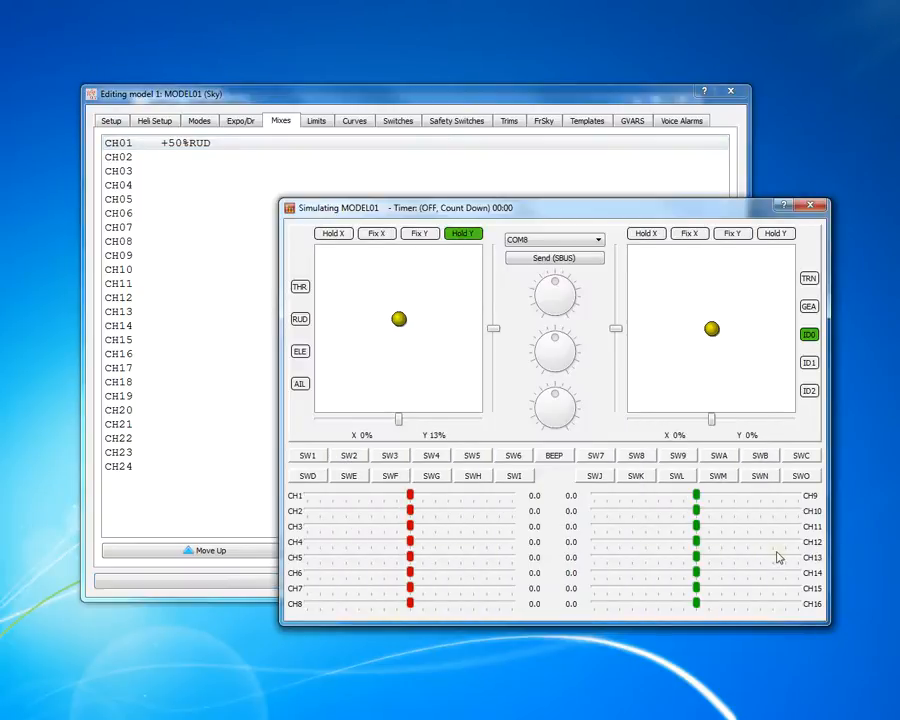
click(300, 318)
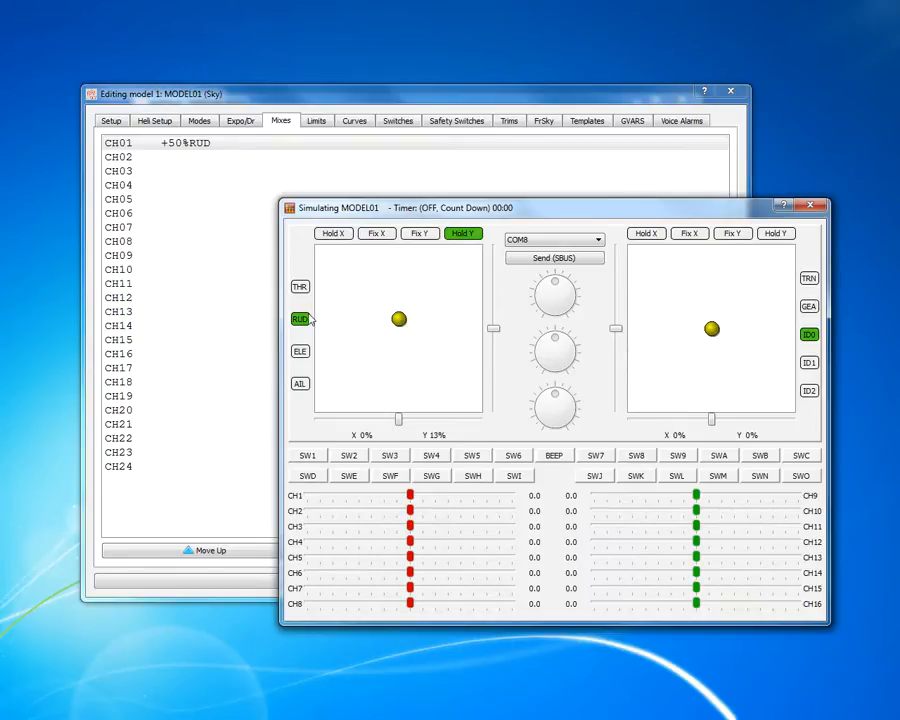
click(335, 234)
drag(401, 319, 318, 318)
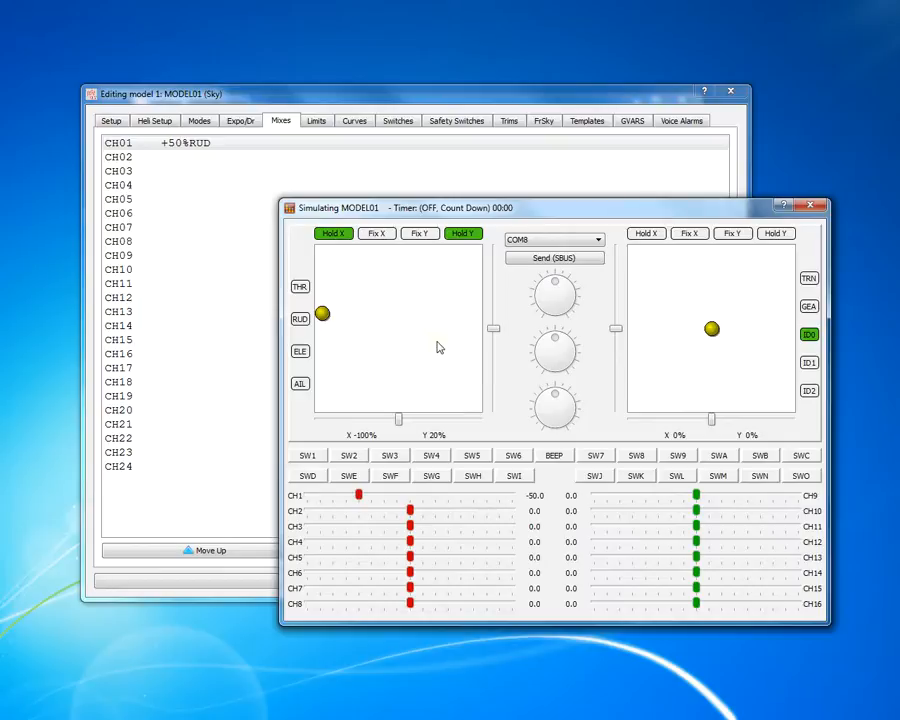
drag(321, 314, 399, 306)
click(336, 235)
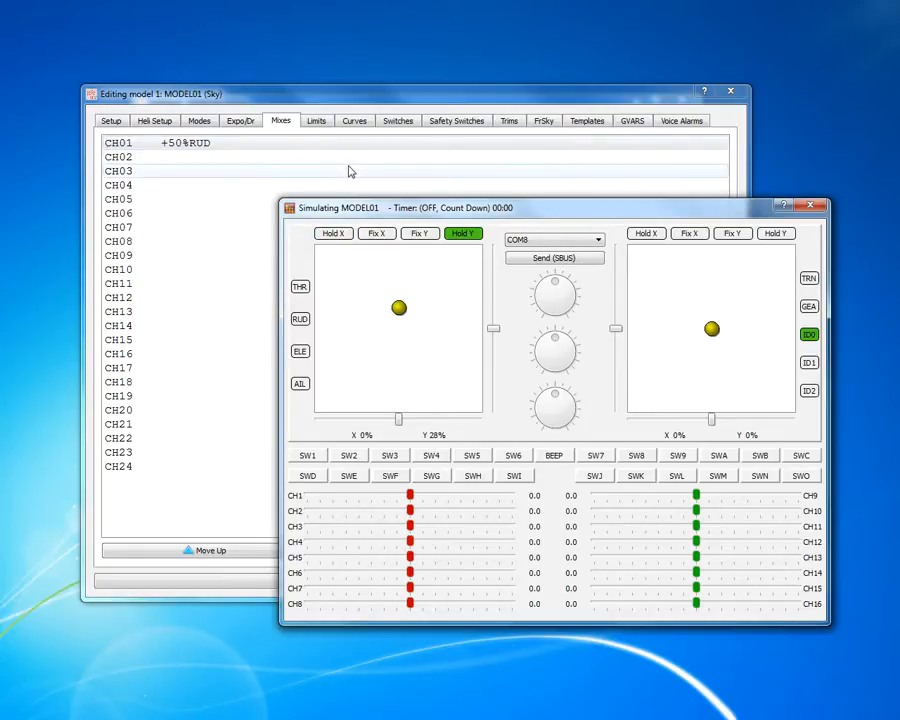
Set the CH01 mix's weight to -50 and test the reversed rudder response in the simulator.
double_click(196, 145)
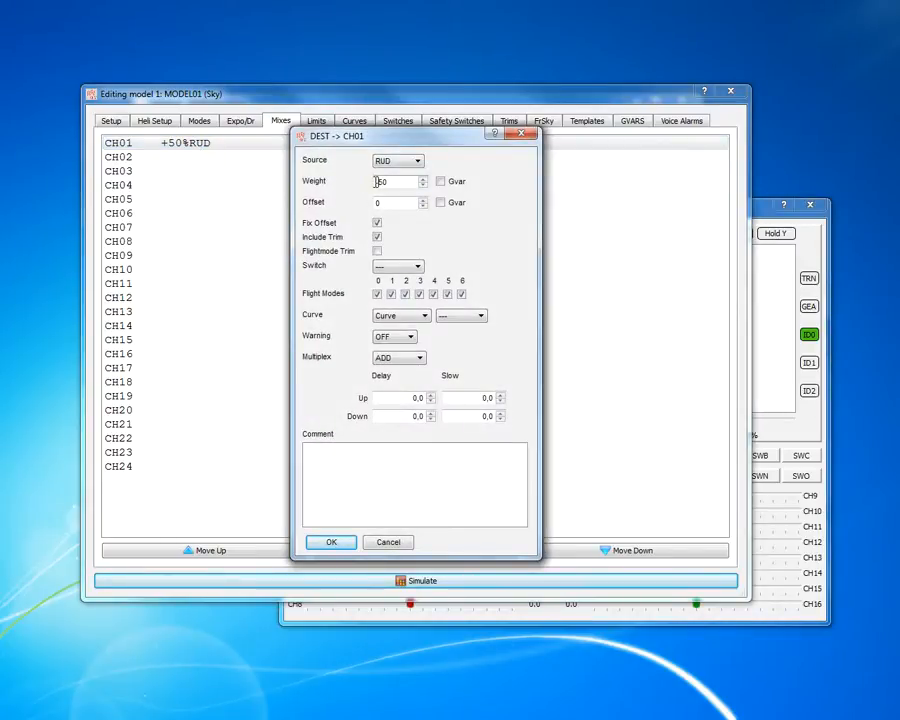
click(376, 181)
text(-)
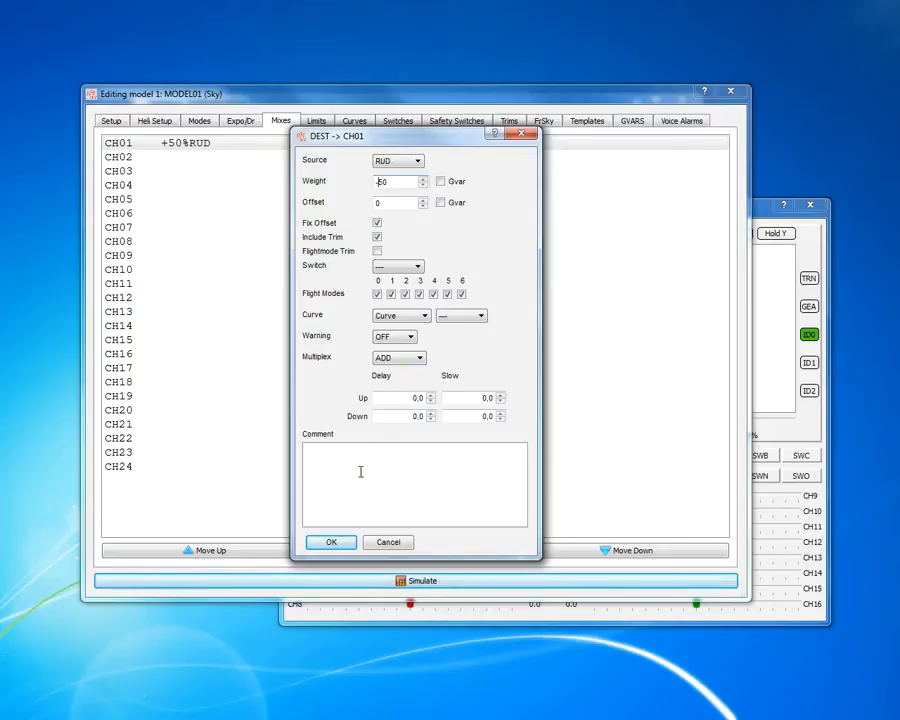
click(330, 543)
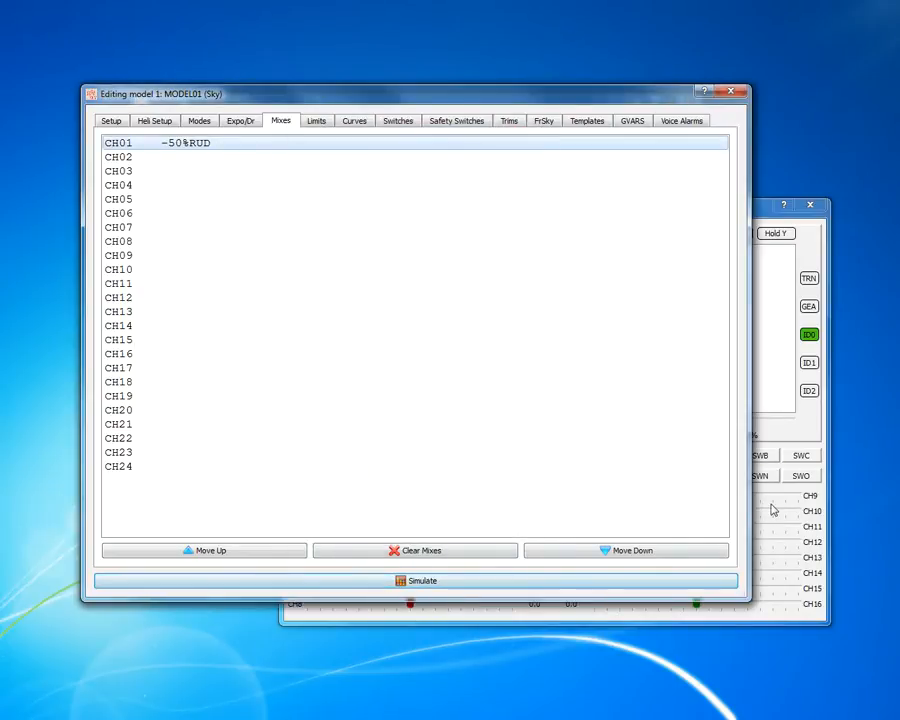
click(776, 549)
drag(401, 310, 279, 343)
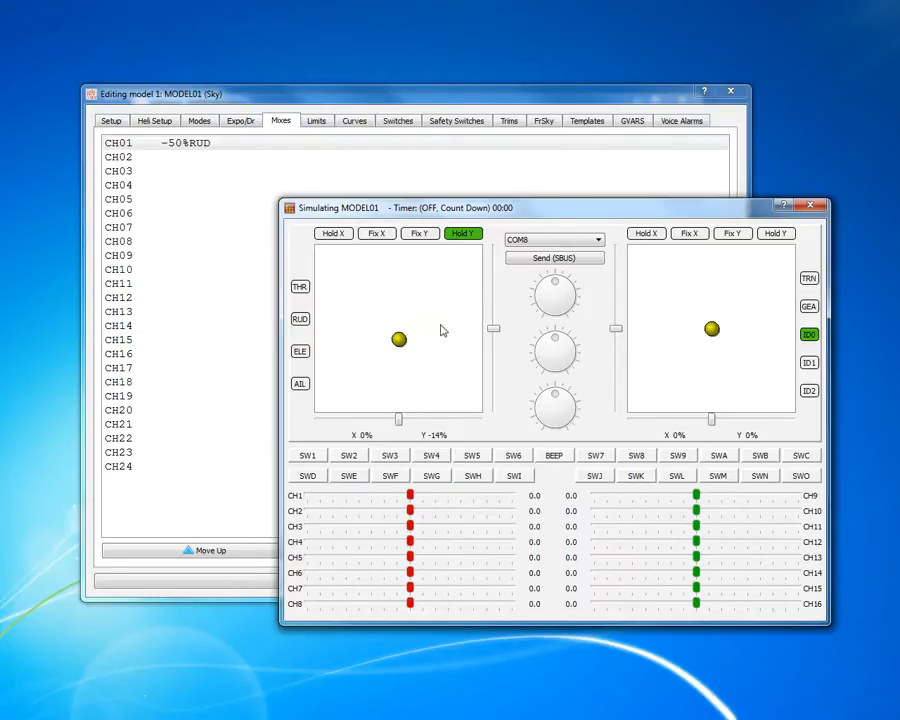
Set the CH01 mix's weight back to positive 50.
double_click(187, 146)
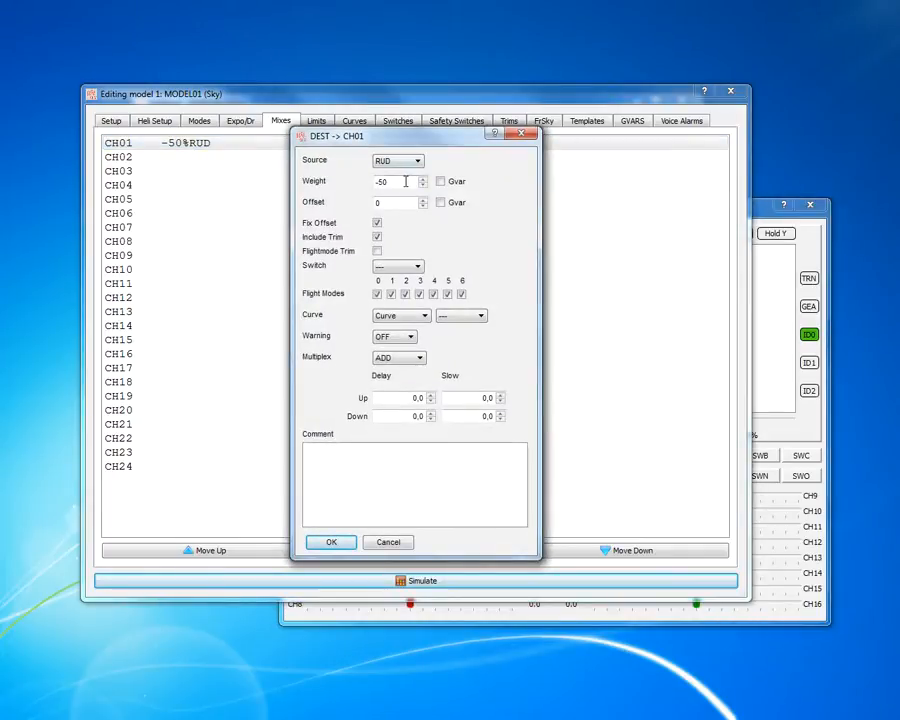
drag(384, 181, 331, 190)
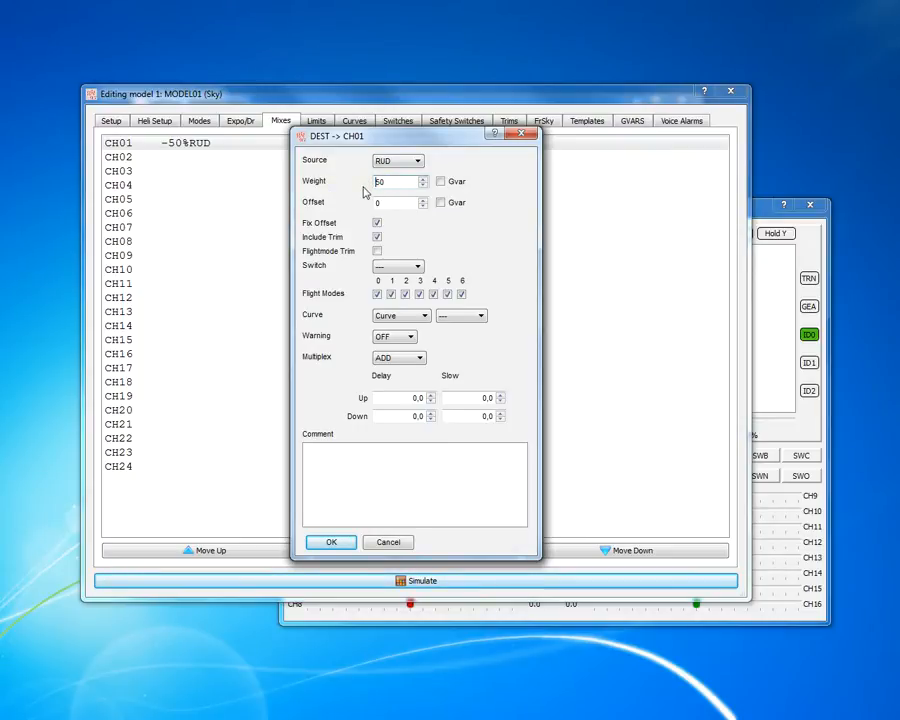
click(326, 544)
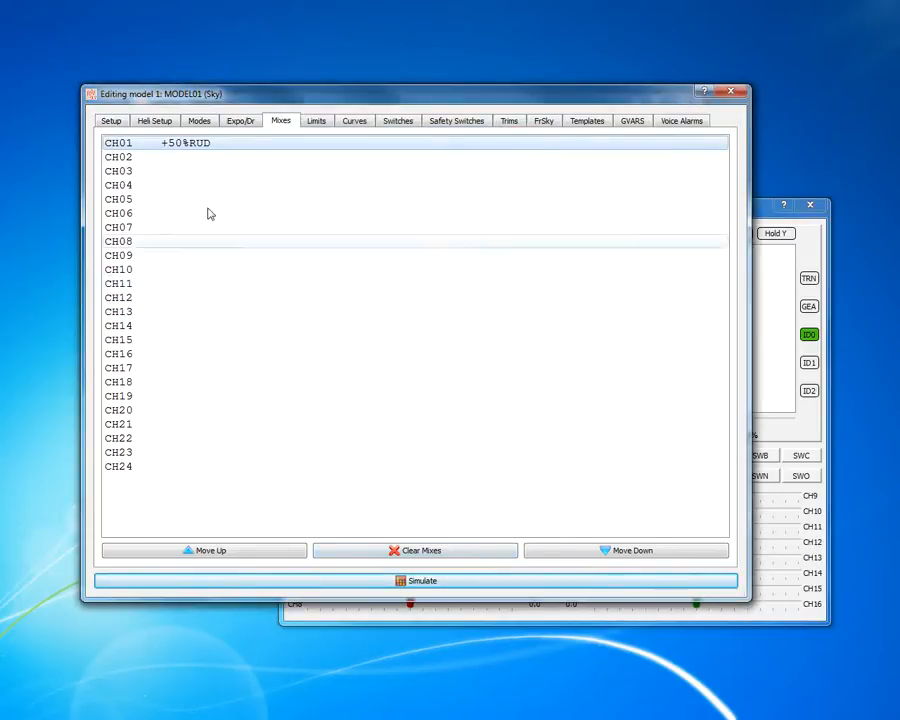
Set the CH01 rudder mix's weight to 25 and its offset to 75.
double_click(207, 145)
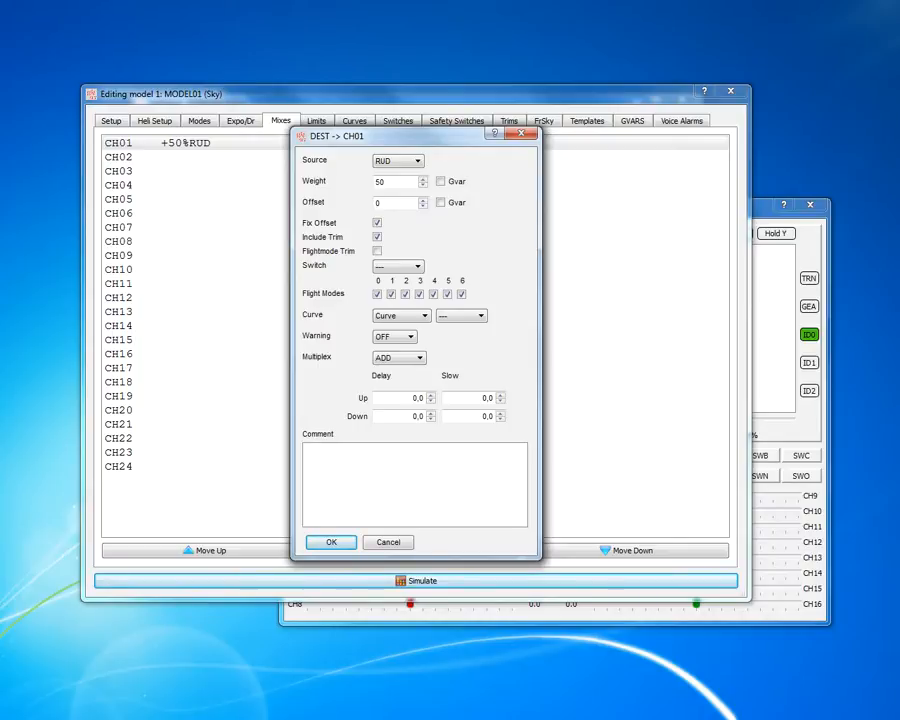
key(alt+Tab)
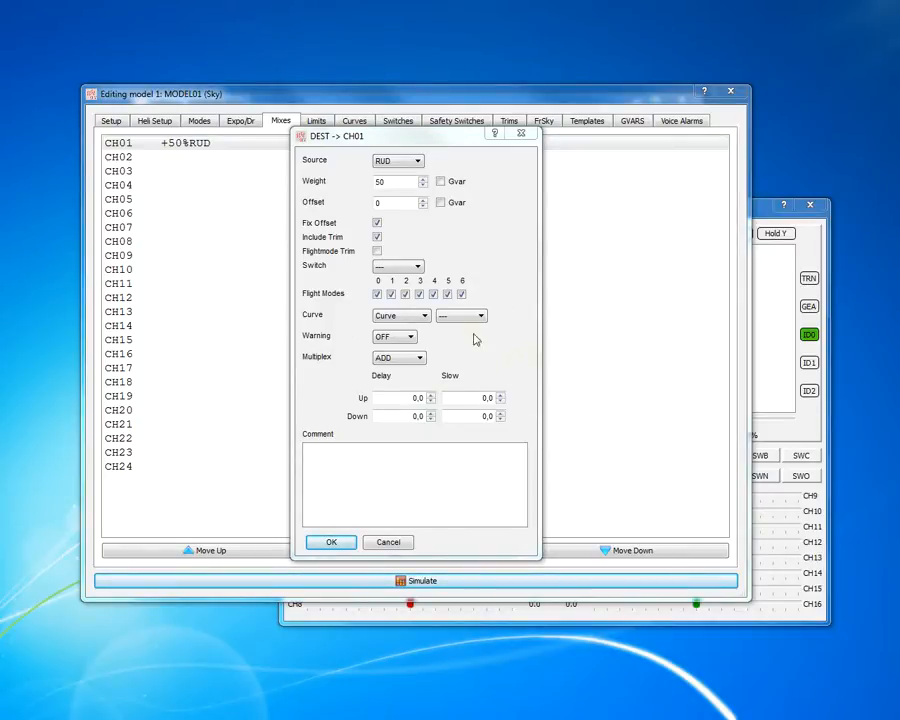
drag(406, 182, 362, 184)
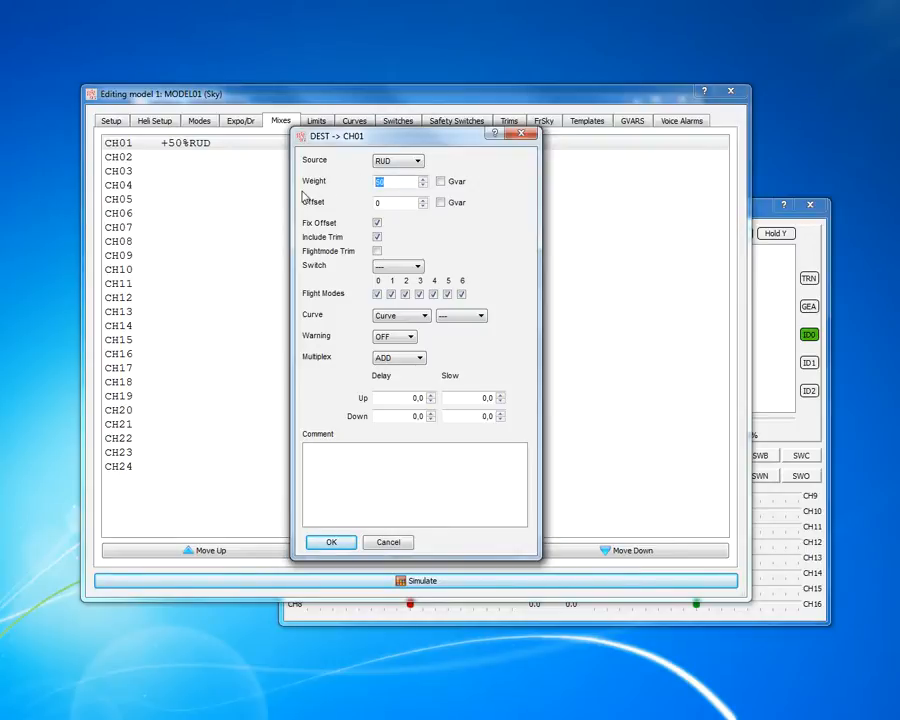
text(25)
drag(400, 203, 376, 203)
text(75)
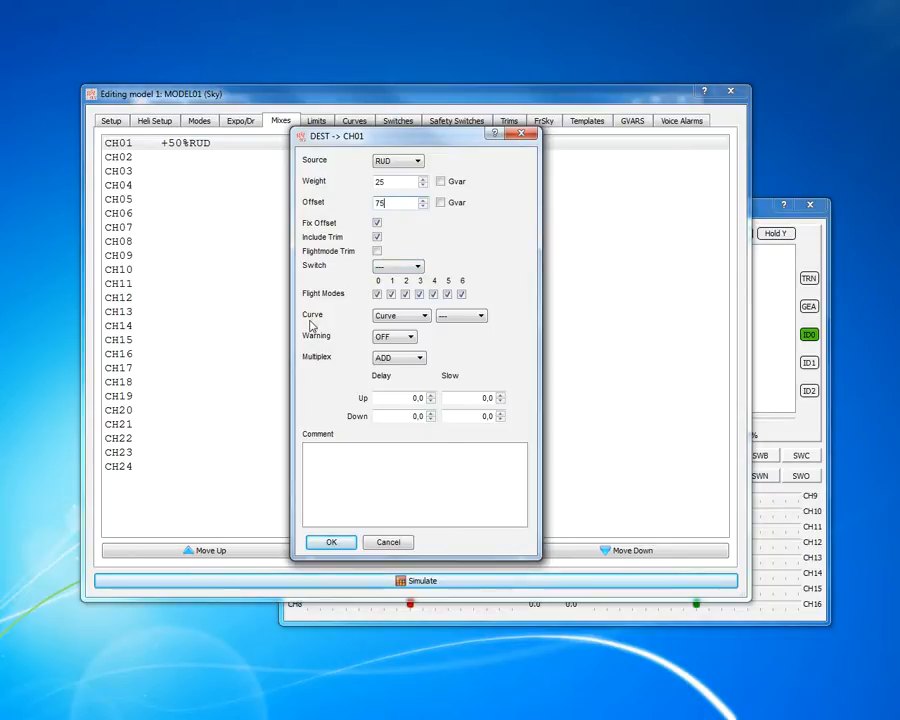
click(342, 545)
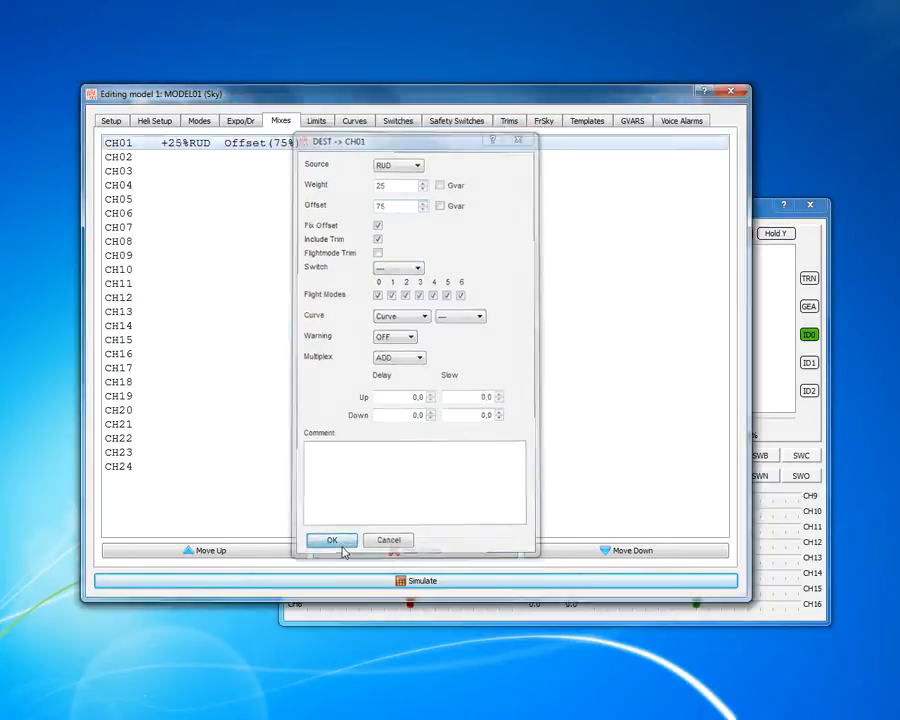
Test the offset CH01 mix in the simulator by moving the rudder stick to X -100%.
click(758, 390)
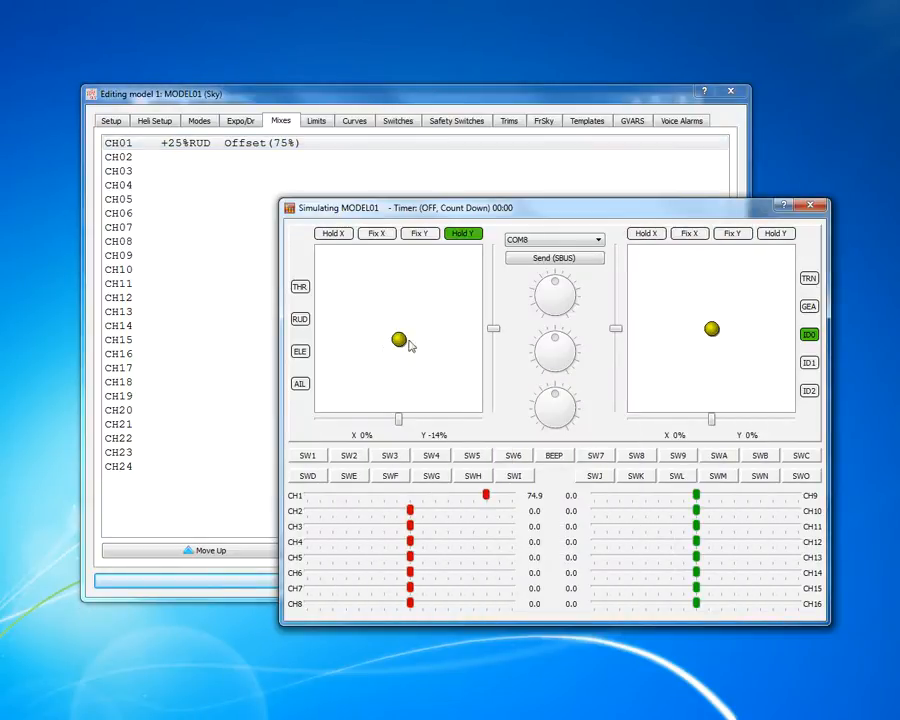
drag(399, 341, 287, 341)
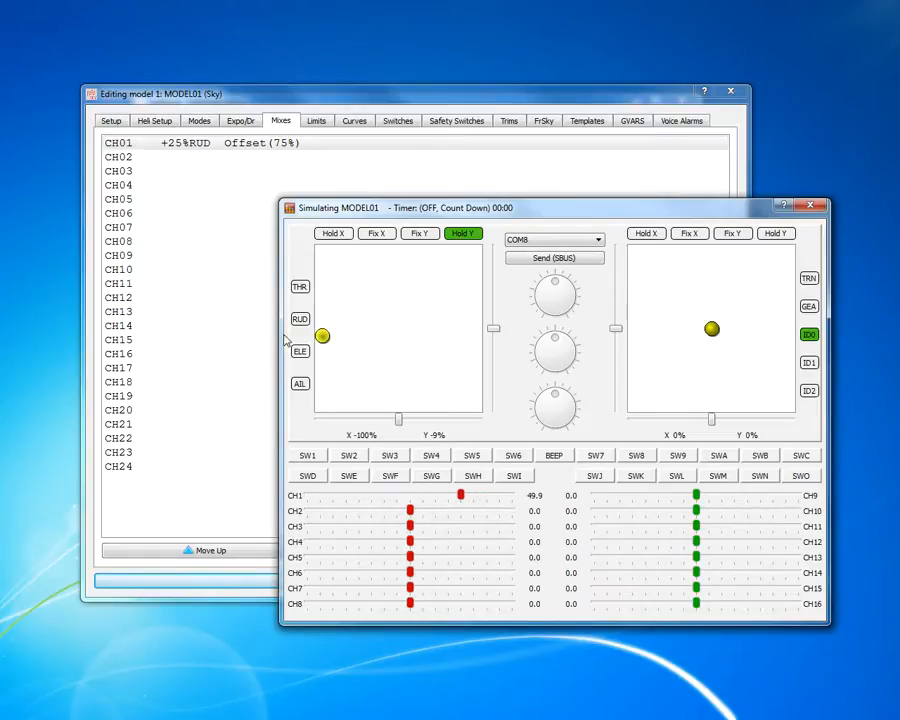
Check CH1's output in the simulator by moving the rudder stick to both ends of its X travel.
drag(324, 337, 510, 338)
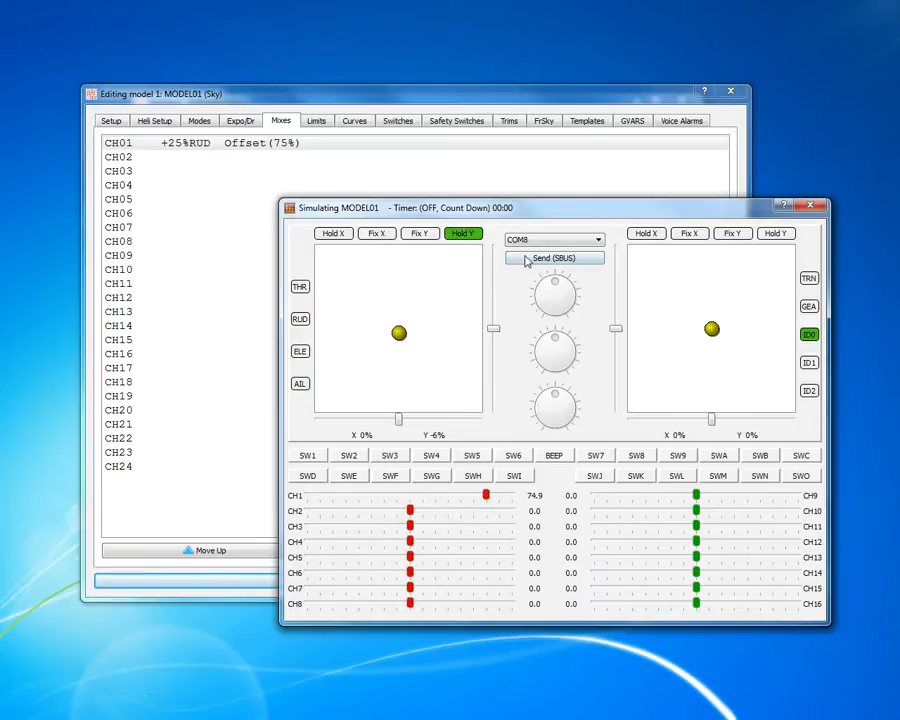
click(177, 148)
drag(401, 338, 268, 314)
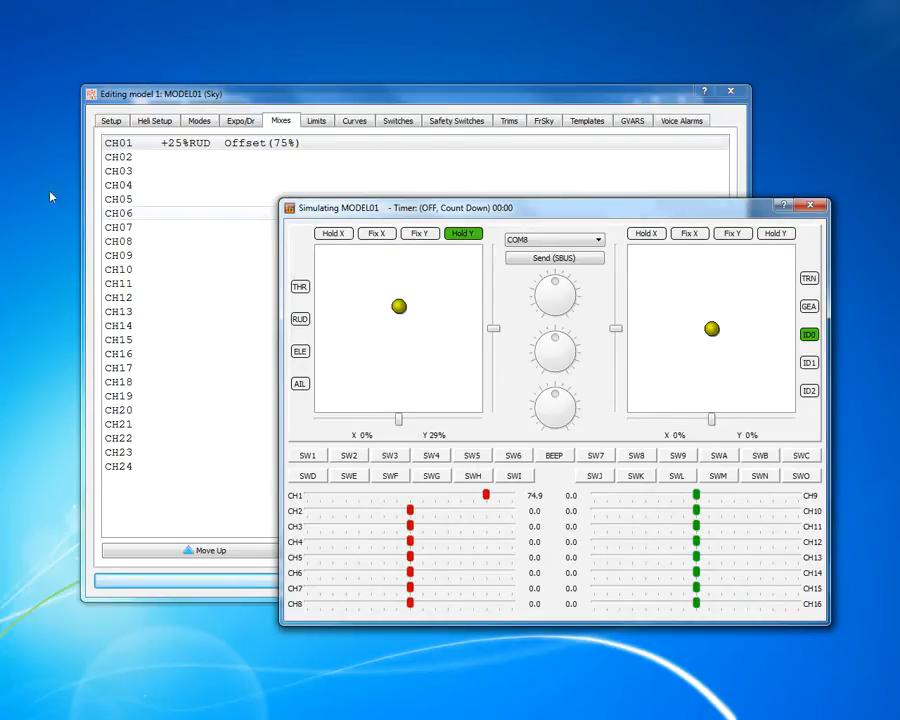
Set the CH01 rudder mix's offset to 50 and its weight to 10.
click(187, 149)
double_click(187, 149)
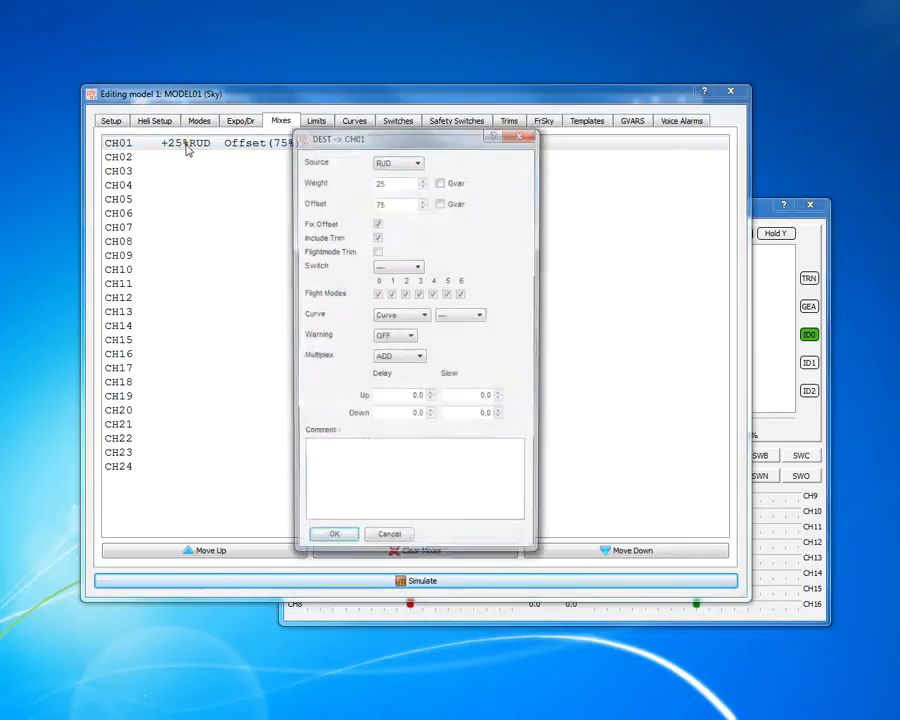
double_click(395, 203)
text(50)
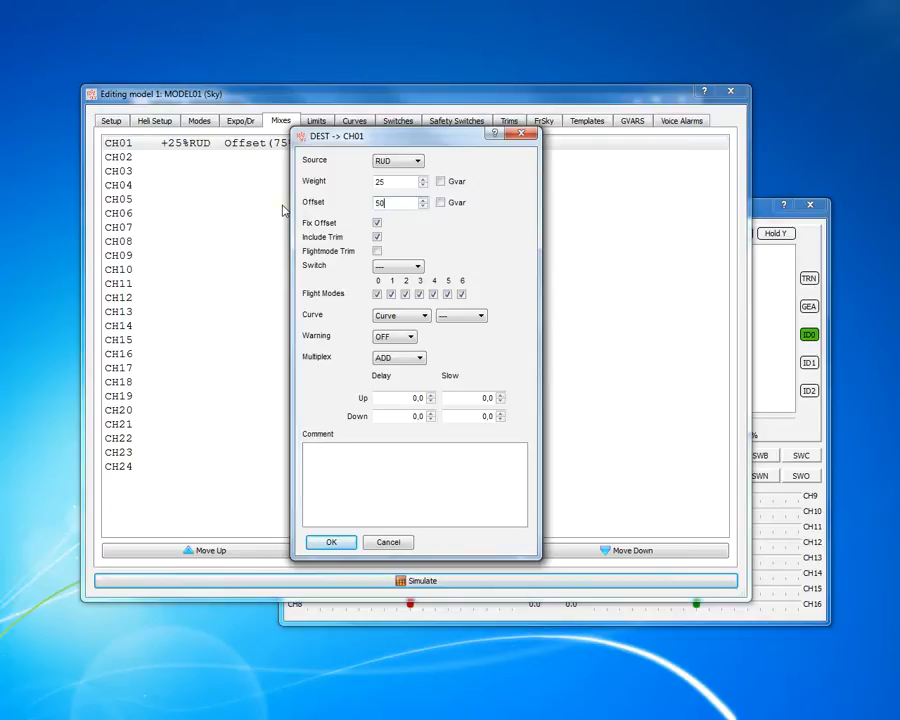
double_click(399, 182)
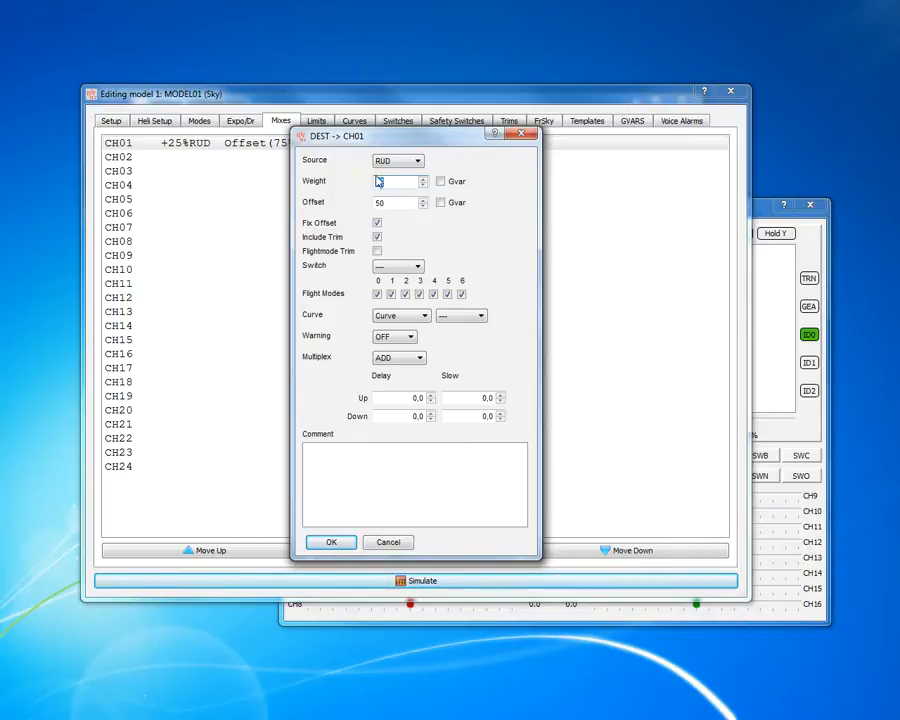
text(10)
drag(404, 181, 340, 181)
click(328, 542)
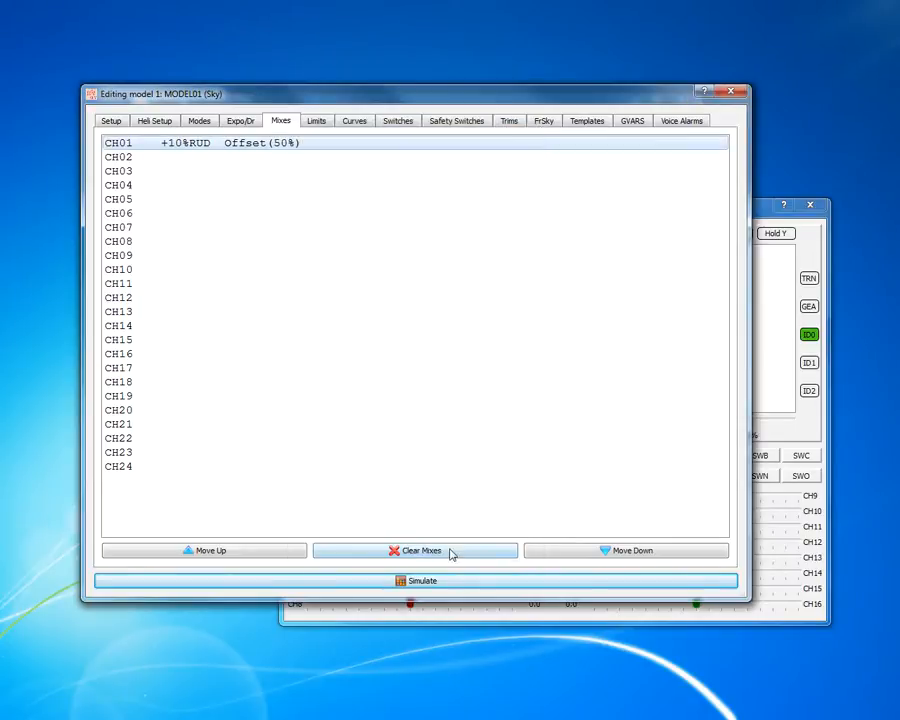
Test the mix with weight 10 and offset 50 in the simulator by sweeping the rudder stick in both directions.
click(818, 408)
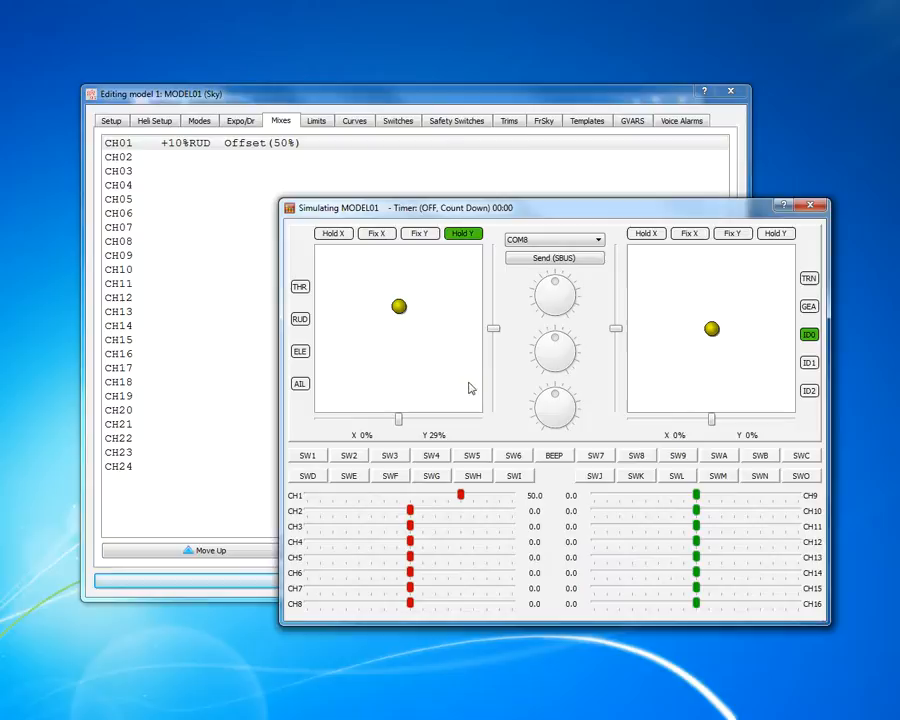
drag(398, 306, 434, 303)
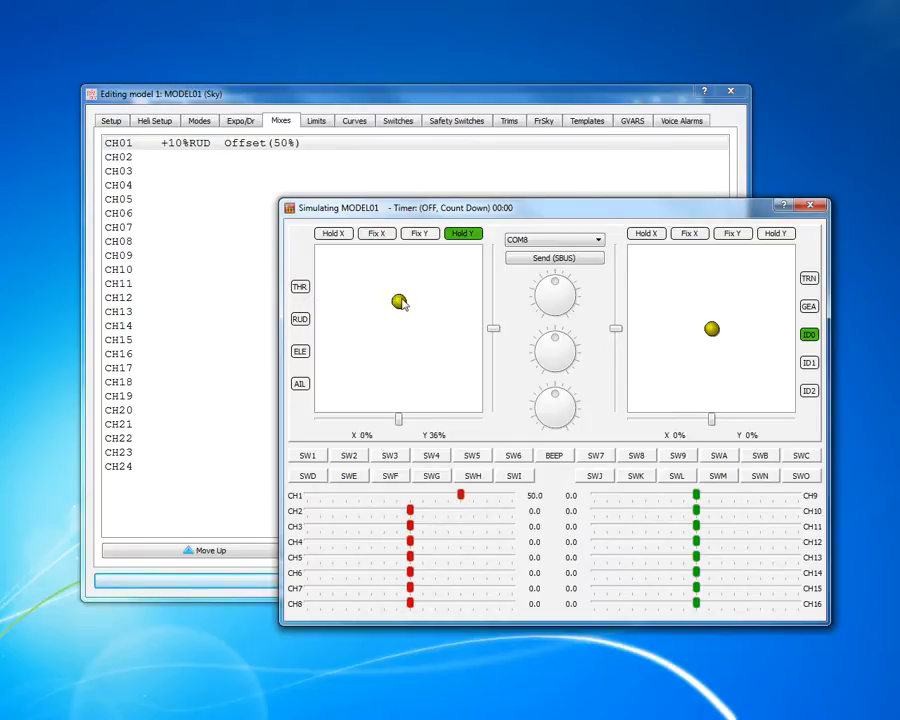
drag(400, 302, 299, 312)
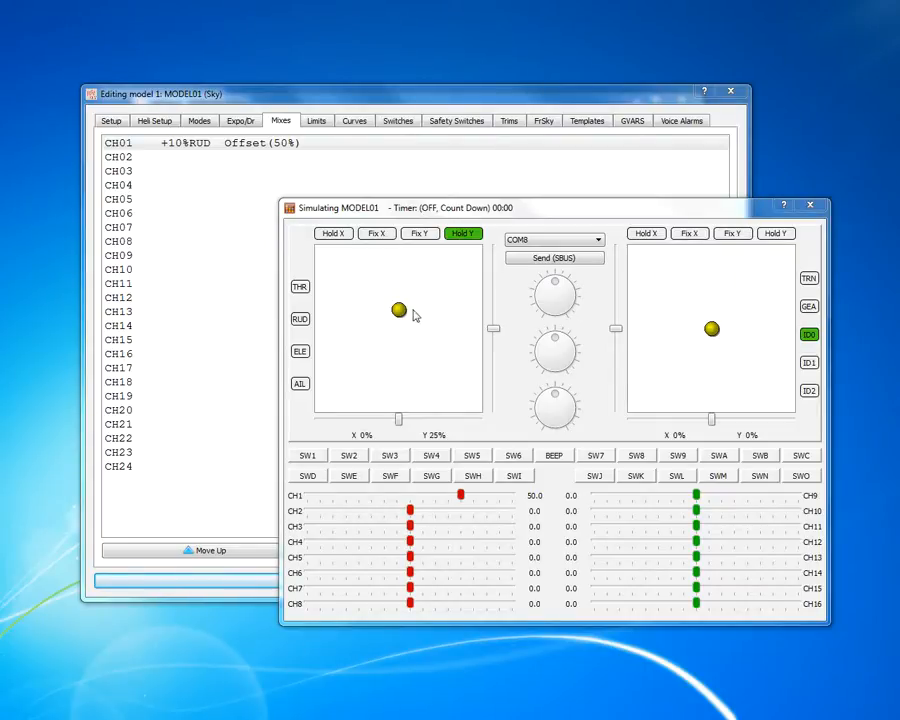
drag(400, 308, 351, 320)
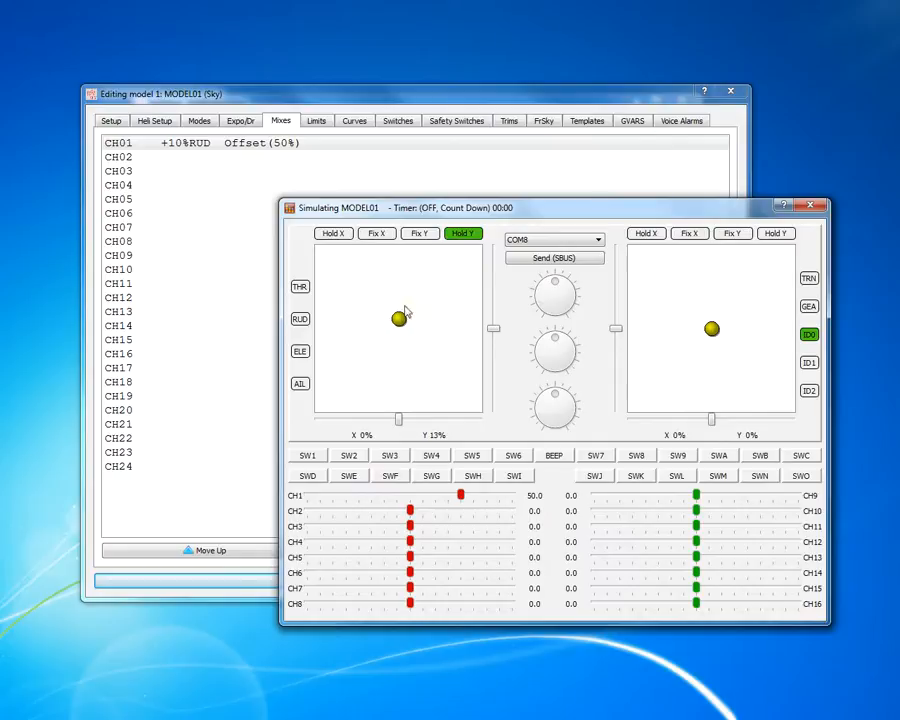
drag(400, 321, 470, 305)
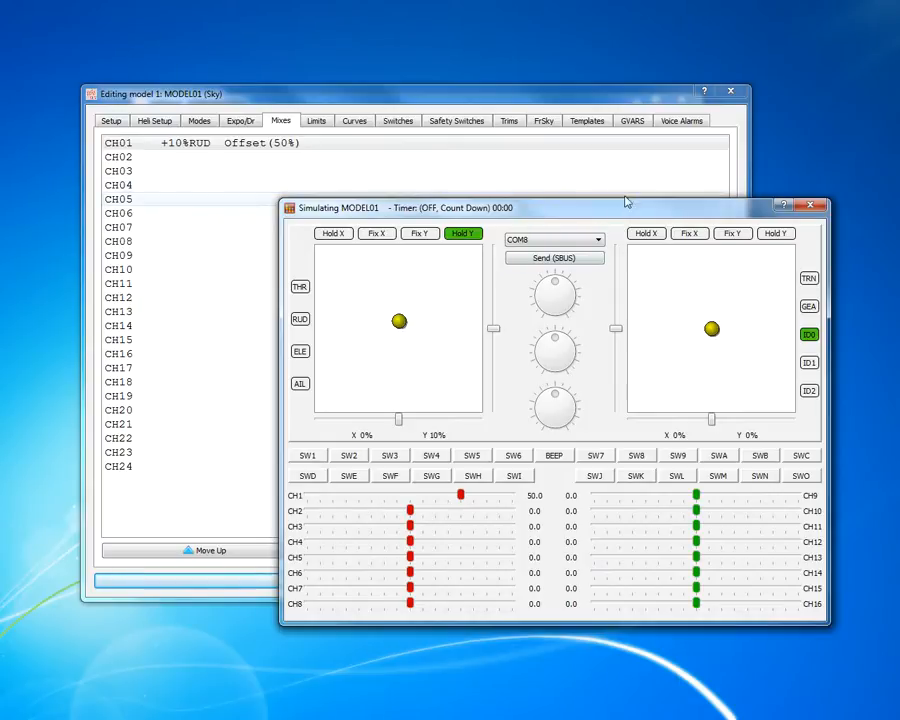
Set the CH01 rudder mix's weight to 50.
click(508, 172)
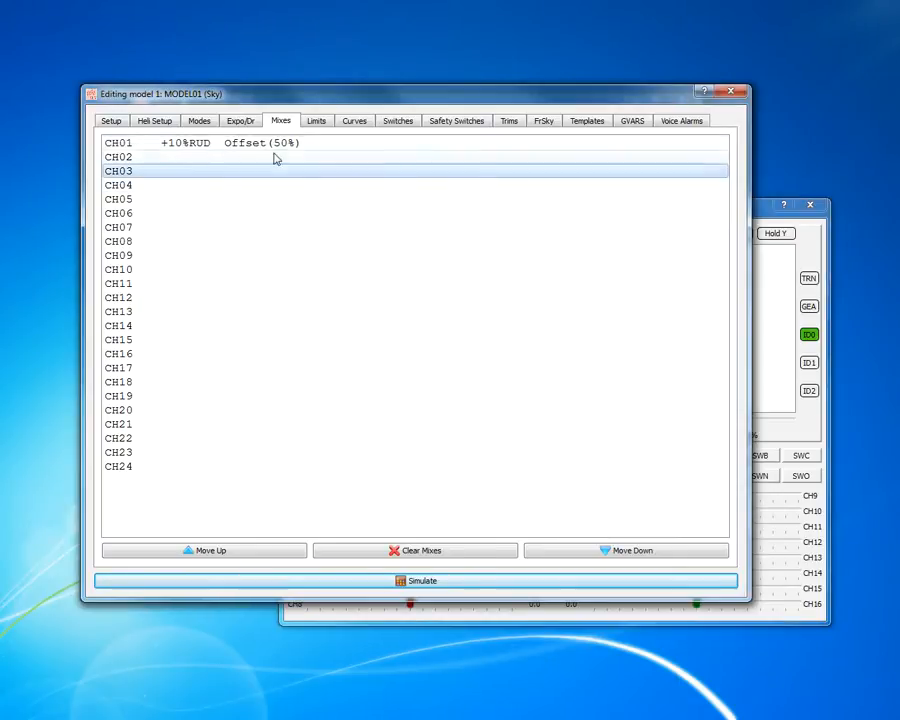
double_click(196, 149)
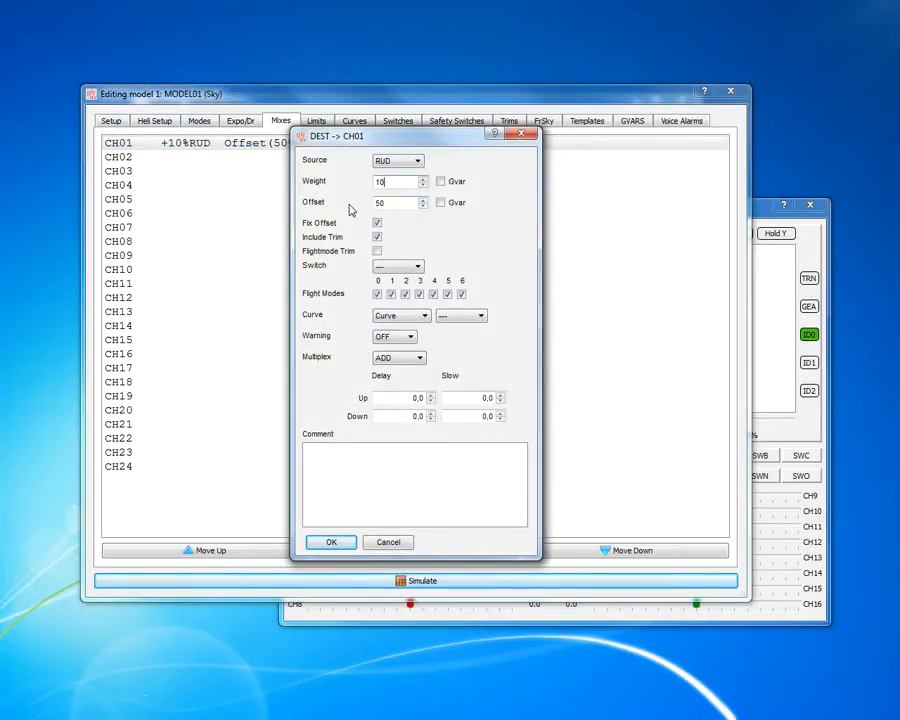
drag(393, 181, 346, 182)
click(331, 542)
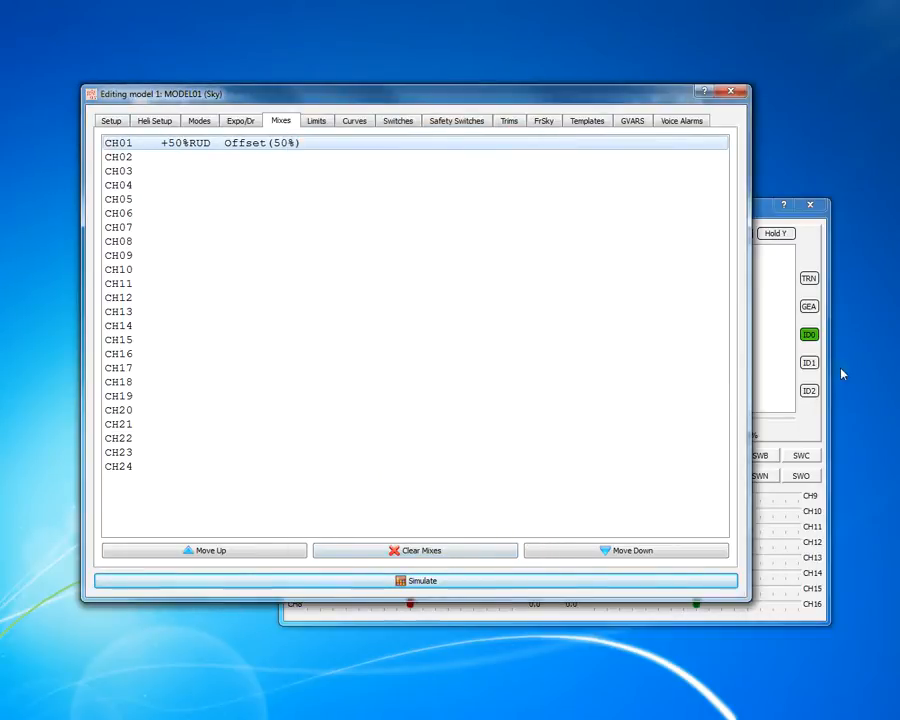
Test the mix with weight 50 and offset 50 in the simulator by moving the rudder stick between X 100% and X -100%.
click(777, 390)
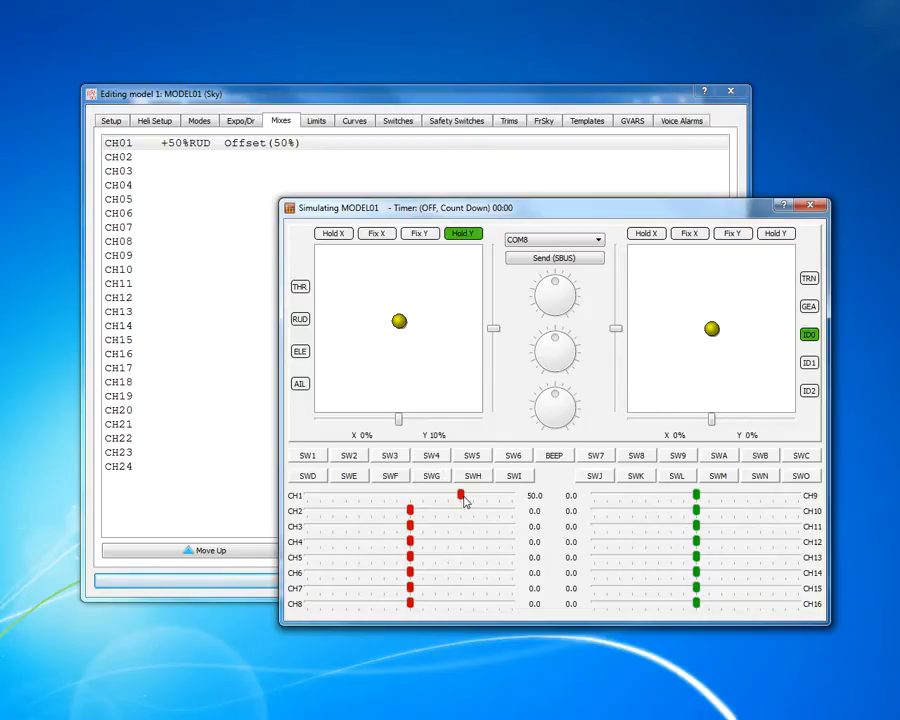
drag(398, 322, 452, 321)
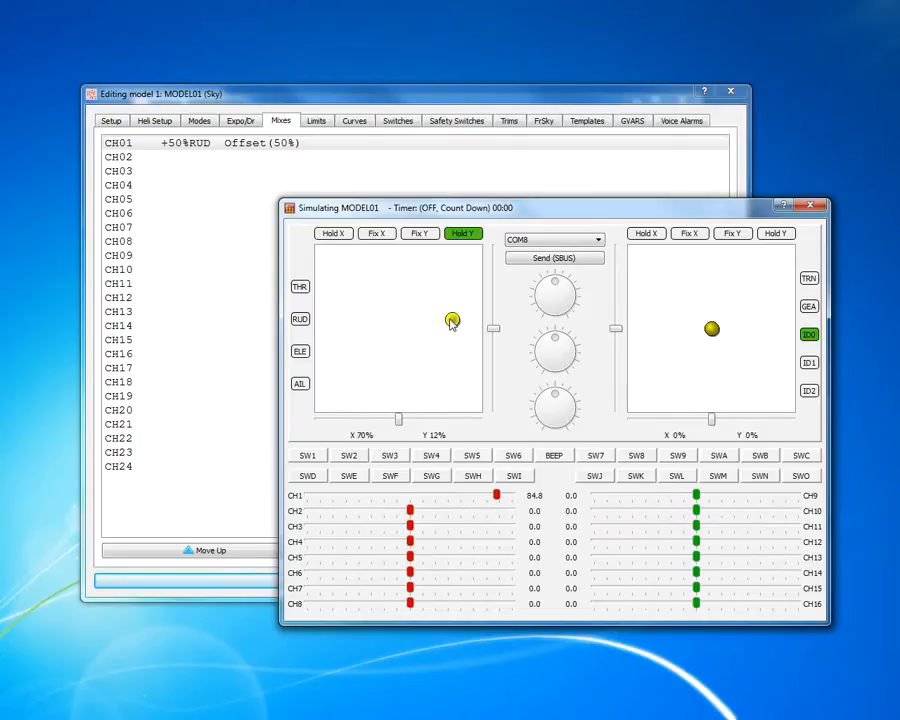
drag(452, 321, 482, 322)
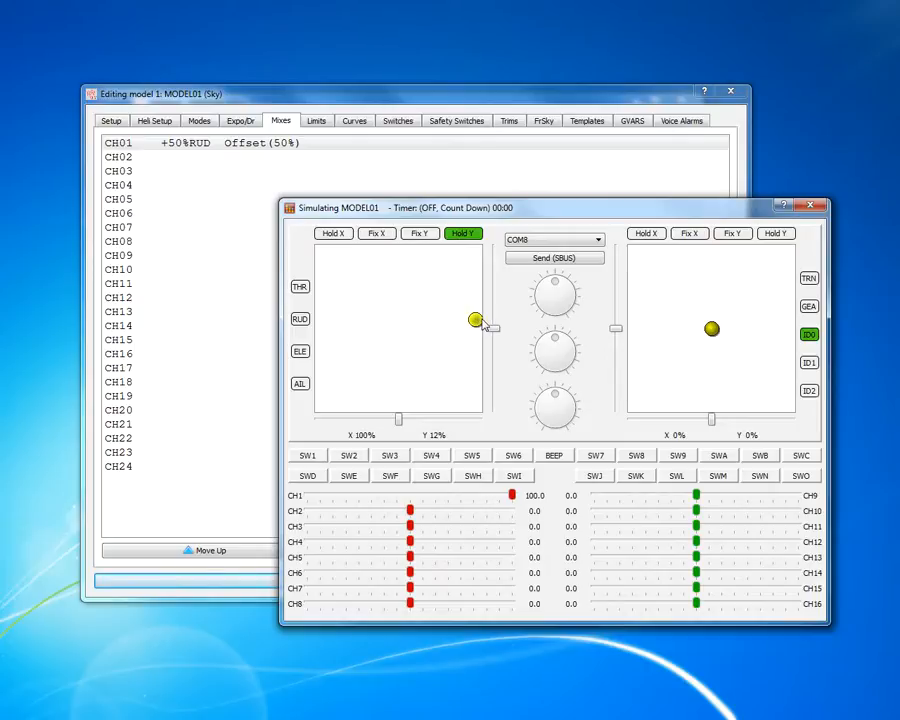
drag(480, 324, 313, 326)
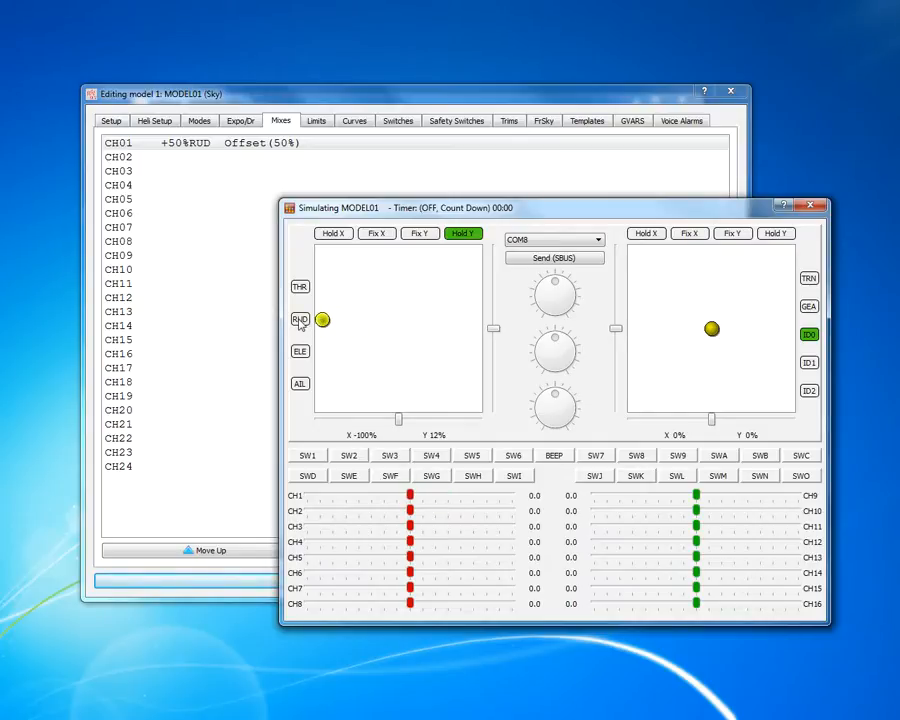
drag(301, 322, 487, 338)
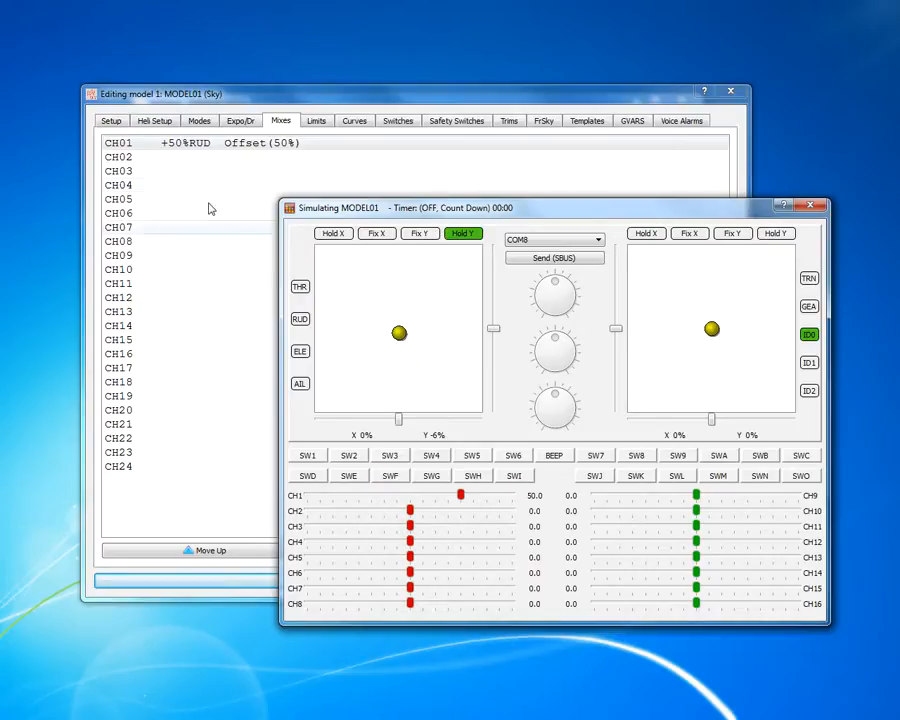
Set the CH01 mix's offset to -50 and test it in the simulator by moving the rudder stick to X -100%.
double_click(255, 143)
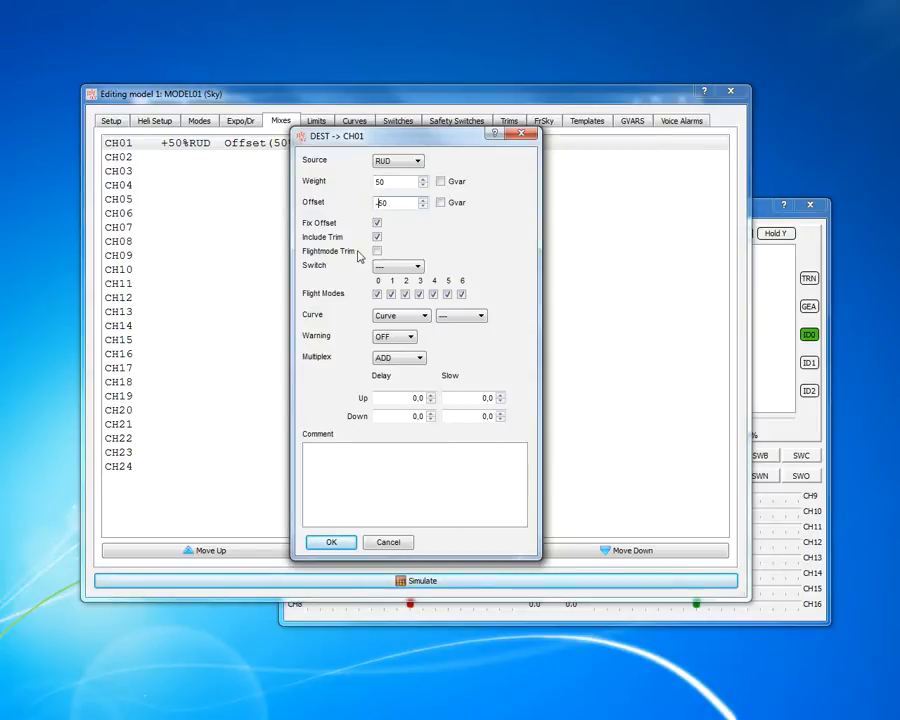
click(329, 543)
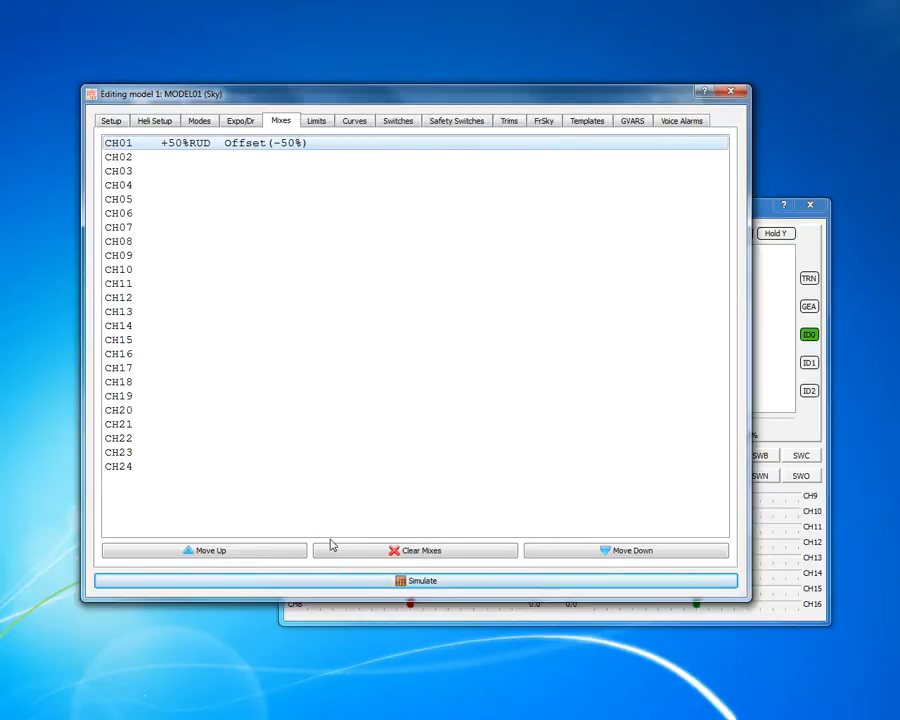
click(783, 514)
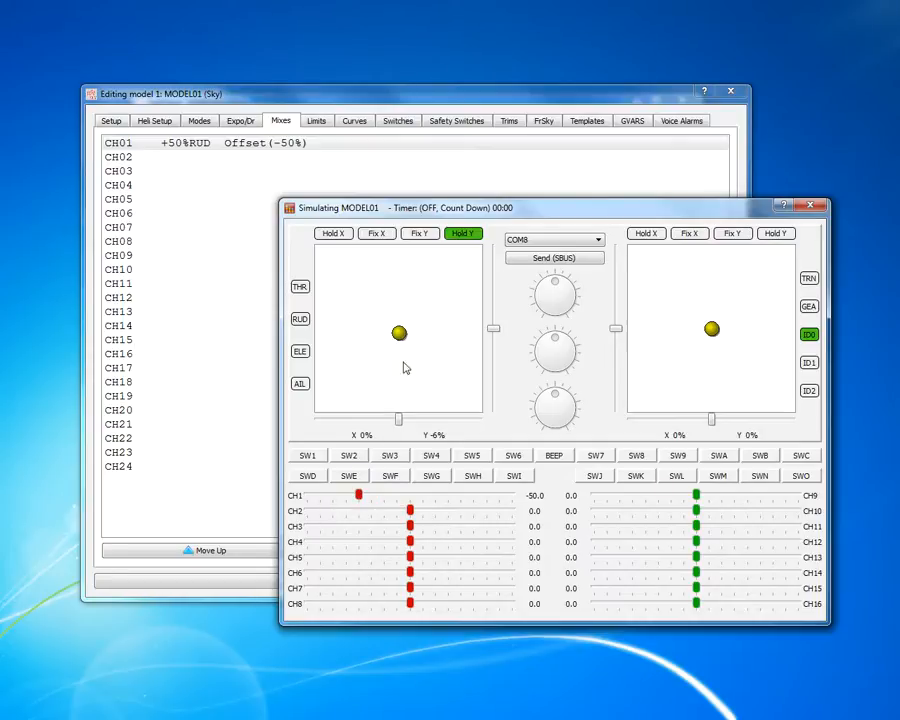
mouse_move(399, 334)
mouse_down()
mouse_move(318, 336)
mouse_move(481, 342)
mouse_move(399, 341)
mouse_up()
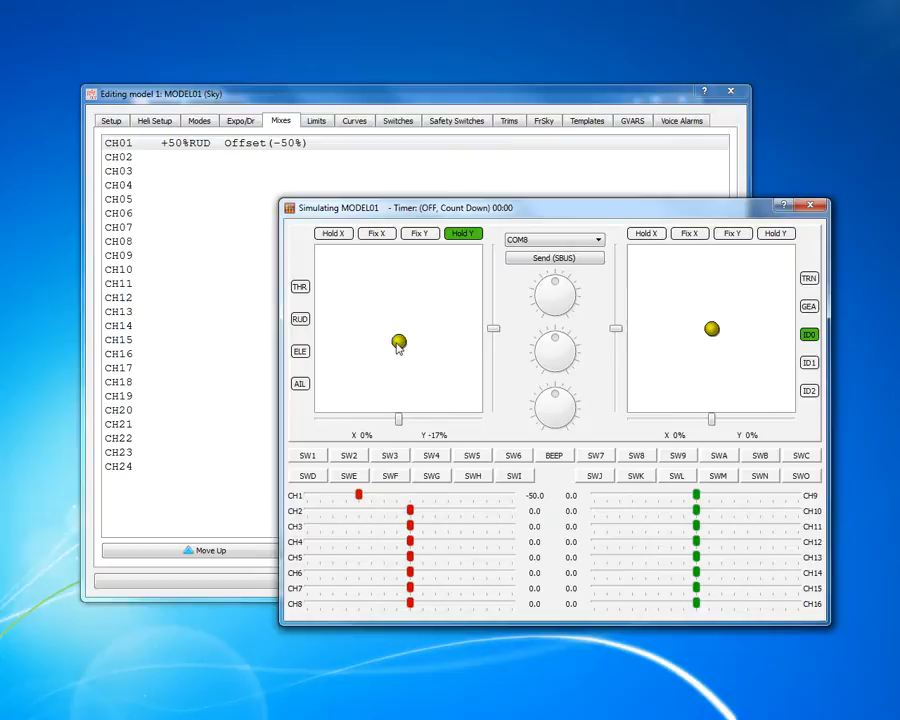
drag(400, 344, 314, 364)
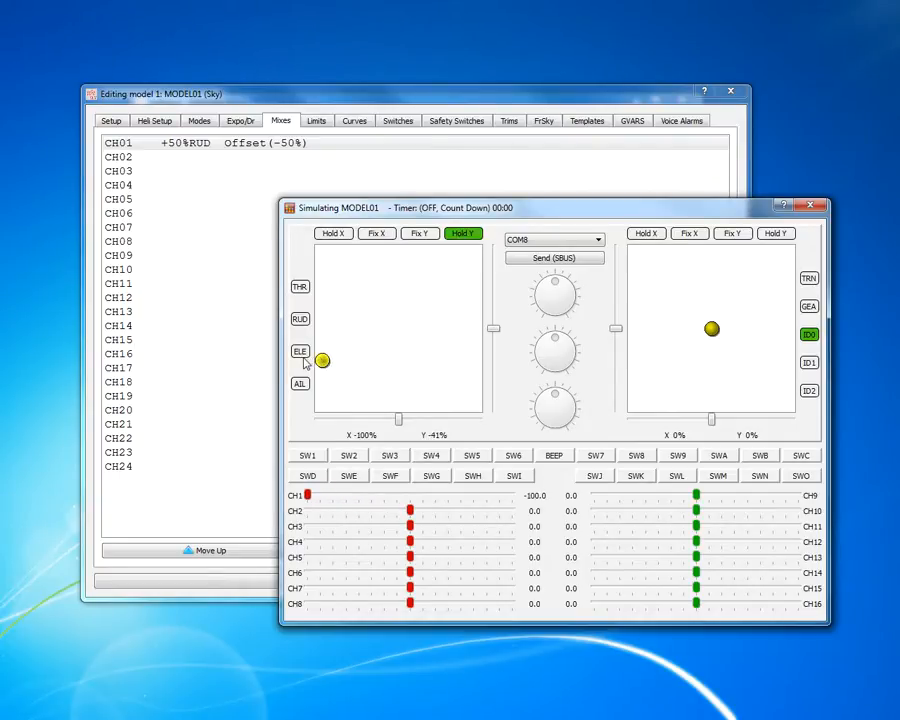
drag(300, 364, 300, 364)
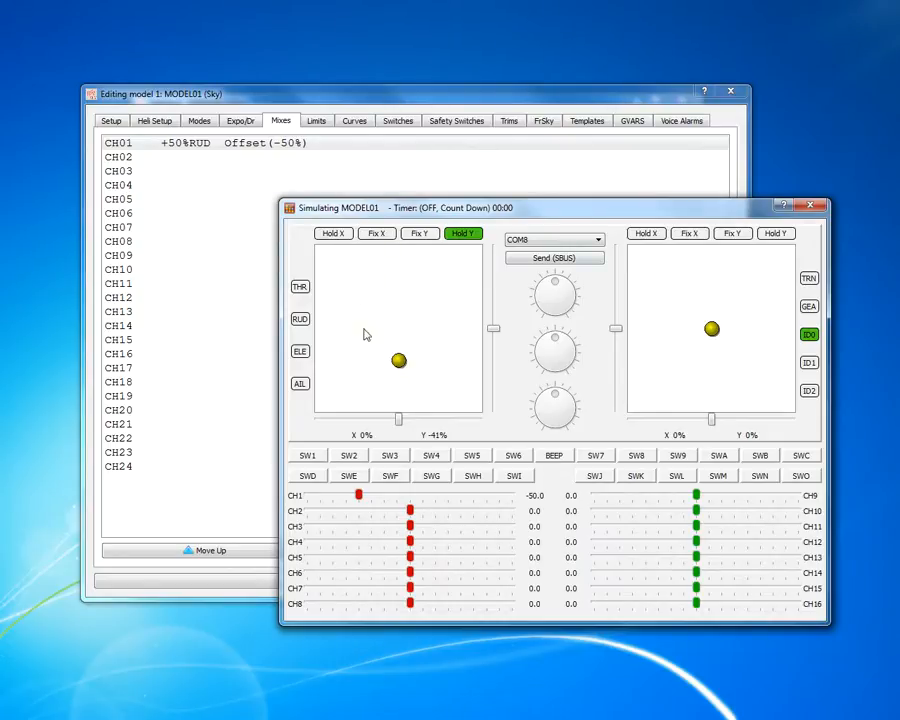
click(165, 145)
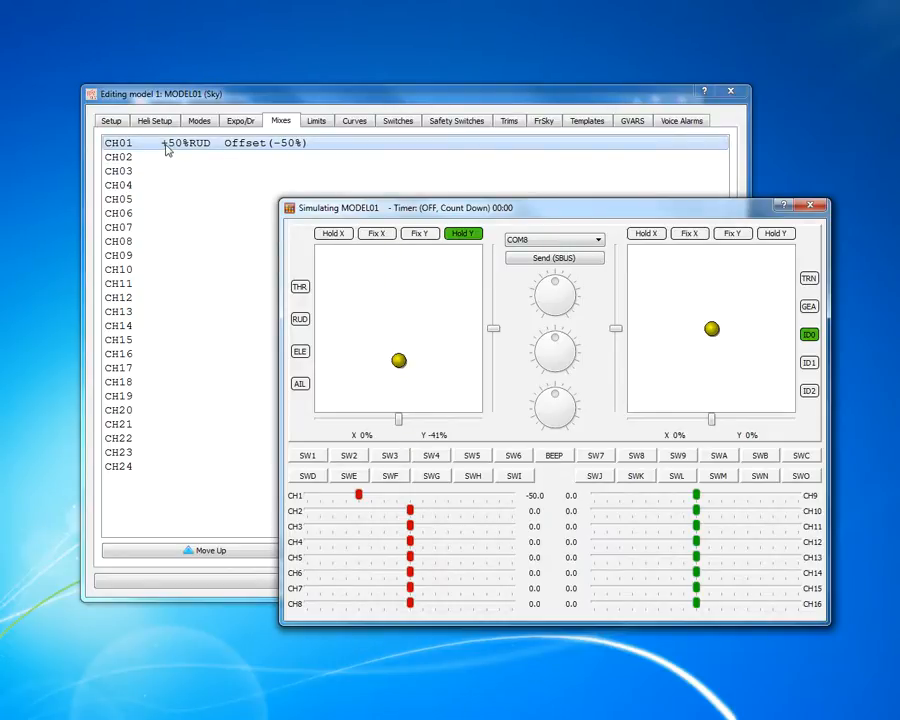
drag(401, 364, 345, 350)
Set the CH01 mix's weight to -50 and test it in the simulator by moving the rudder stick fully to positive X.
double_click(174, 147)
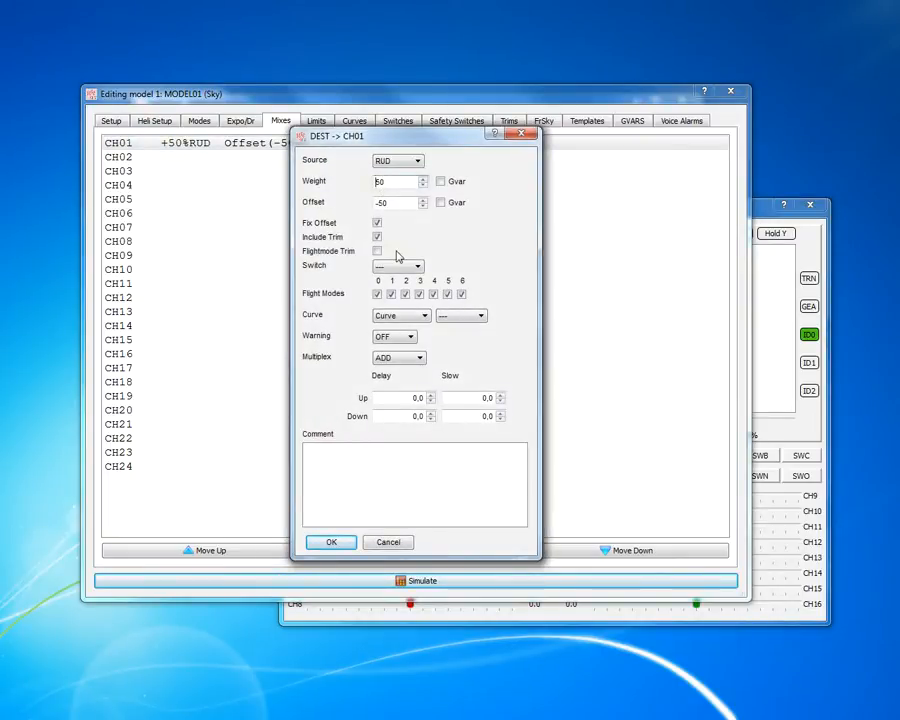
click(336, 541)
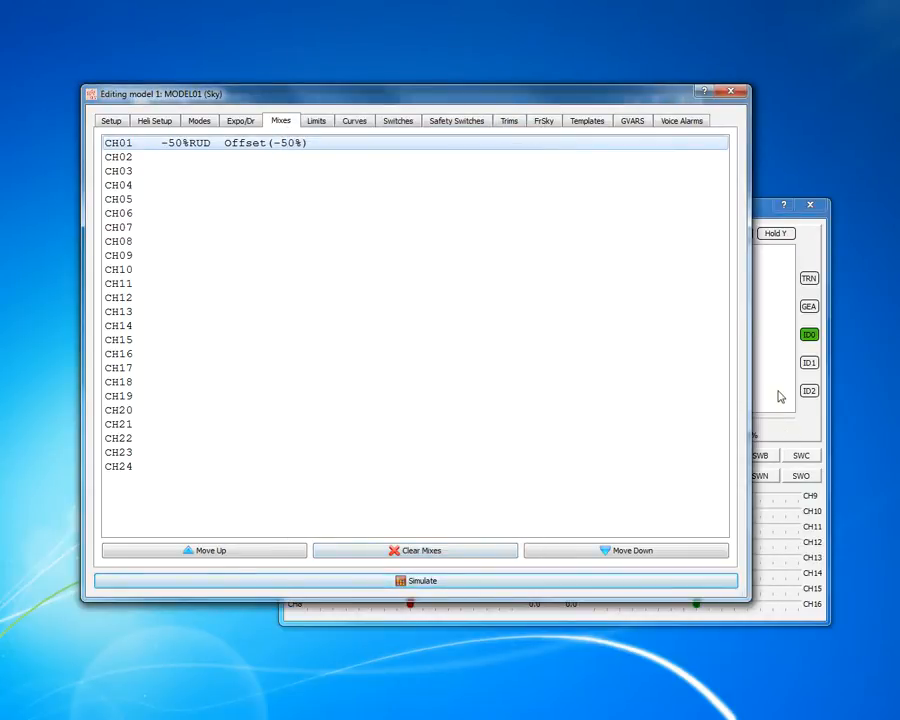
key(alt+Tab)
drag(398, 351, 548, 332)
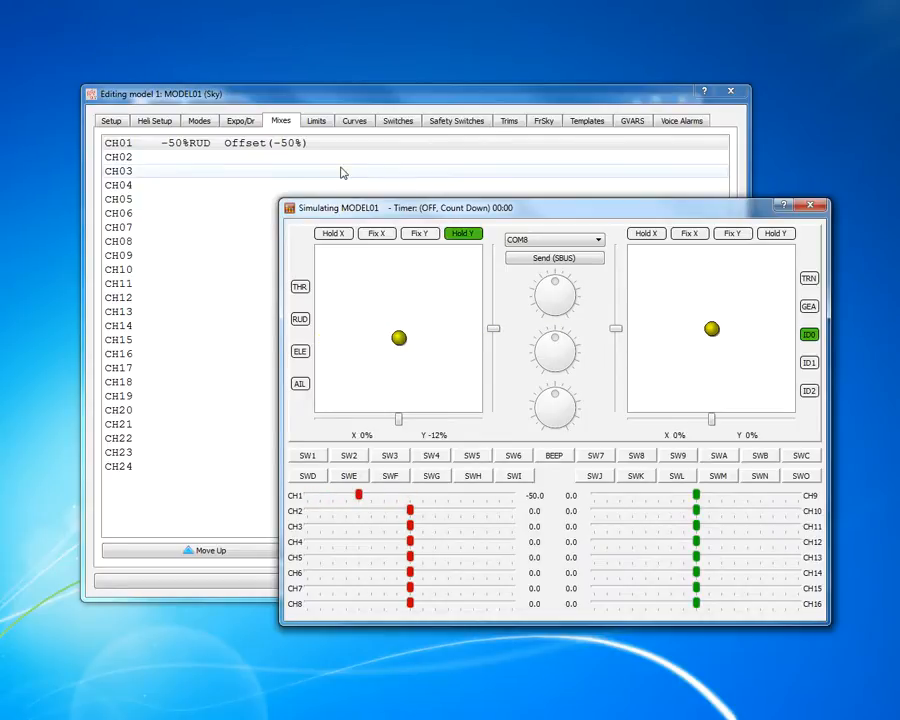
Set the CH01 rudder mix's offset to positive 50.
click(338, 172)
click(290, 148)
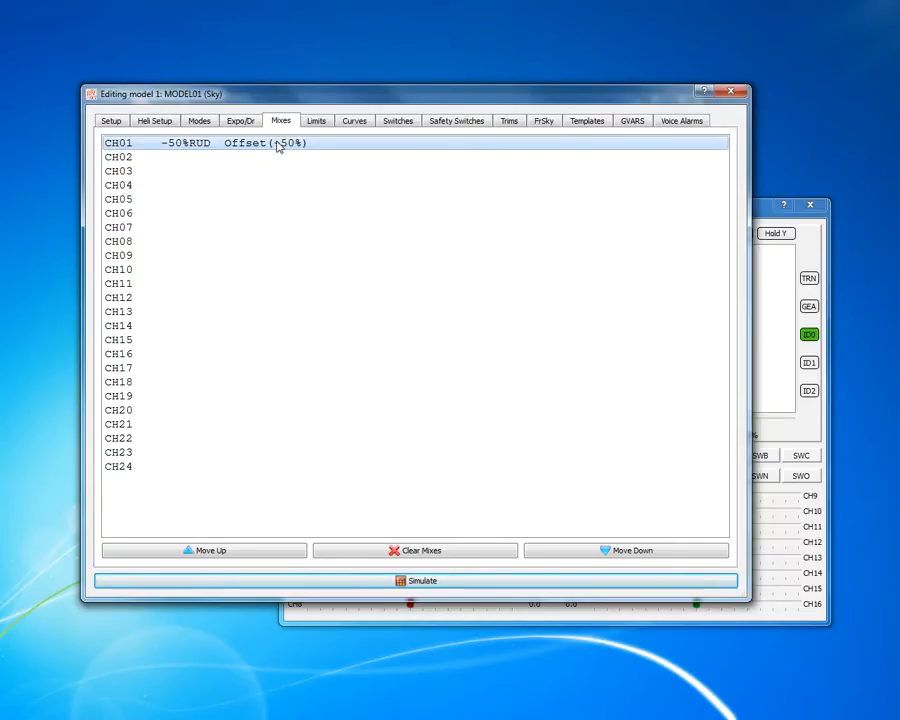
double_click(278, 146)
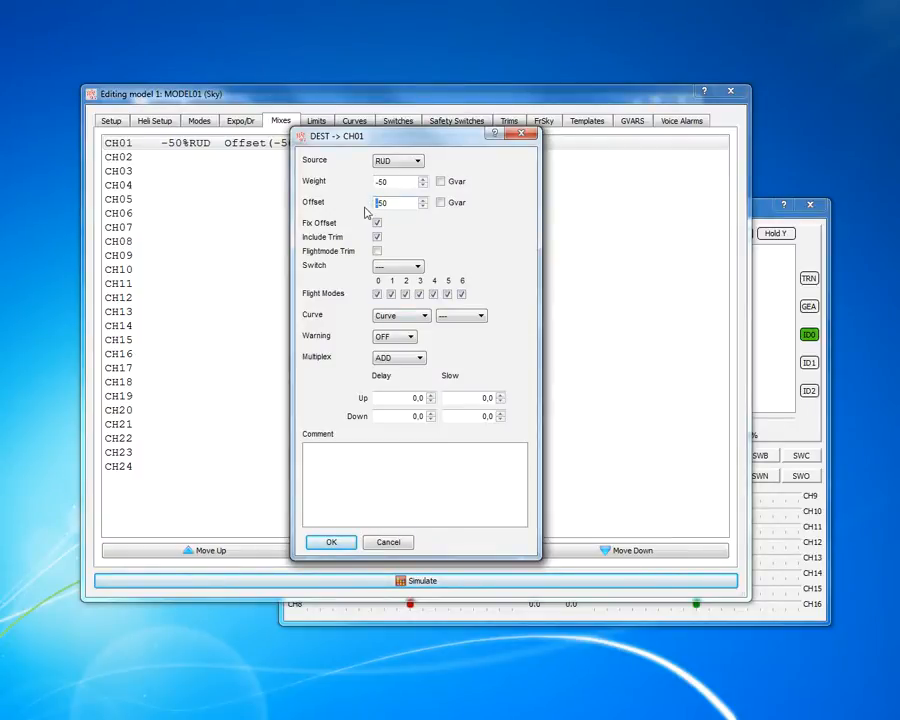
key(Delete)
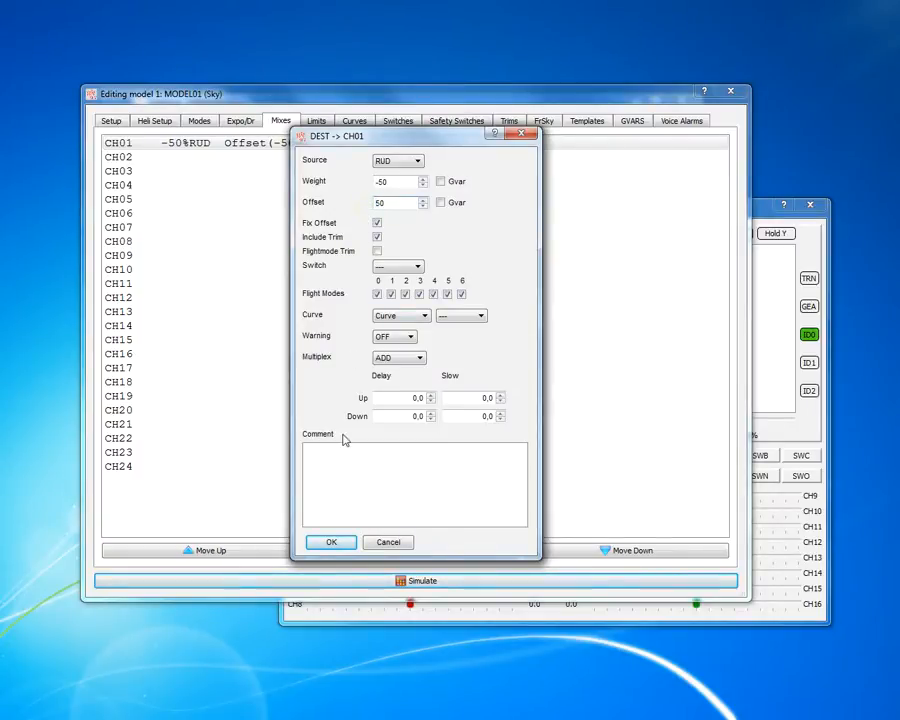
click(338, 541)
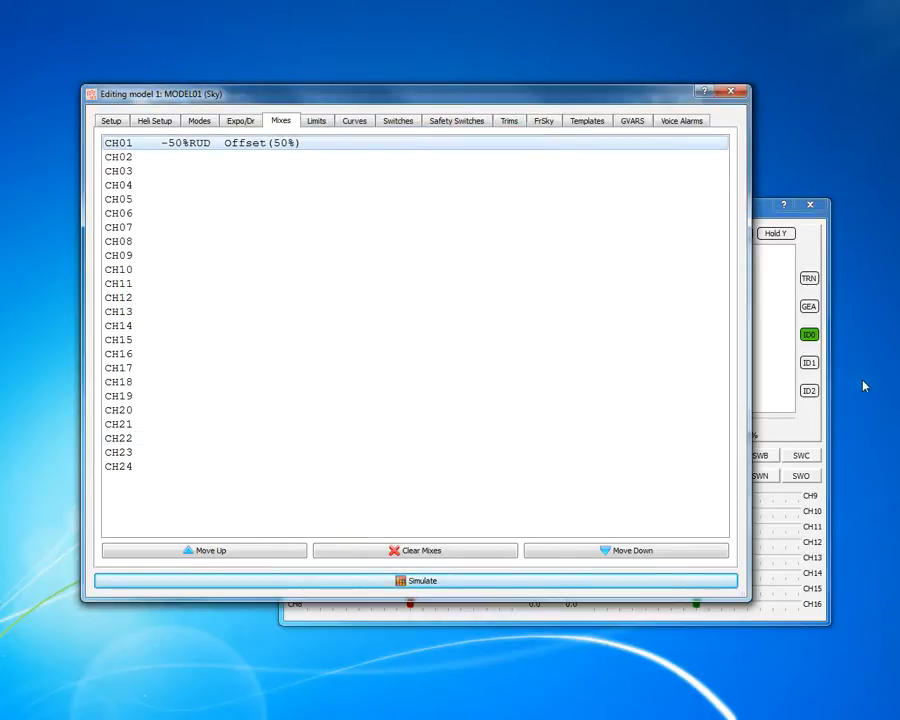
Test the mix with weight -50 and offset 50 in the simulator with the rudder stick, and reposition the simulator window.
click(779, 390)
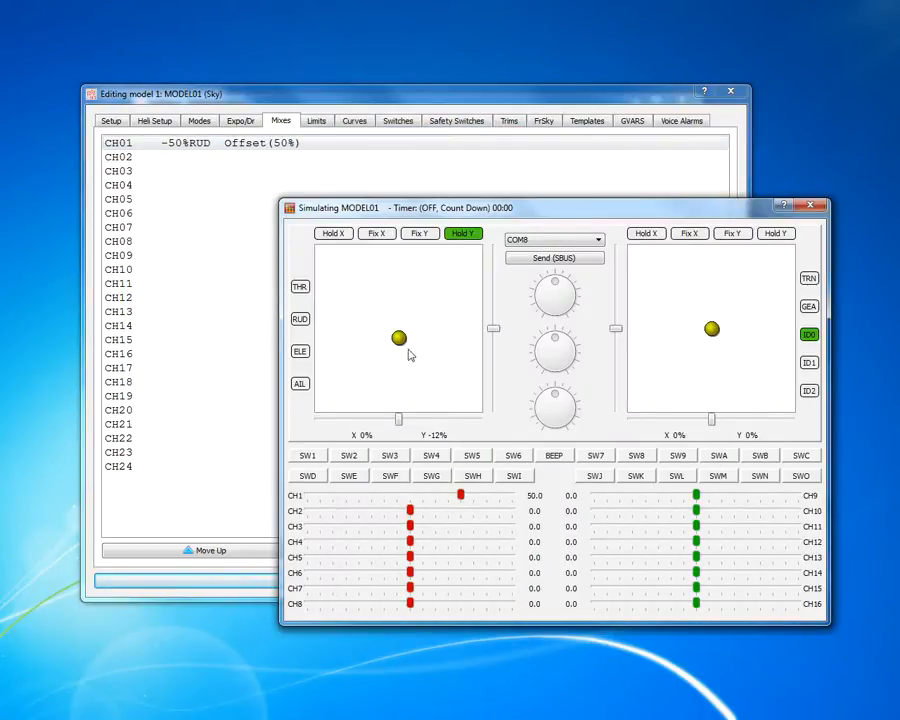
drag(400, 344, 495, 322)
drag(716, 213, 580, 214)
drag(422, 210, 501, 213)
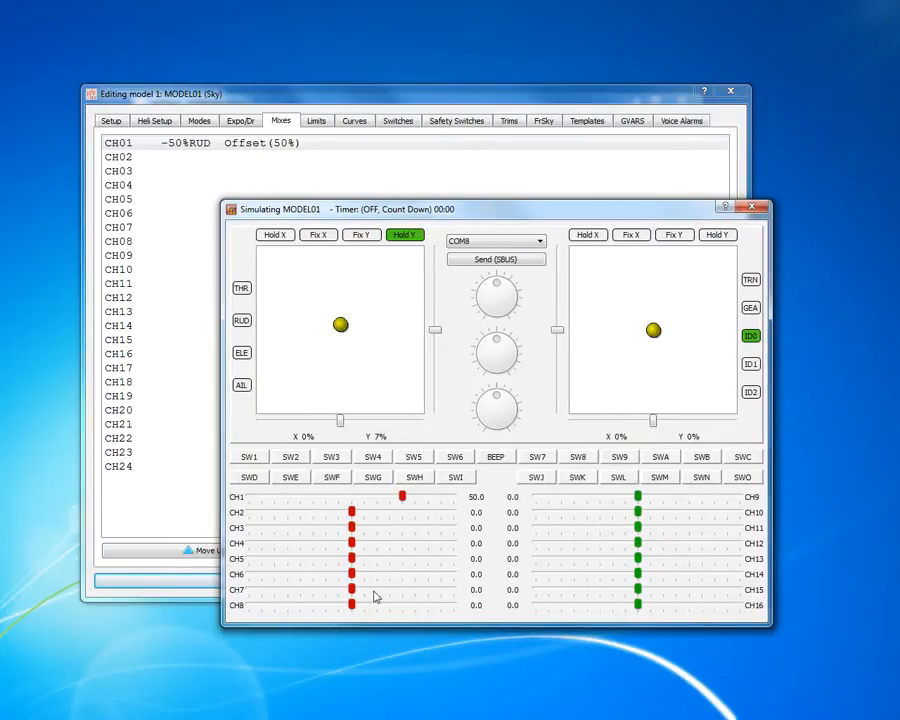
Set the CH01 rudder mix's weight to positive 50.
drag(340, 326, 358, 320)
double_click(256, 148)
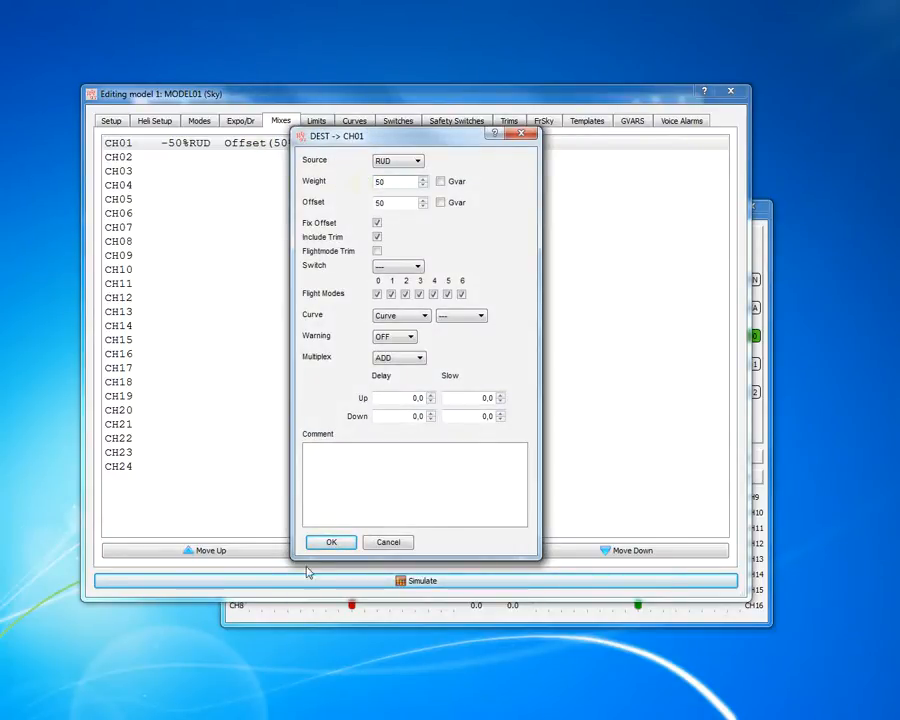
click(345, 541)
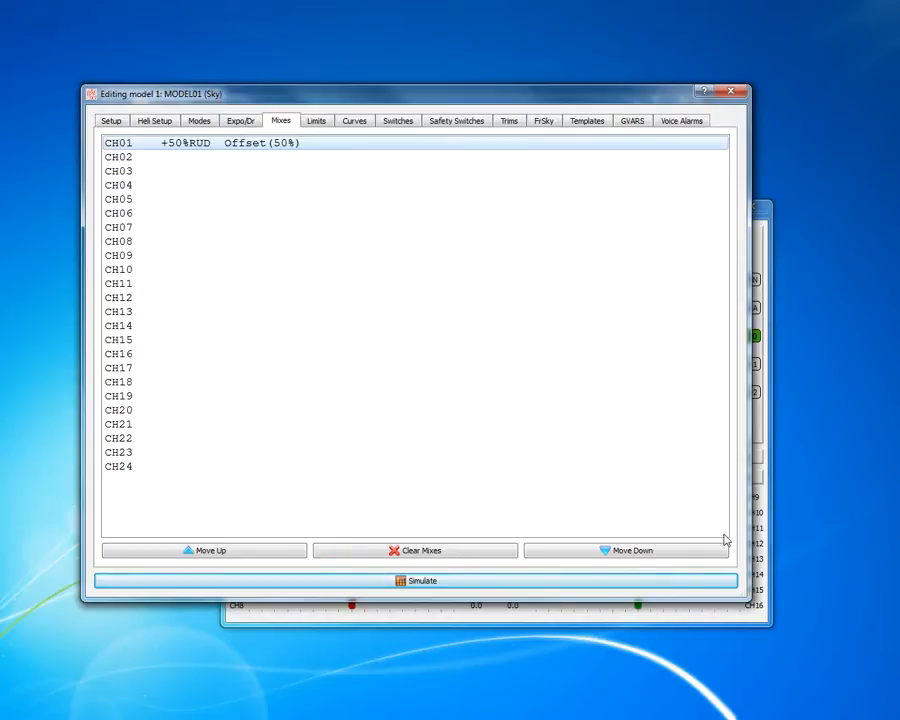
Test the mix with weight 50 and offset 50 in the simulator by moving the rudder stick fully to both X extremes.
click(683, 581)
drag(342, 328, 266, 330)
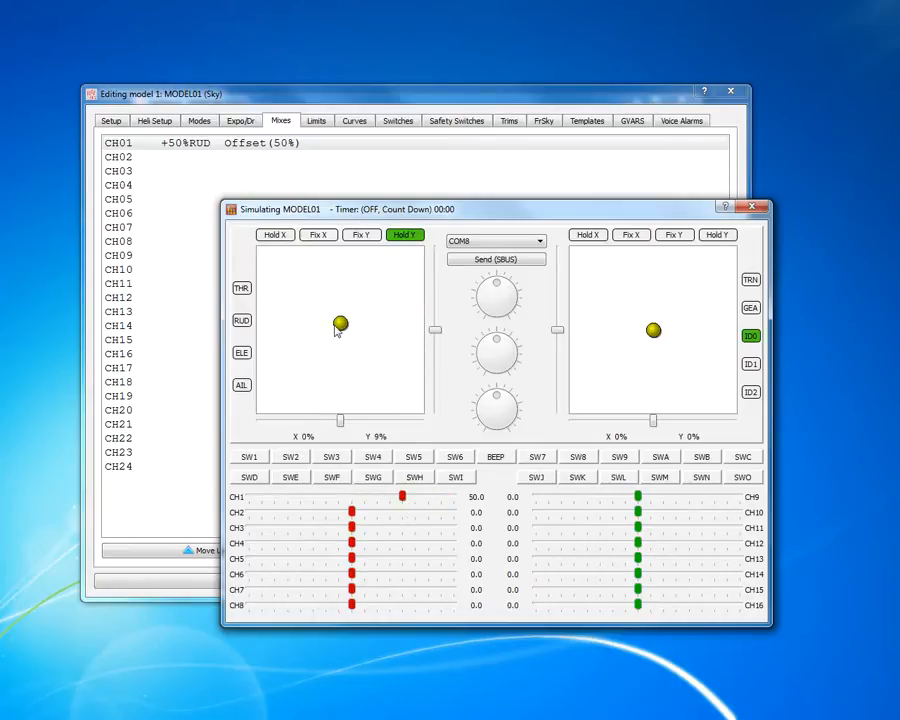
drag(338, 326, 421, 352)
drag(340, 326, 446, 310)
Turn off Fix Offset for the CH01 mix and test it in the simulator by moving the rudder stick to positive X.
click(458, 177)
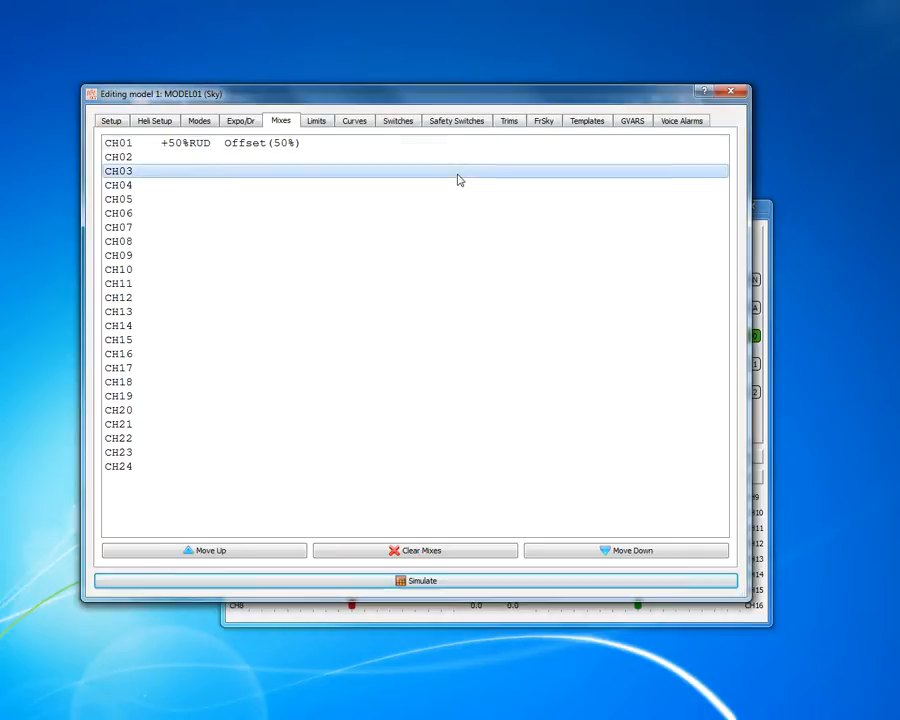
double_click(267, 142)
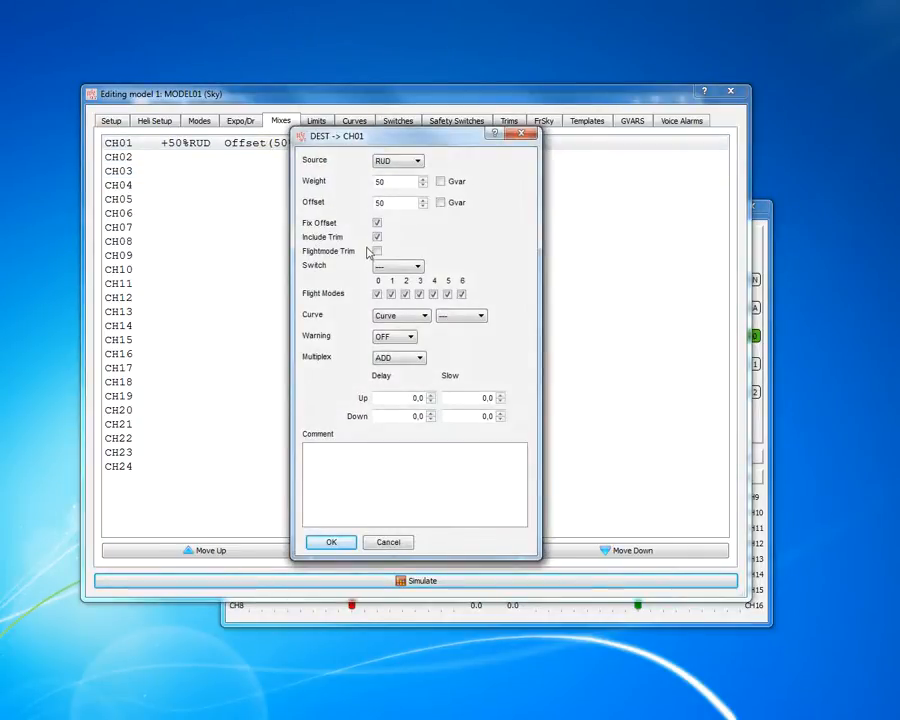
click(376, 223)
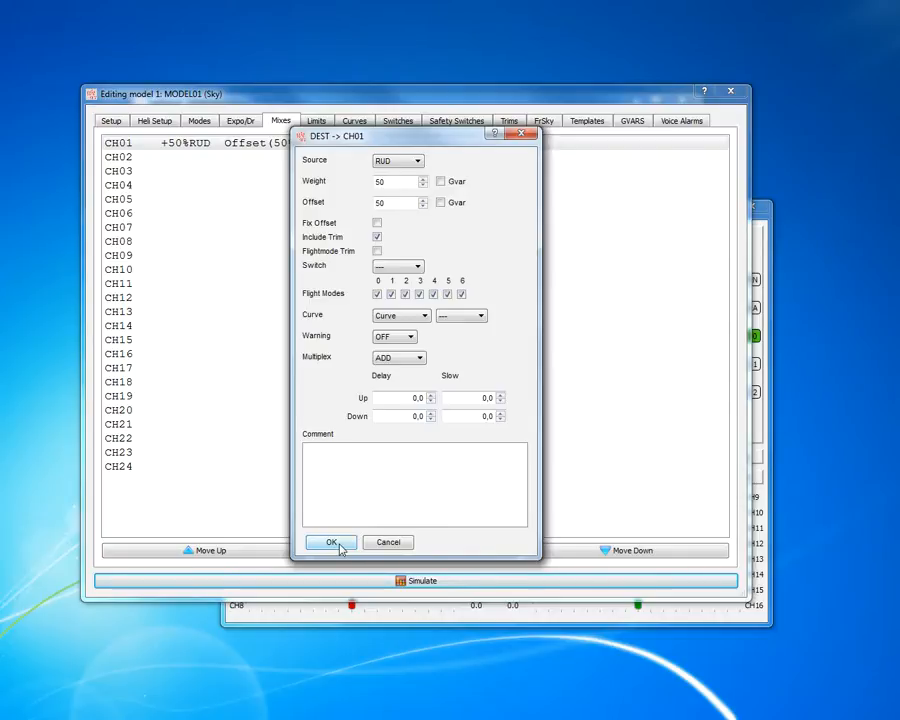
click(337, 545)
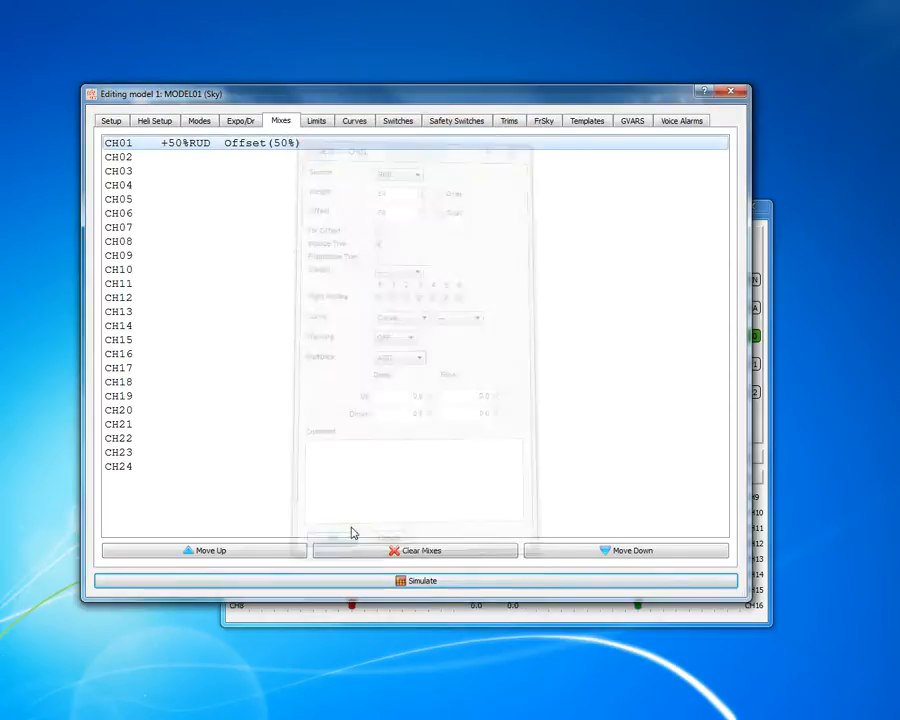
click(416, 581)
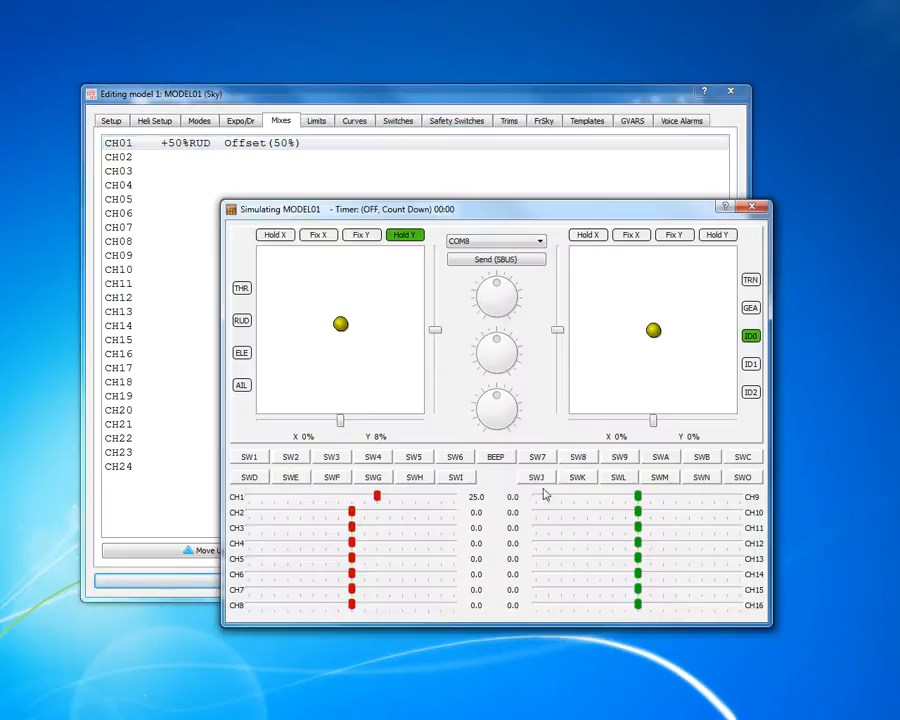
drag(340, 325, 421, 322)
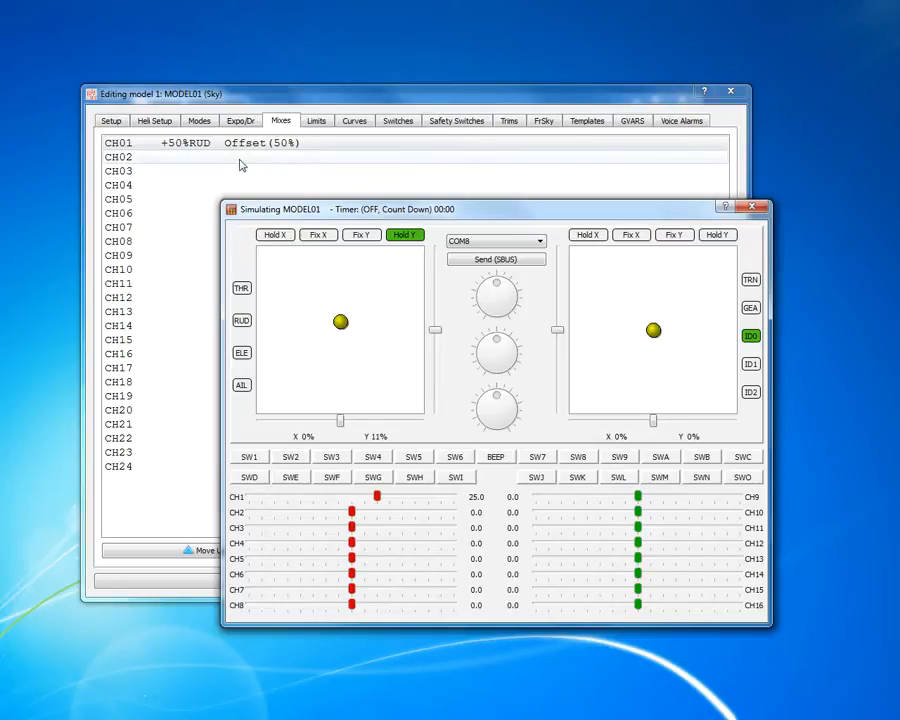
Set the CH01 mix's offset to 100 and test it in the simulator by moving the rudder stick toward negative X.
double_click(266, 144)
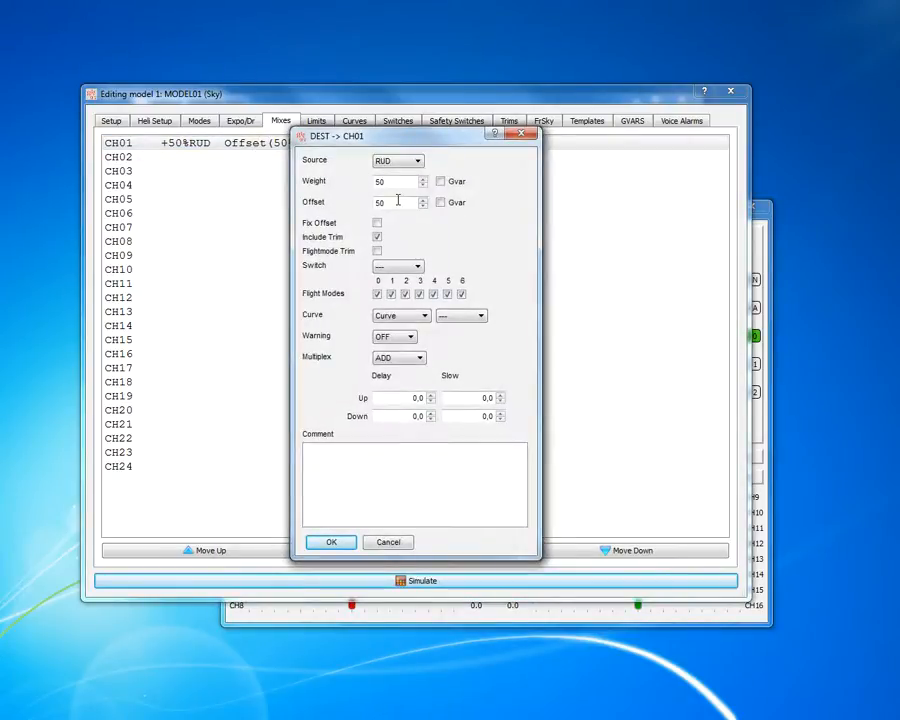
drag(398, 202, 324, 207)
text(100)
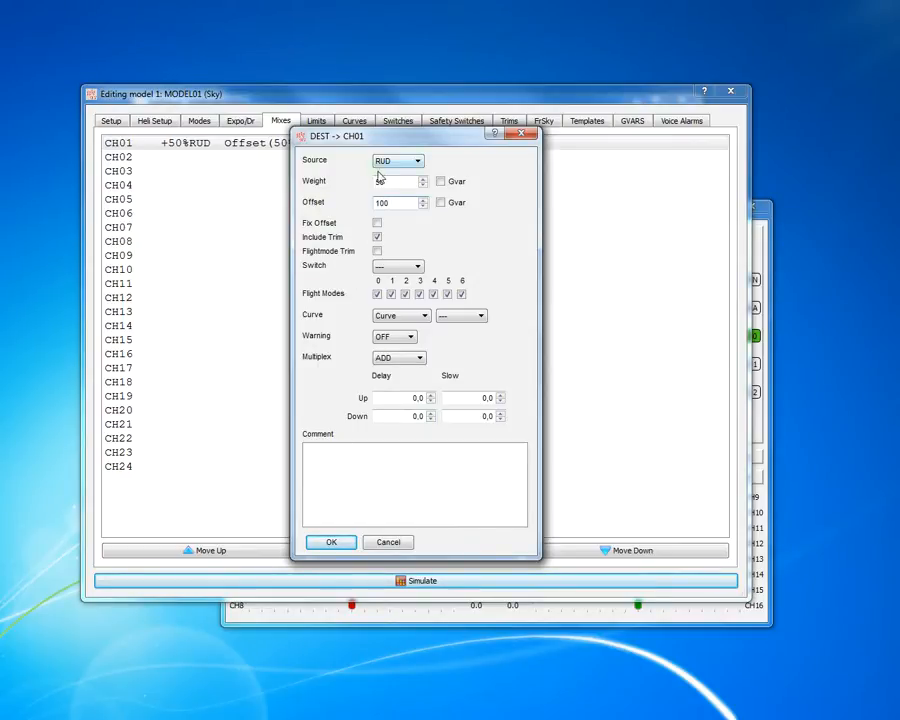
click(331, 543)
click(382, 582)
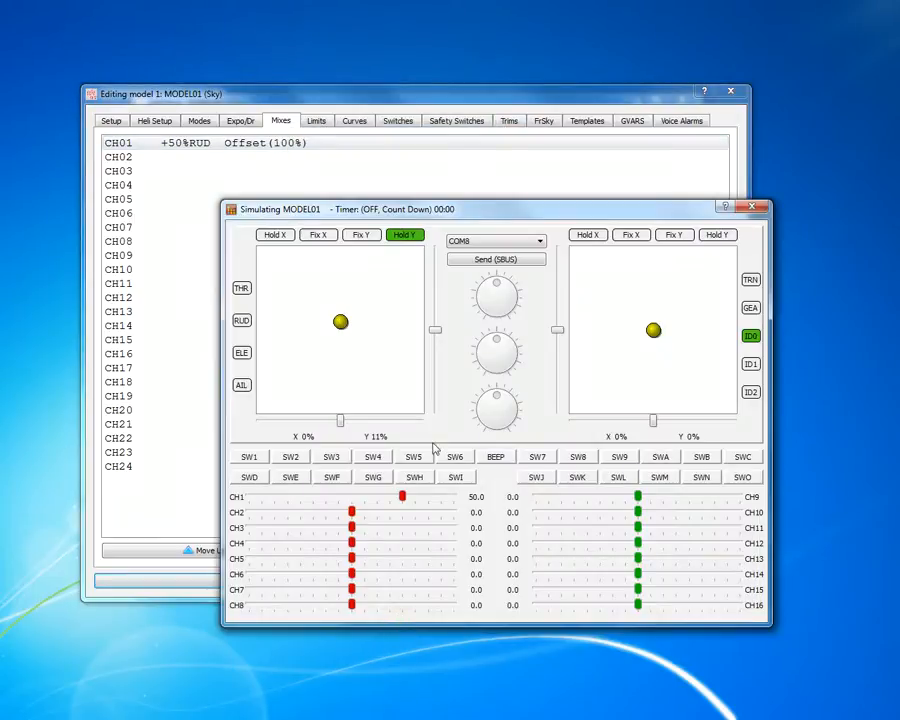
drag(340, 322, 272, 337)
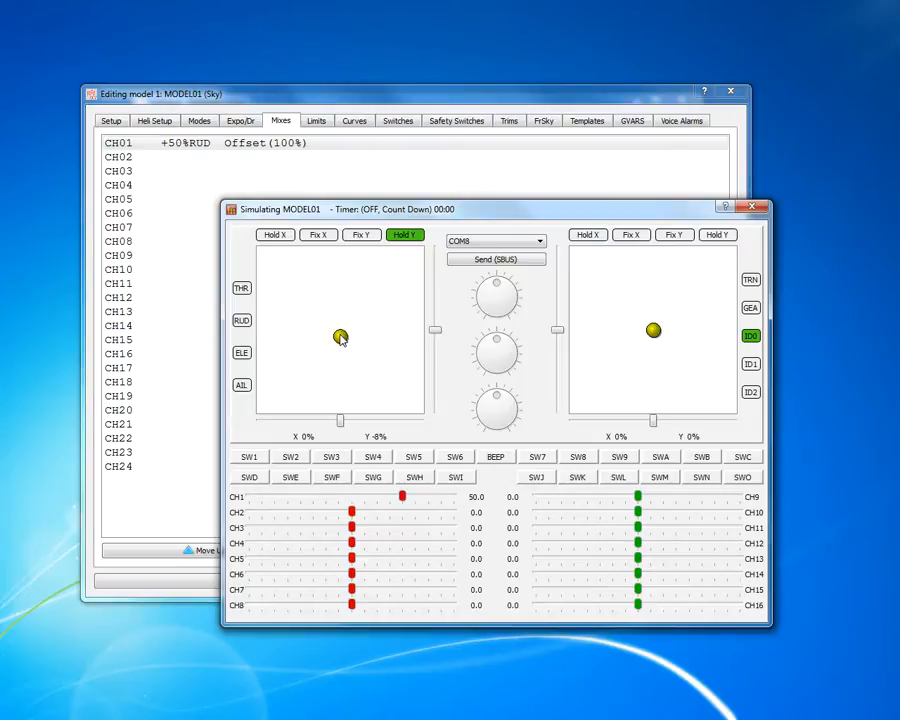
mouse_move(340, 337)
mouse_down()
mouse_move(384, 339)
mouse_move(327, 341)
mouse_up()
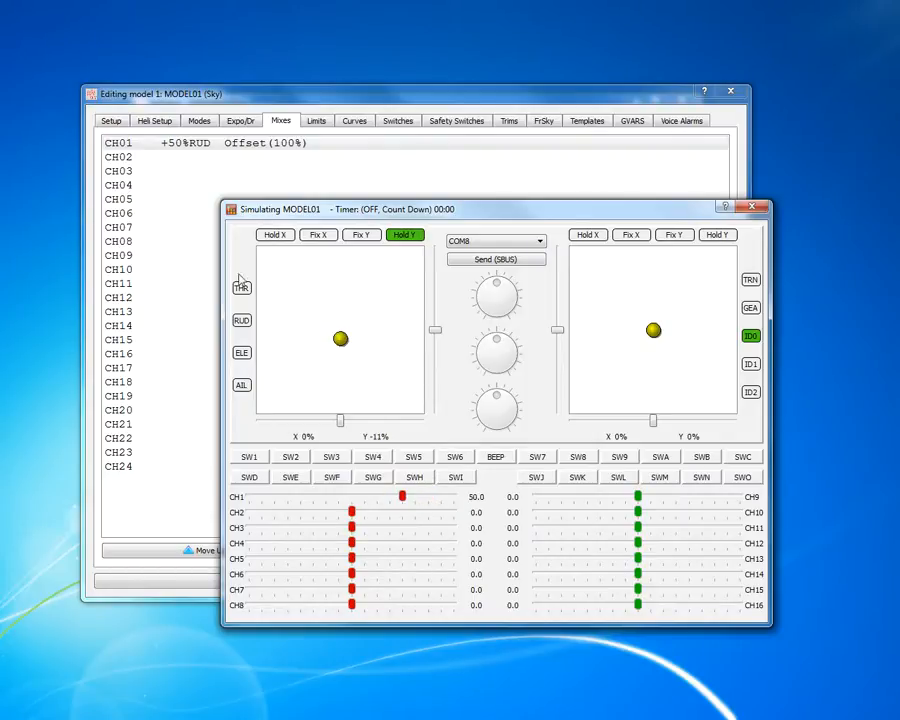
Set the CH01 mix's weight to 25 and test it in the simulator by moving the rudder stick toward positive X.
click(229, 146)
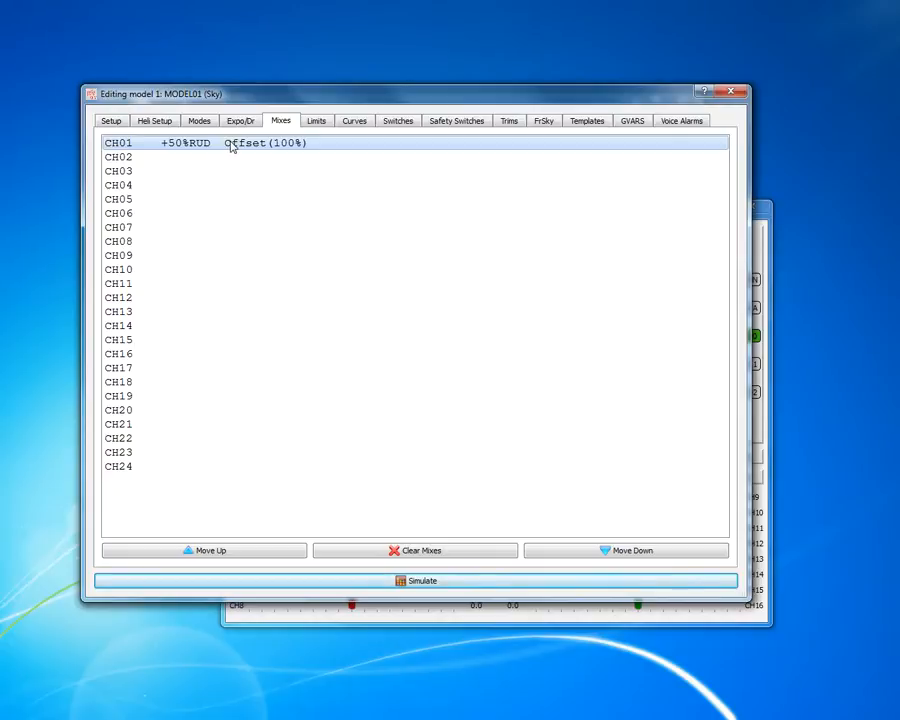
double_click(185, 147)
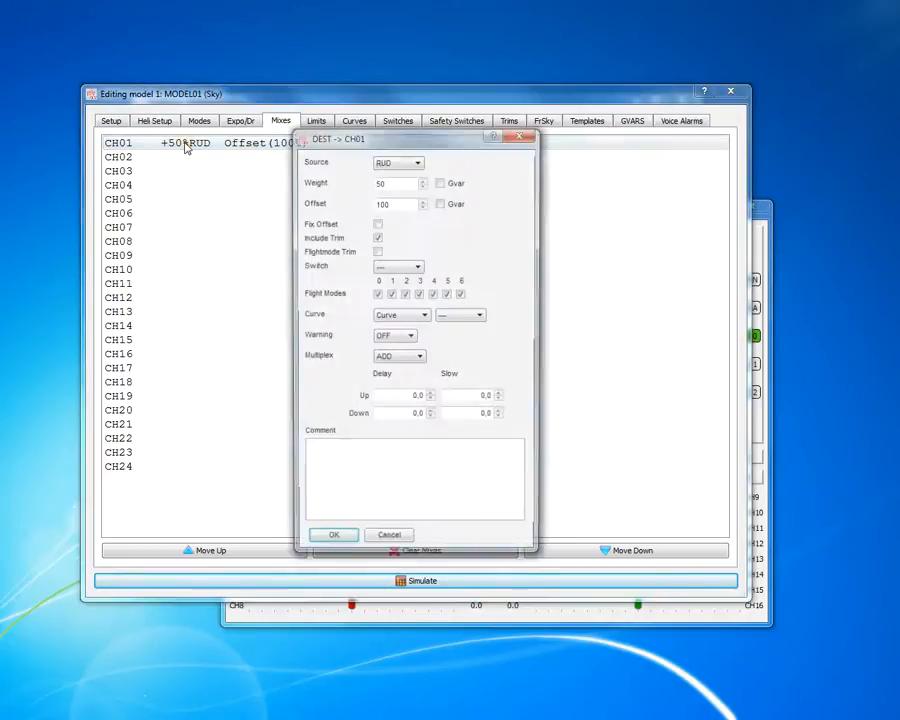
double_click(398, 183)
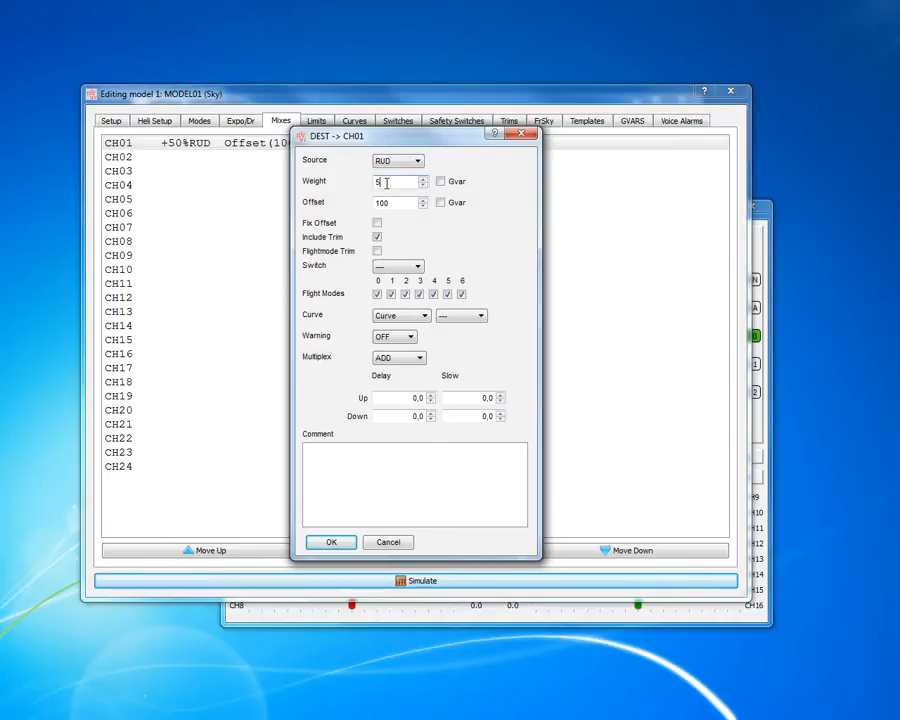
text(25)
click(337, 542)
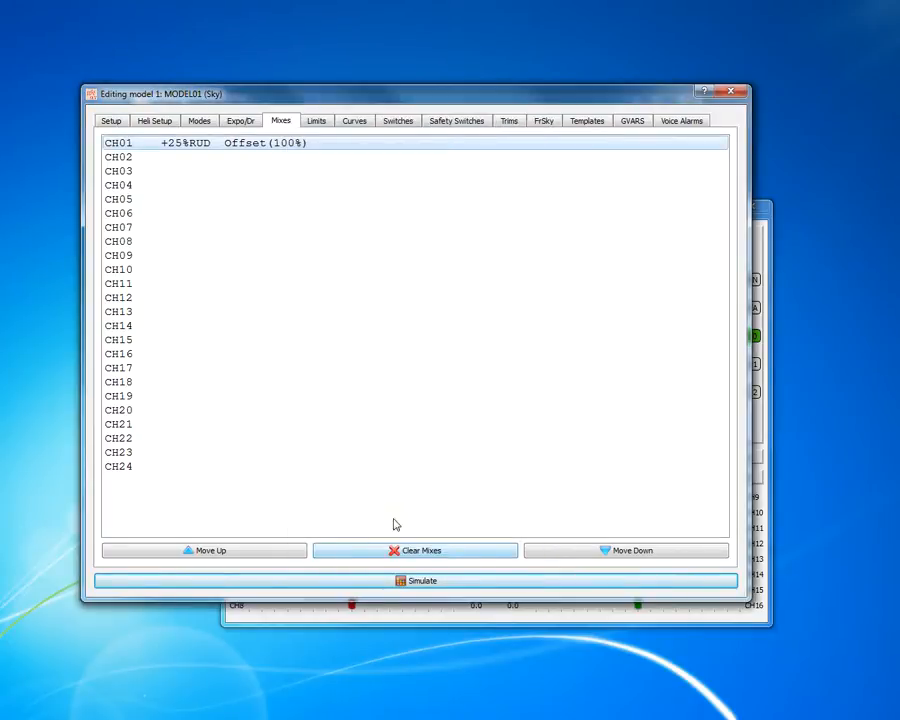
click(418, 619)
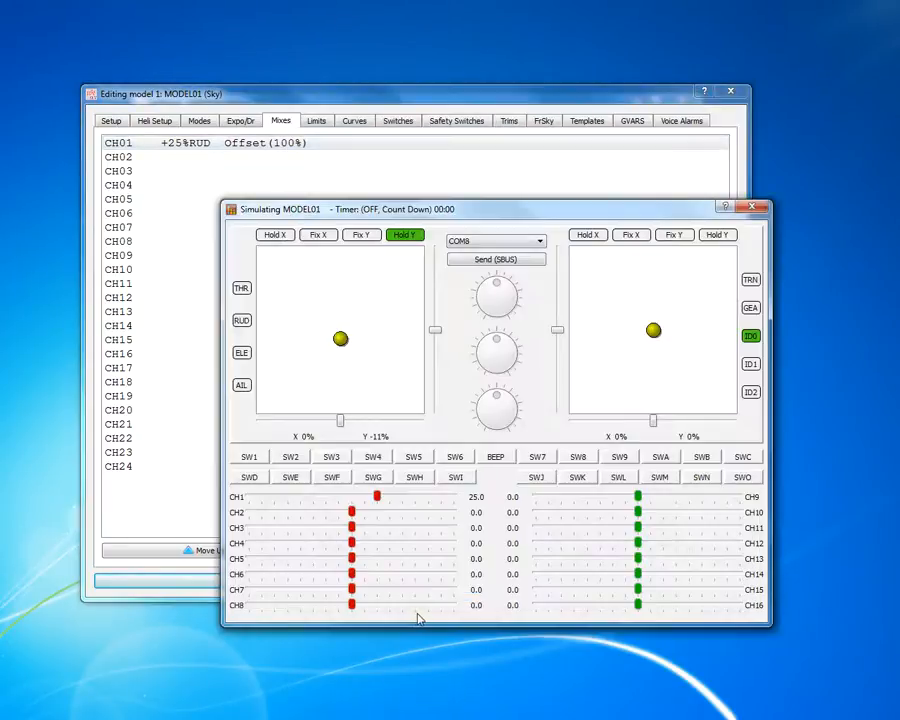
drag(341, 341, 408, 316)
Set the CH01 mix's offset to 50 and turn on Fix Offset.
double_click(263, 146)
click(401, 201)
drag(401, 201, 300, 203)
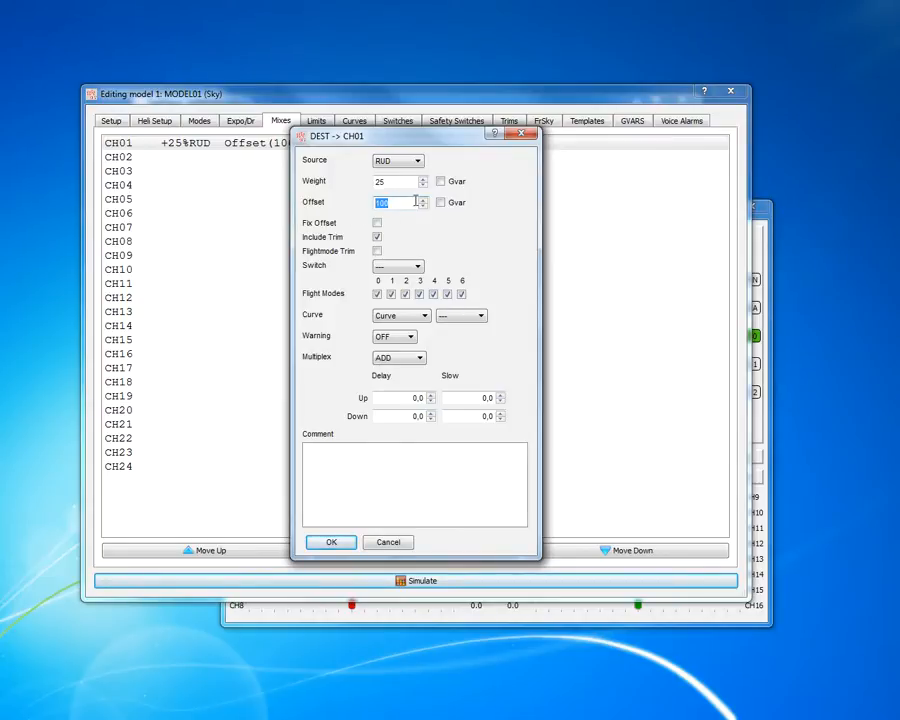
drag(399, 202, 311, 202)
click(377, 223)
click(320, 541)
Test the fixed-offset mix in the simulator with the rudder stick toward negative X, and reposition the simulator window.
click(393, 580)
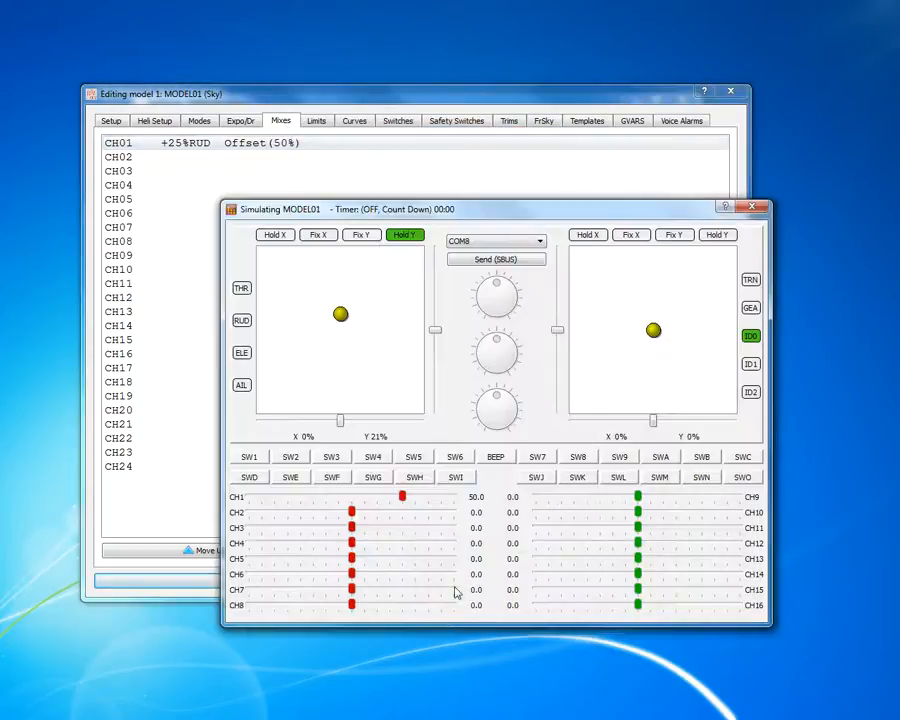
drag(344, 316, 268, 315)
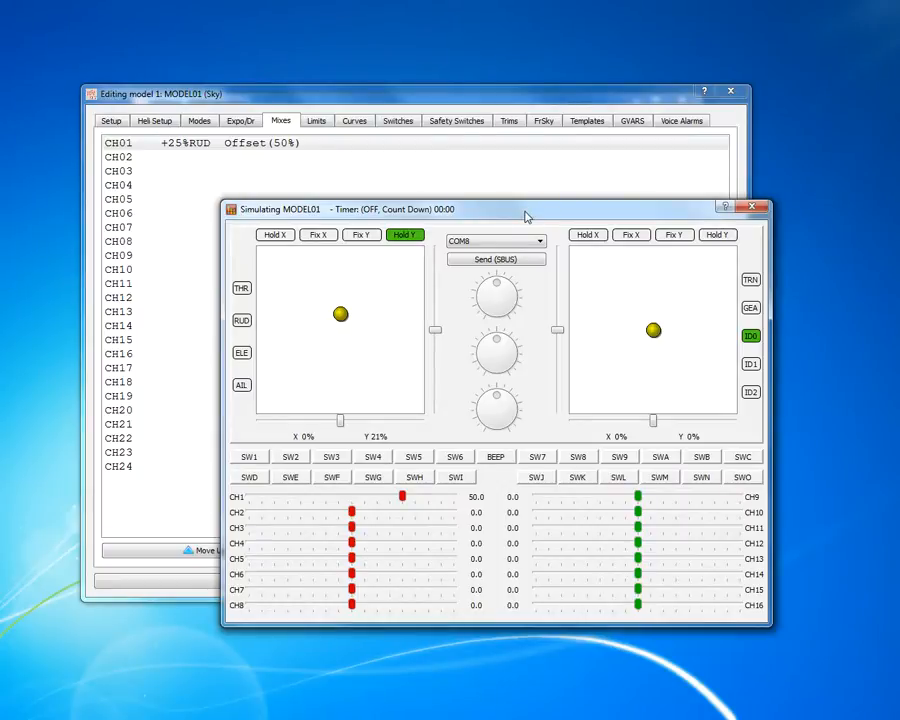
drag(521, 216, 489, 204)
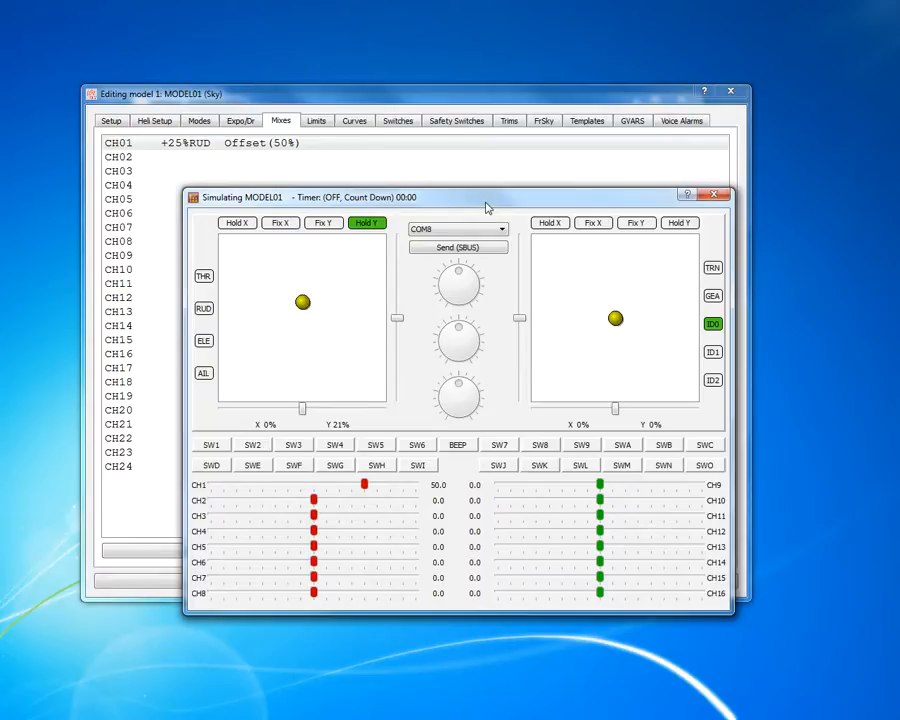
drag(613, 199, 695, 228)
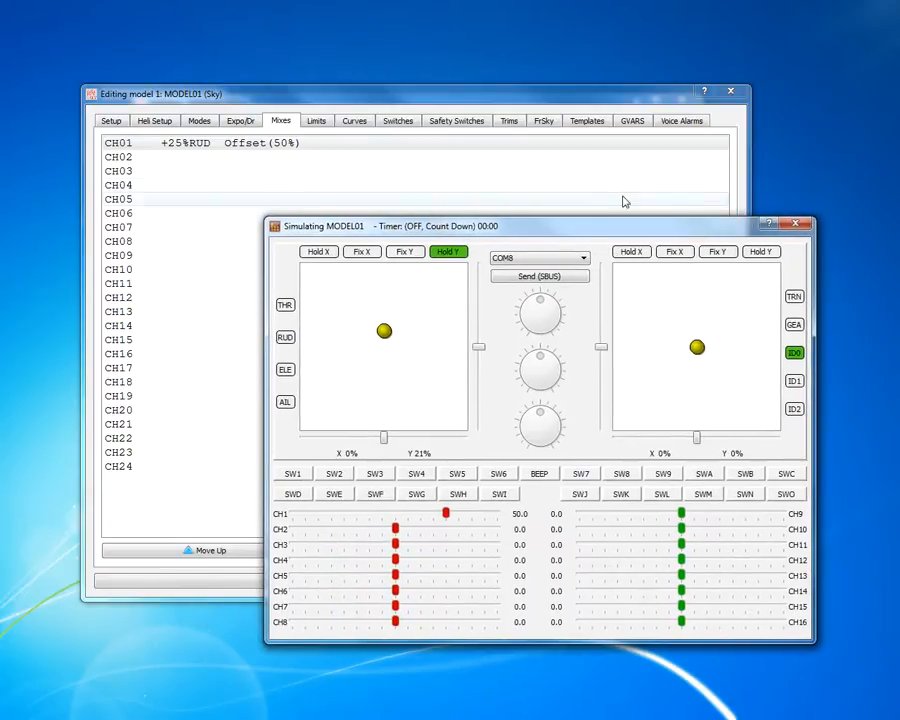
Examine the Multiplex options of the CH01 mix with weight 25 and offset 50, keeping ADD.
click(526, 186)
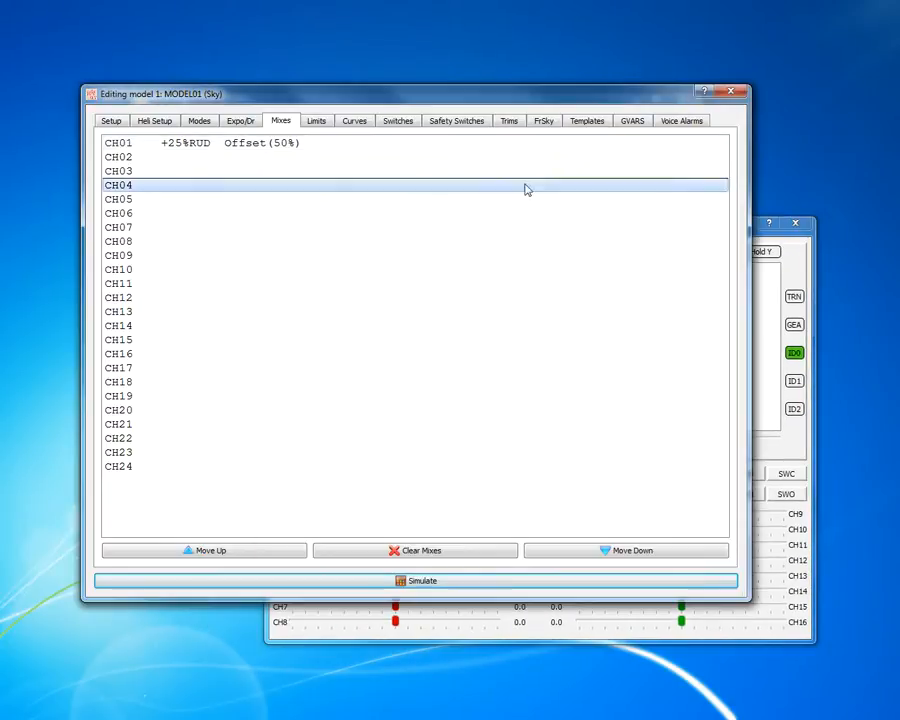
double_click(270, 150)
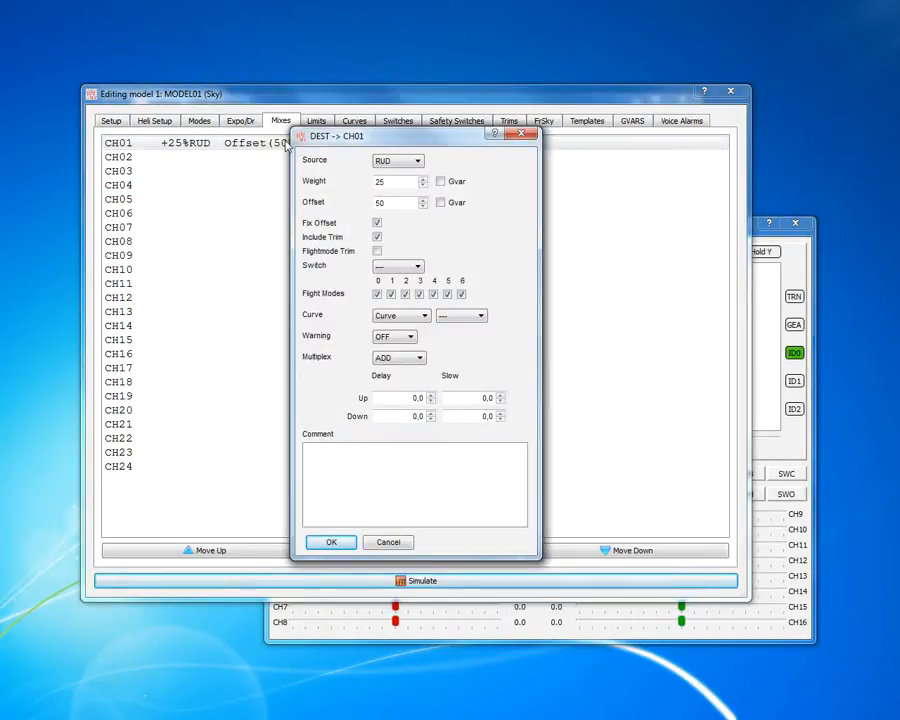
drag(388, 146, 426, 160)
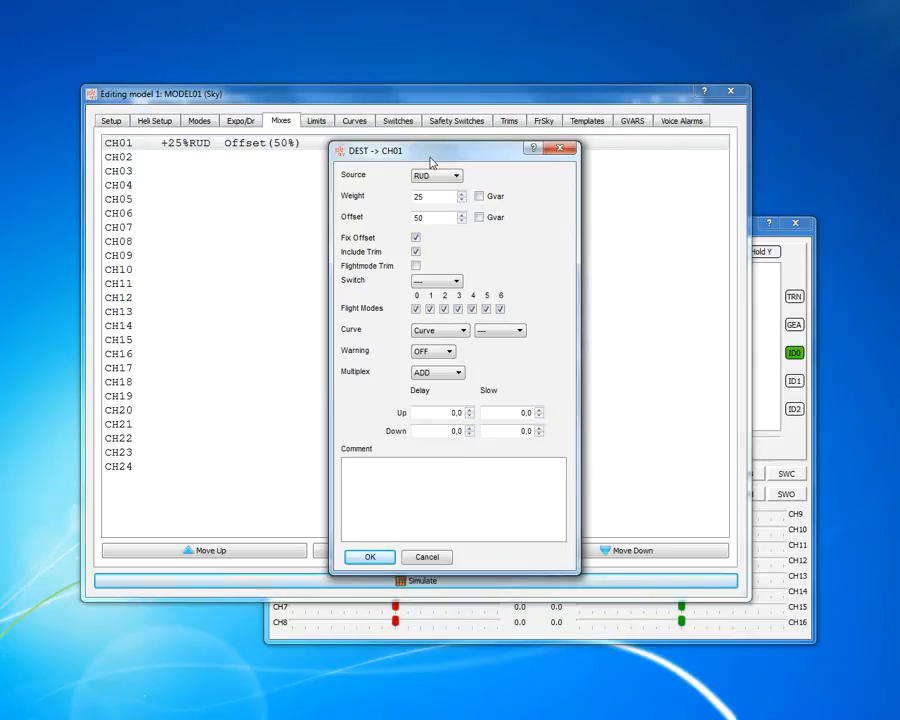
click(458, 375)
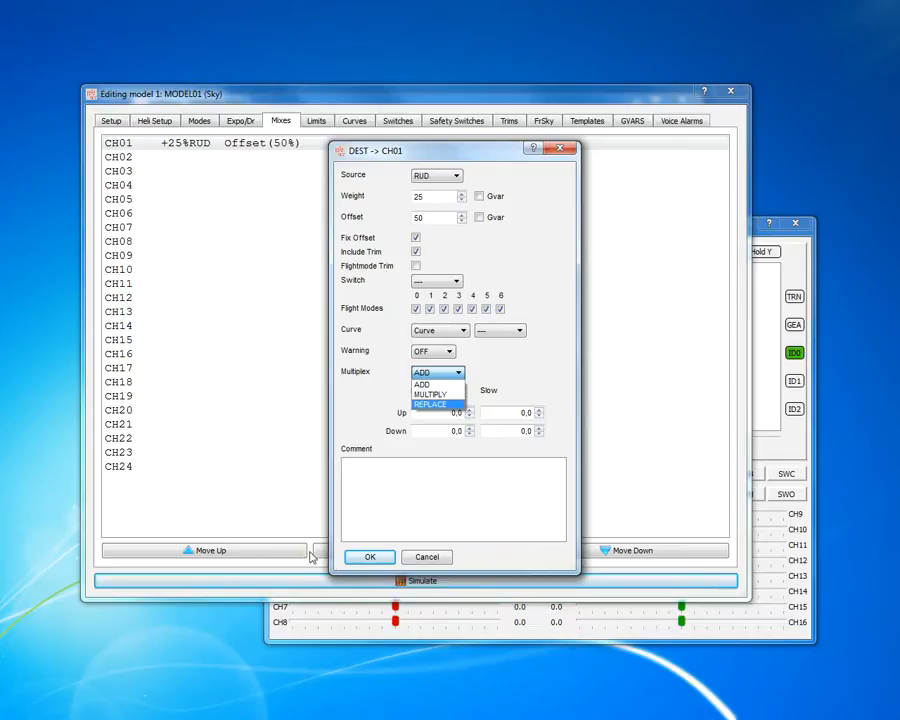
click(364, 561)
click(364, 559)
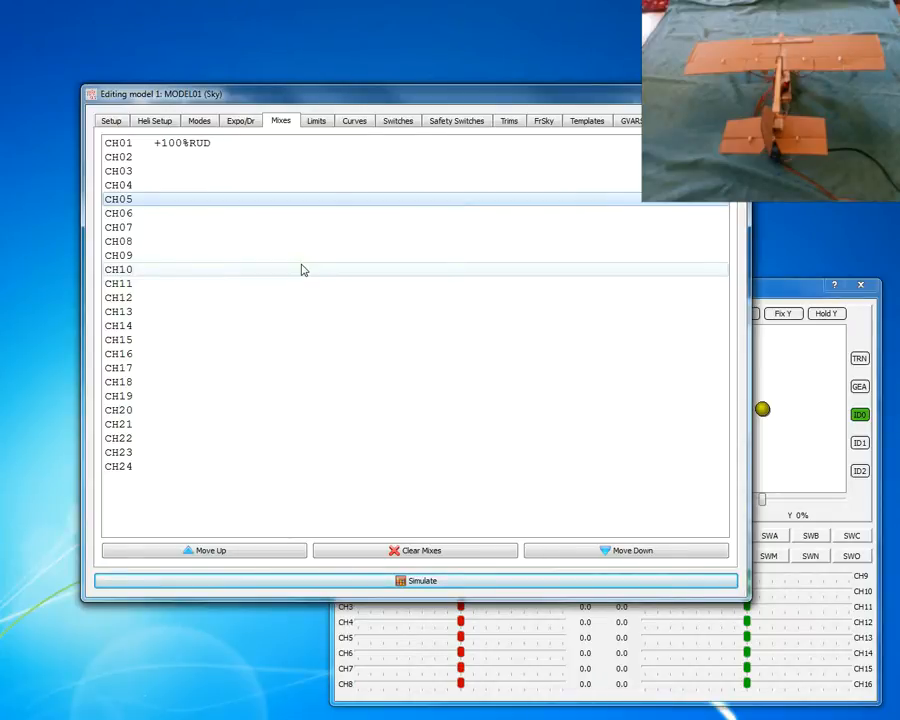
Review the ADD, MULTIPLY and REPLACE Multiplex choices for the 100% rudder mix on CH01, leaving it on ADD.
double_click(203, 145)
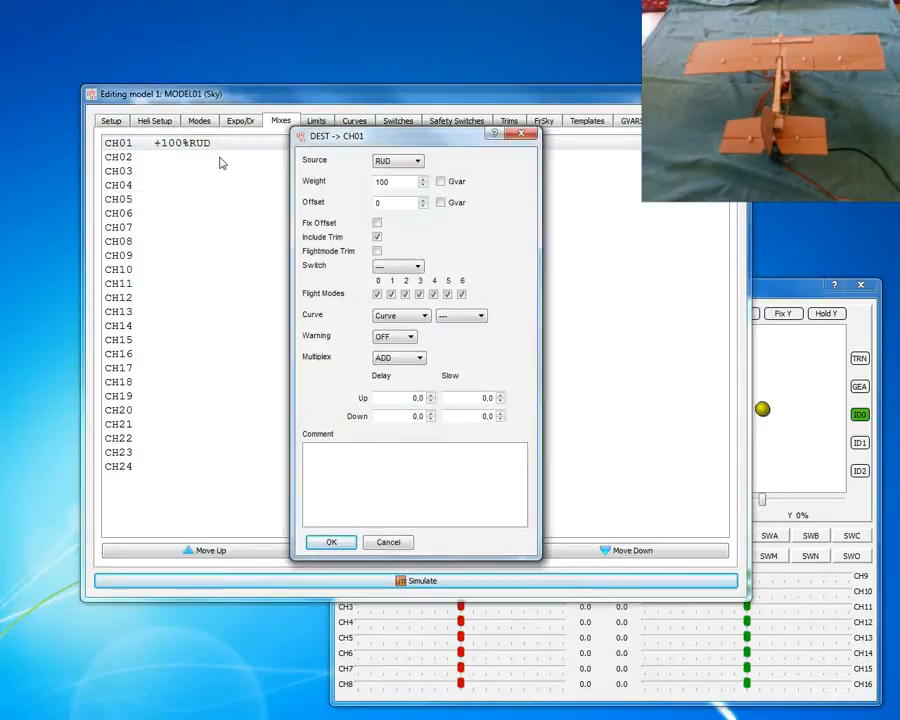
click(420, 359)
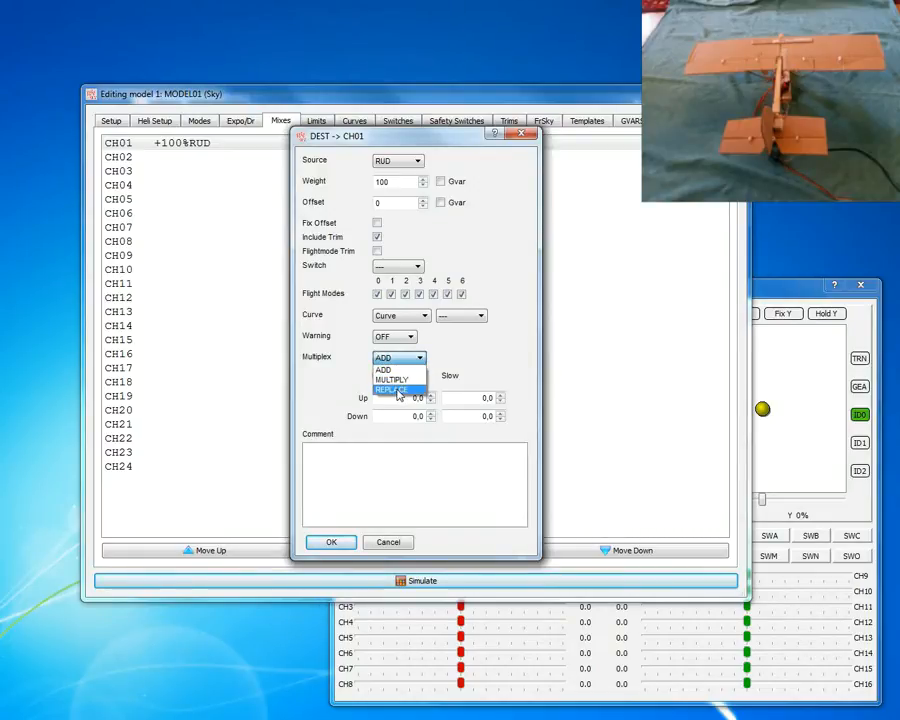
click(476, 362)
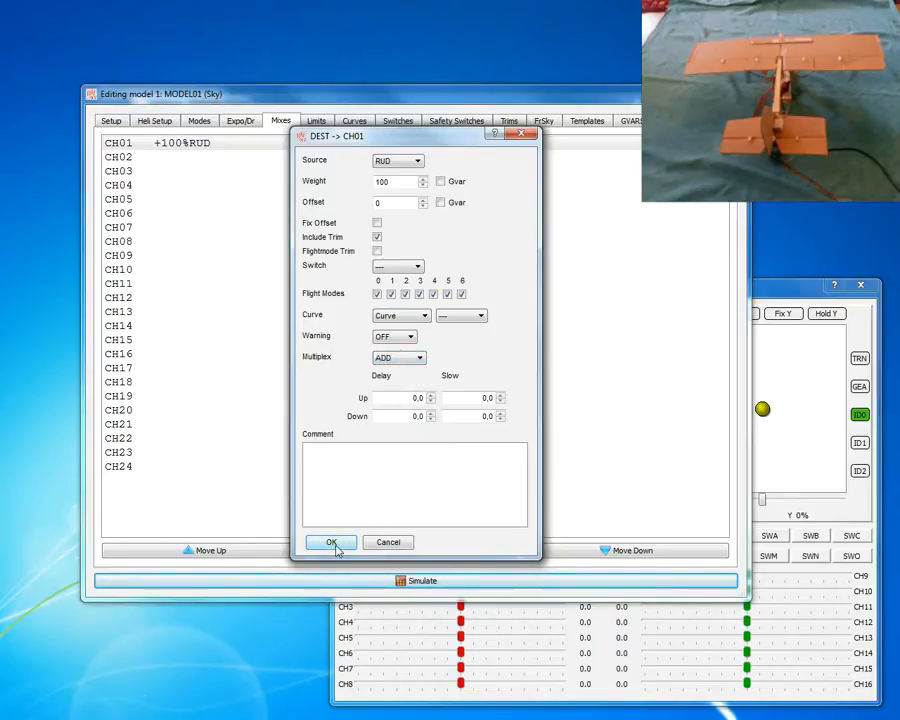
click(333, 543)
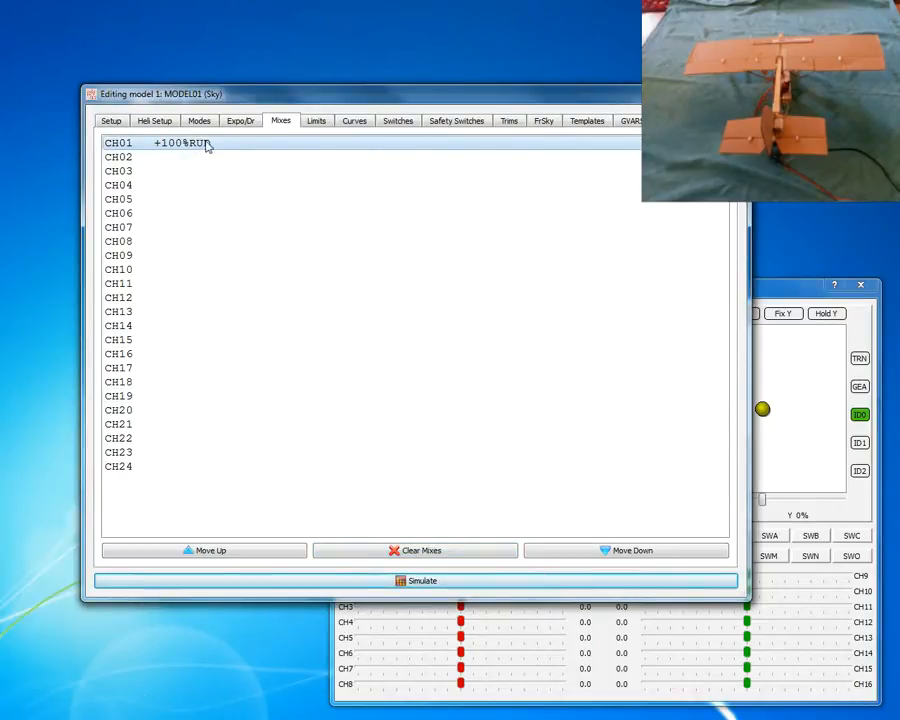
Test the 100% rudder mix in the simulator by moving the rudder stick toward negative X.
click(772, 292)
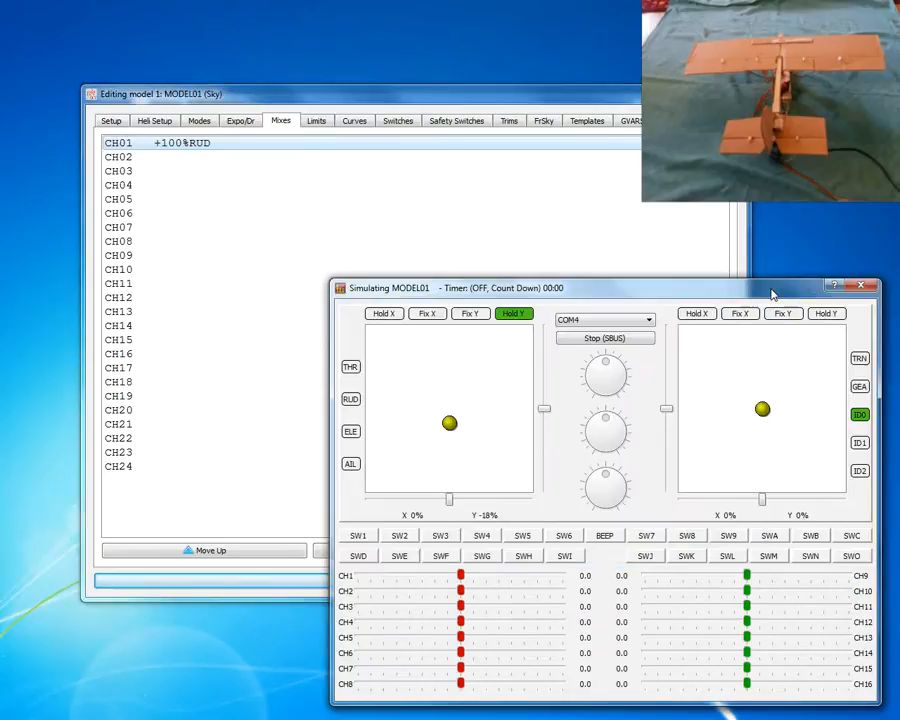
mouse_move(391, 427)
mouse_down()
mouse_move(478, 428)
mouse_move(389, 427)
mouse_up()
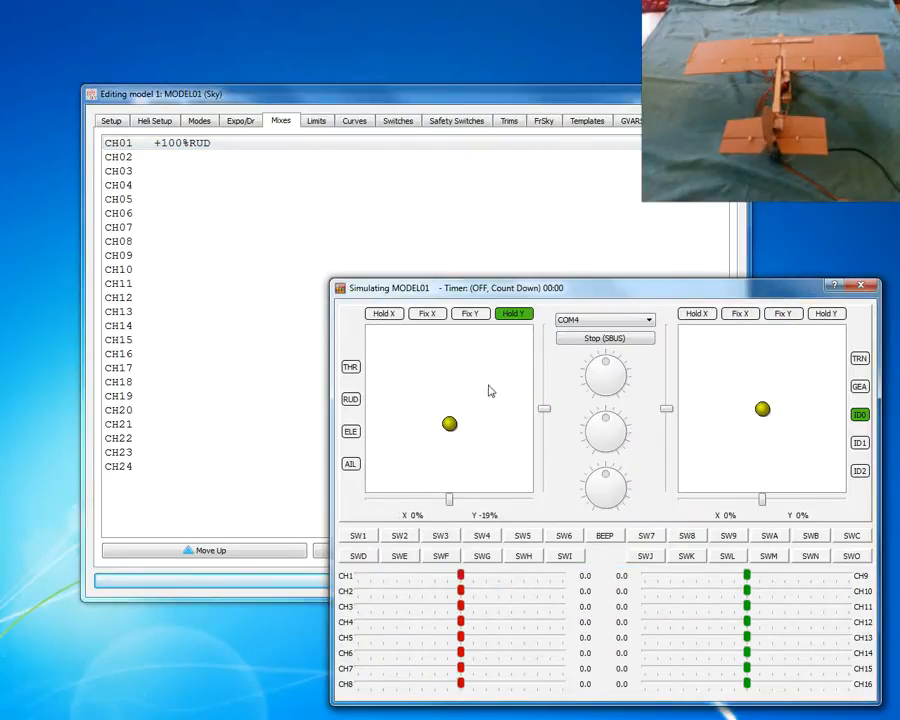
Add a second mix line to CH01 with source RUD and weight 20, and bring up the simulator.
click(197, 149)
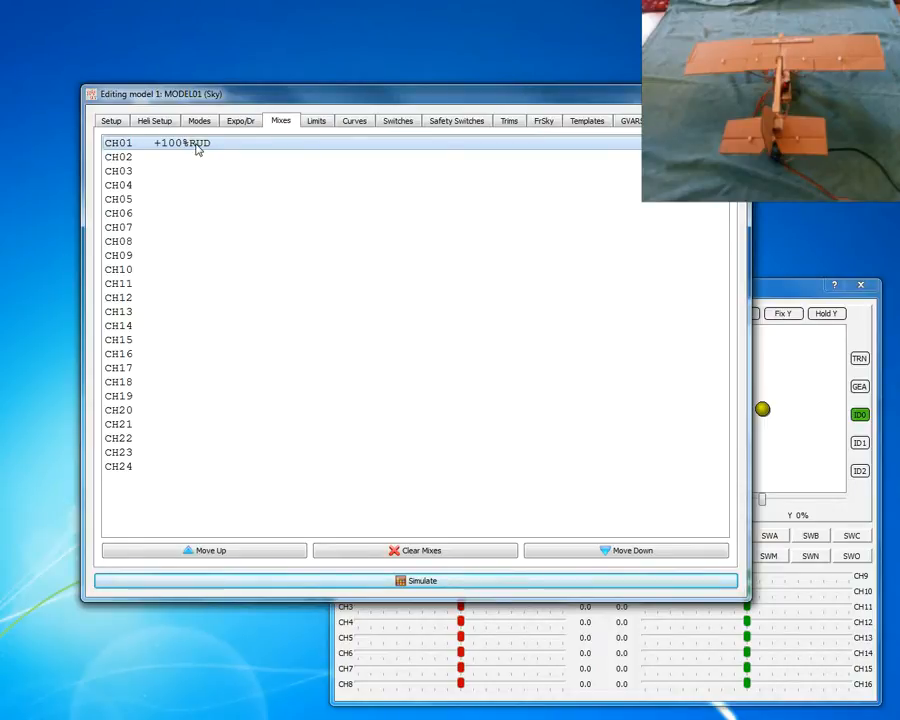
right_click(198, 148)
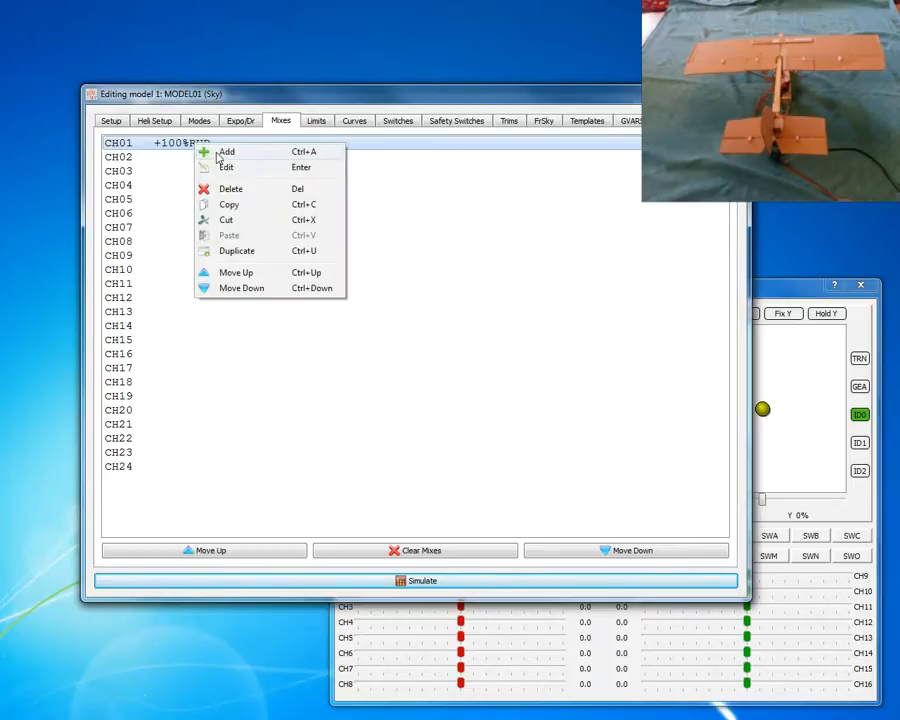
click(205, 152)
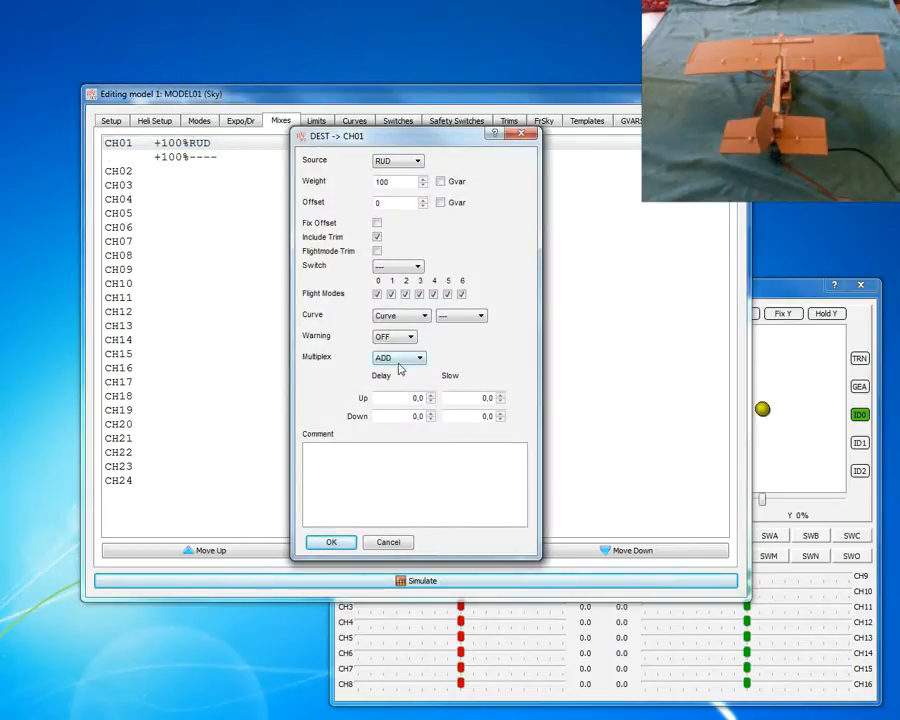
drag(397, 181, 377, 181)
text(20)
click(332, 542)
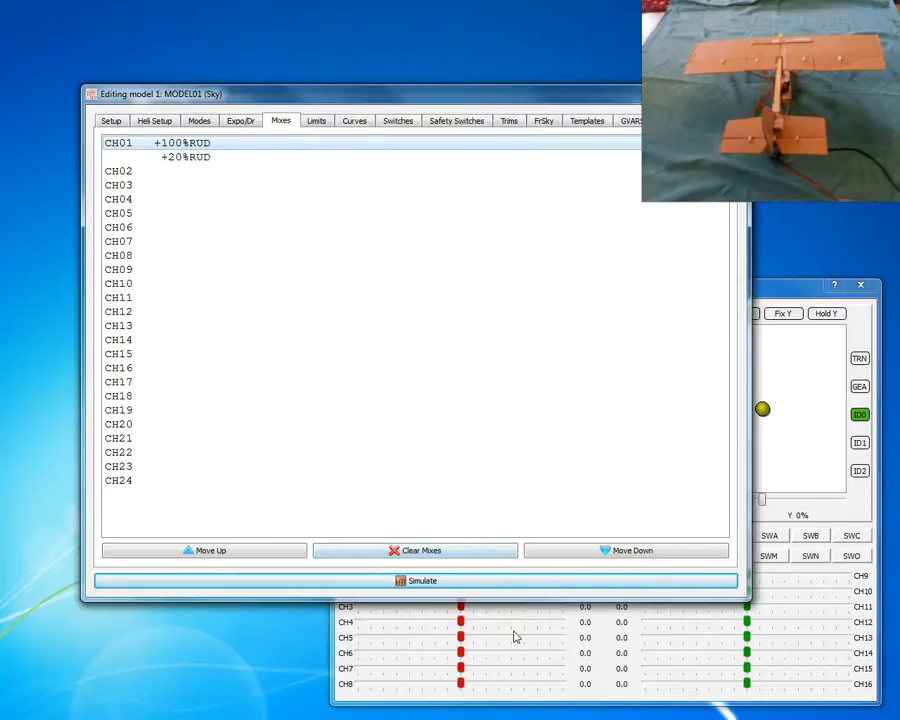
click(514, 632)
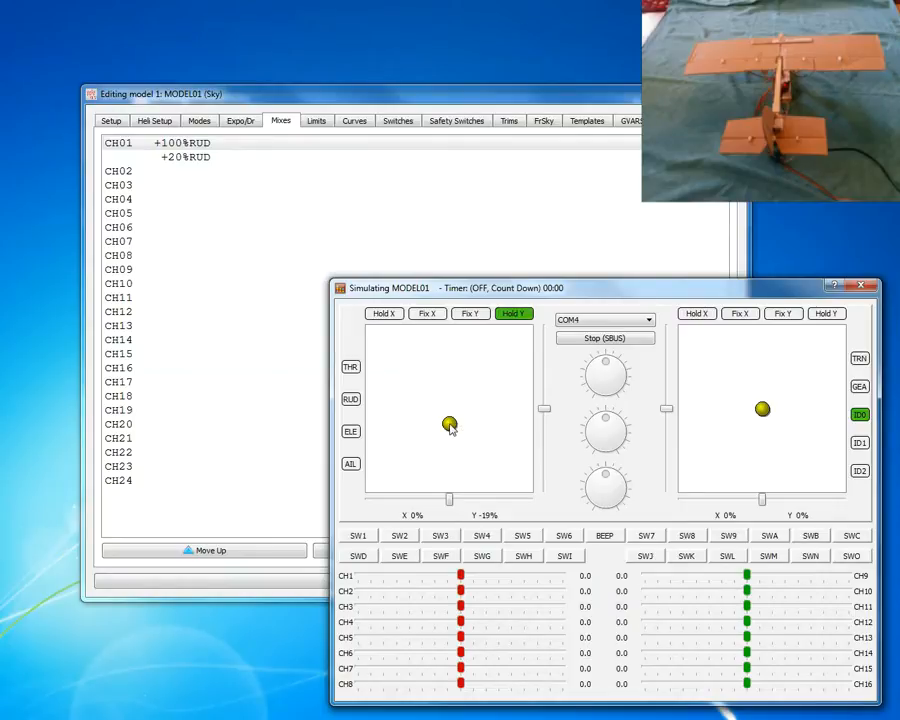
Change the source of the 20% mix on CH01 to FULL and check the channel output in the simulator.
click(205, 159)
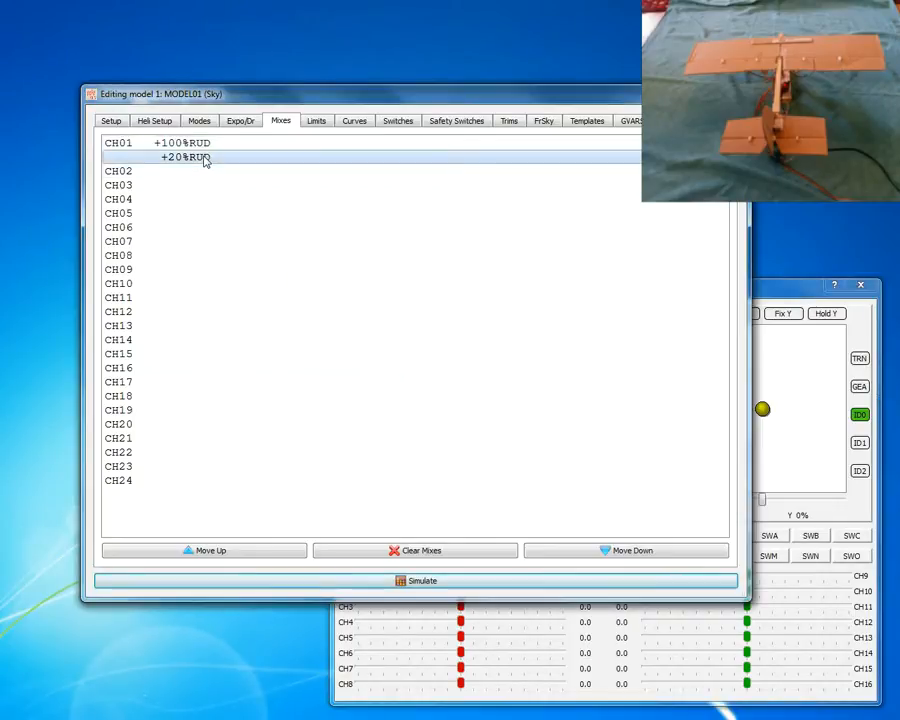
double_click(205, 159)
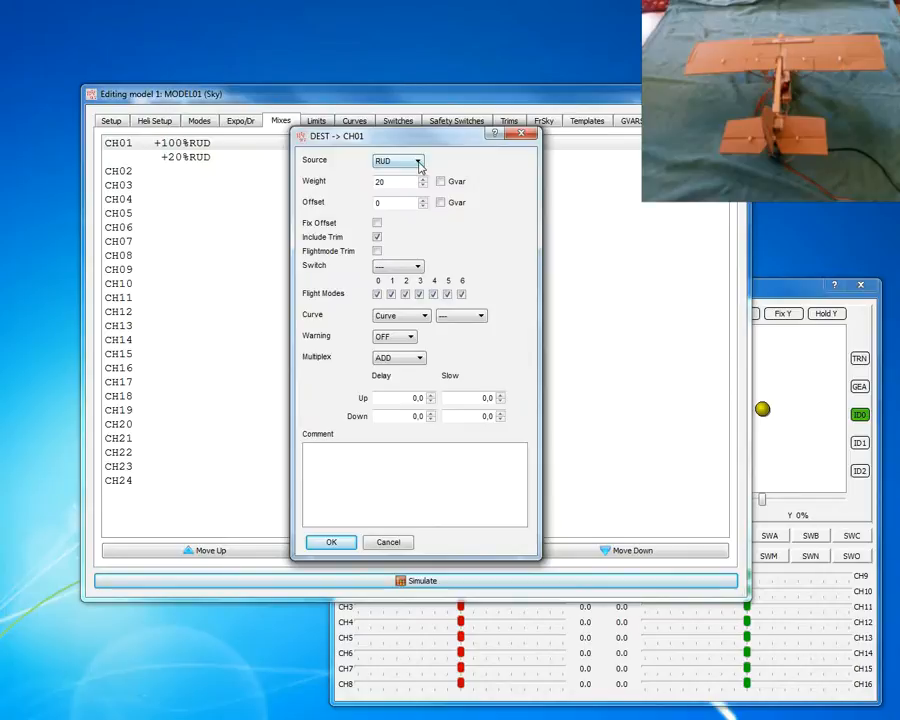
click(418, 163)
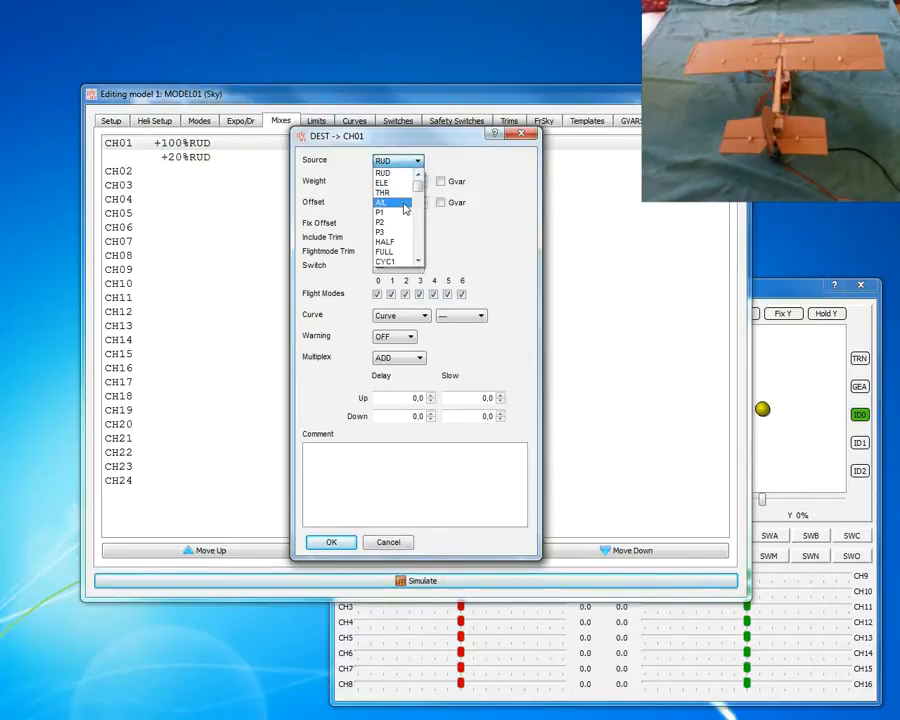
click(387, 252)
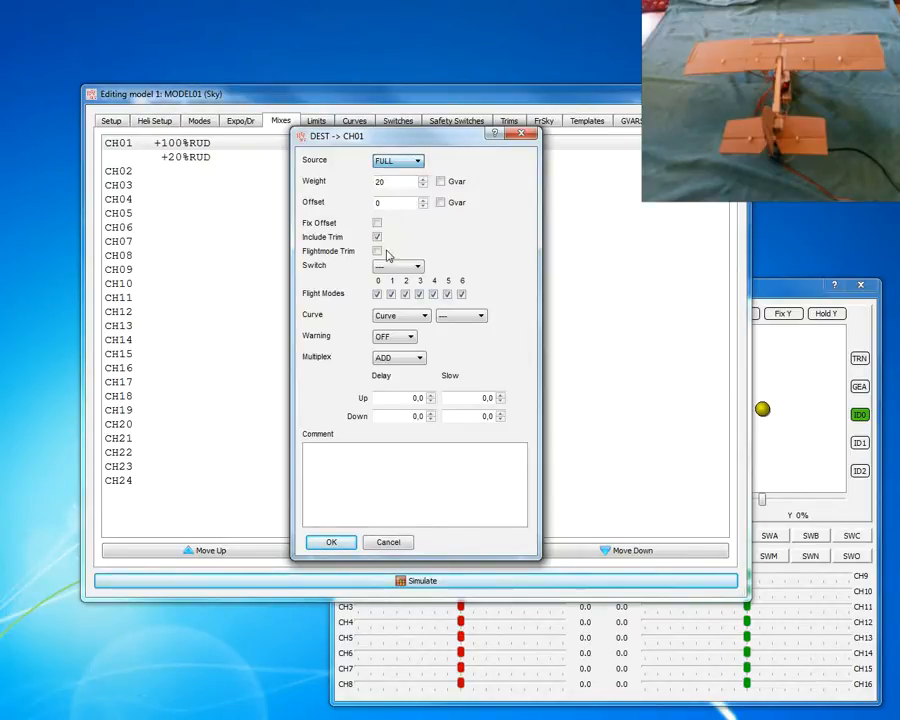
click(330, 541)
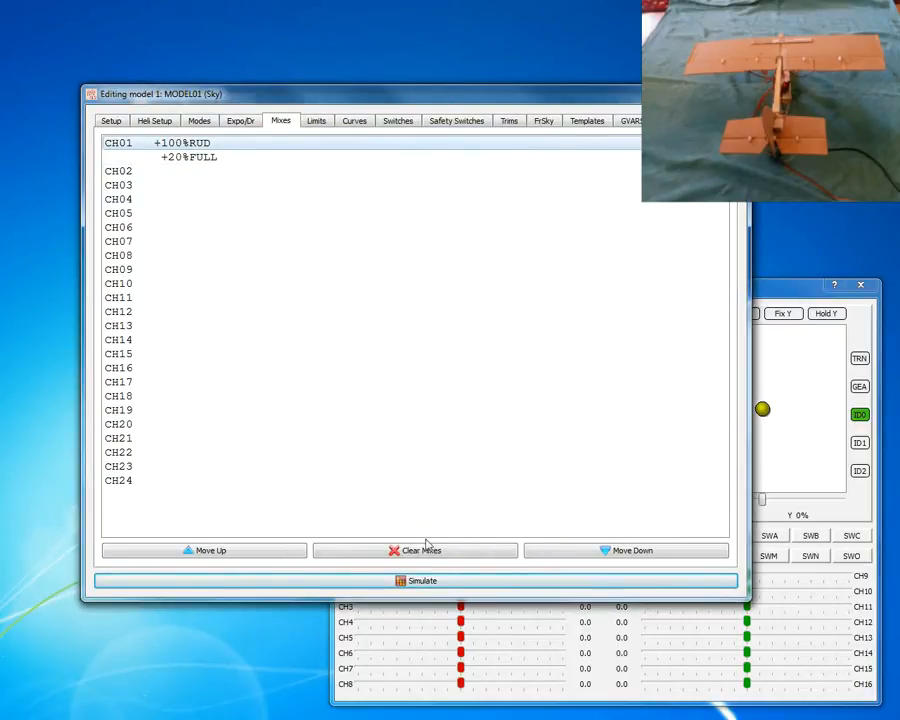
click(448, 586)
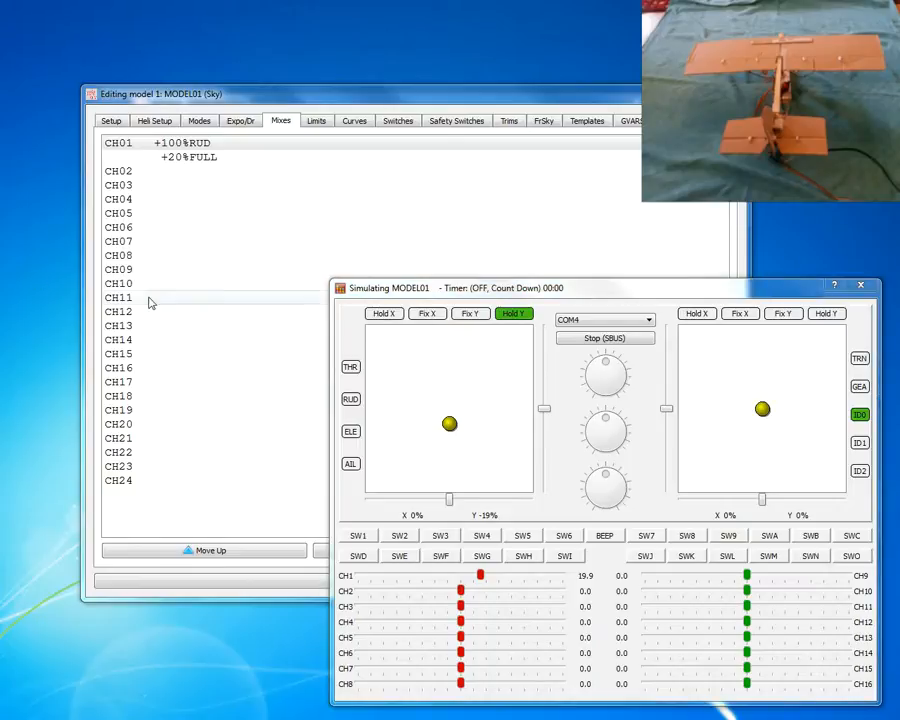
Set the second CH01 mix to source AIL and activate it with the RUD switch.
click(458, 215)
double_click(190, 161)
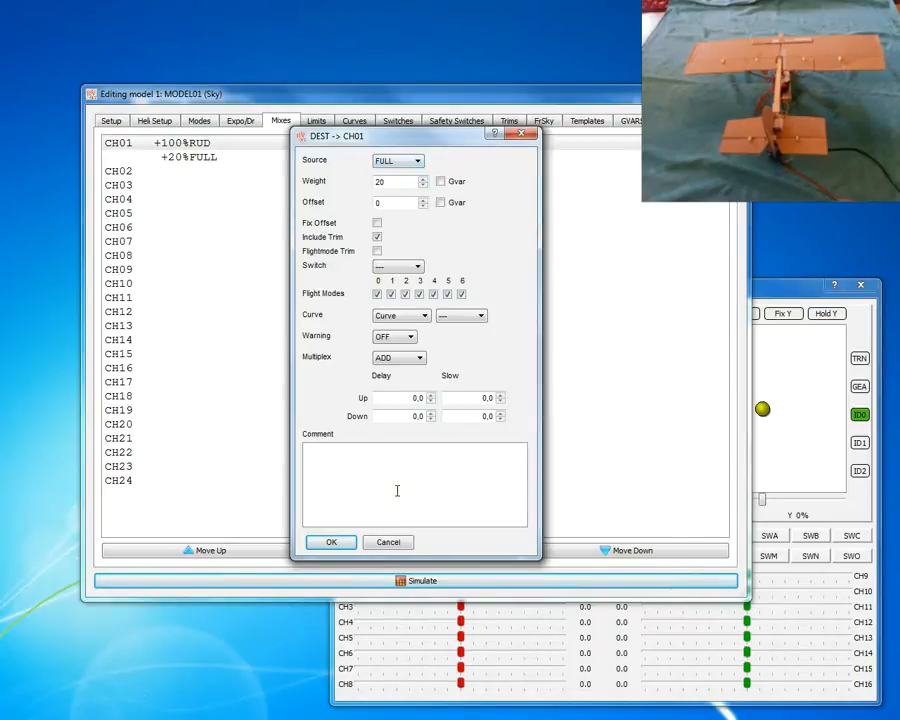
click(416, 161)
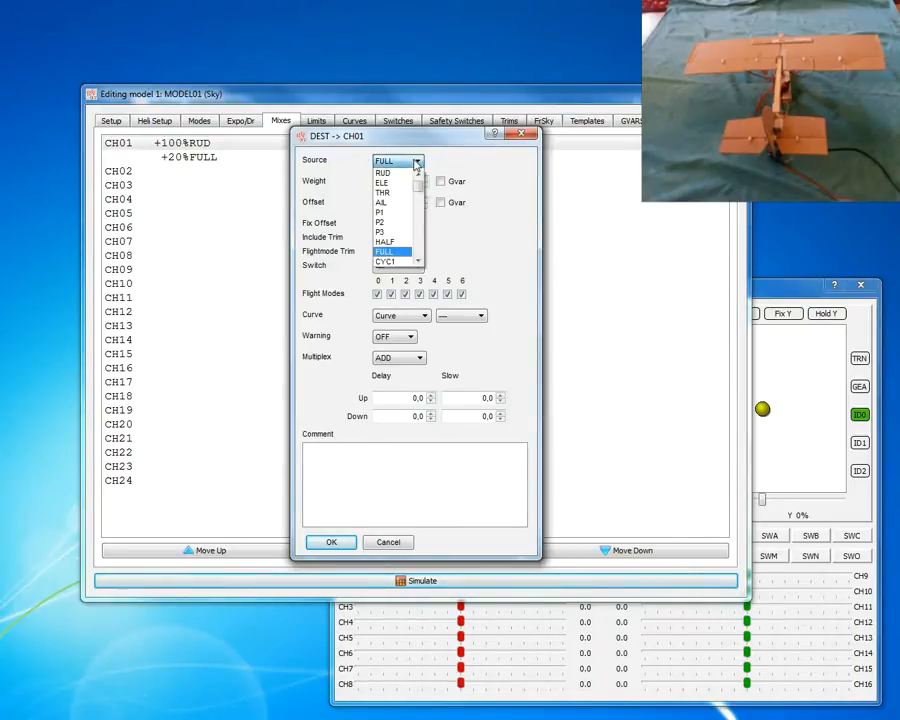
click(386, 204)
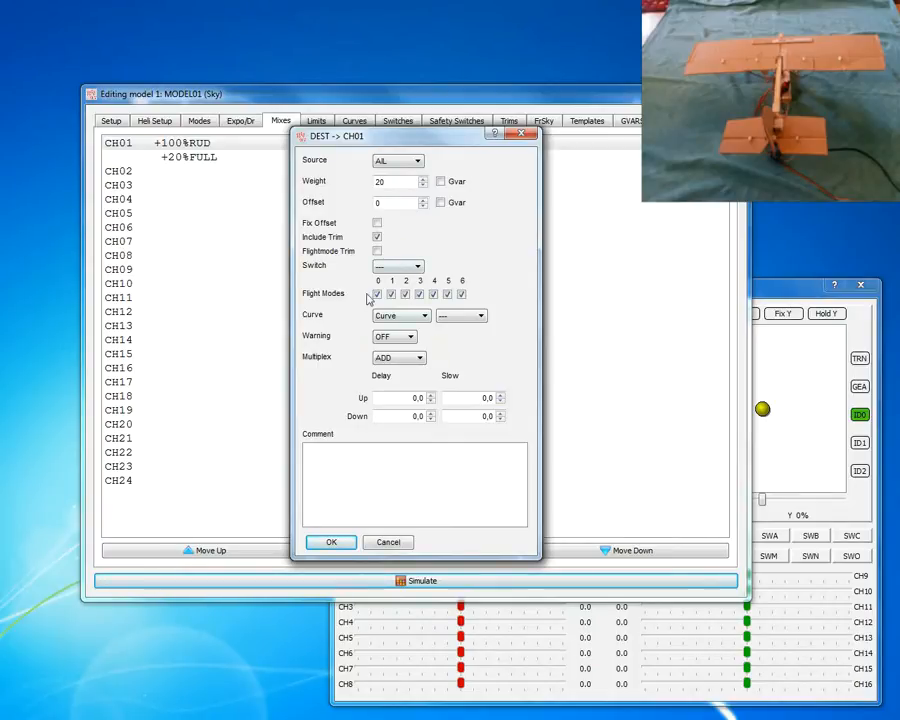
click(418, 265)
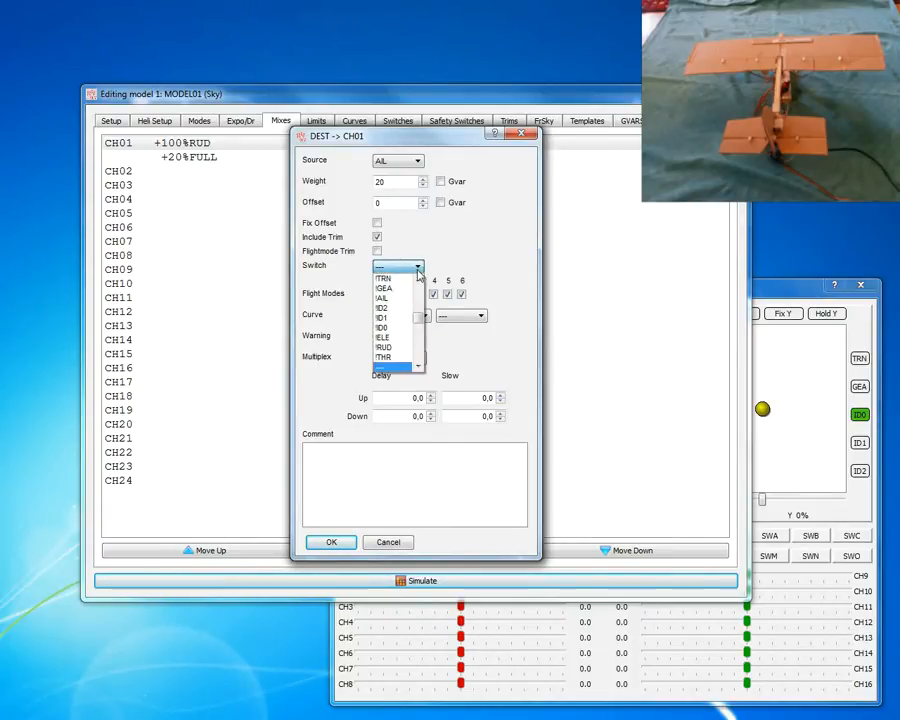
drag(422, 318, 422, 330)
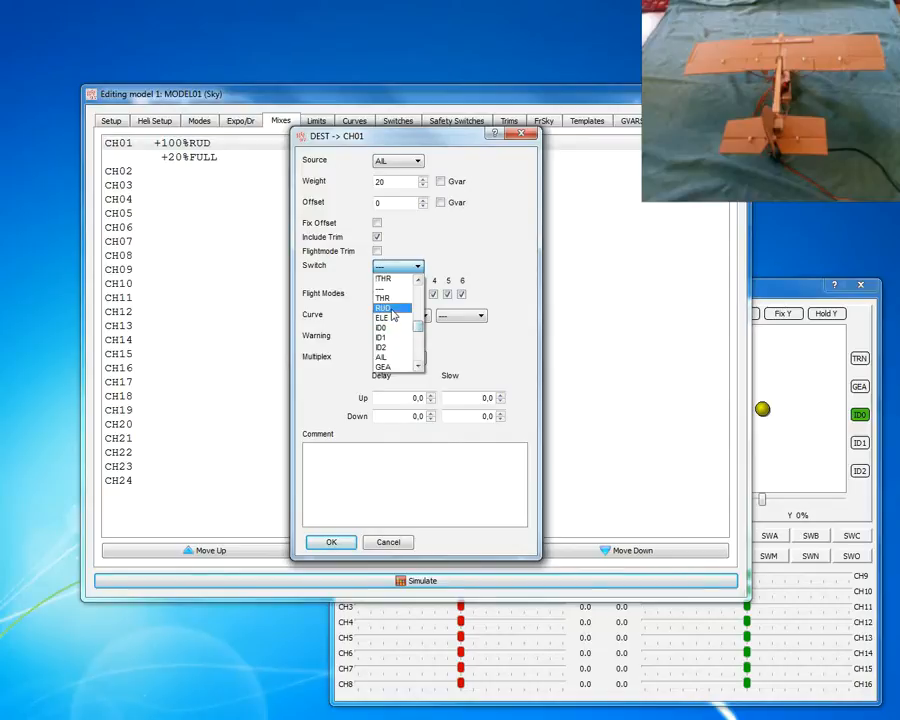
click(382, 307)
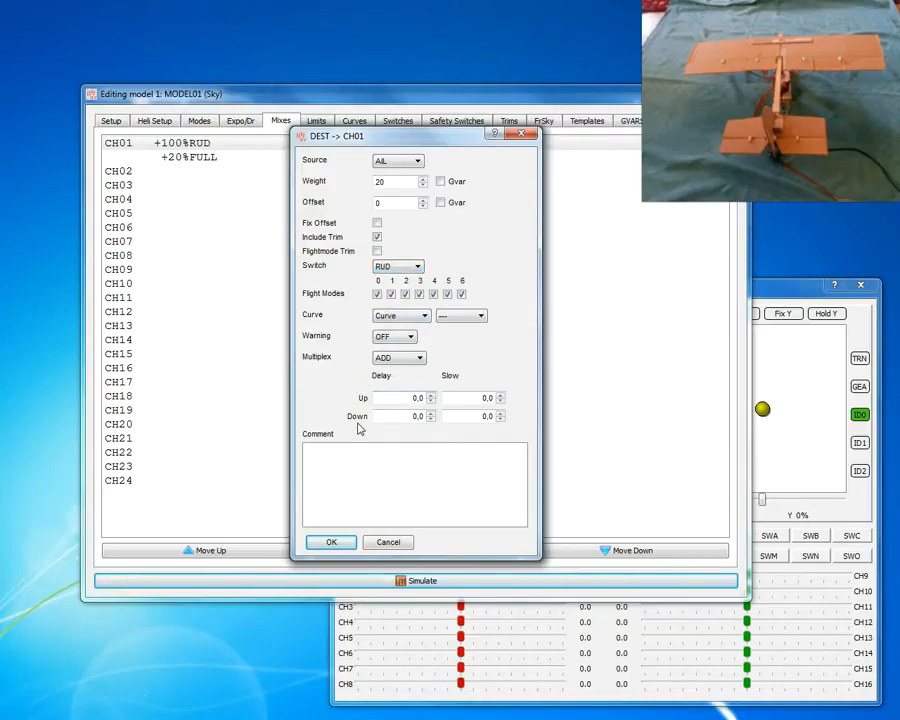
click(330, 543)
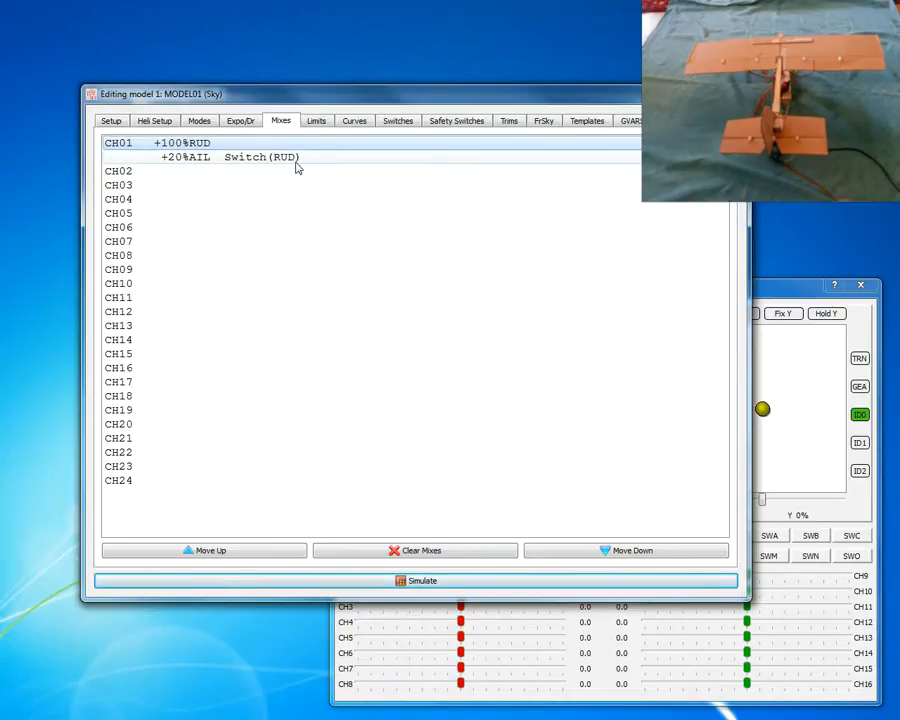
Test the switched aileron mix in the simulator, moving the aileron stick with the RUD switch off and on, plus the rudder stick.
click(776, 295)
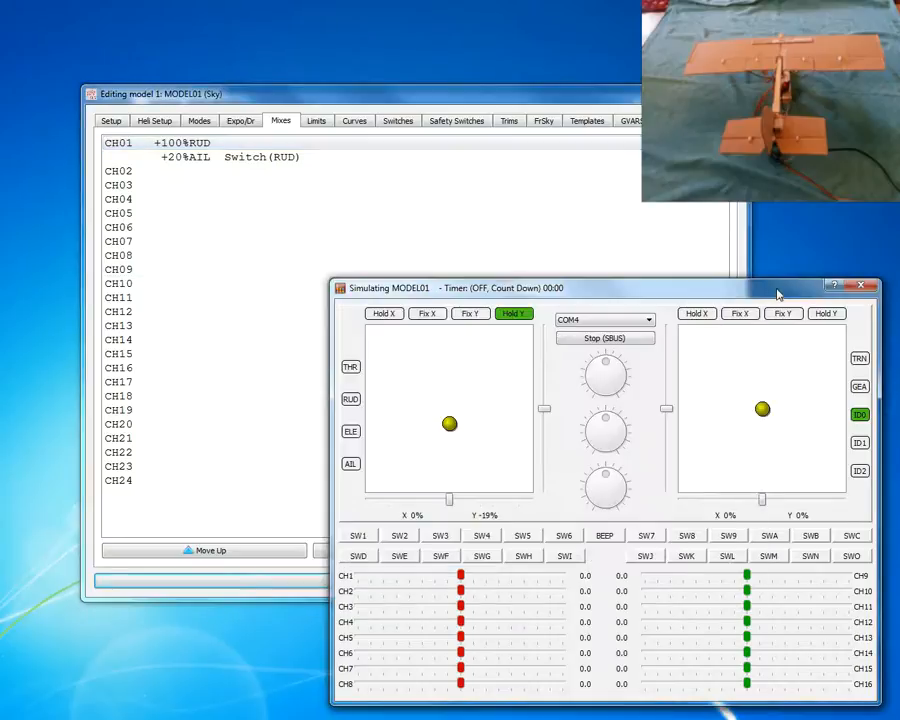
drag(770, 401, 710, 413)
click(350, 400)
drag(773, 412, 741, 416)
drag(446, 428, 425, 420)
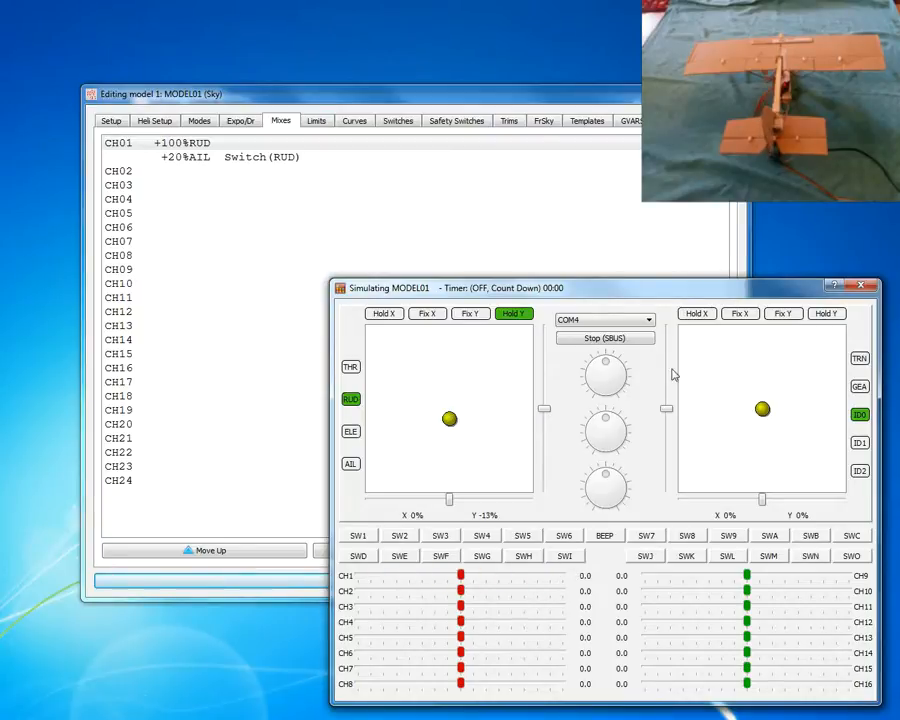
Hold the aileron stick's X position at 58% in the simulator and move the rudder stick toward negative X.
click(697, 314)
drag(763, 408, 807, 409)
drag(450, 418, 412, 412)
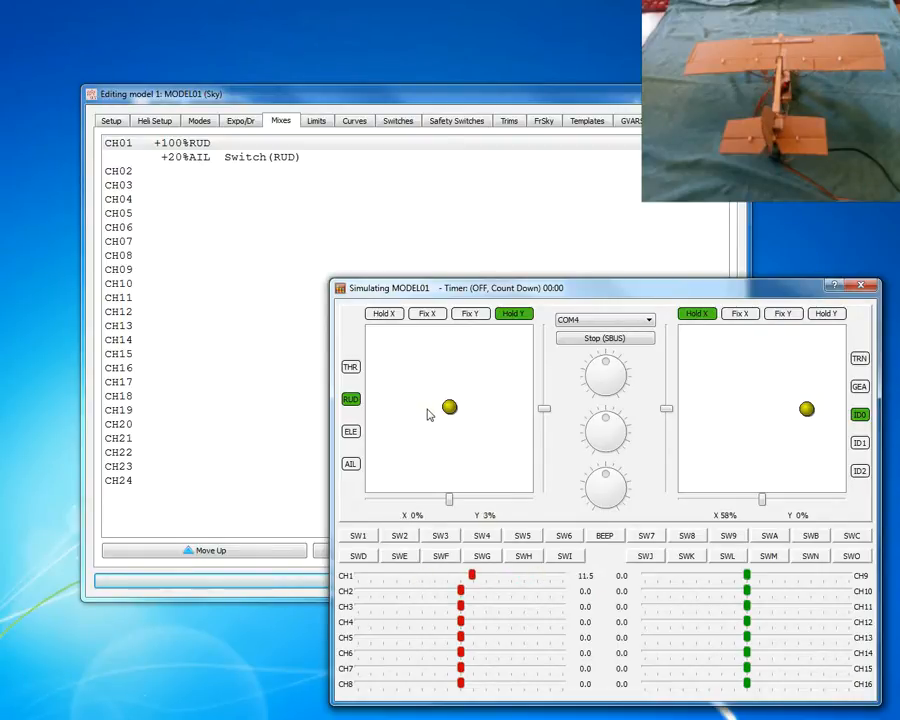
Turn off the RUD switch, retest both sticks, release the aileron X hold and reposition the simulator window.
click(351, 399)
drag(813, 410, 780, 410)
click(692, 316)
mouse_move(451, 407)
mouse_down()
mouse_move(488, 394)
mouse_move(452, 403)
mouse_up()
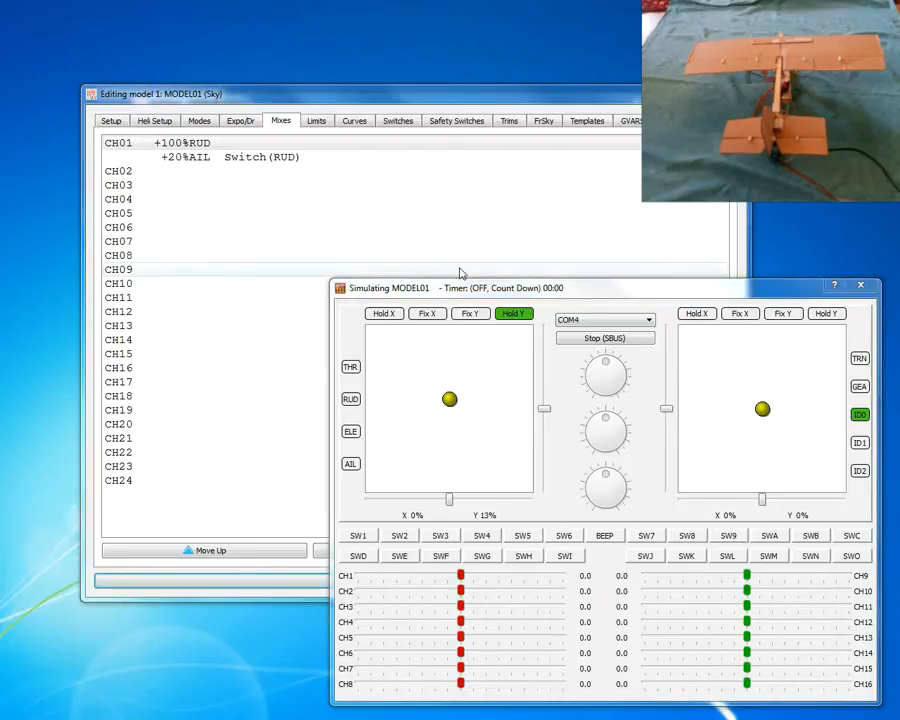
mouse_move(504, 289)
mouse_down()
mouse_move(467, 256)
mouse_move(511, 272)
mouse_up()
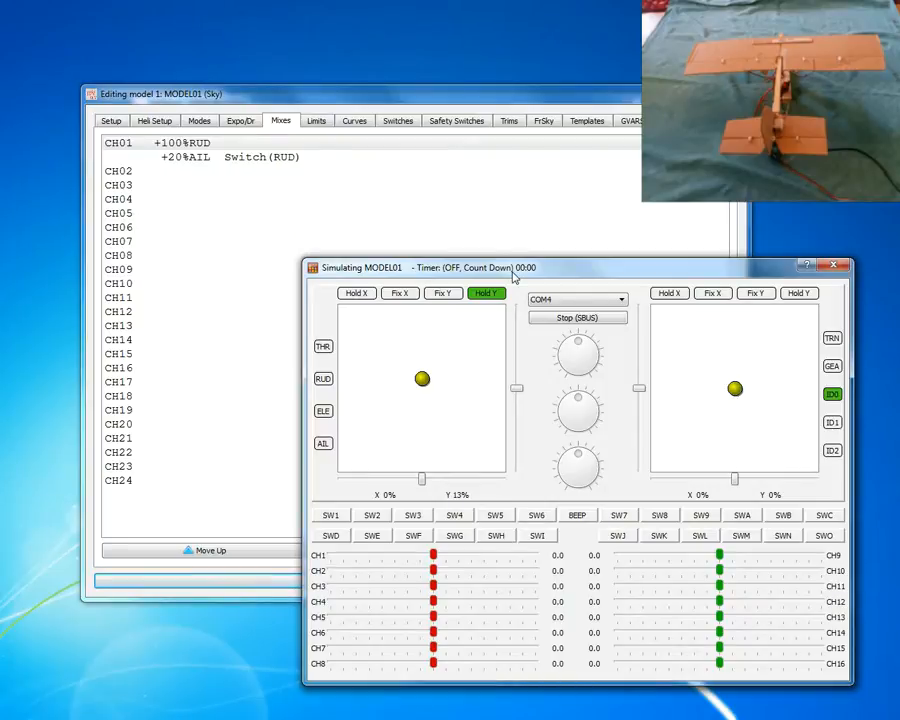
click(447, 229)
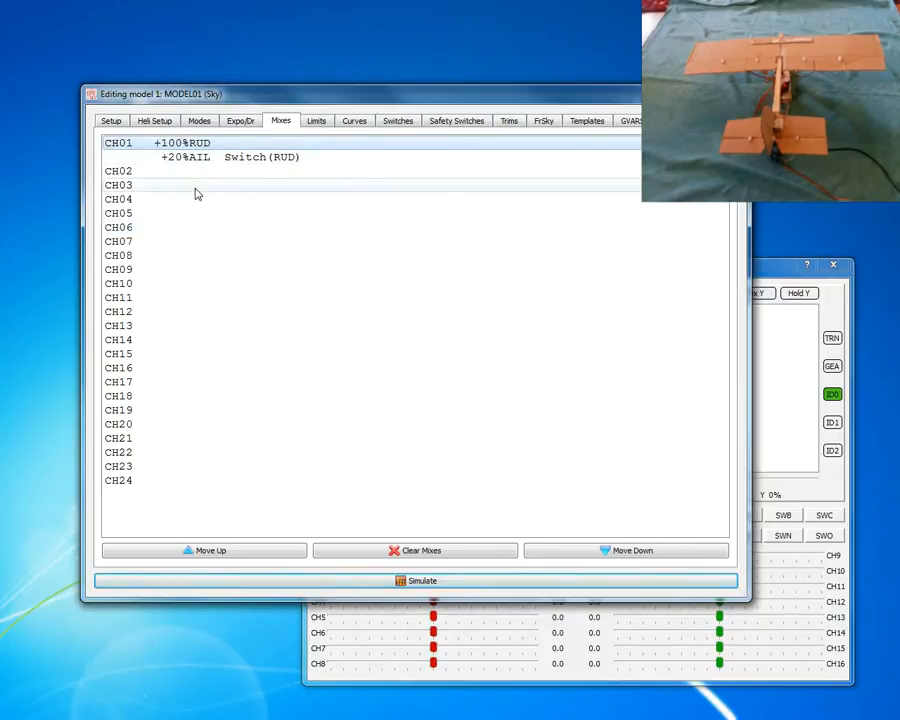
click(197, 190)
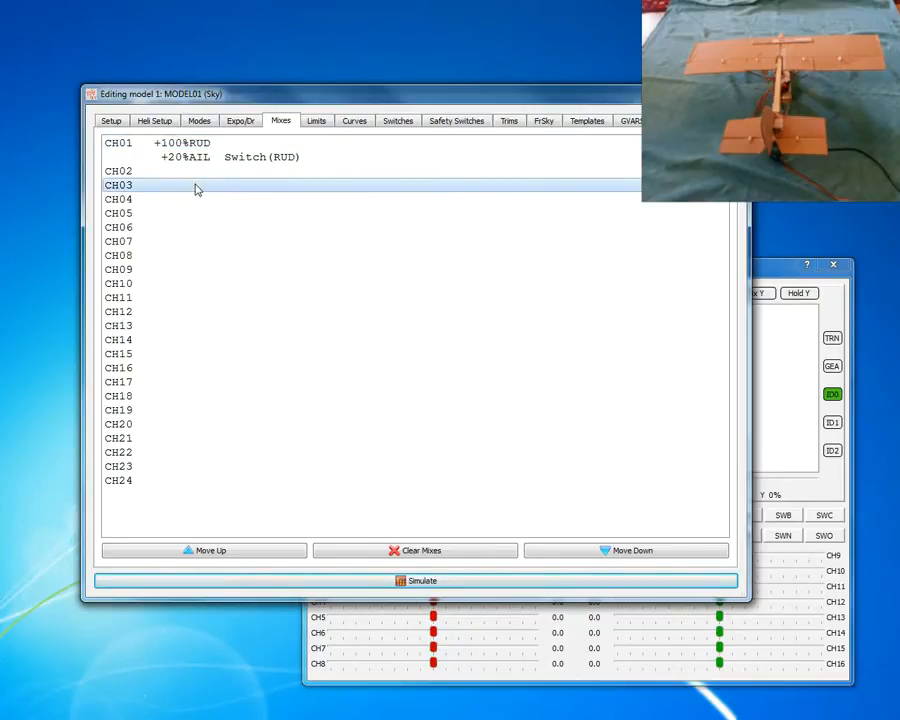
double_click(197, 190)
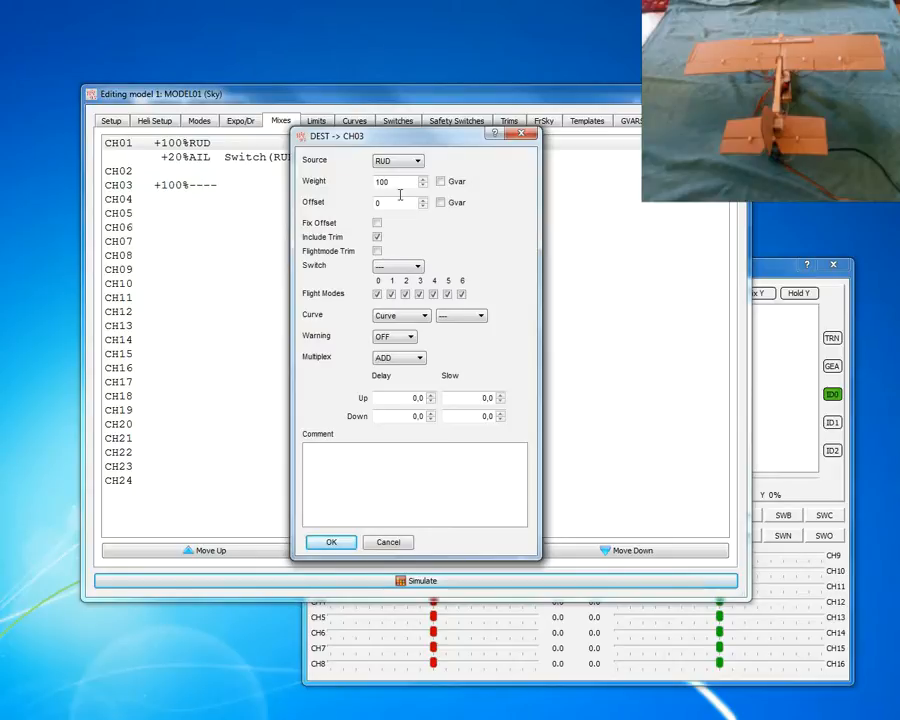
click(419, 163)
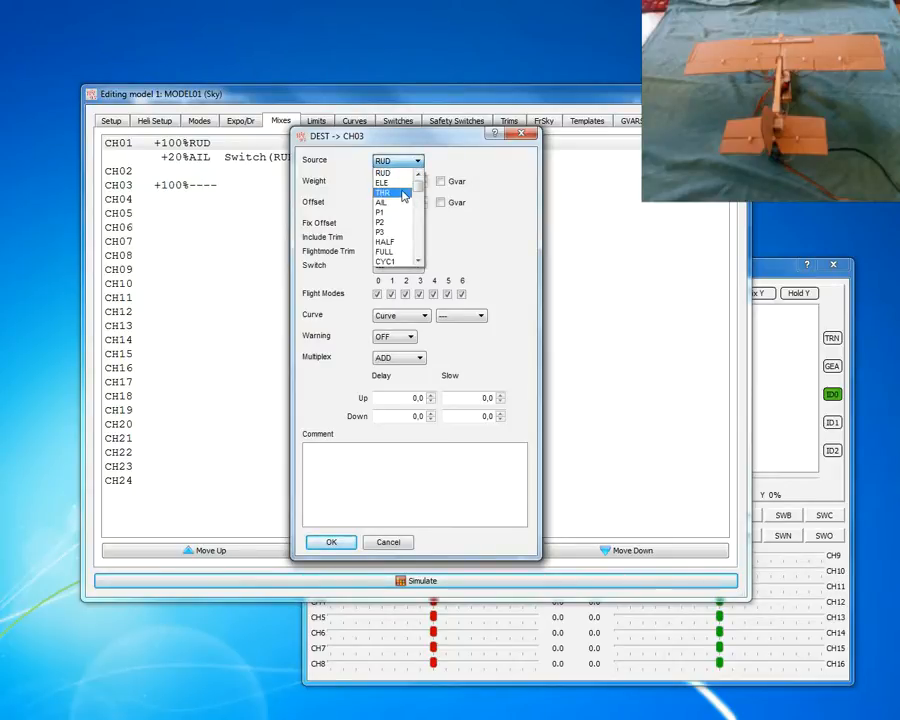
click(406, 193)
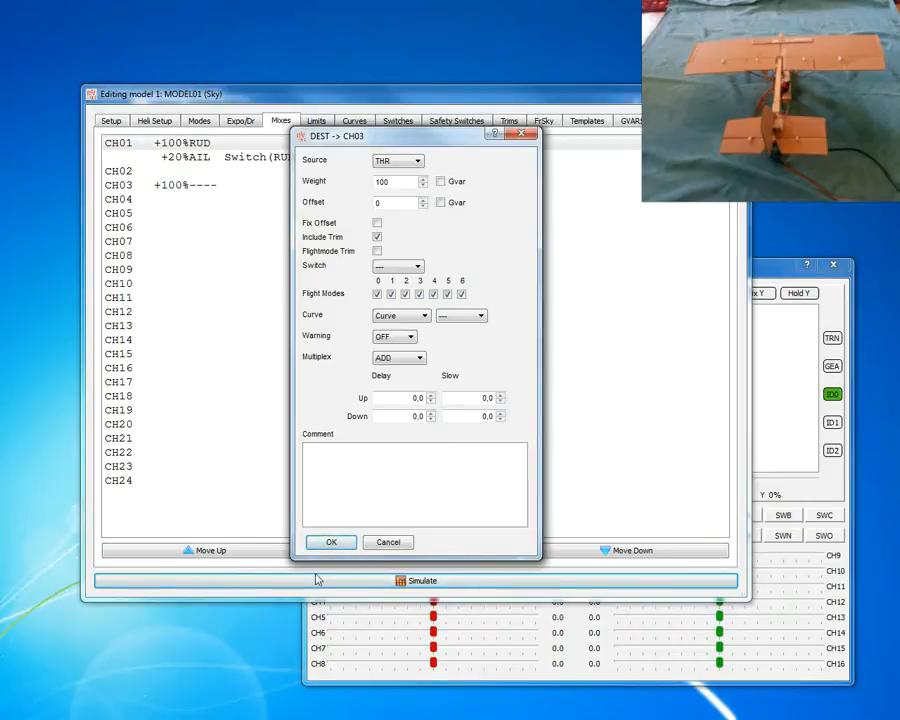
click(331, 542)
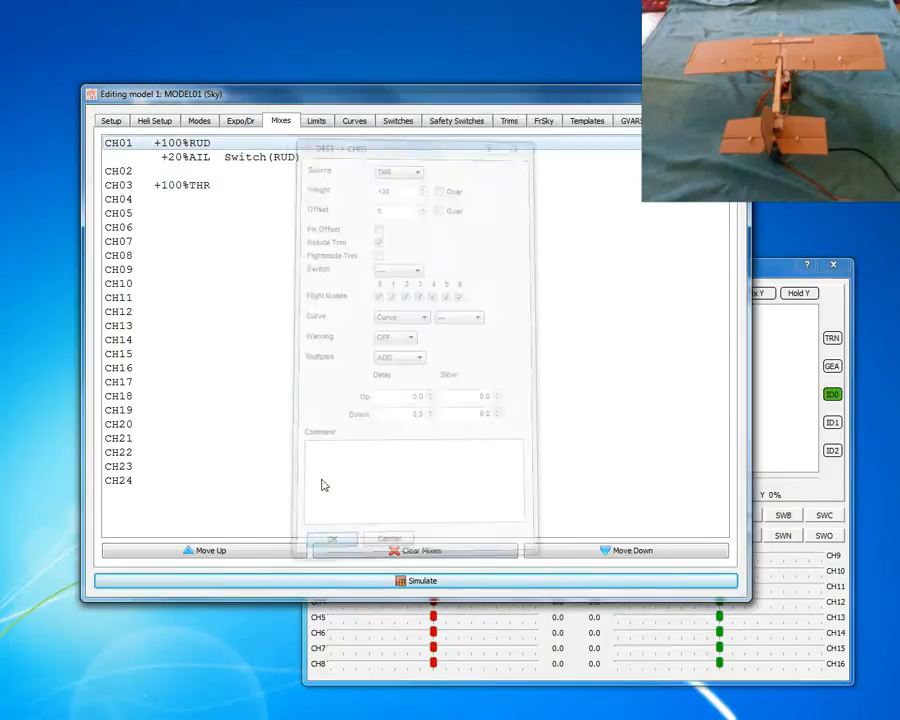
right_click(188, 193)
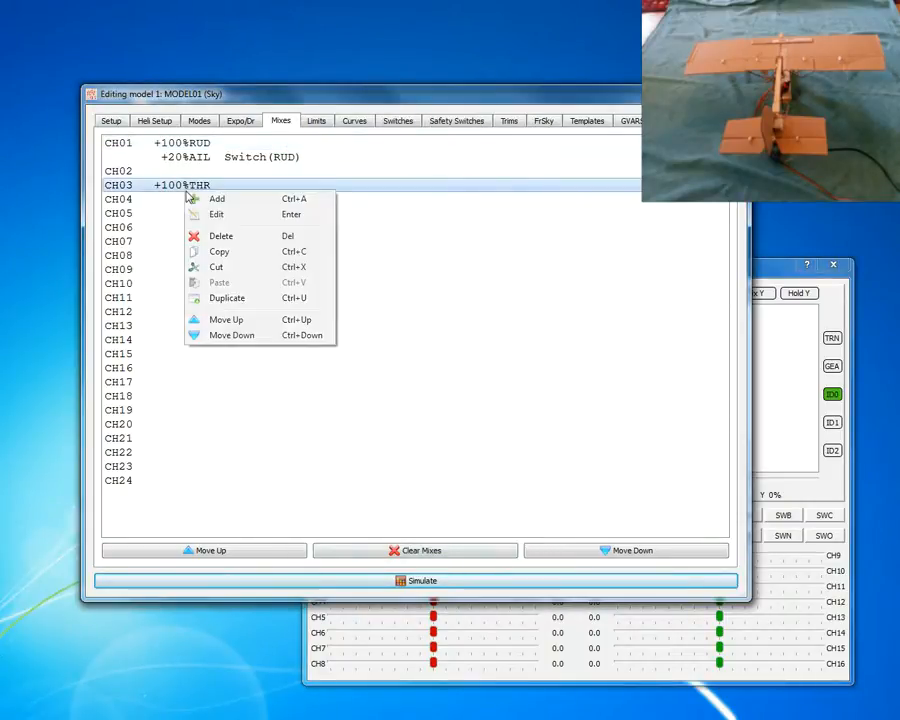
click(230, 238)
click(368, 363)
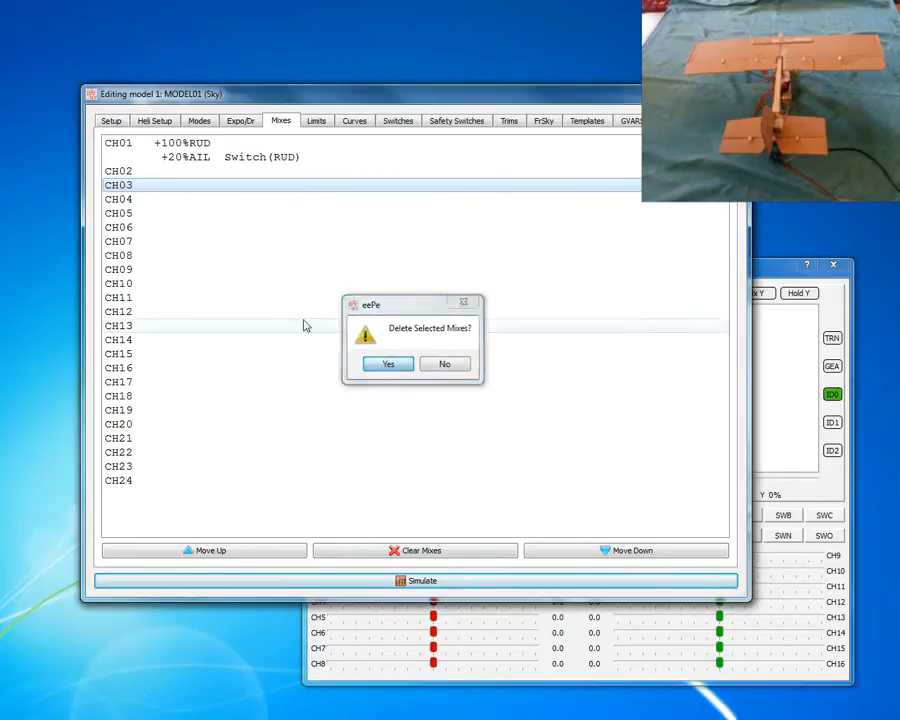
Add a mix to CH02 with source ELE, keeping the weight at 100.
click(178, 175)
double_click(178, 175)
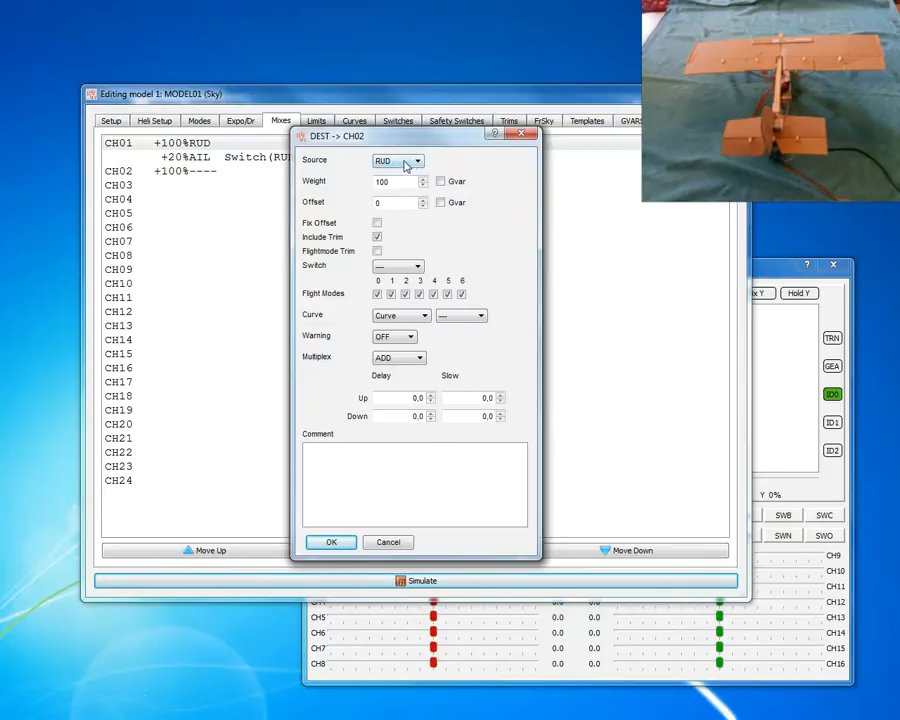
click(417, 162)
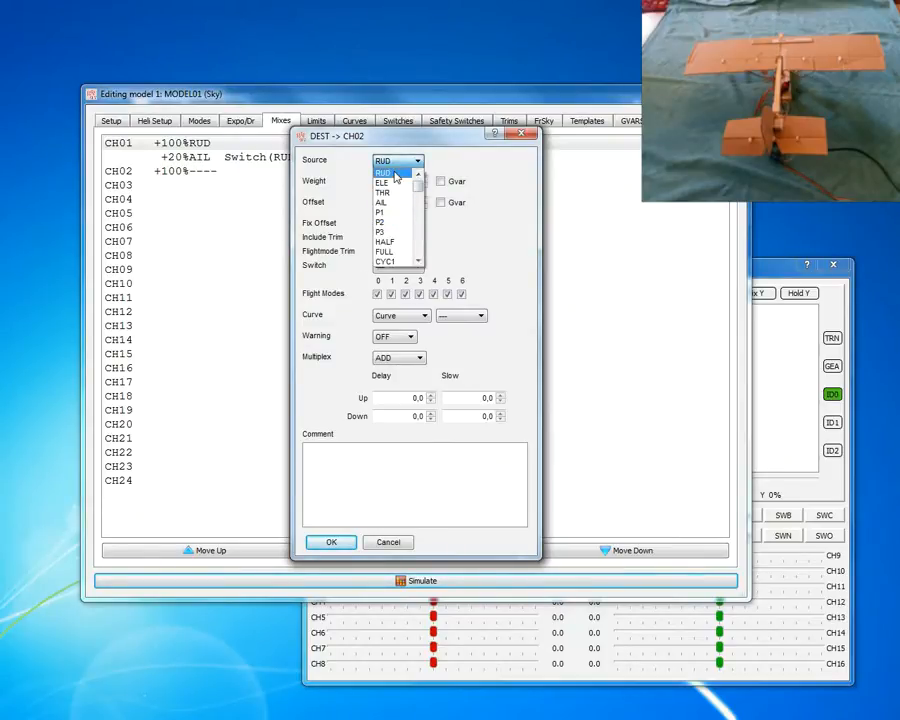
click(393, 184)
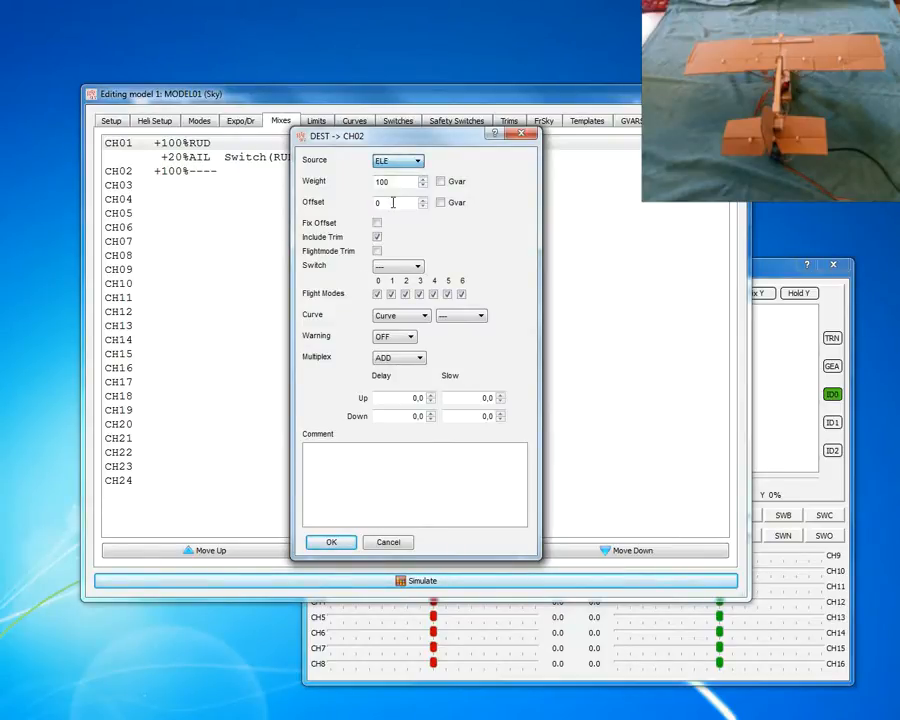
click(339, 548)
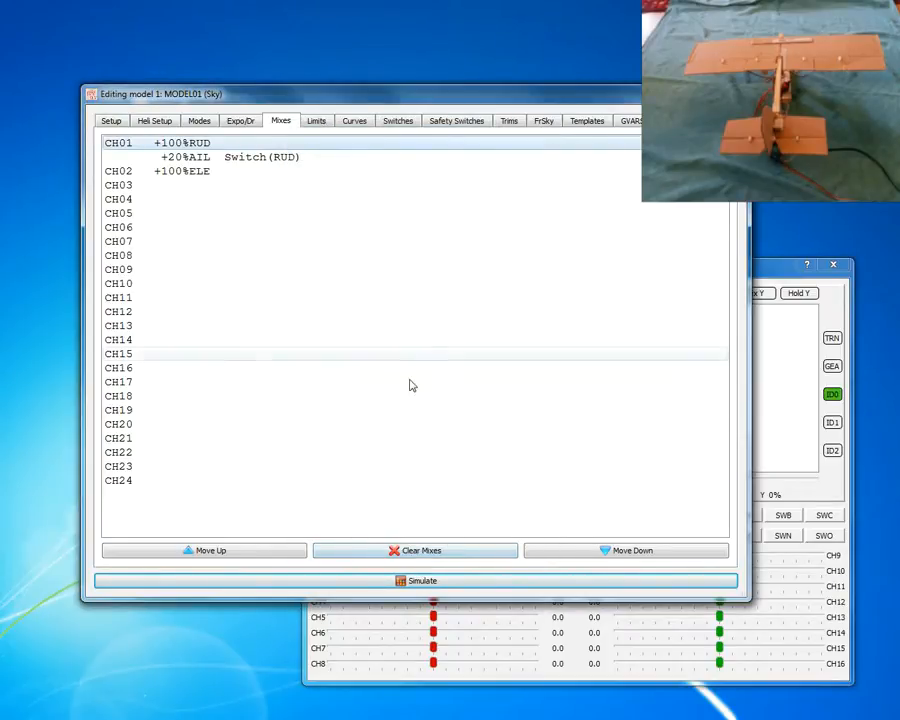
Test the CH02 elevator mix in the simulator, raising the throttle stick to about 46% Y and moving the elevator stick toward positive Y.
click(486, 646)
drag(422, 386, 422, 354)
drag(736, 391, 733, 362)
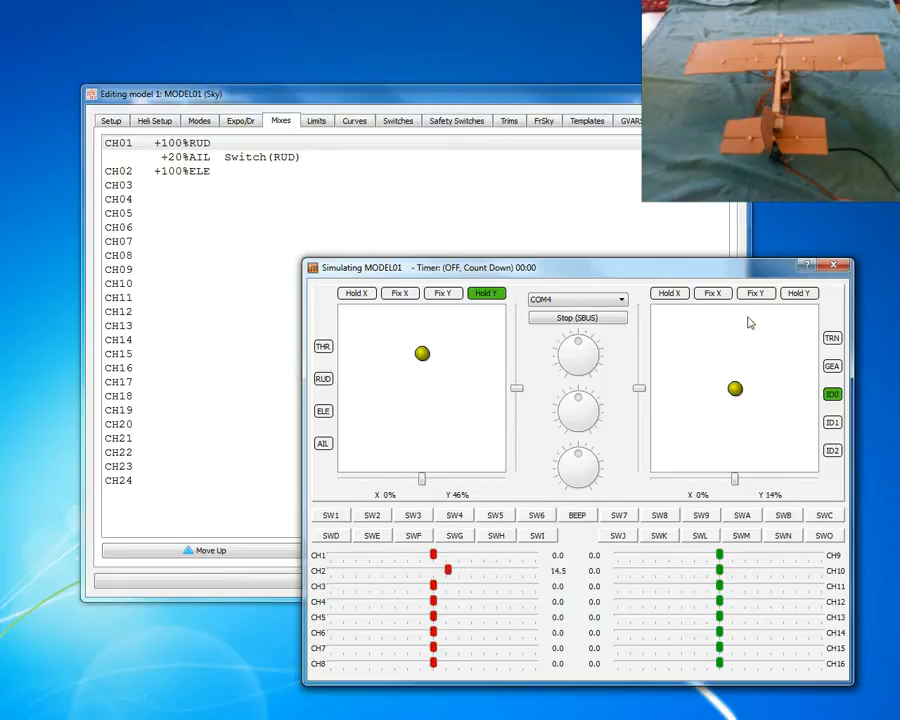
Add a mix to CH06 with source CH2 and weight 100, and try it with the aileron/elevator stick in the simulator.
click(167, 230)
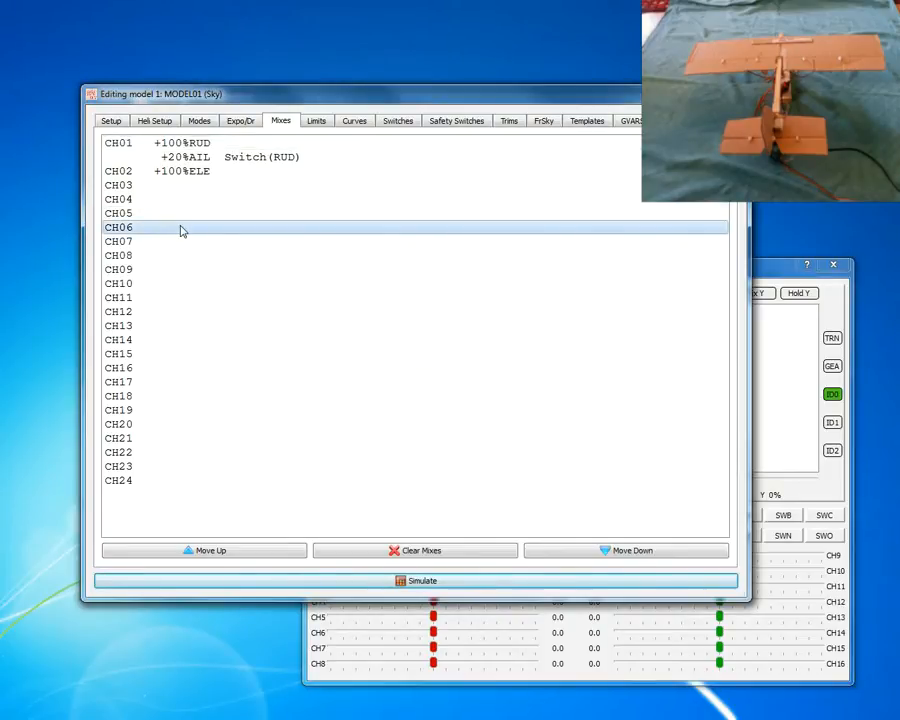
right_click(180, 230)
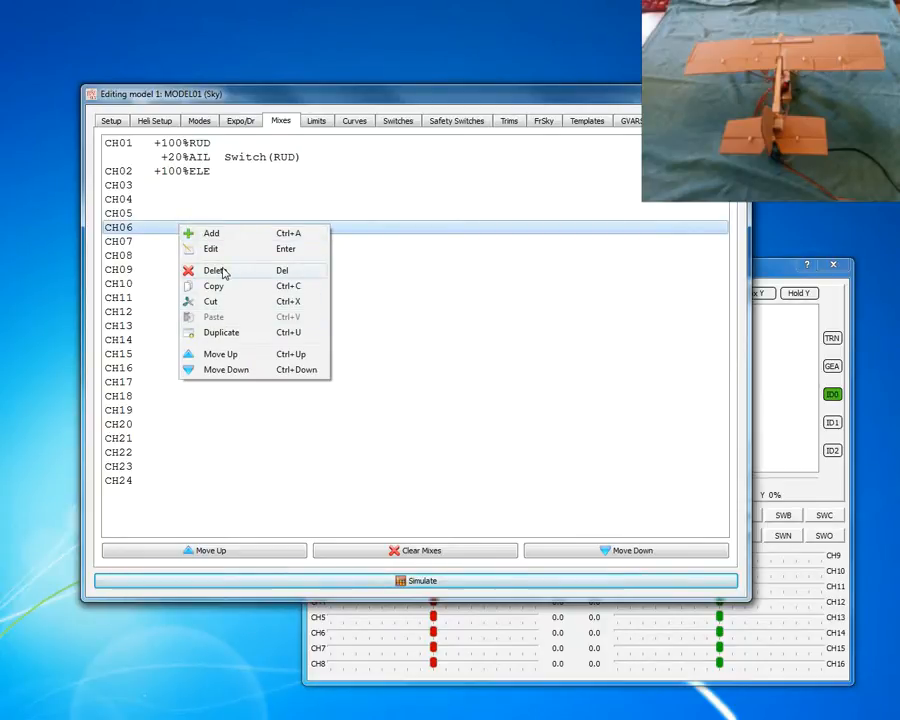
click(220, 236)
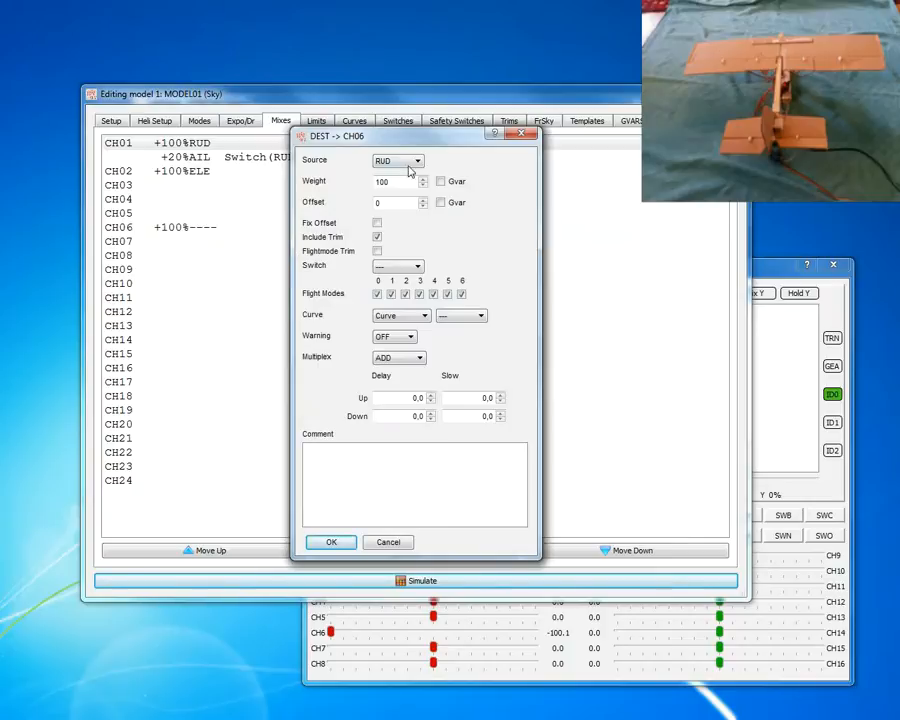
click(418, 162)
drag(418, 190, 418, 212)
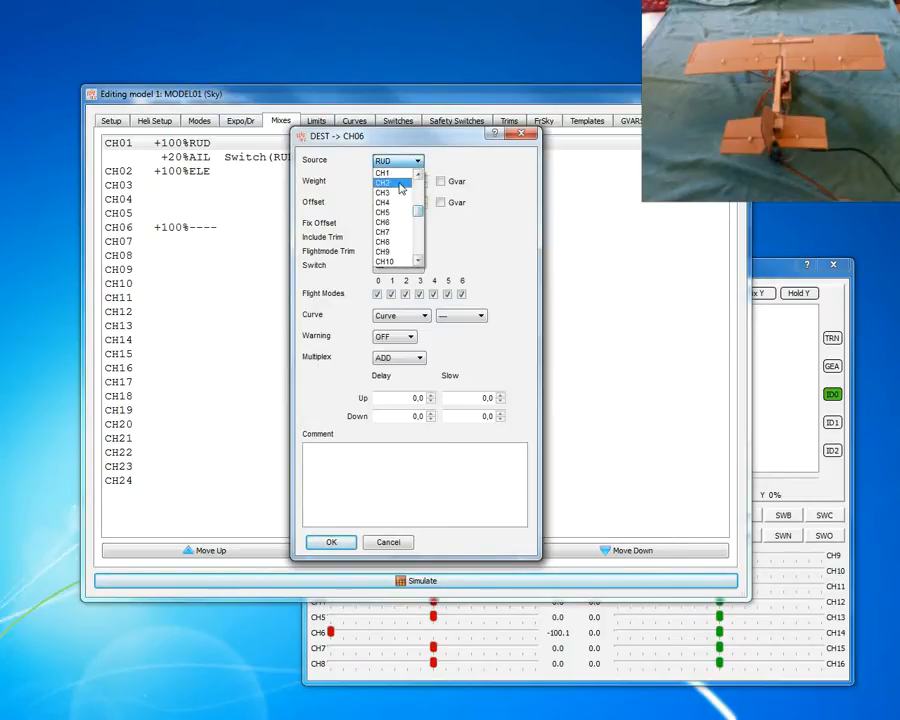
click(396, 182)
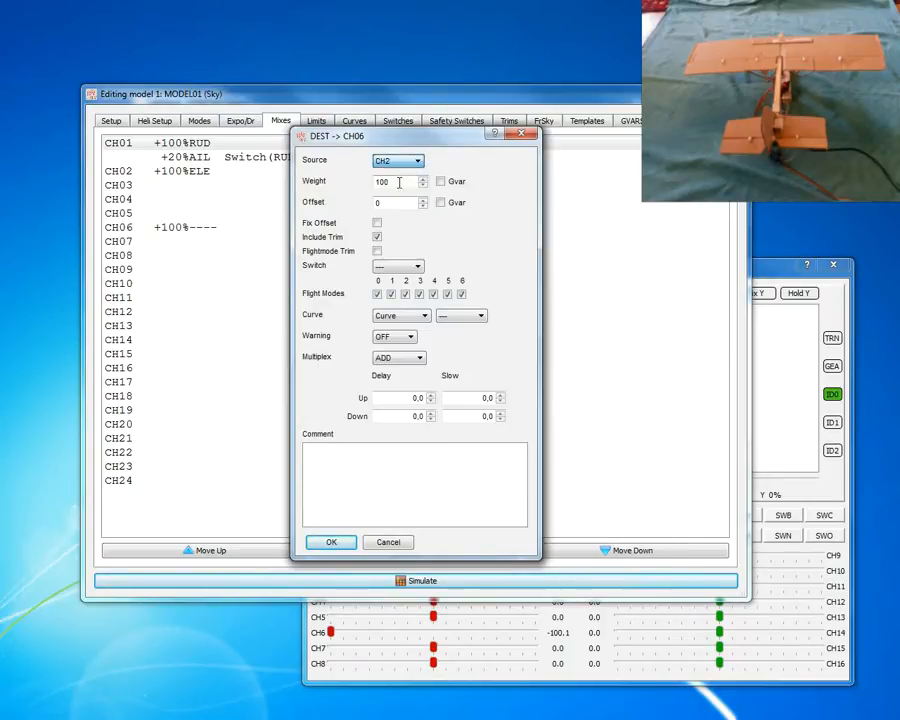
click(344, 543)
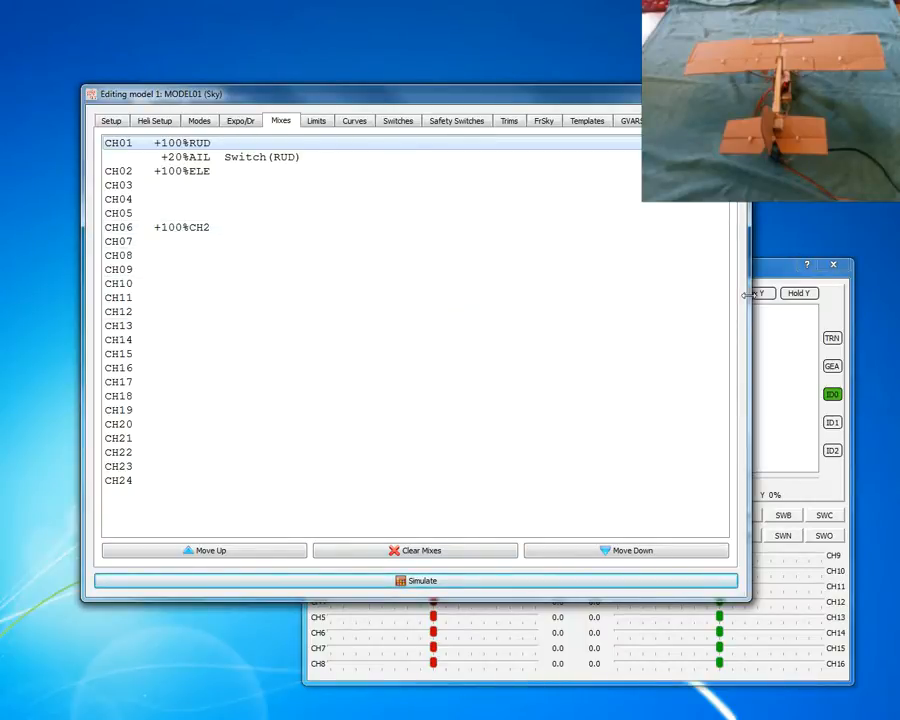
click(768, 270)
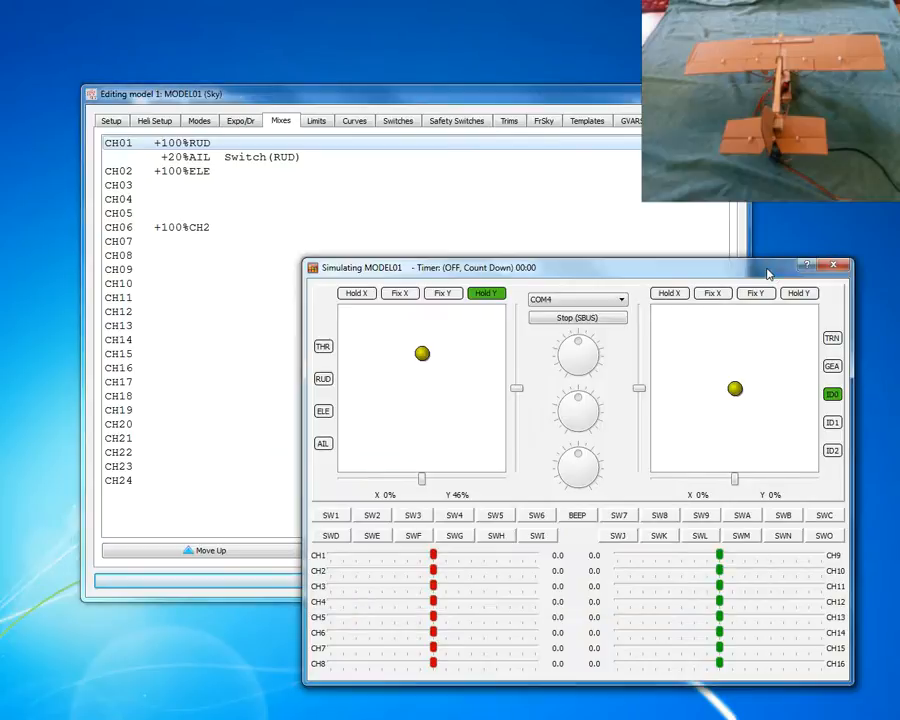
drag(735, 388, 805, 387)
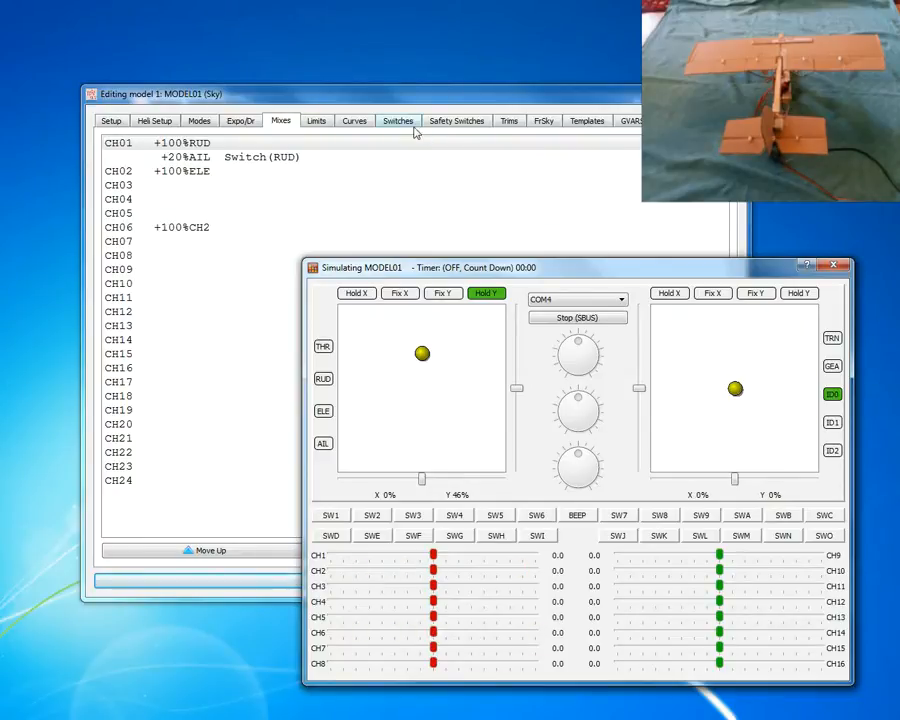
Set the CH2 direction to INV in the channel limits and retest the aileron/elevator stick in the simulator.
click(320, 122)
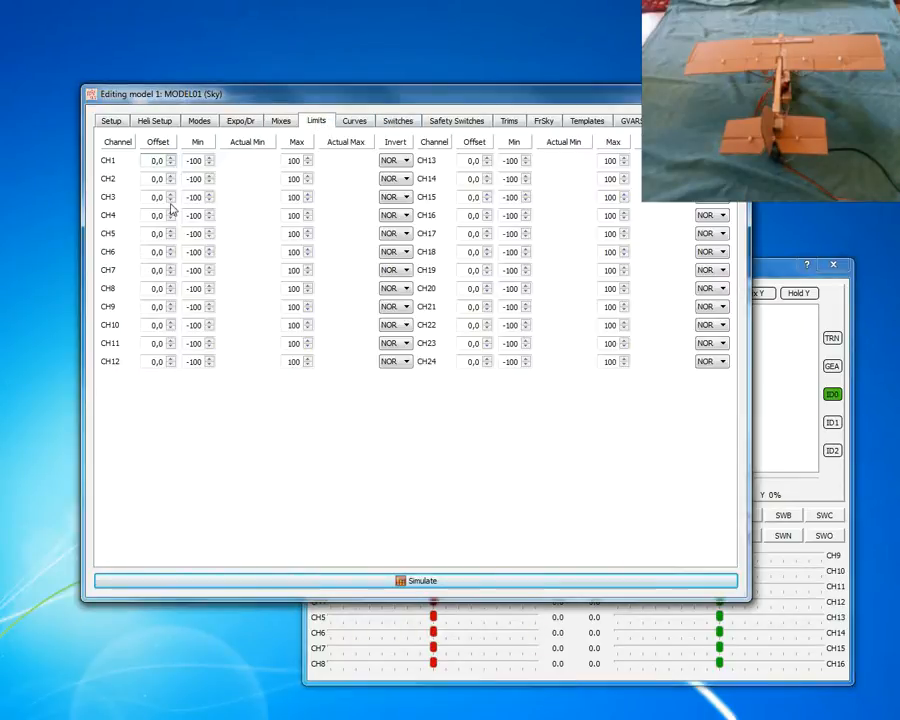
click(401, 180)
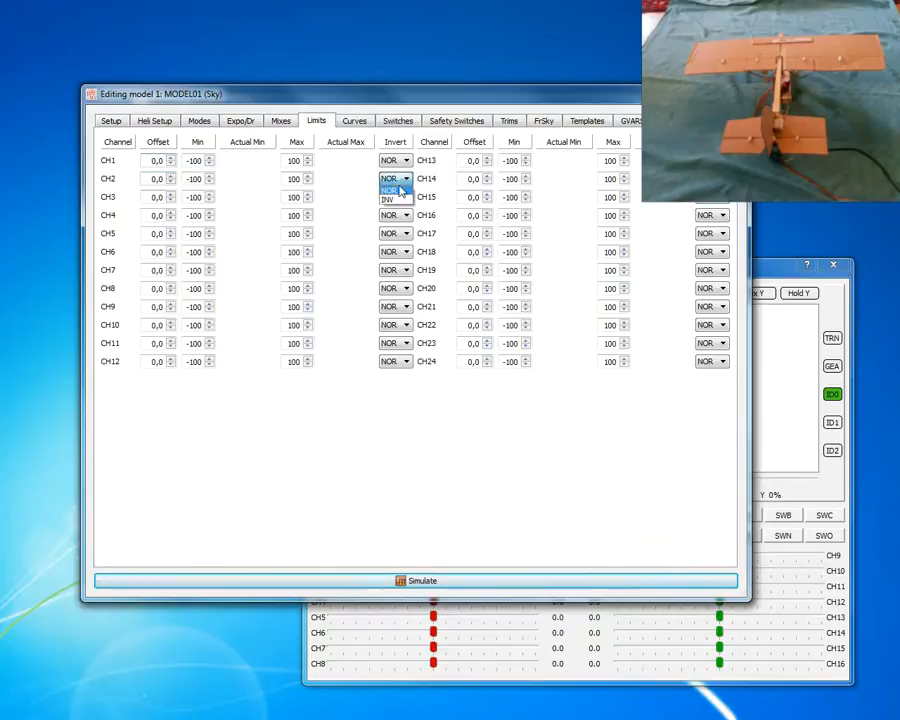
click(400, 196)
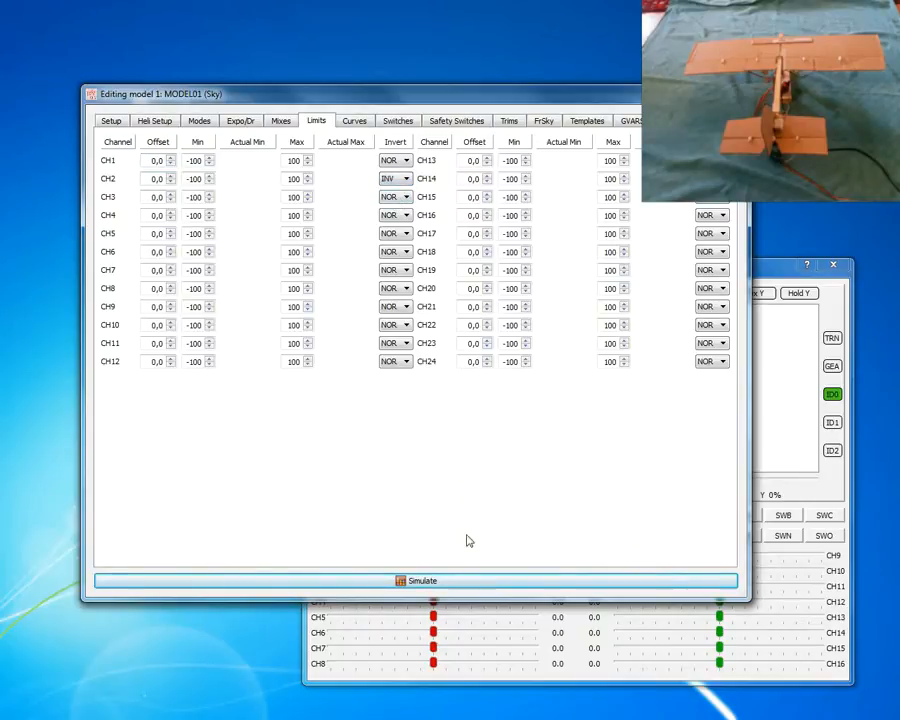
click(522, 640)
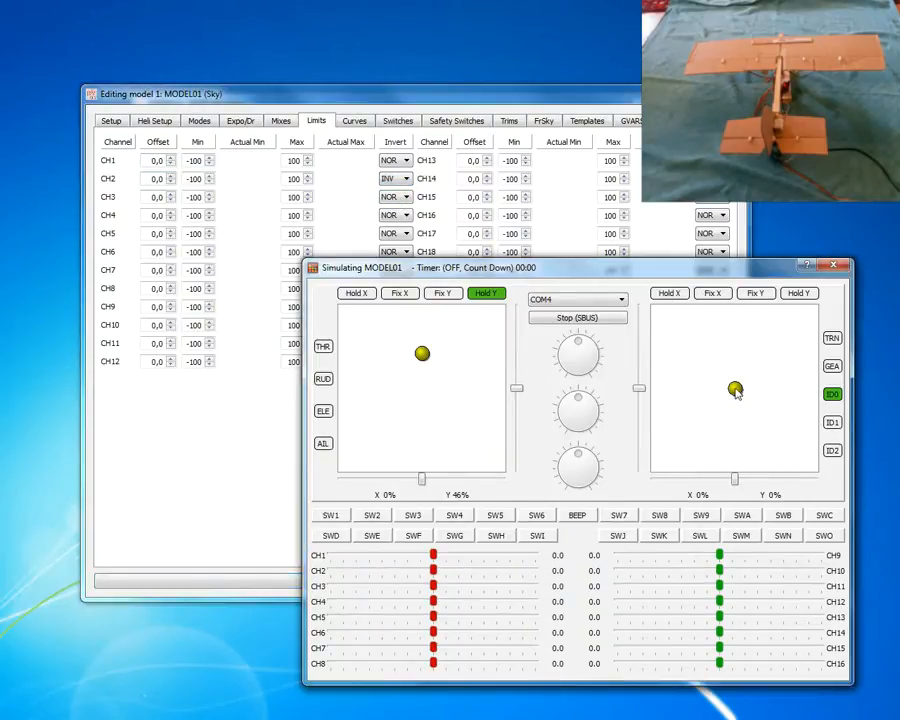
drag(741, 400, 818, 425)
Add a second CH02 mix with source RUD, weight 10, offset 10 and Fix Offset enabled, and test it by raising the throttle stick to full.
click(281, 121)
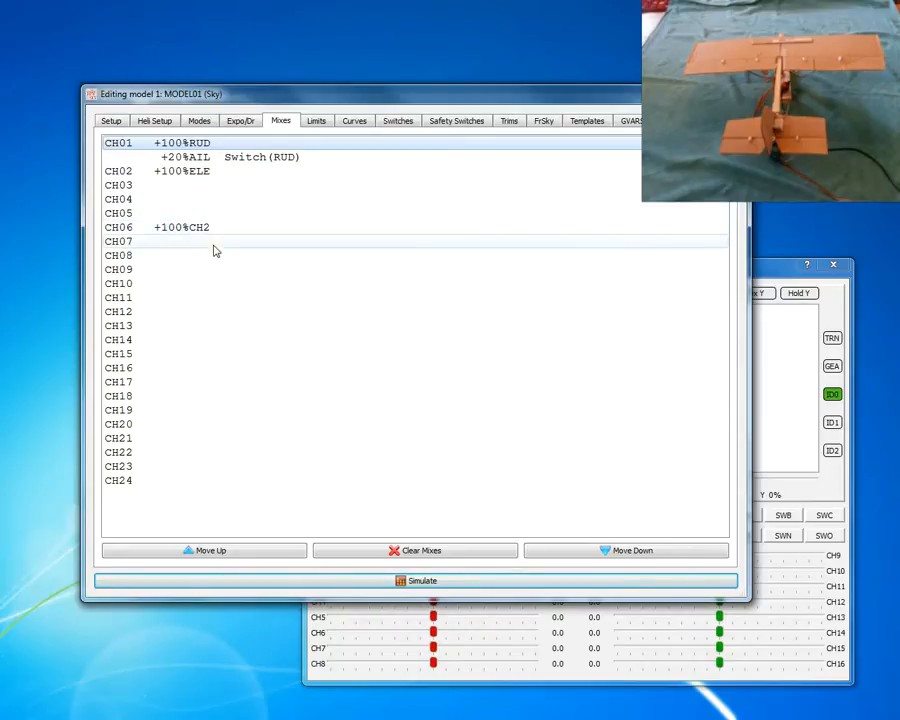
right_click(194, 177)
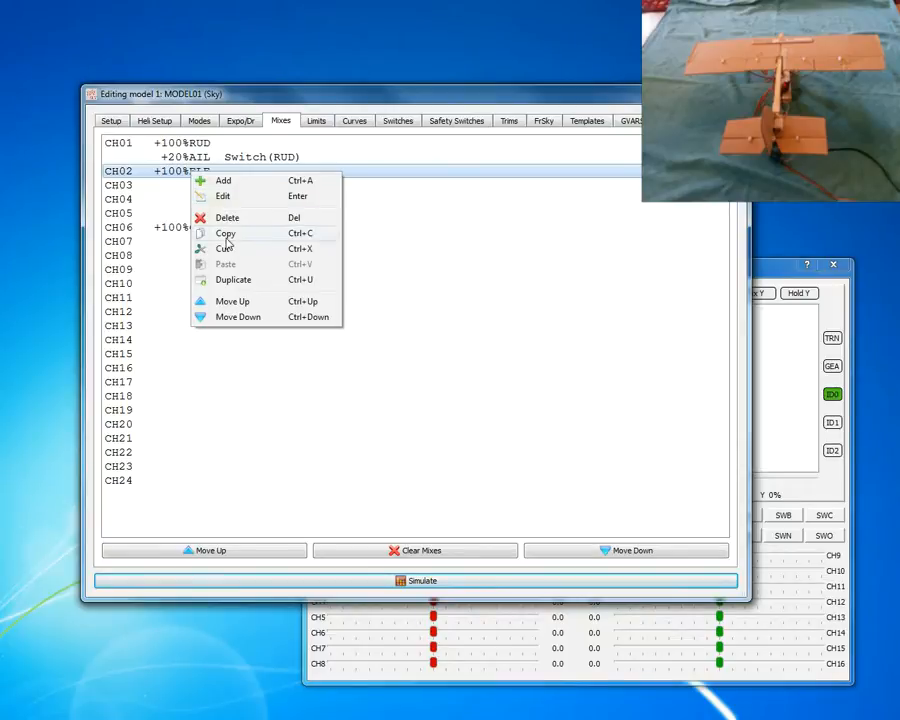
click(238, 187)
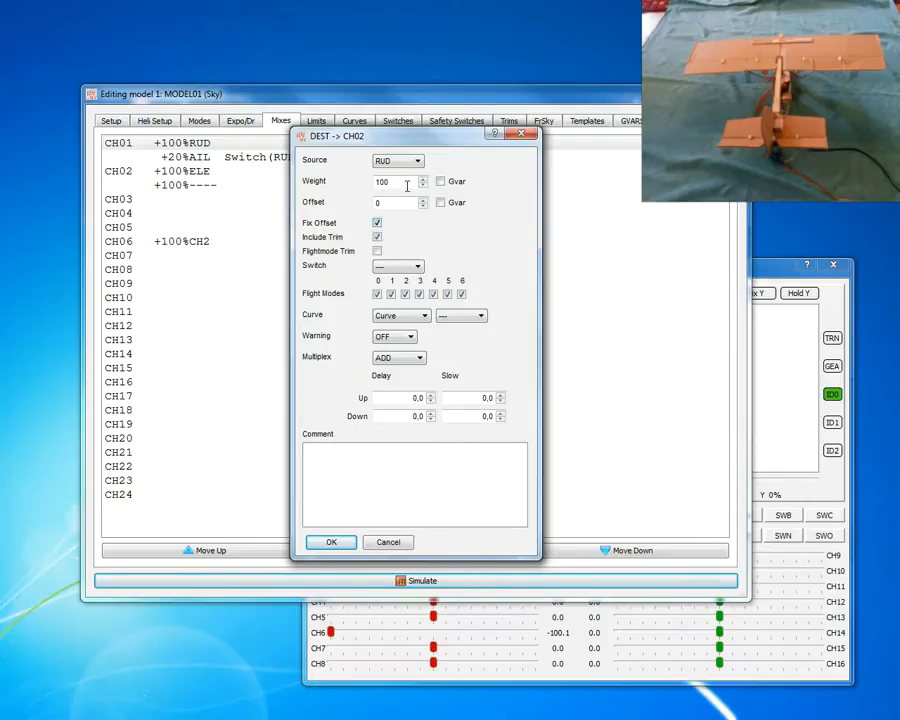
drag(394, 183, 309, 199)
text(10)
drag(400, 202, 344, 199)
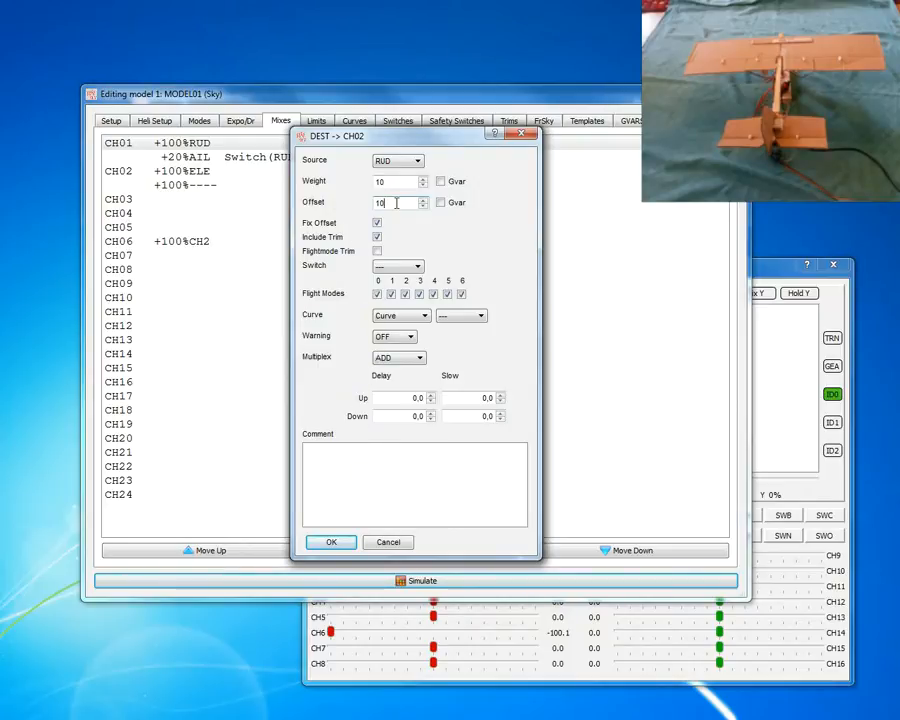
click(343, 547)
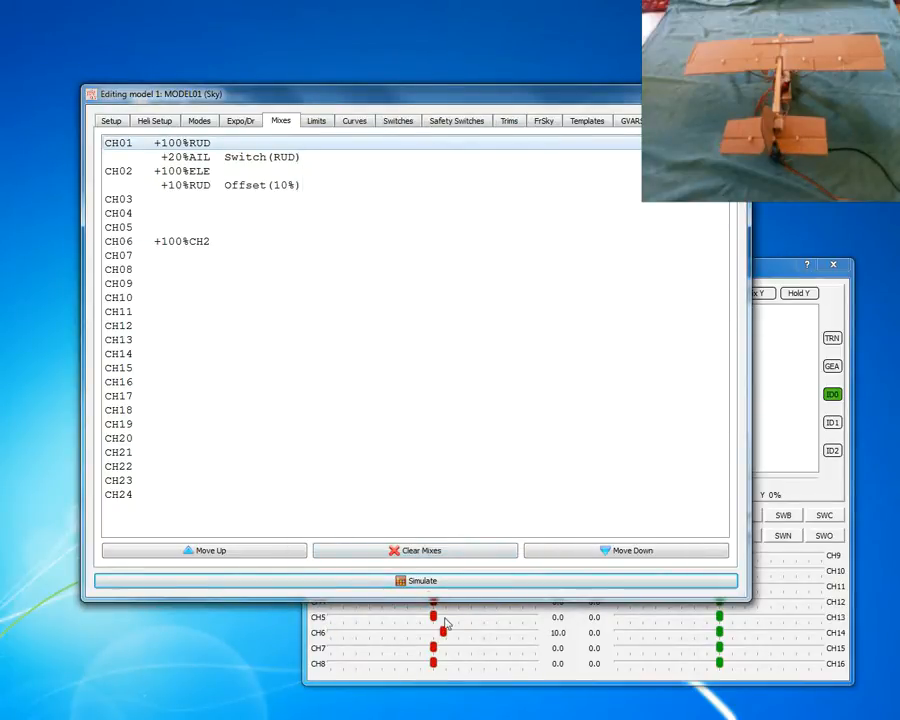
click(470, 638)
drag(422, 358, 433, 262)
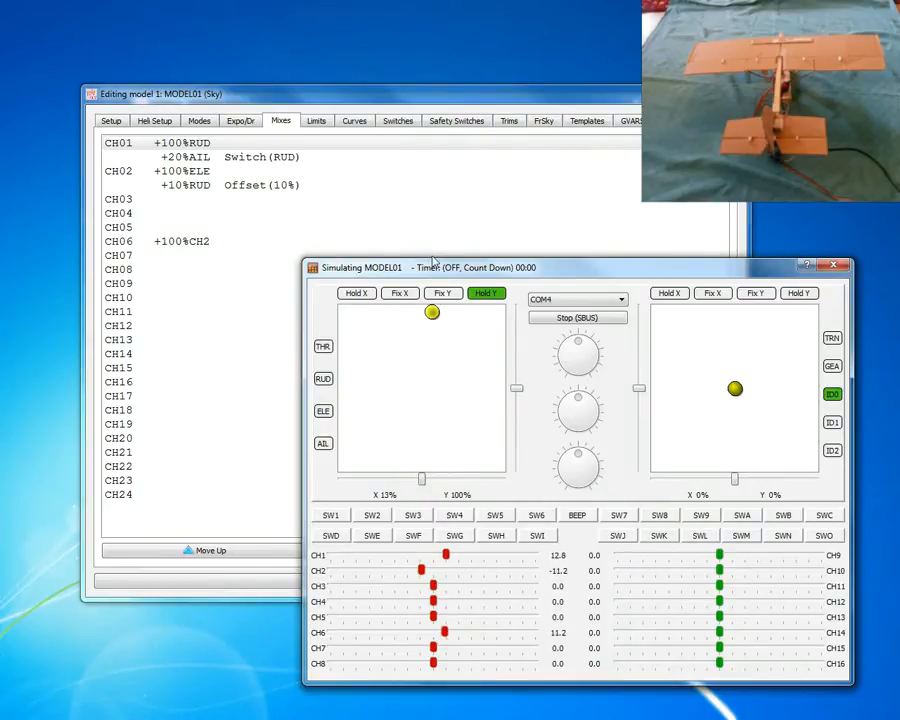
Change the source of the second CH02 mix to THR.
double_click(207, 187)
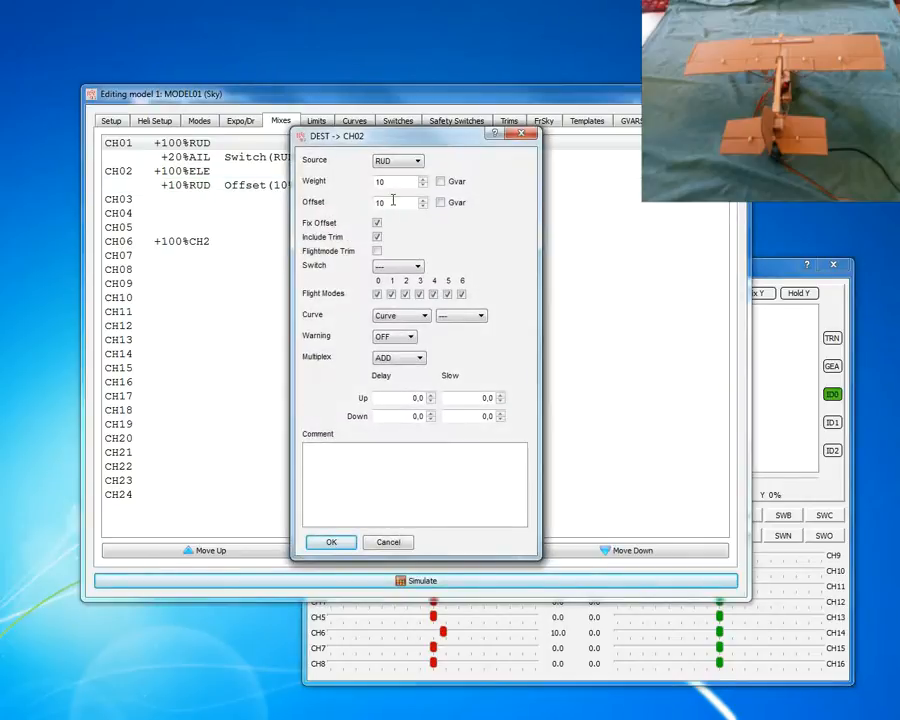
click(410, 161)
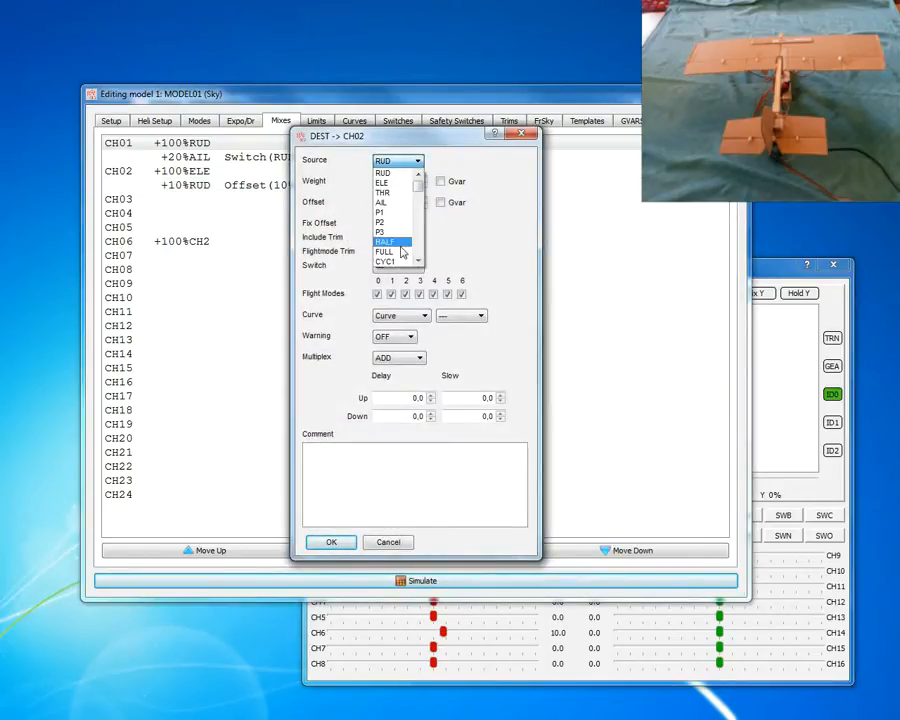
click(398, 193)
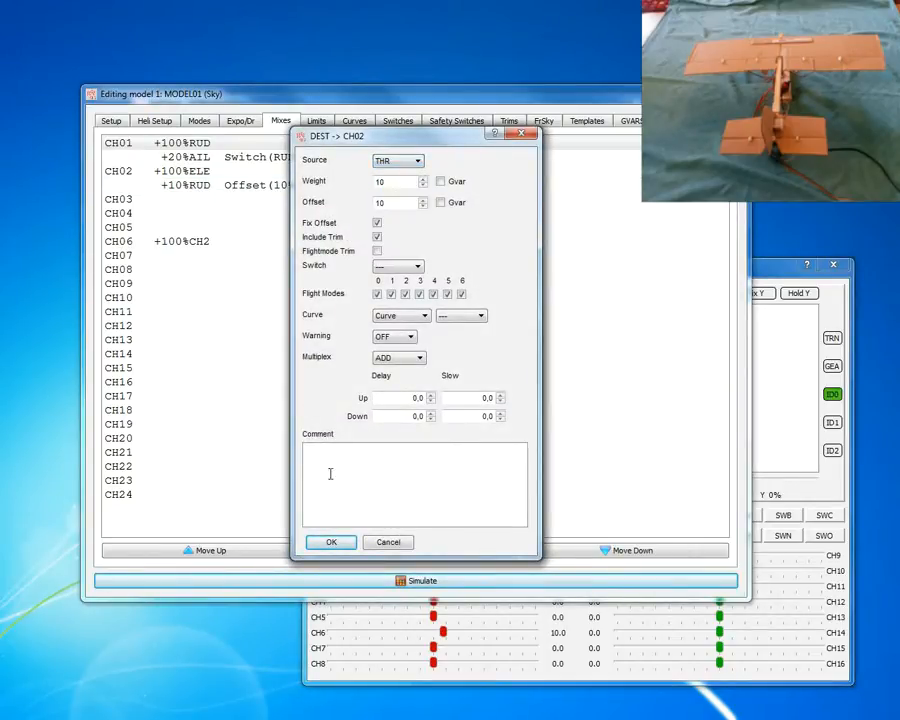
click(331, 542)
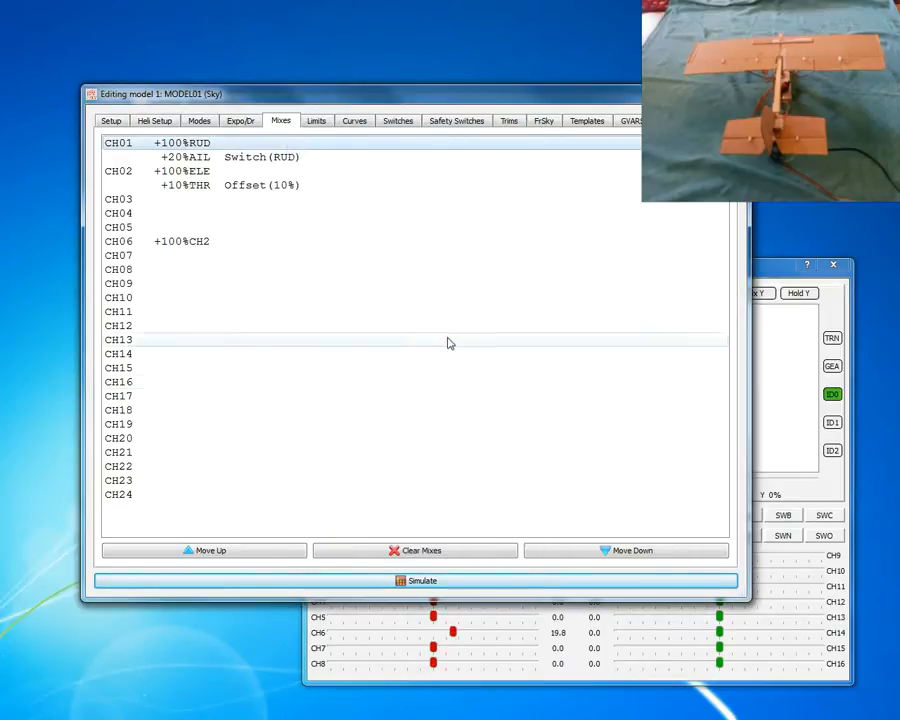
Test the throttle mix in the simulator with the throttle stick near and at 100% Y, plus the elevator stick.
click(488, 579)
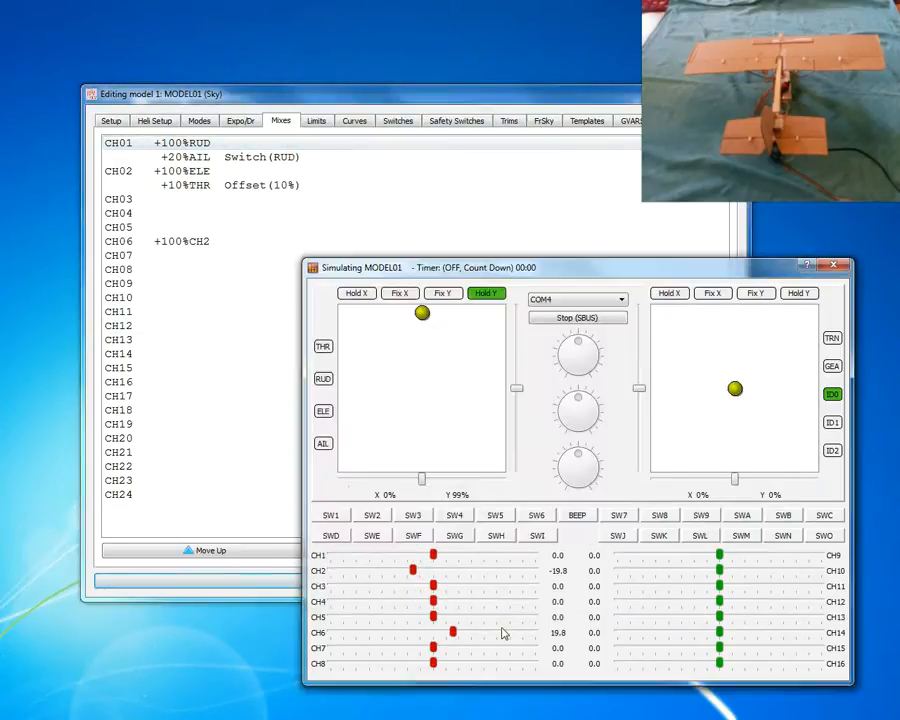
mouse_move(422, 313)
mouse_down()
mouse_move(422, 470)
mouse_move(421, 325)
mouse_up()
drag(421, 312, 424, 181)
drag(735, 388, 727, 345)
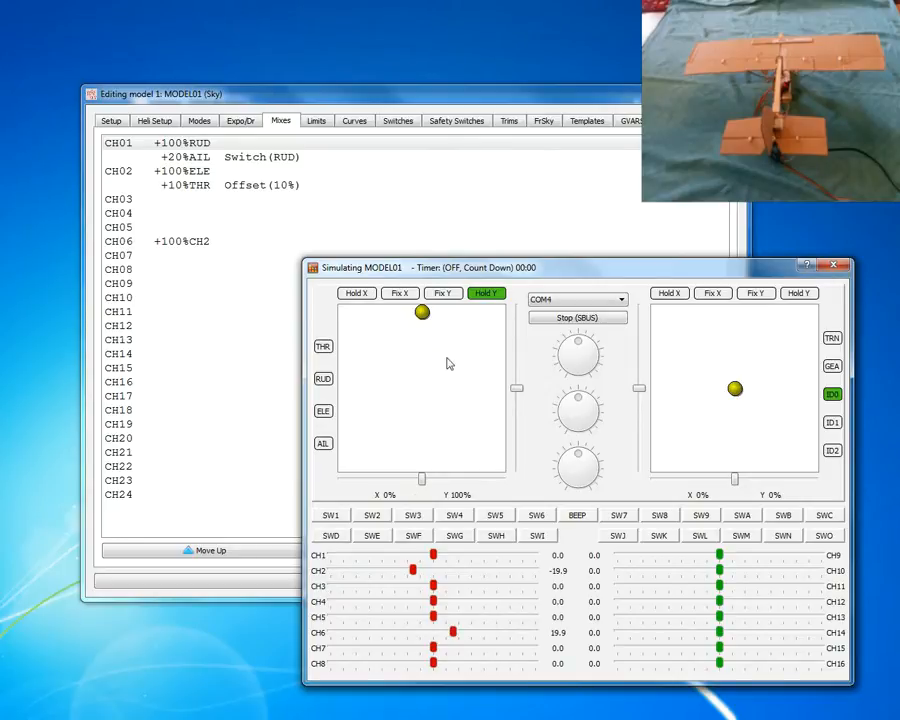
Lower the throttle stick and shift it around centre in the simulator, and move the elevator stick toward negative Y.
drag(422, 316, 422, 386)
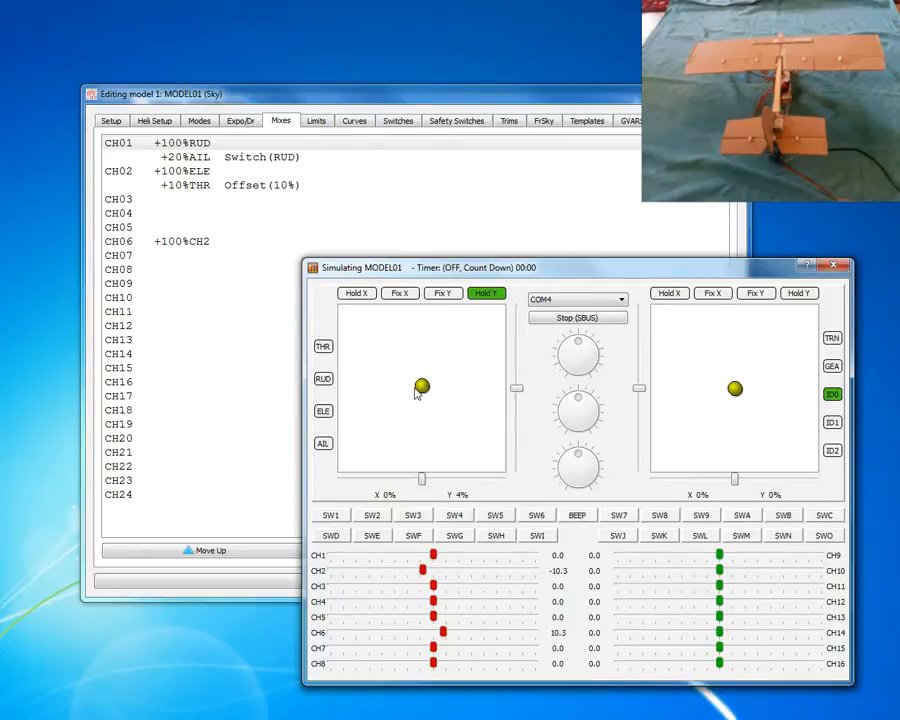
drag(426, 389, 424, 404)
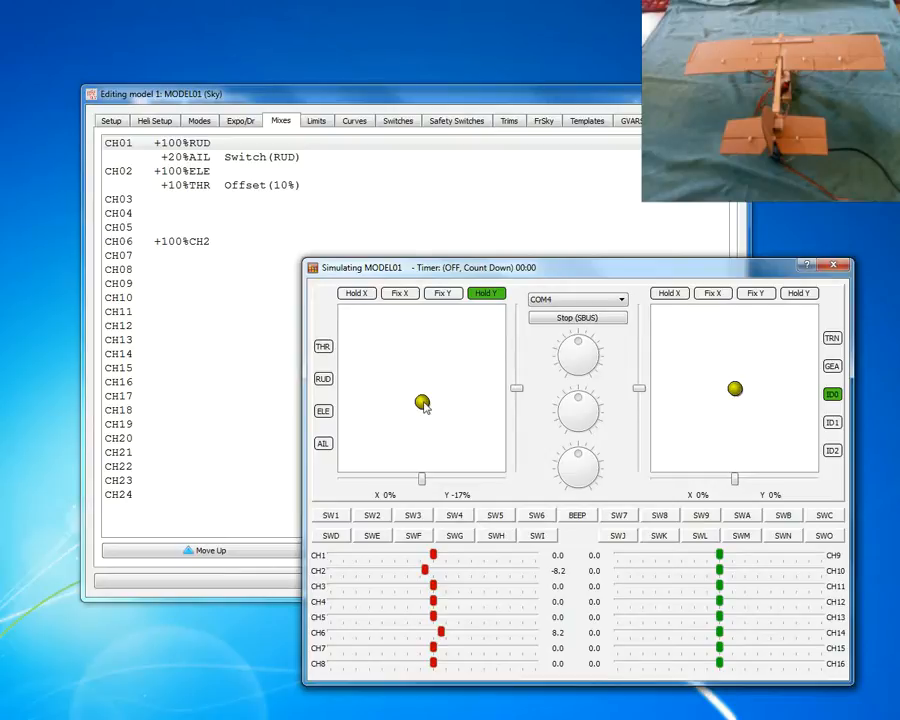
mouse_move(424, 403)
mouse_down()
mouse_move(428, 394)
mouse_move(428, 490)
mouse_move(426, 311)
mouse_move(428, 462)
mouse_move(437, 464)
mouse_move(433, 312)
mouse_move(414, 462)
mouse_move(424, 312)
mouse_move(437, 470)
mouse_move(427, 318)
mouse_move(424, 466)
mouse_move(428, 322)
mouse_move(424, 456)
mouse_move(420, 356)
mouse_move(427, 425)
mouse_move(428, 322)
mouse_move(427, 460)
mouse_move(424, 397)
mouse_up()
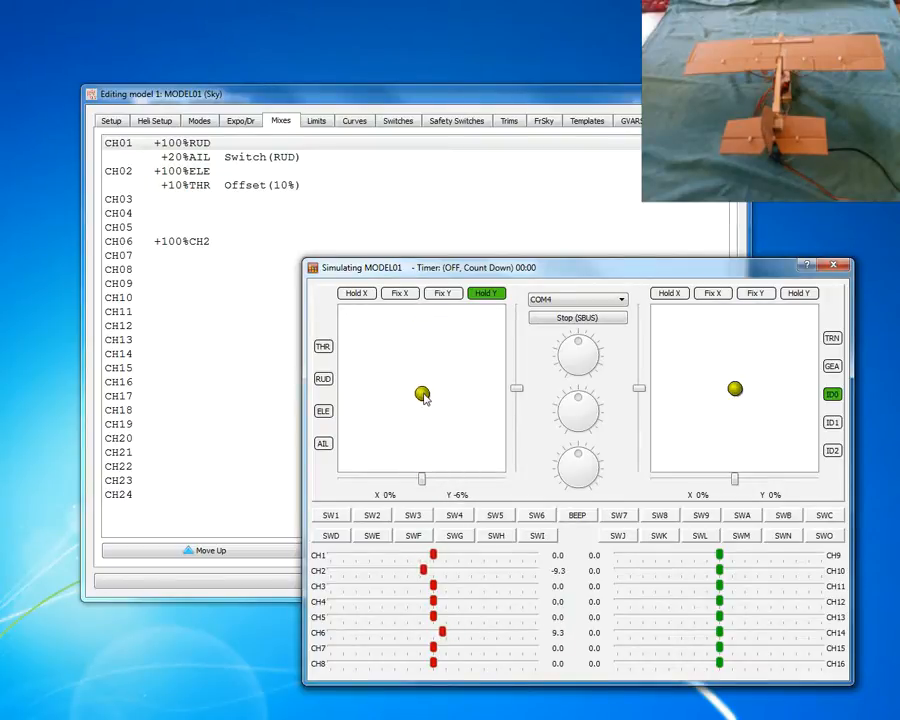
mouse_move(424, 397)
mouse_down()
mouse_move(424, 319)
mouse_move(430, 440)
mouse_move(434, 346)
mouse_move(434, 385)
mouse_up()
drag(735, 389, 721, 448)
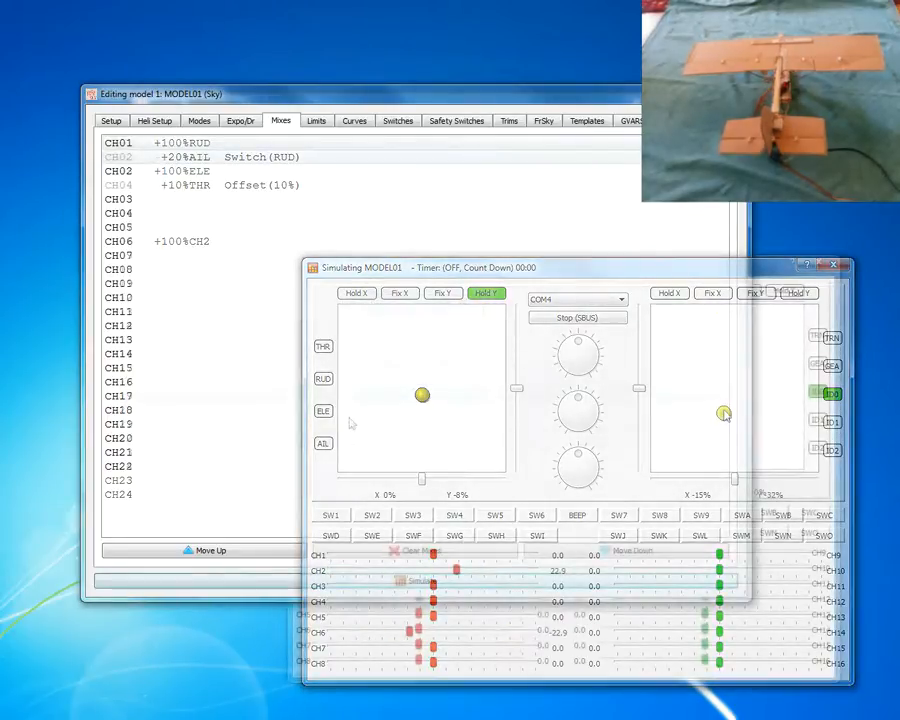
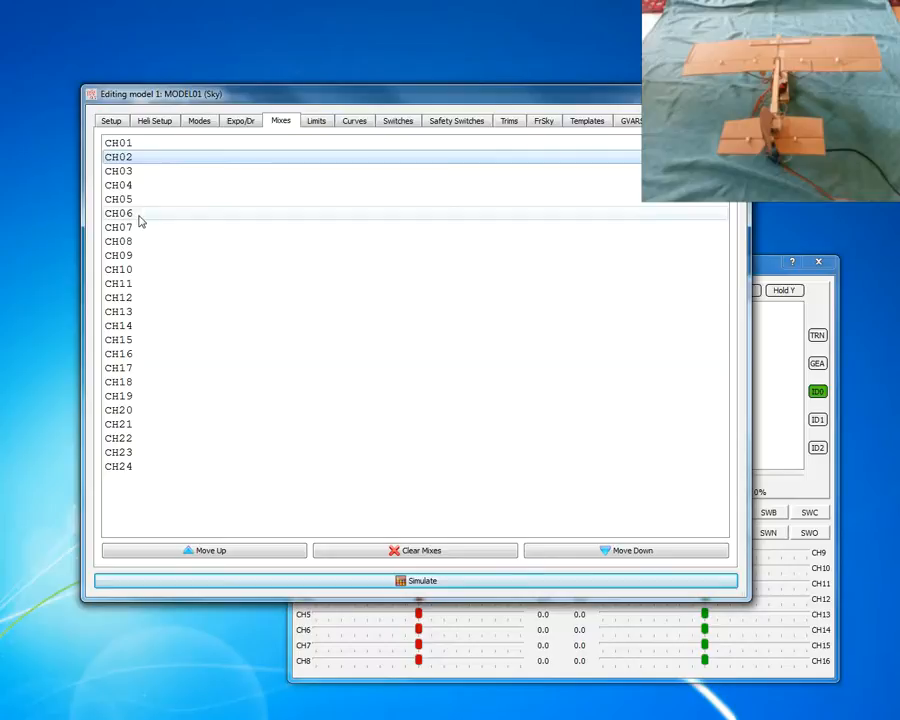
Add a mix to the emptied CH02 with source ELE and weight 100.
right_click(165, 161)
click(190, 164)
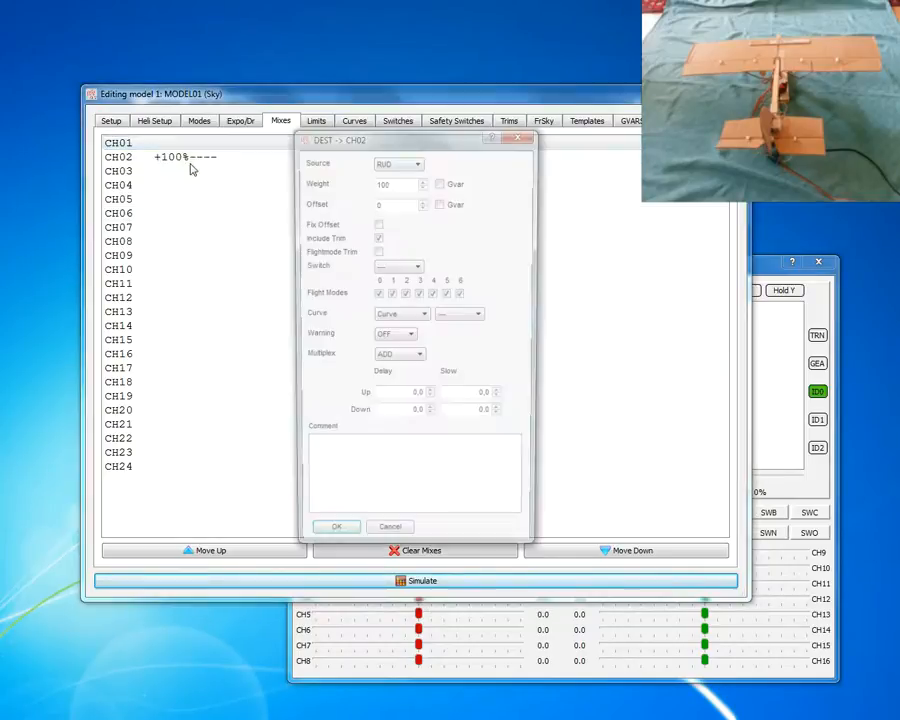
click(418, 163)
click(410, 188)
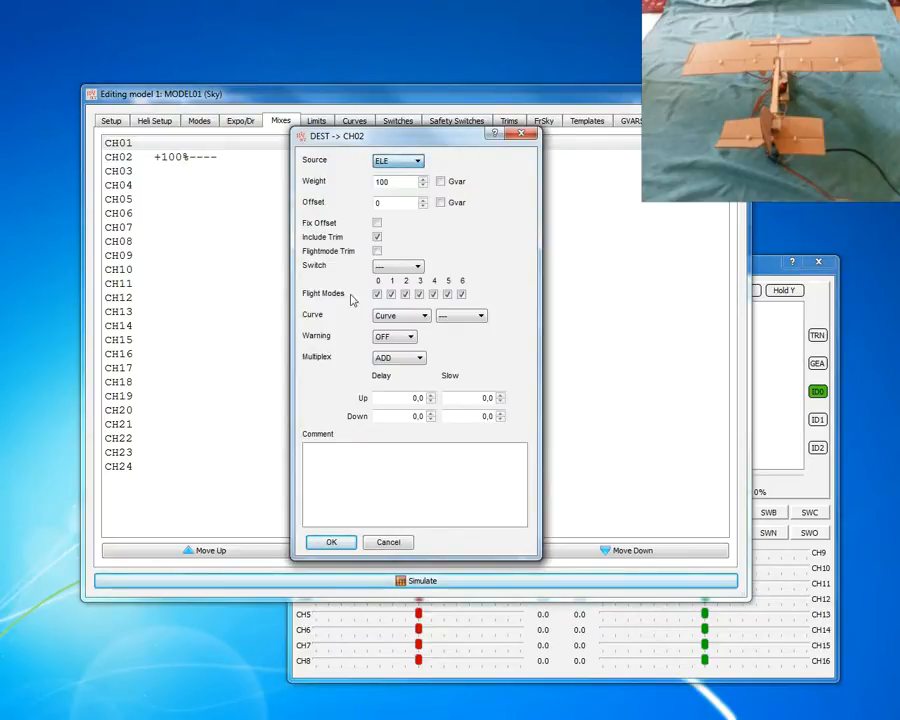
click(318, 543)
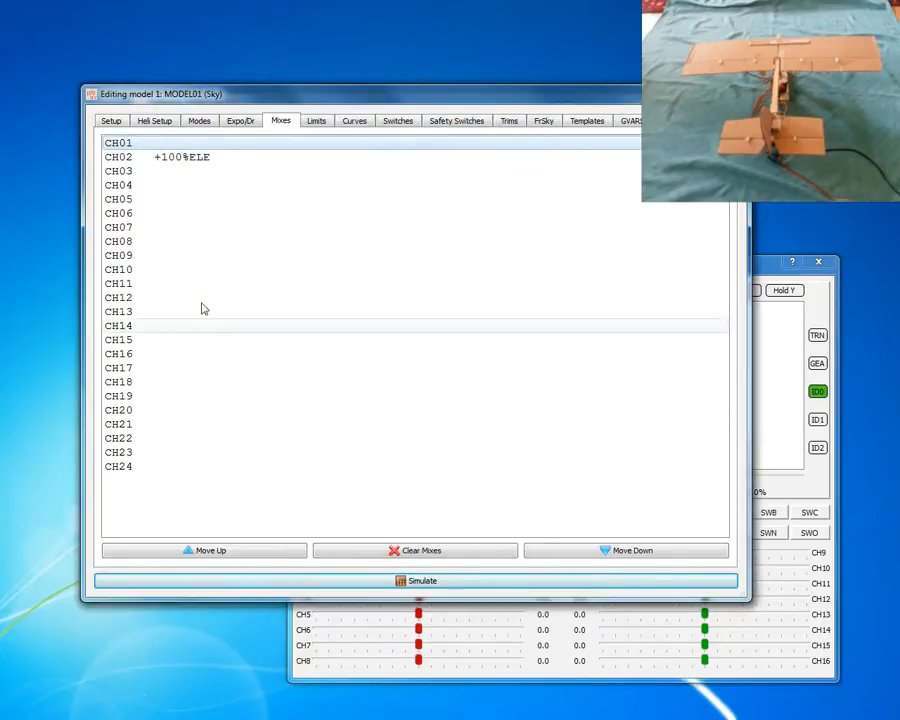
Add a mix to CH06 with source ELE and weight 100, and try it in the simulator with the elevator stick.
right_click(198, 215)
click(208, 217)
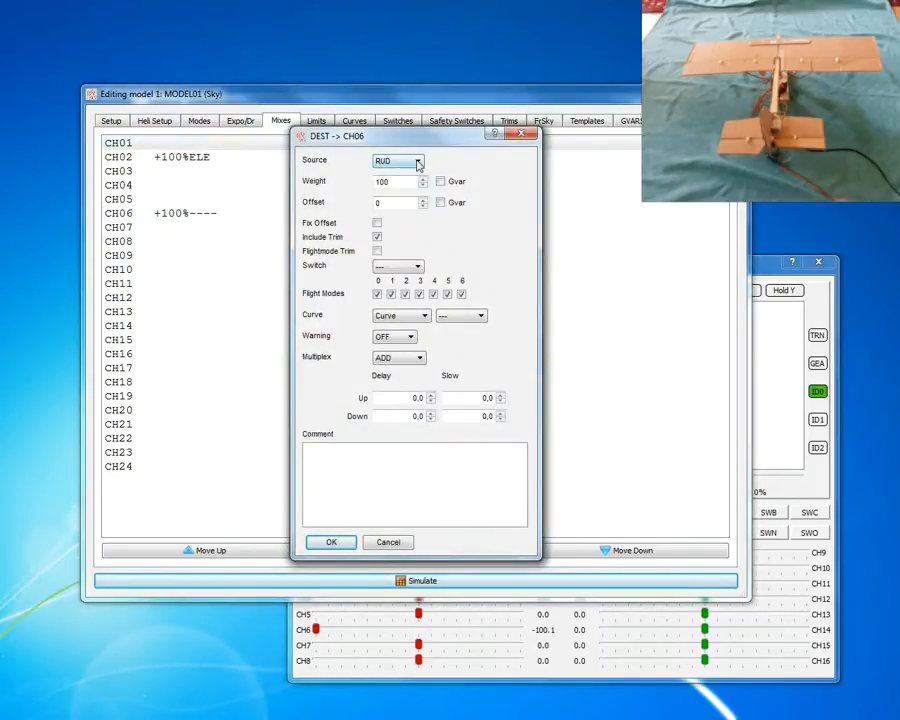
click(418, 164)
click(410, 180)
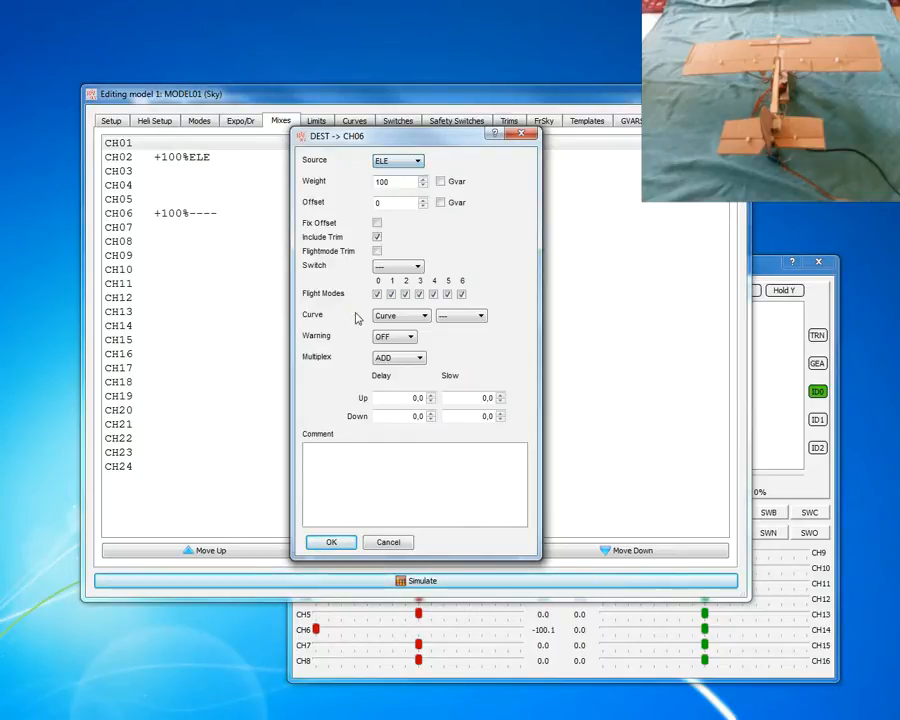
click(331, 542)
click(438, 613)
mouse_move(722, 389)
mouse_down()
mouse_move(727, 465)
mouse_move(765, 346)
mouse_move(803, 402)
mouse_move(796, 462)
mouse_move(797, 382)
mouse_move(758, 460)
mouse_move(678, 357)
mouse_move(697, 331)
mouse_move(715, 327)
mouse_move(721, 390)
mouse_up()
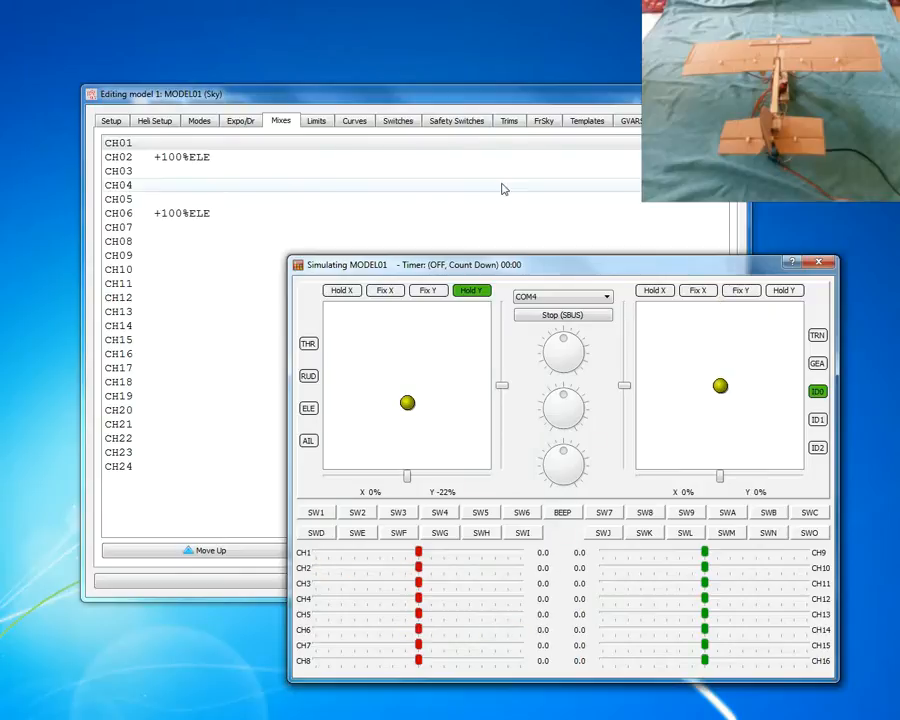
Add a second mix to CH02 with source AIL and weight 100.
click(192, 159)
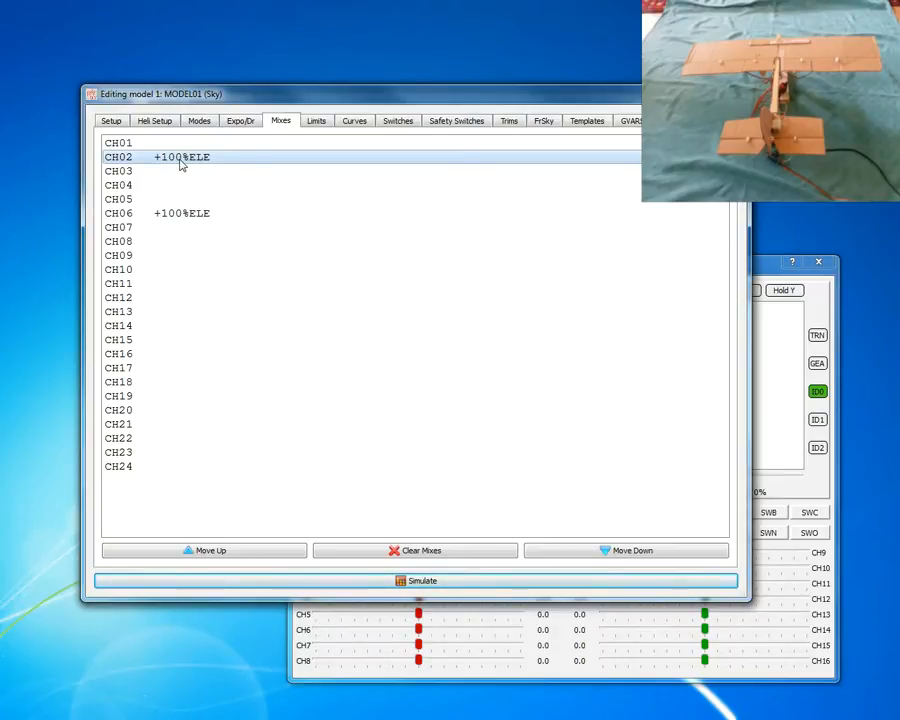
right_click(181, 165)
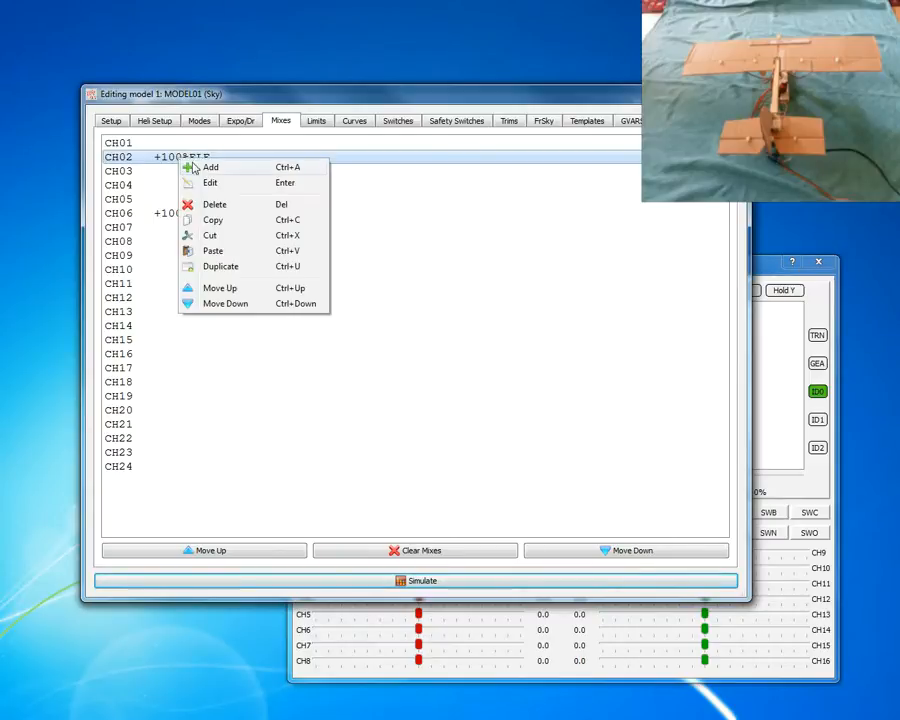
click(211, 168)
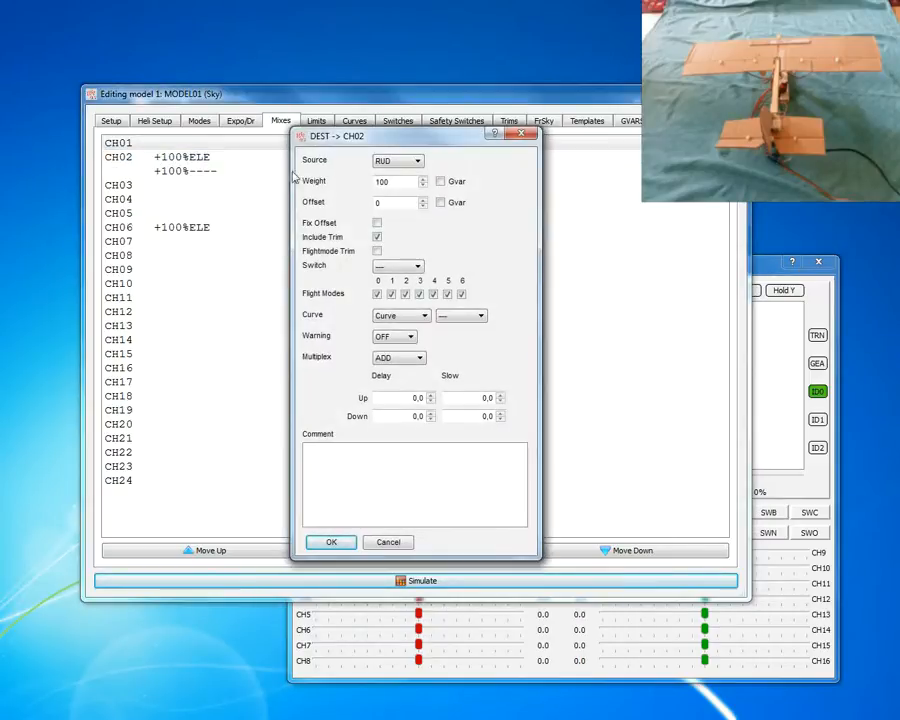
click(417, 162)
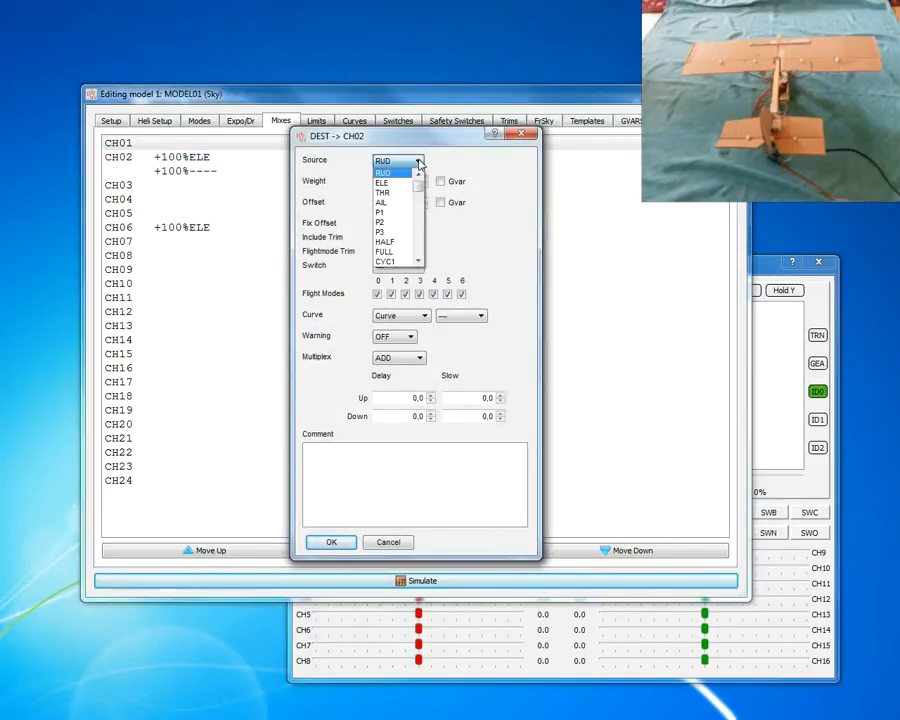
click(391, 206)
click(331, 541)
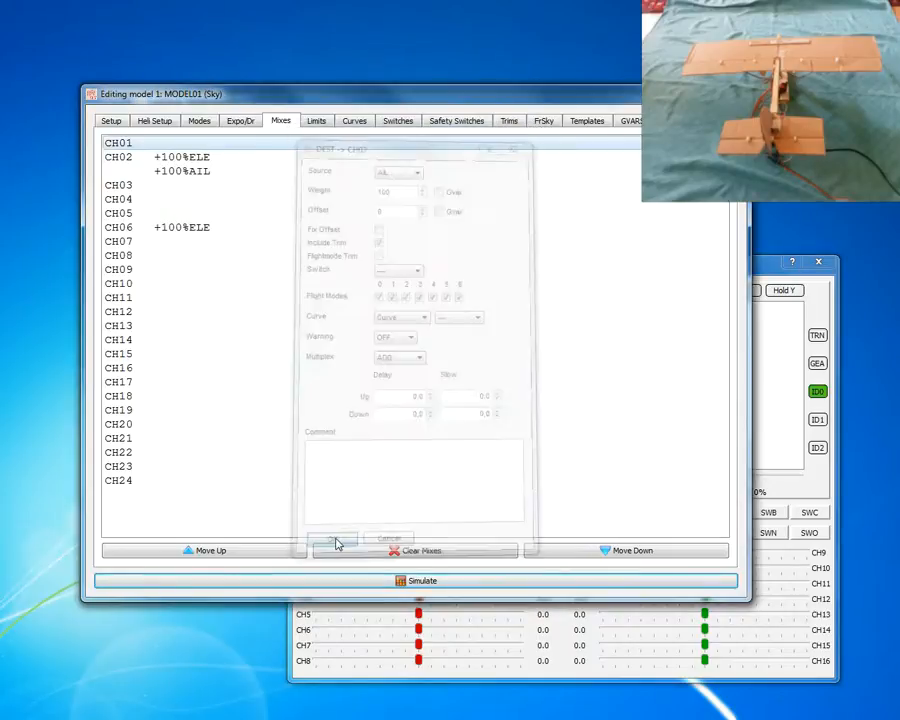
Add a second mix to CH06 with source AIL and weight 100.
right_click(200, 228)
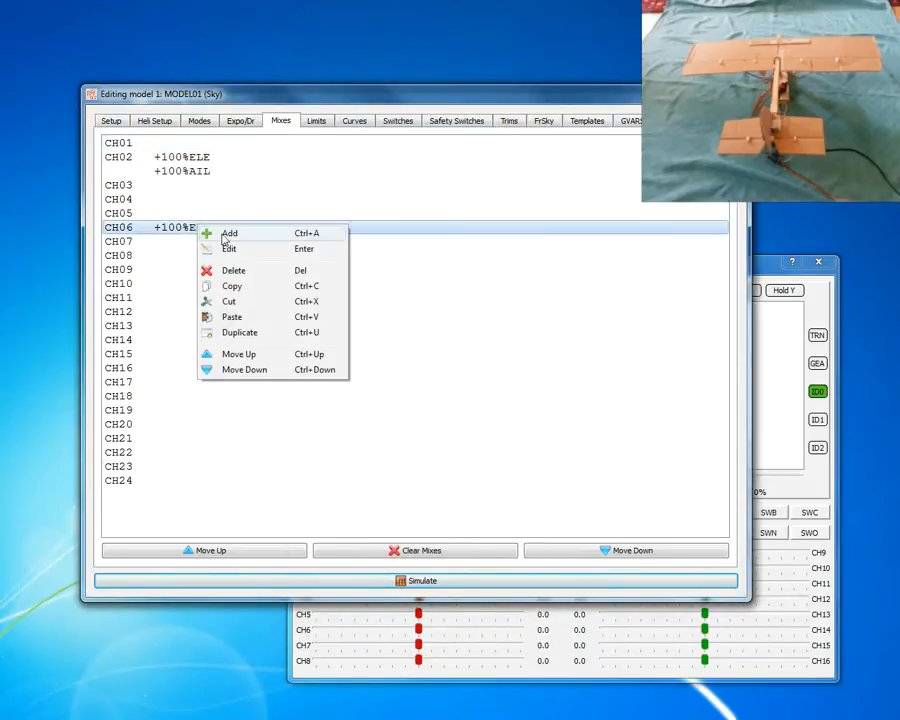
click(229, 235)
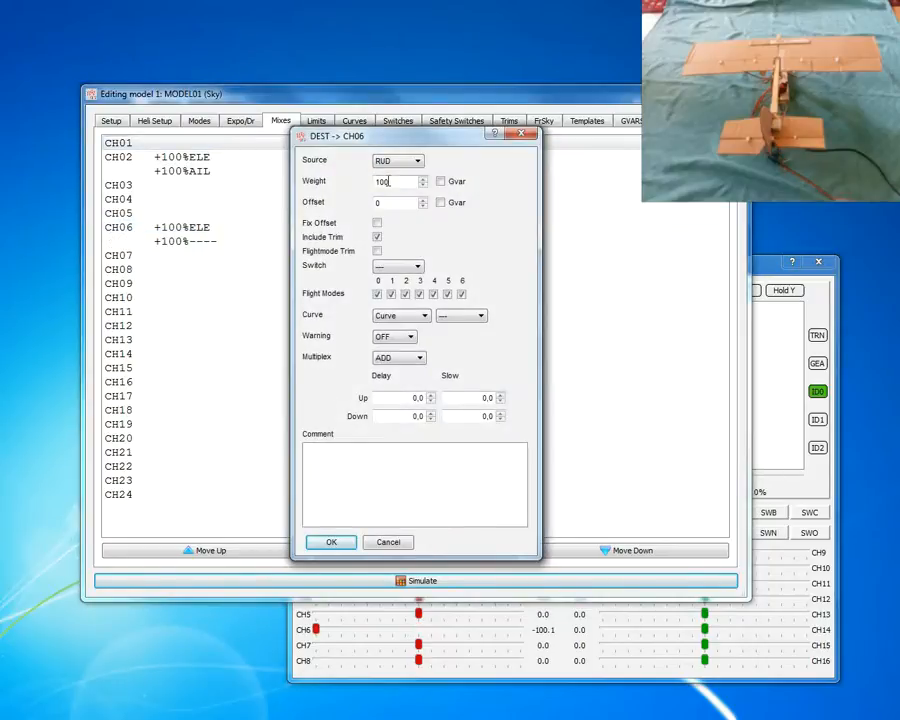
click(417, 161)
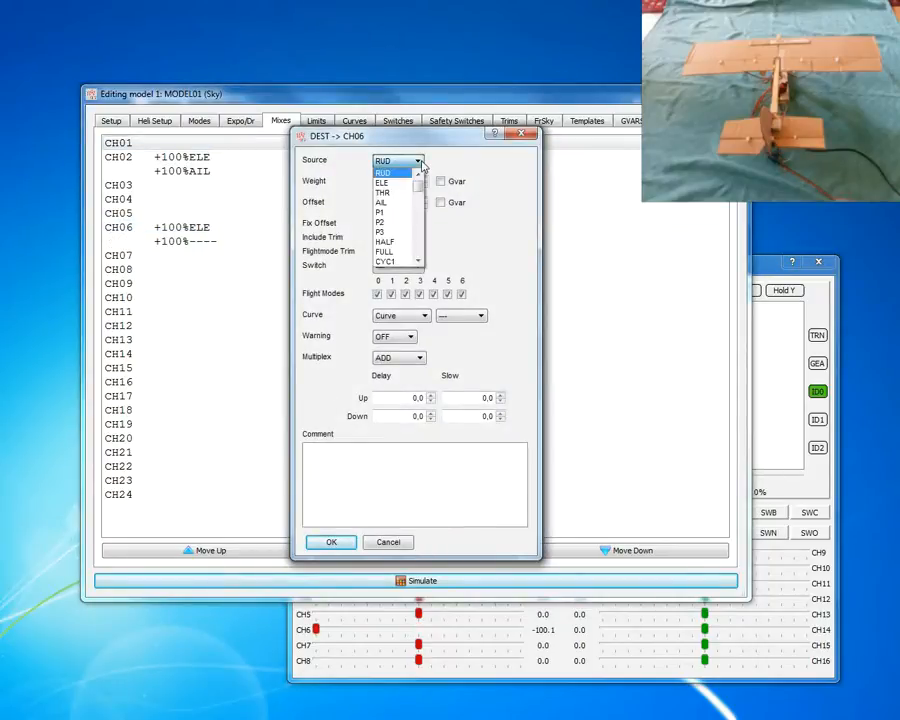
click(400, 202)
click(331, 542)
Test the combined ELE and AIL mixes in the simulator by moving the elevator/aileron stick diagonally.
click(441, 584)
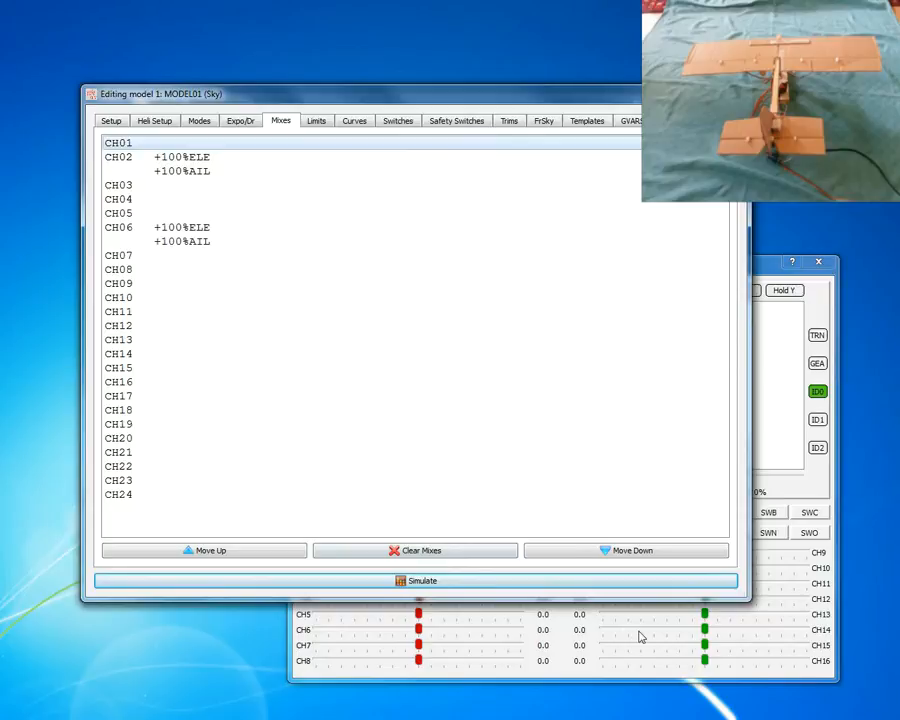
drag(717, 391, 749, 428)
drag(770, 480, 690, 398)
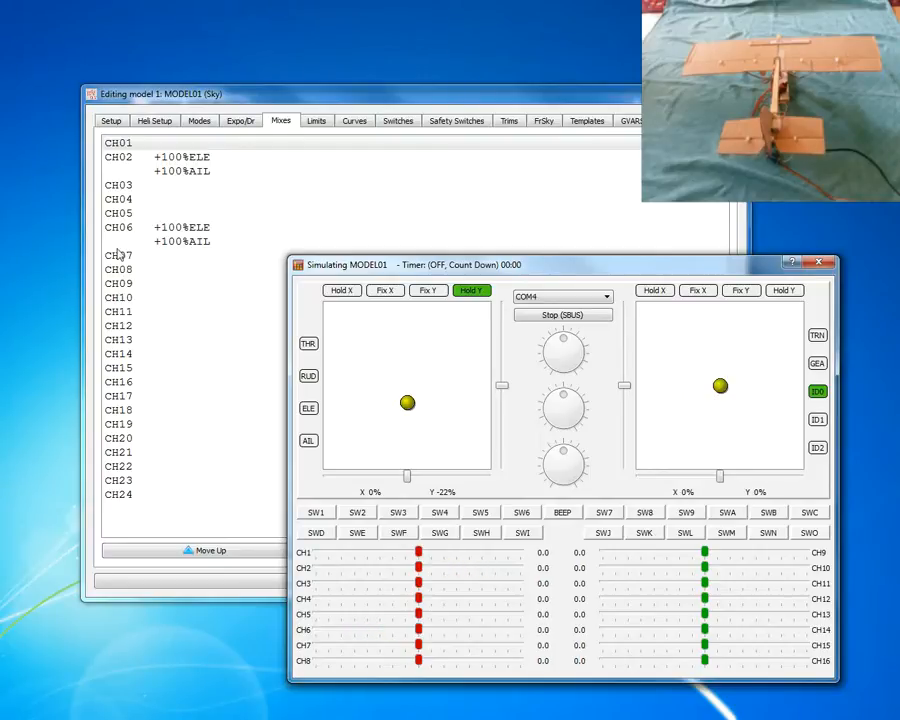
Invert the AIL mix on CH06 by setting its weight to -100.
double_click(173, 245)
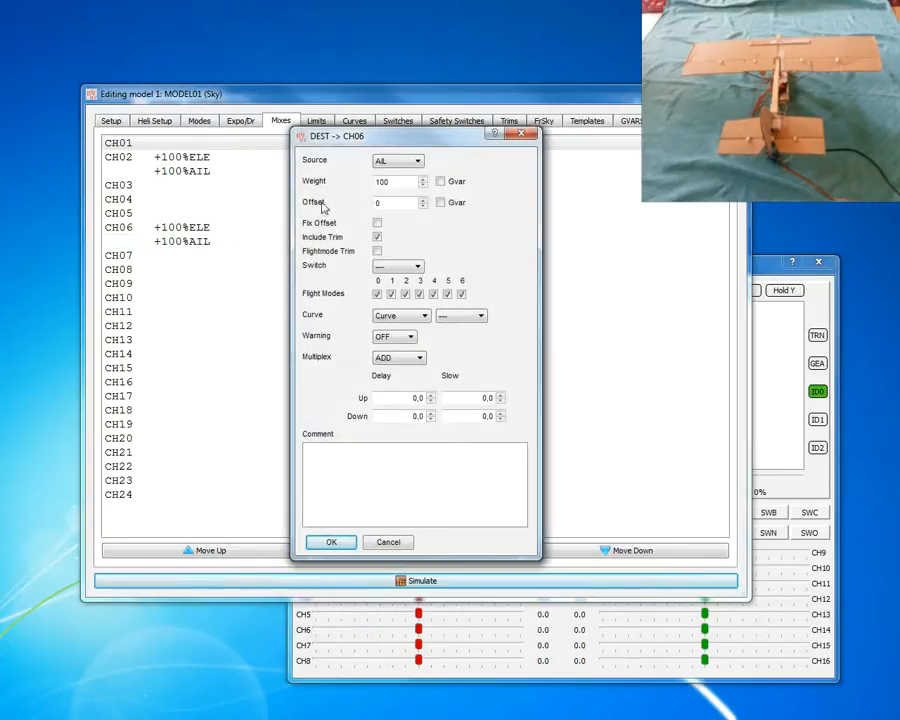
click(377, 237)
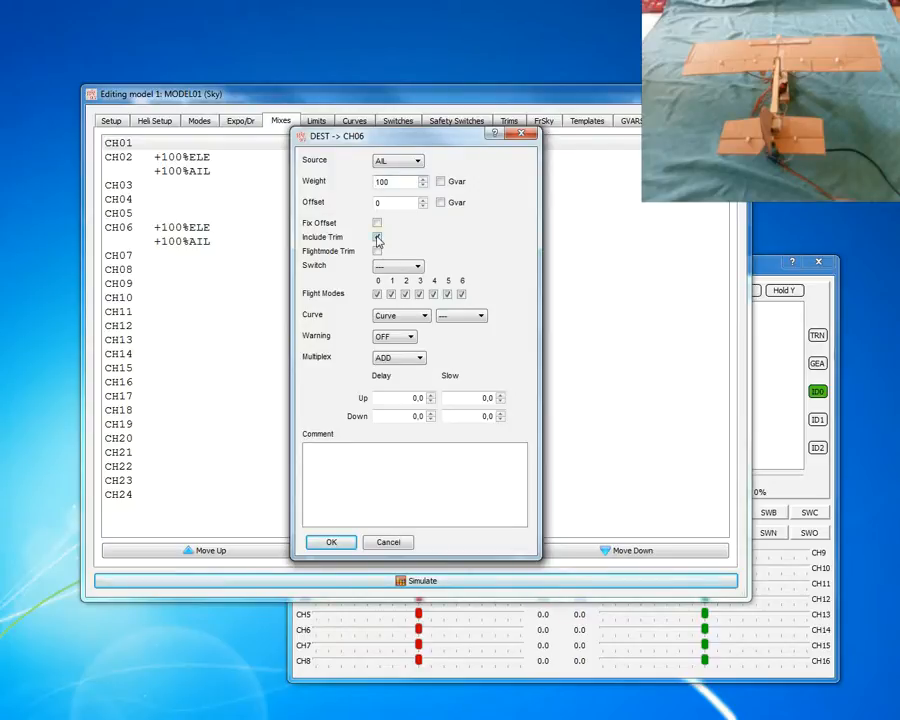
click(330, 543)
Test the inverted CH06 aileron mix in the simulator with sideways stick movements and a diagonal to about X 58%, Y 60%.
click(549, 584)
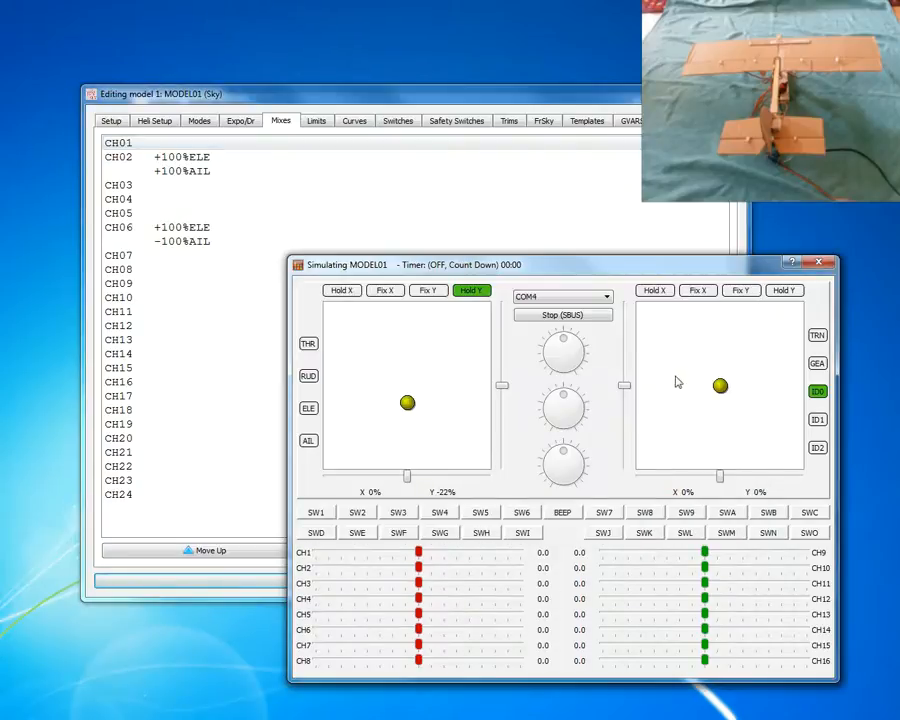
drag(721, 389, 745, 382)
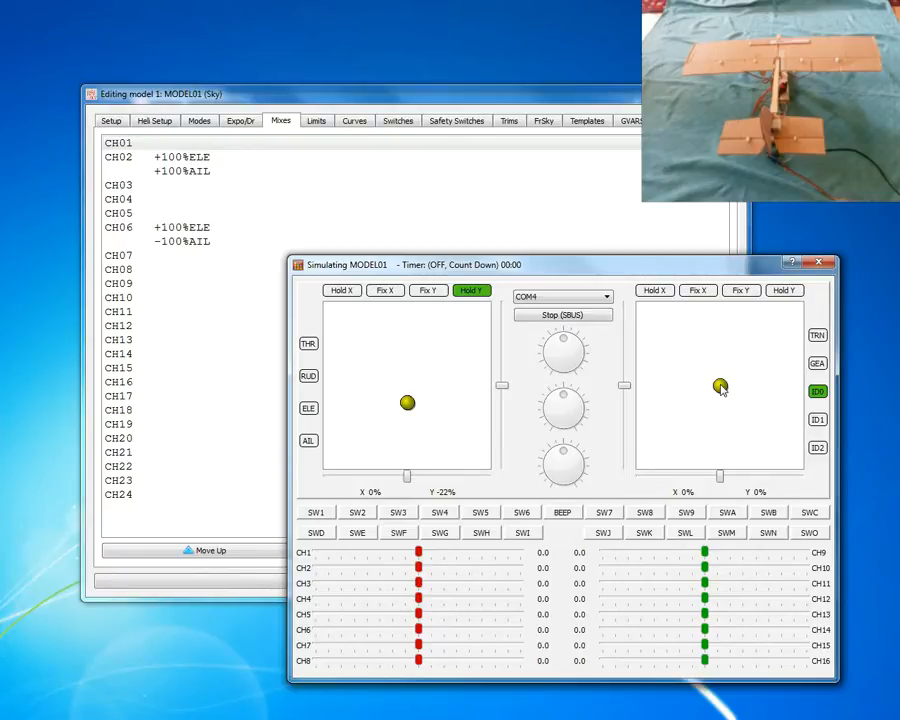
drag(720, 386, 764, 341)
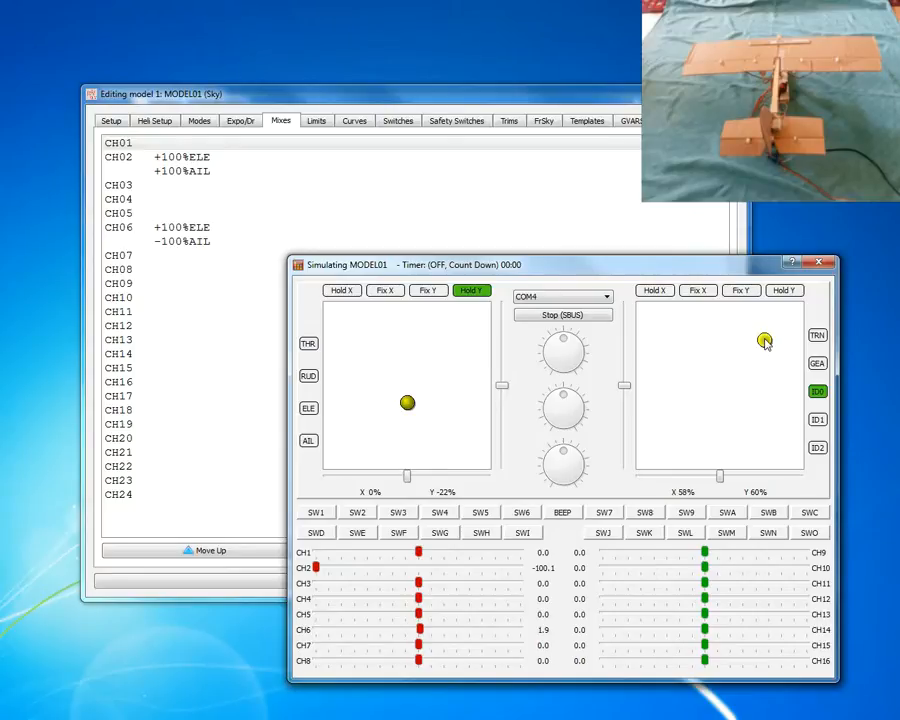
drag(765, 342, 546, 552)
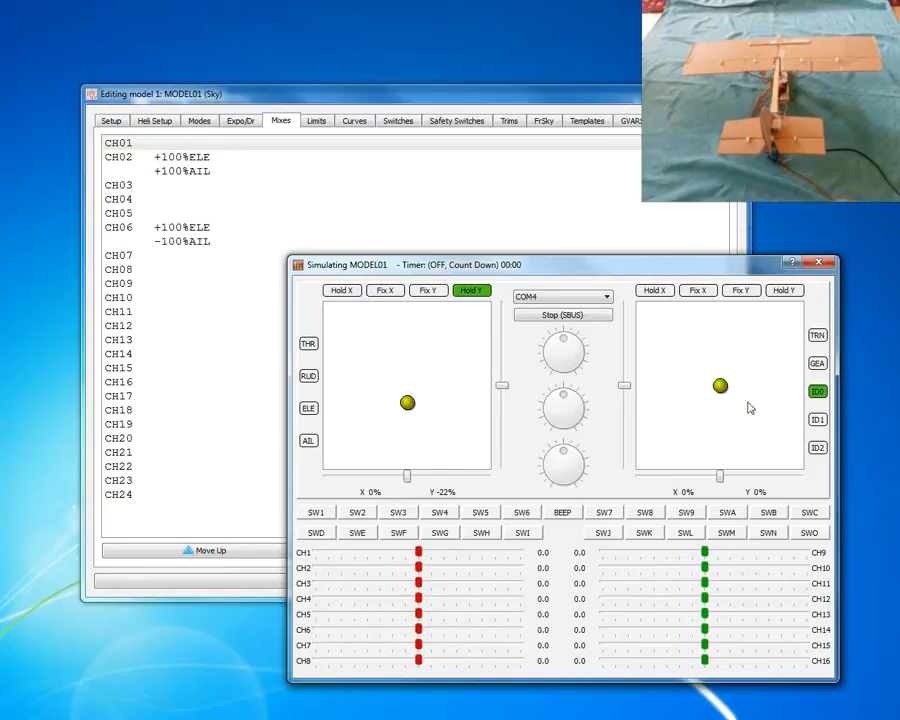
mouse_move(719, 386)
mouse_down()
mouse_move(739, 356)
mouse_move(796, 311)
mouse_move(773, 341)
mouse_move(811, 313)
mouse_move(774, 334)
mouse_move(796, 307)
mouse_move(770, 334)
mouse_move(803, 299)
mouse_move(711, 340)
mouse_move(796, 306)
mouse_move(763, 342)
mouse_move(808, 315)
mouse_move(769, 356)
mouse_move(800, 311)
mouse_move(776, 337)
mouse_move(795, 312)
mouse_move(771, 327)
mouse_move(792, 311)
mouse_move(710, 386)
mouse_up()
Set the weights of both the ELE and AIL mixes on CH02 to 50.
double_click(170, 160)
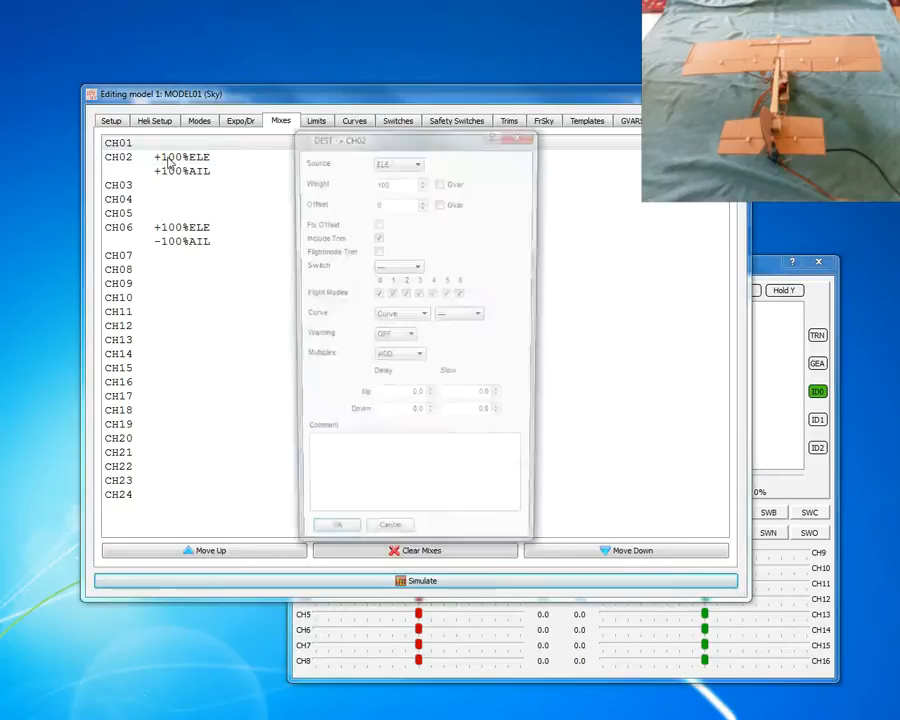
double_click(397, 181)
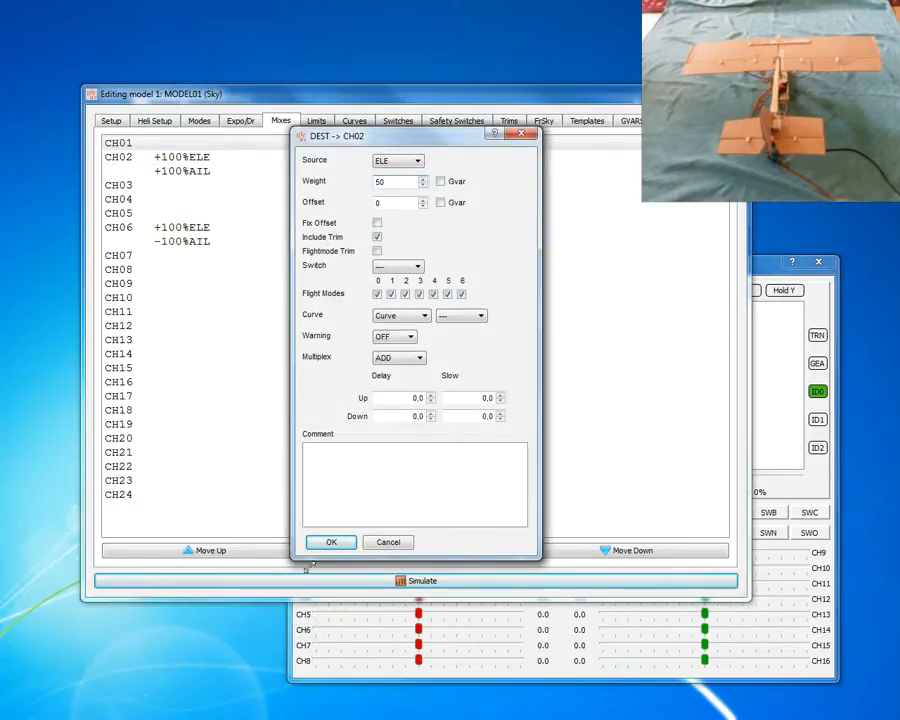
click(331, 542)
double_click(177, 177)
double_click(398, 182)
text(50)
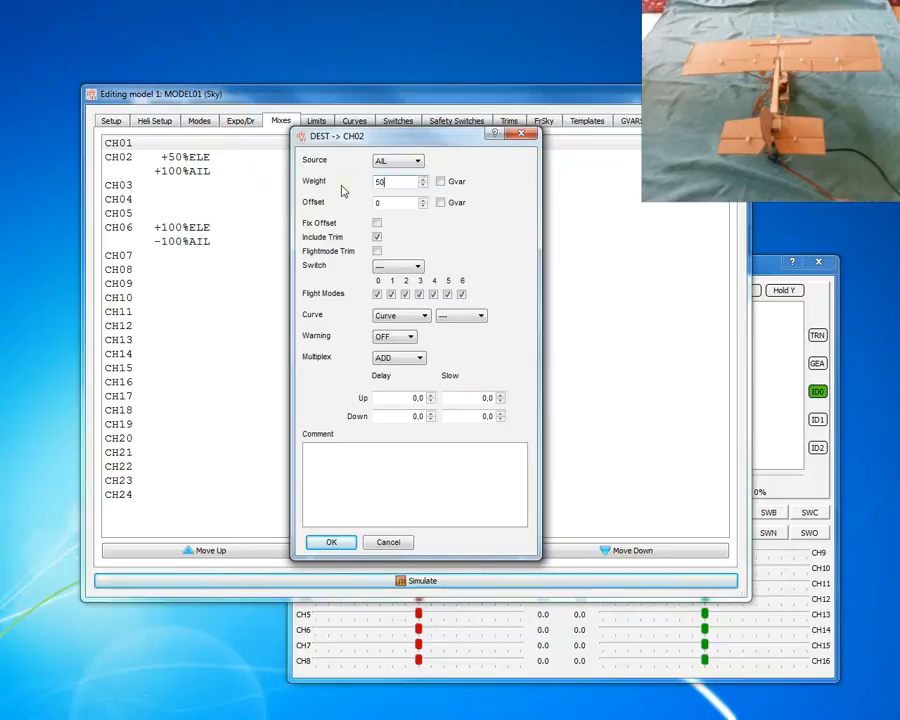
click(331, 541)
Set the weight of the ELE mix on CH06 to 50.
double_click(189, 229)
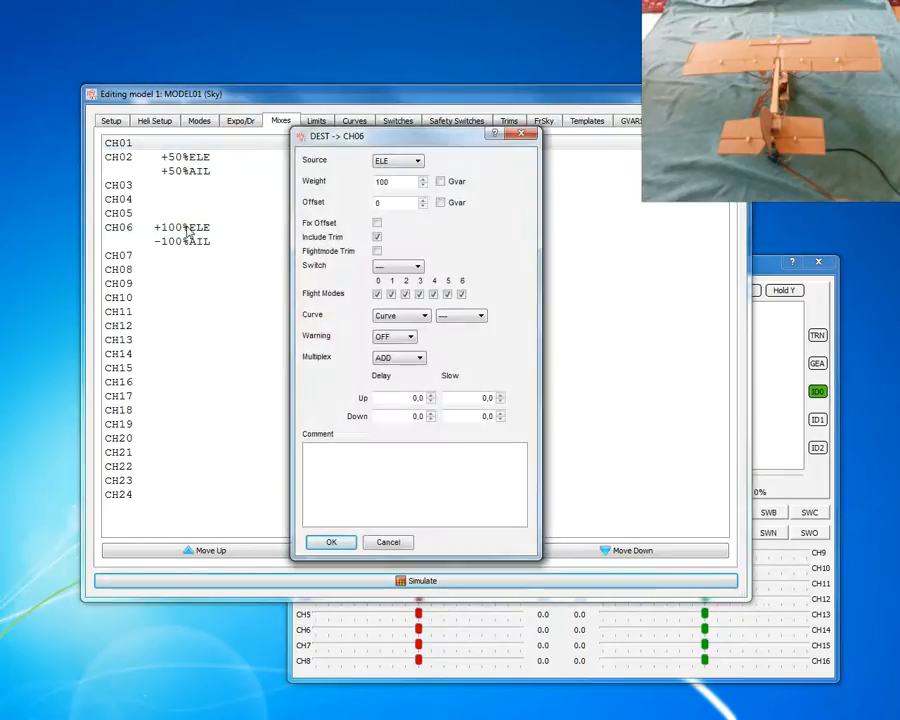
double_click(392, 182)
text(50)
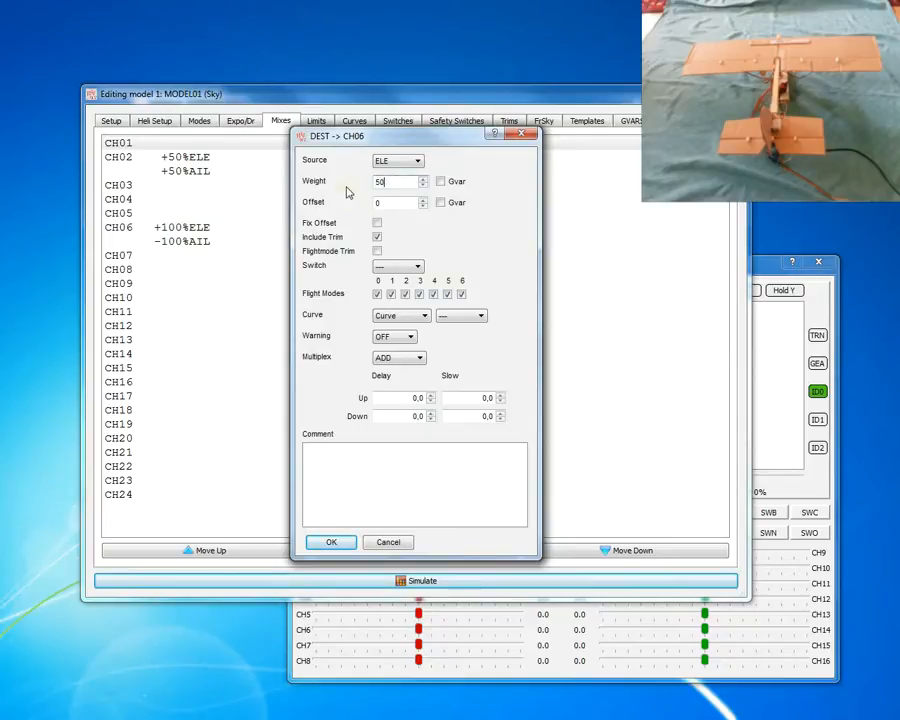
click(325, 539)
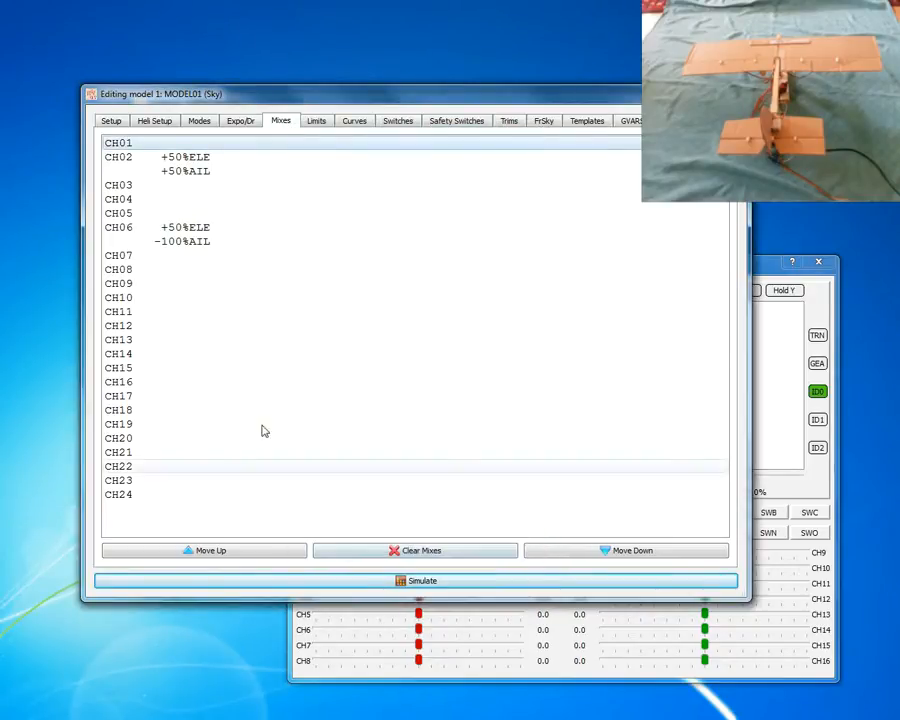
Open the weight of the AIL mix on CH06 for editing.
double_click(172, 243)
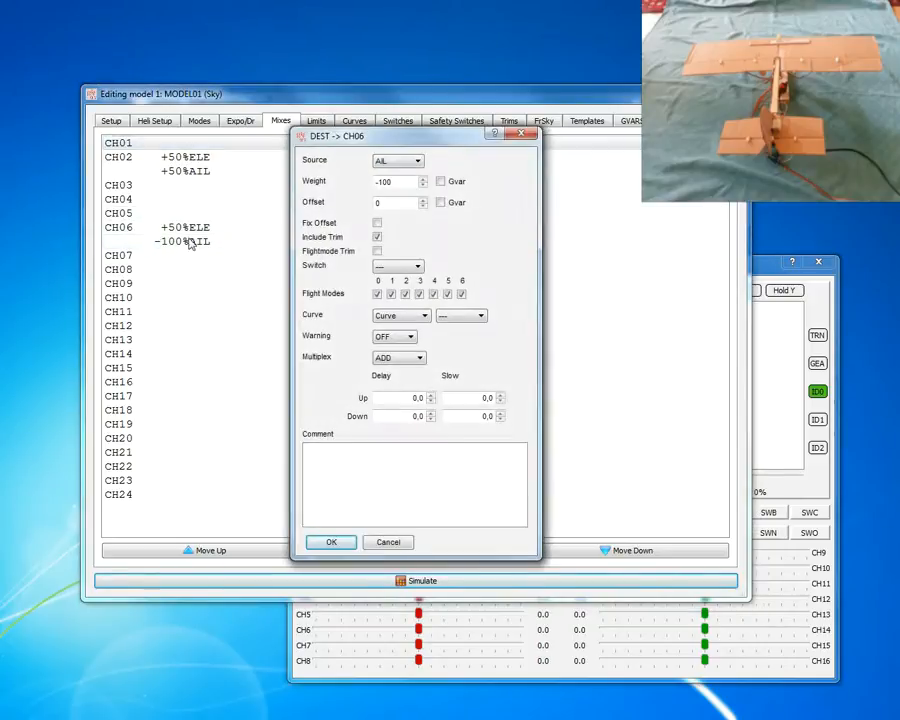
double_click(385, 182)
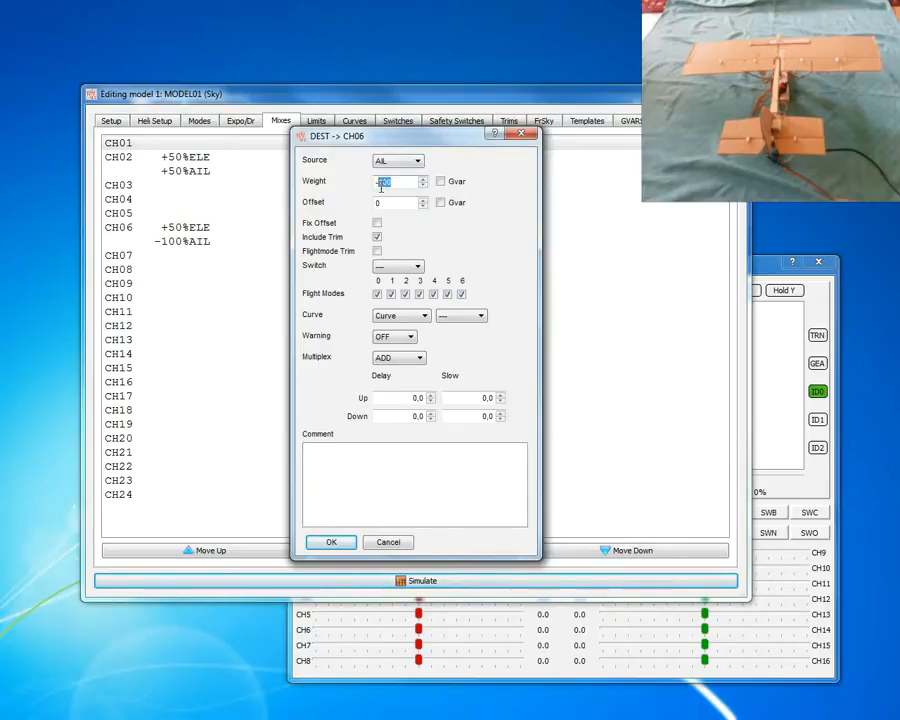
Set the weight of the AIL mix on CH06 to -50 and accept it.
text(50)
click(327, 541)
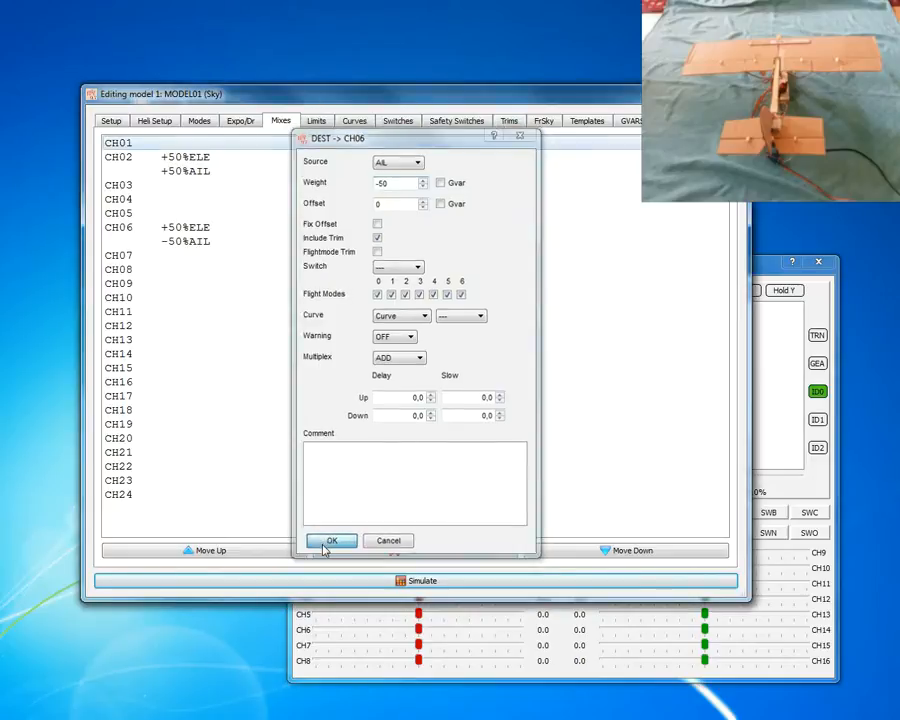
Test the combined elevator and aileron mixes on CH02 and CH06 by moving the simulator's right stick.
click(469, 649)
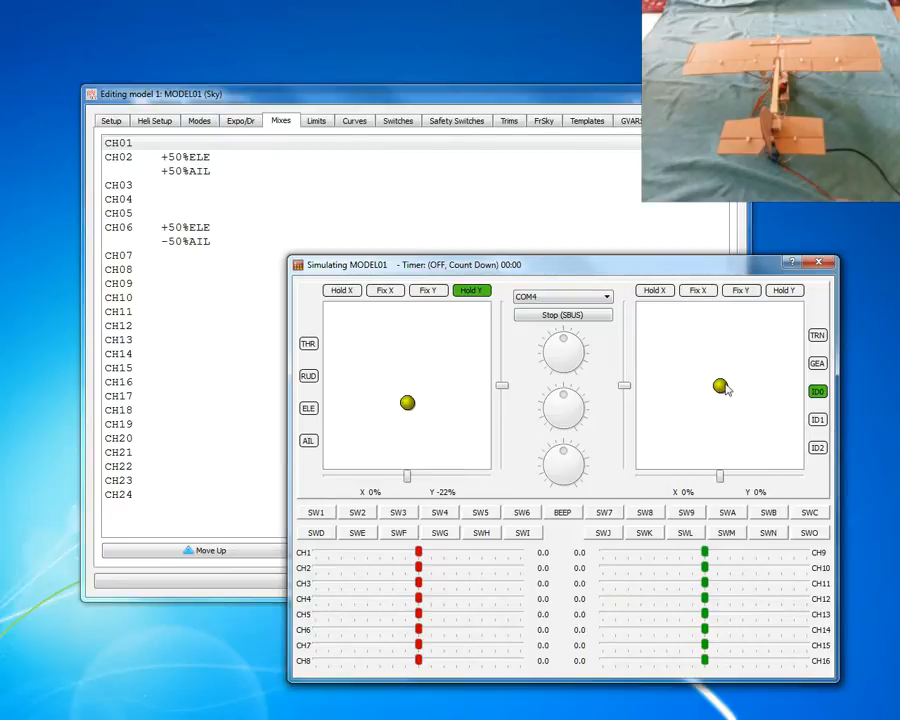
drag(720, 388, 707, 366)
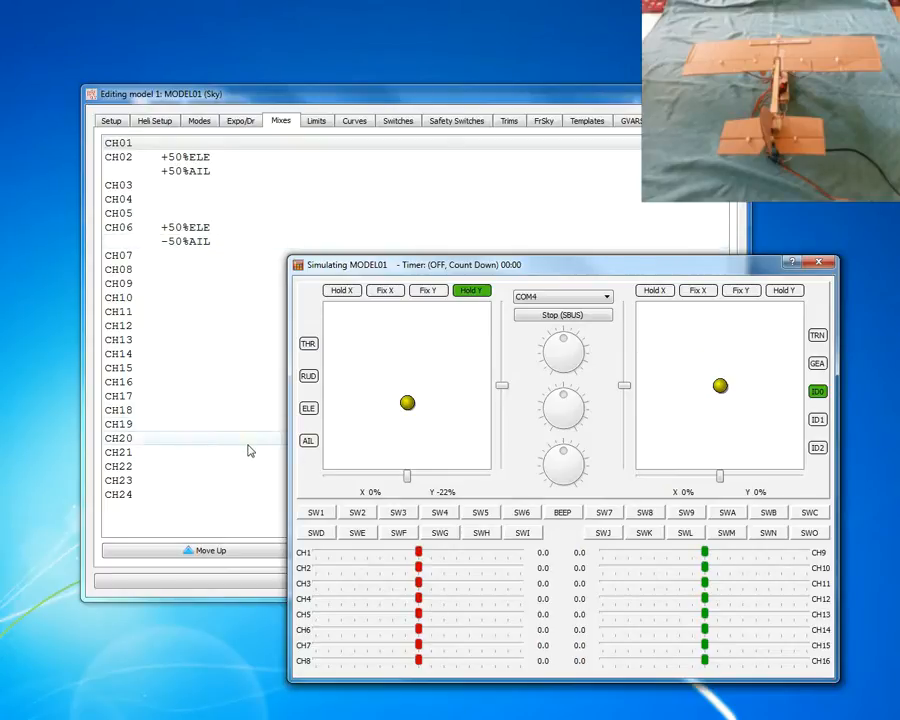
drag(575, 272, 487, 233)
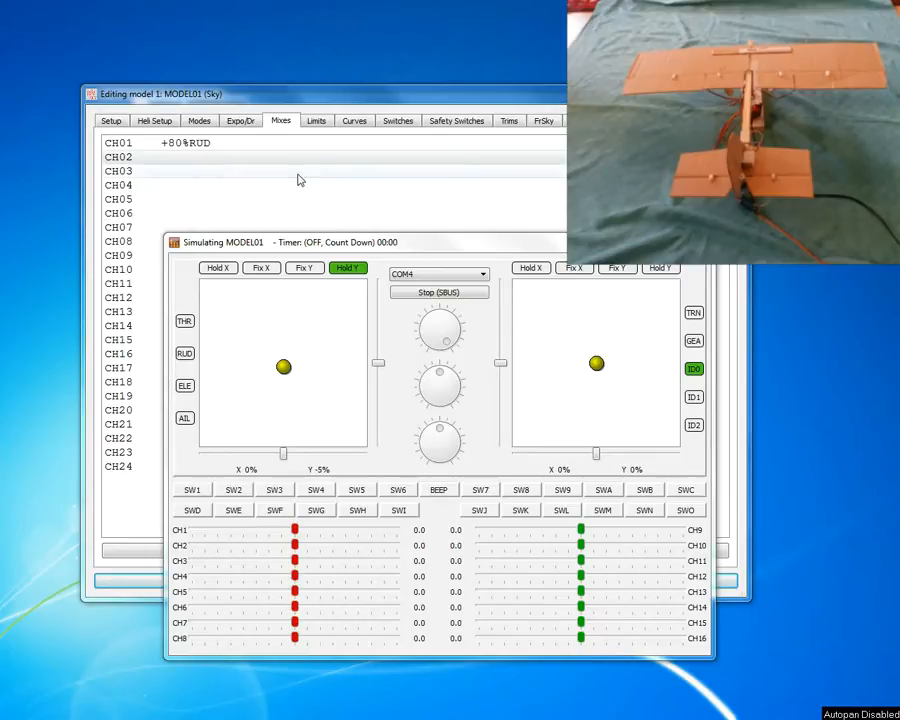
Test the rudder mix on CH01 by moving the simulator's left stick sideways, returning to the mixes list.
click(331, 189)
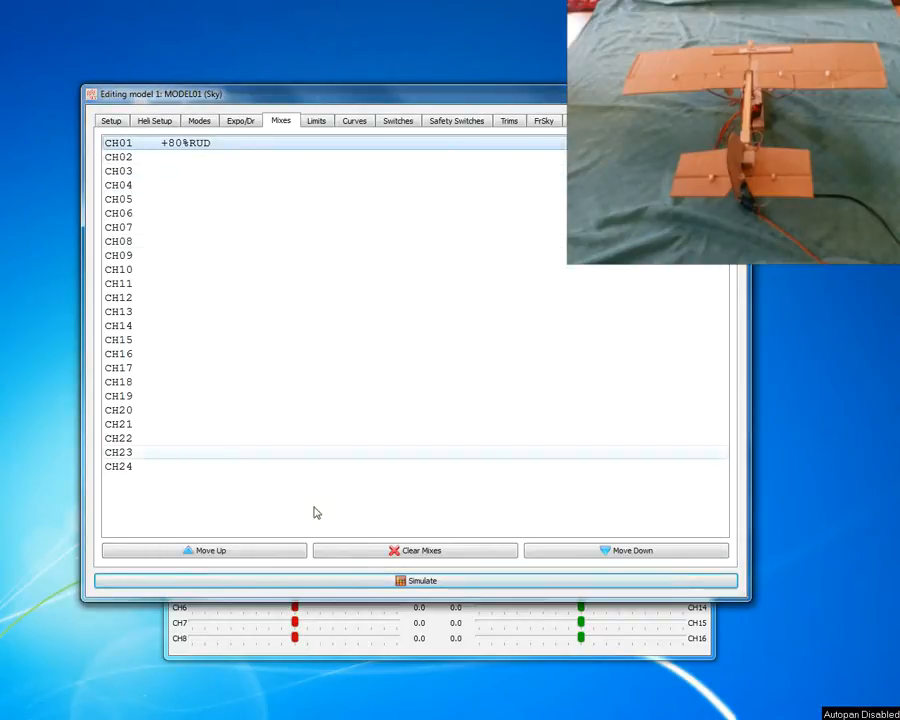
click(354, 628)
drag(284, 368, 305, 364)
click(392, 178)
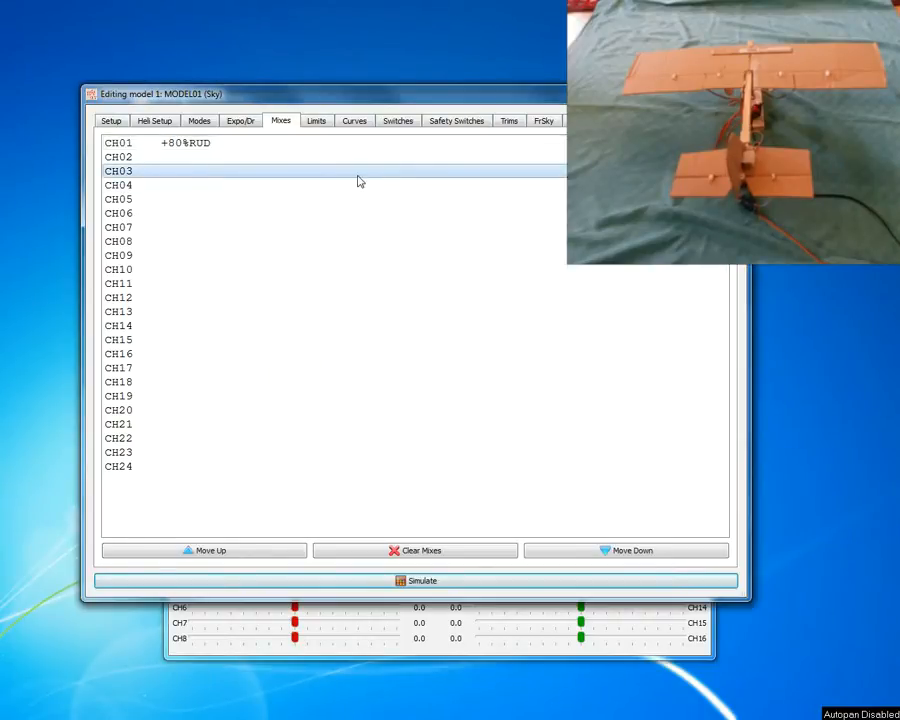
Add a second mix line to CH01 with source FULL, weight 50 and multiplex mode MULTIPLY.
click(168, 150)
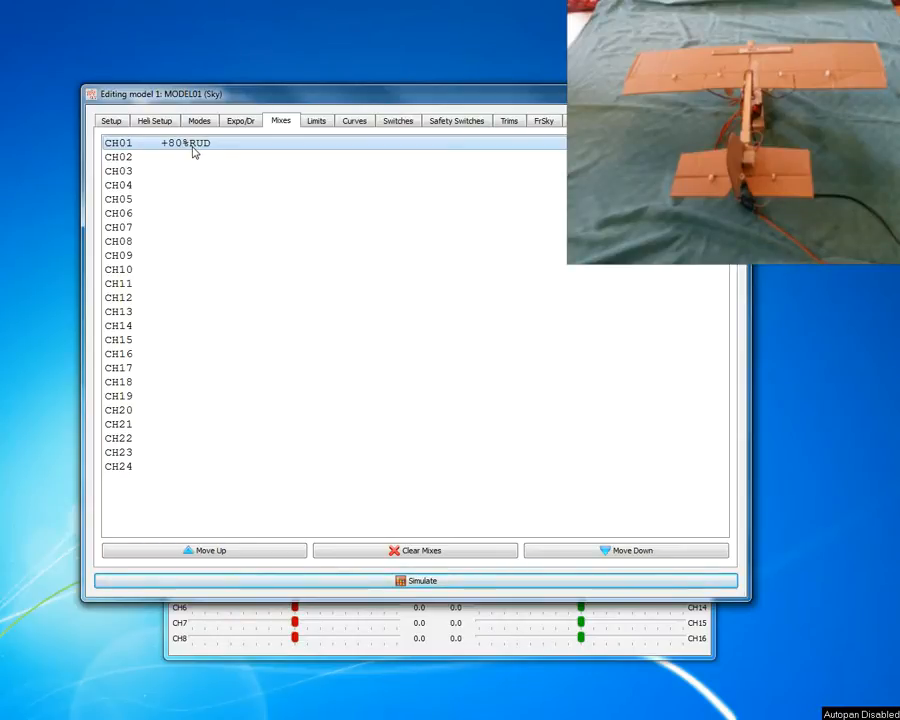
right_click(195, 152)
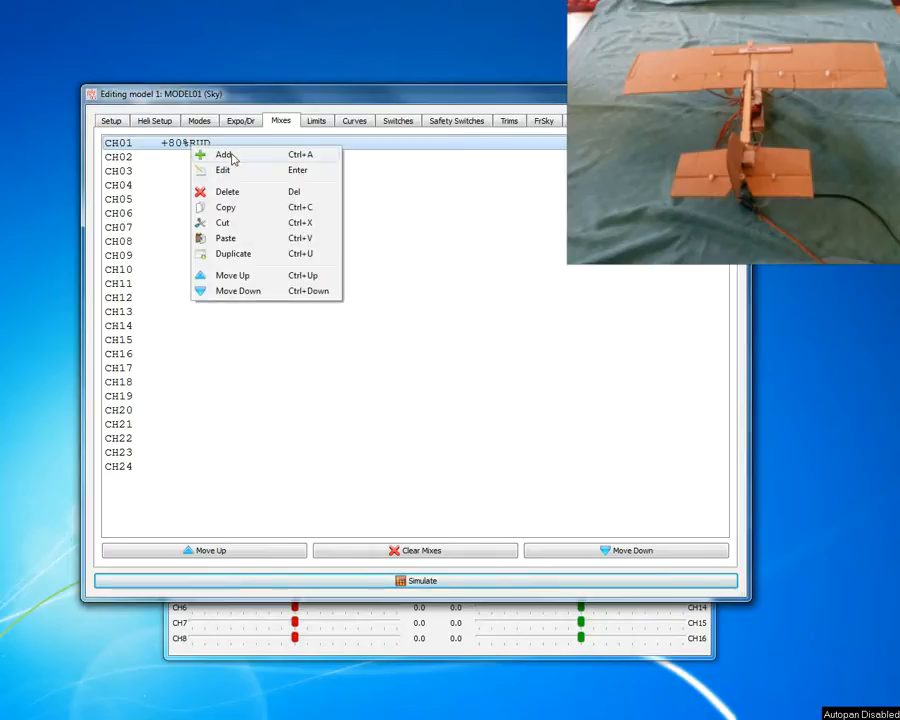
click(224, 155)
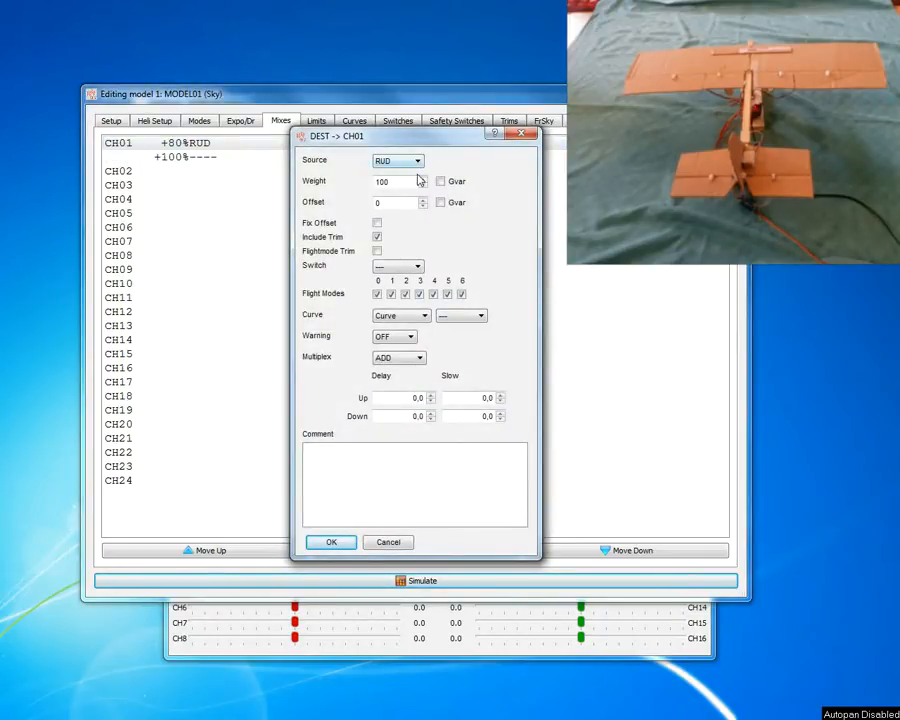
click(418, 359)
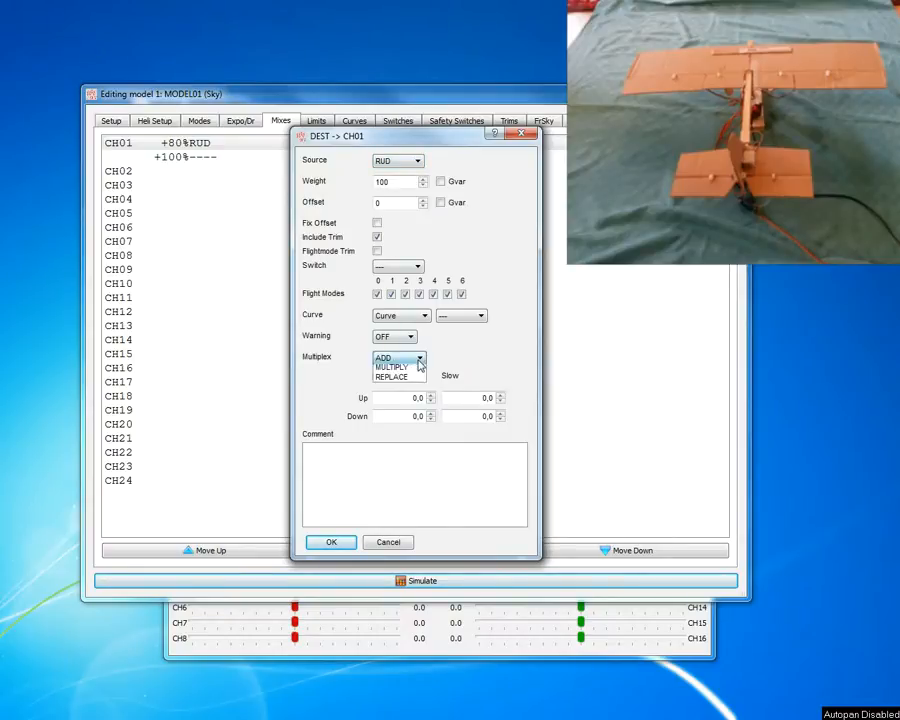
click(402, 368)
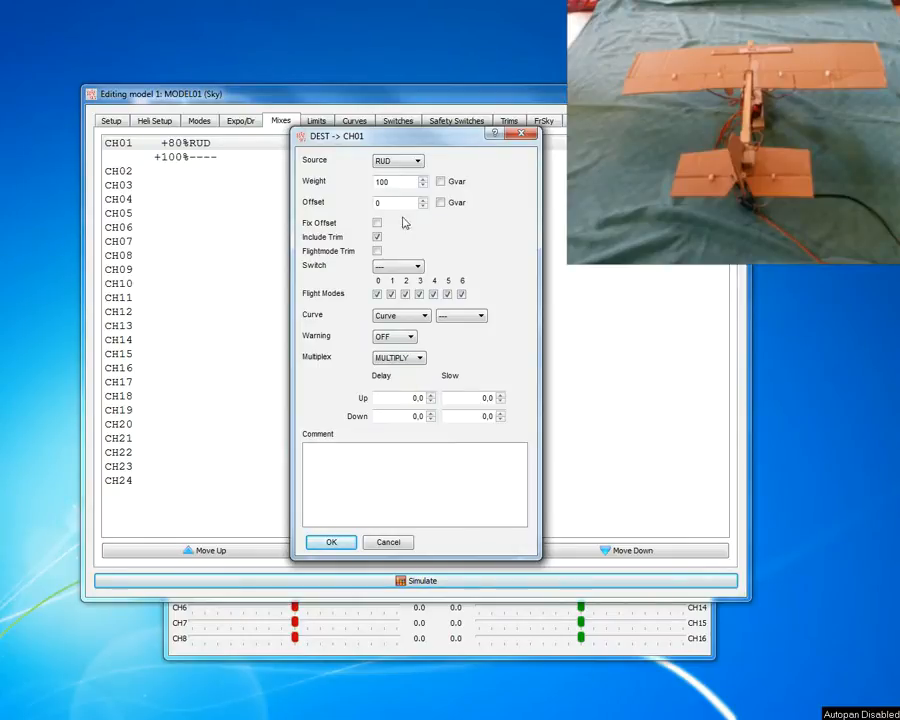
drag(392, 182, 360, 181)
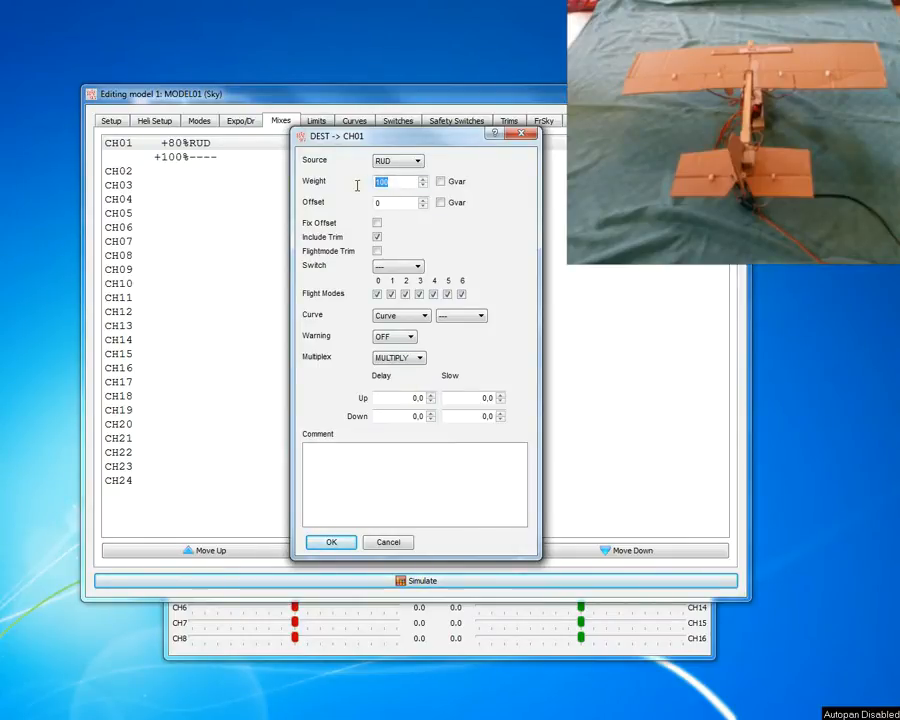
text(50)
click(416, 161)
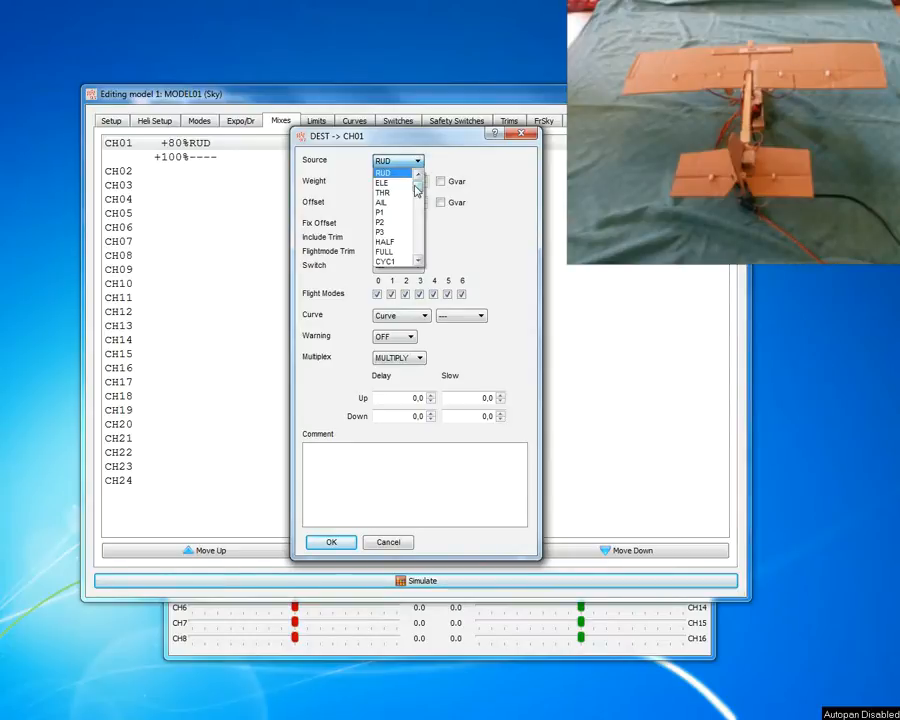
scroll(416, 190, down, 1)
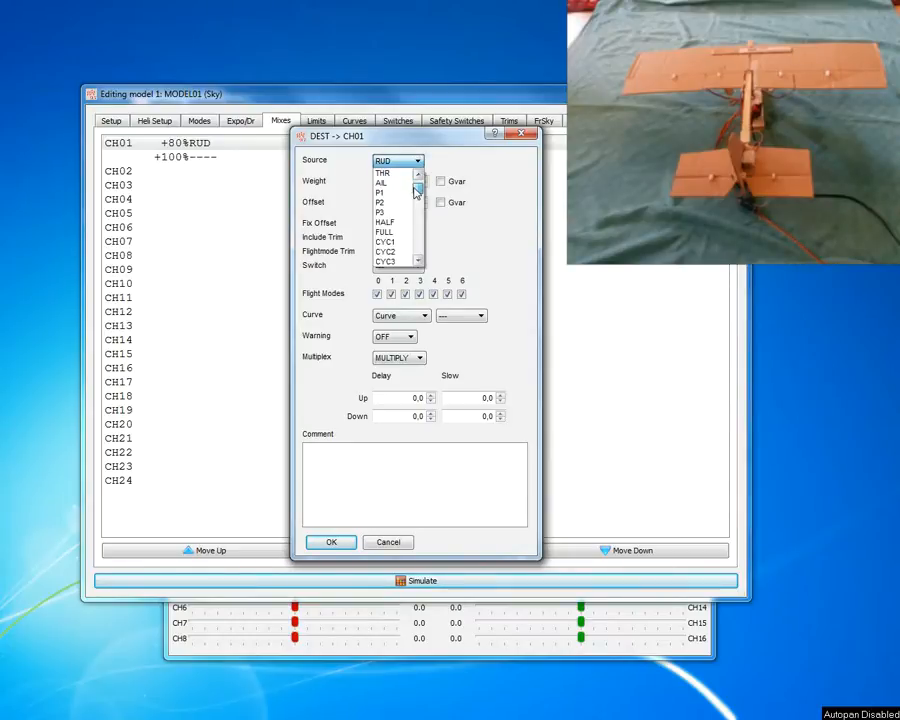
click(389, 233)
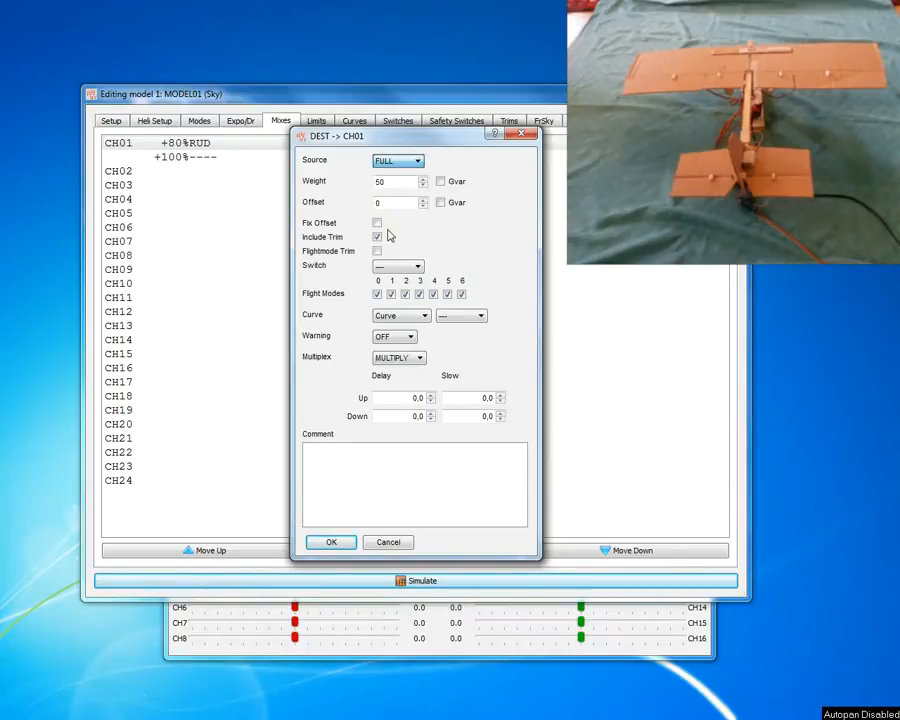
click(334, 543)
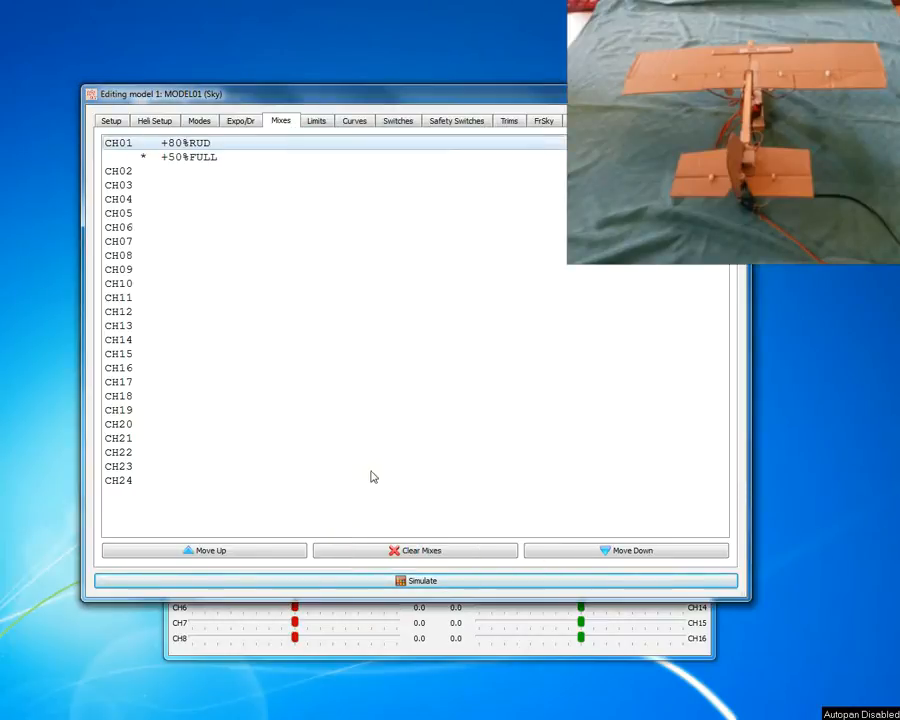
Check the effect of the FULL multiply mix on CH1 by moving the simulator's left stick to both sideways extremes.
click(340, 632)
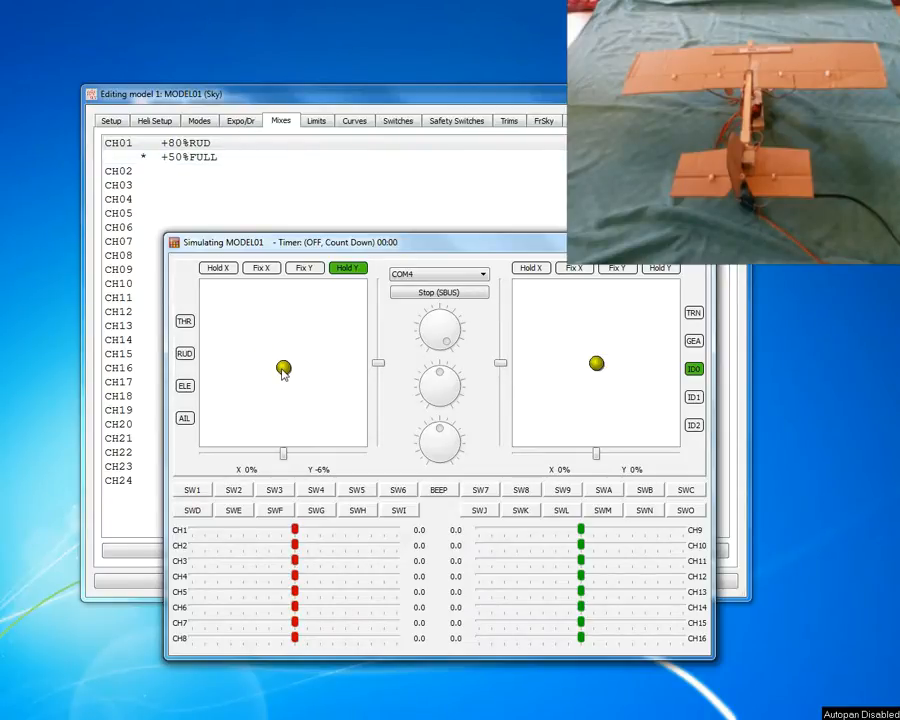
drag(284, 370, 372, 382)
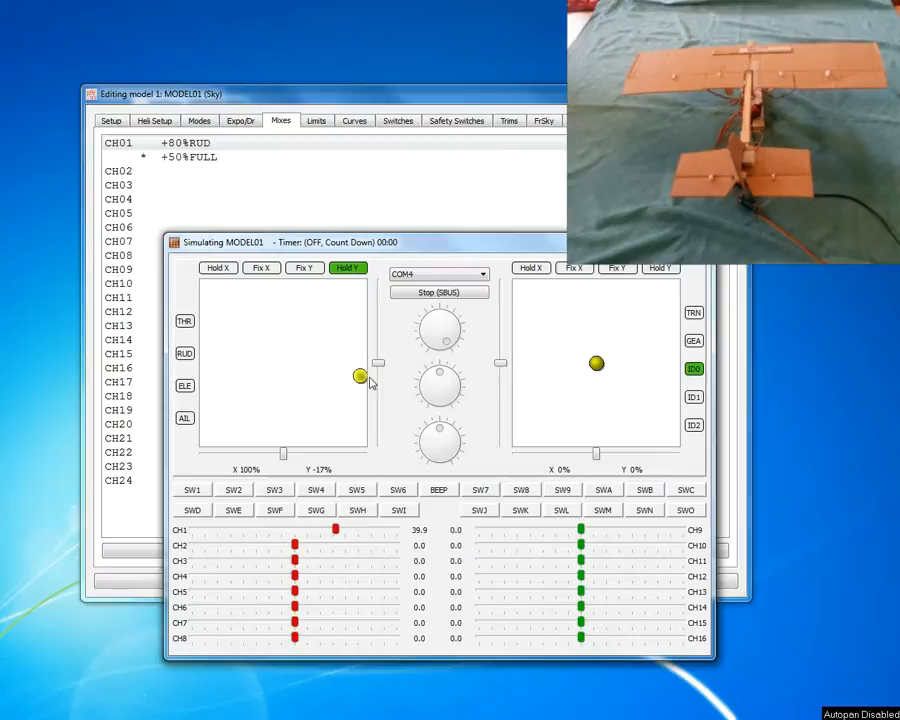
drag(271, 374, 210, 369)
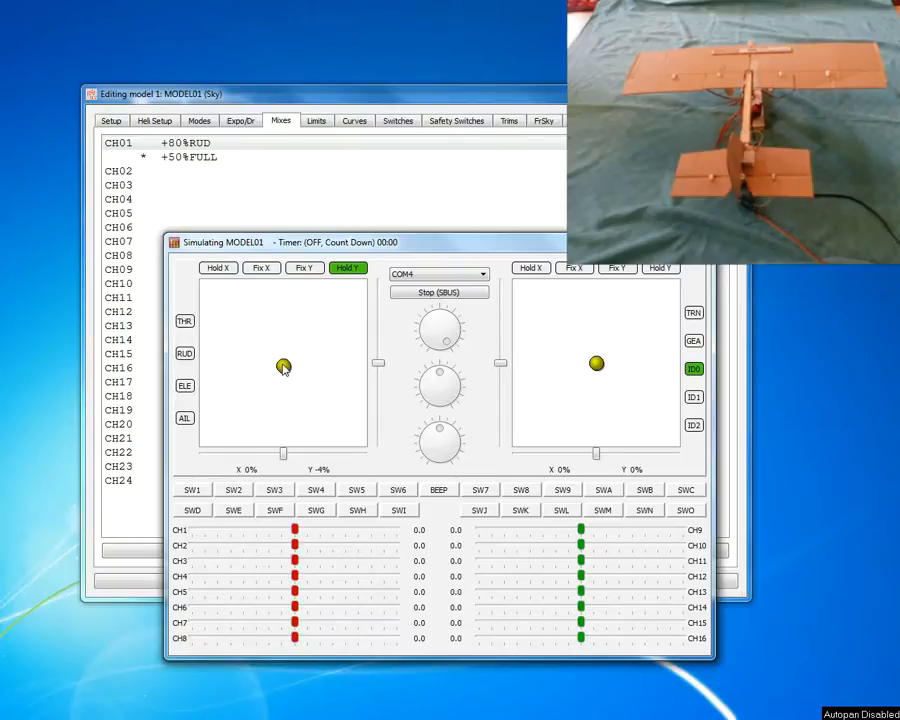
drag(284, 368, 210, 362)
drag(283, 364, 376, 362)
click(300, 188)
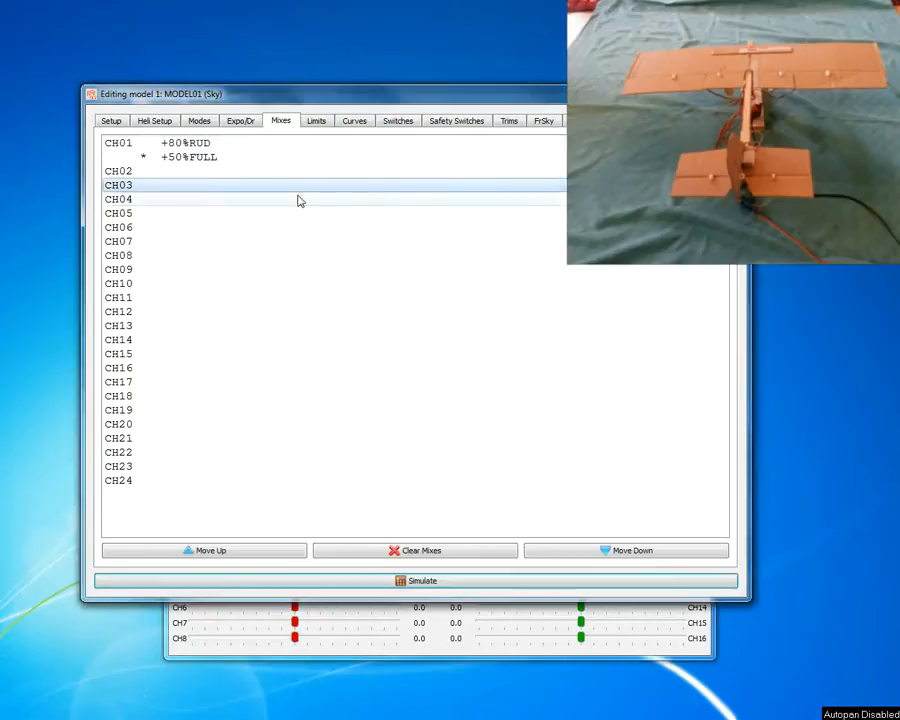
Set the weight of CH01's FULL multiply mix to 125.
click(184, 160)
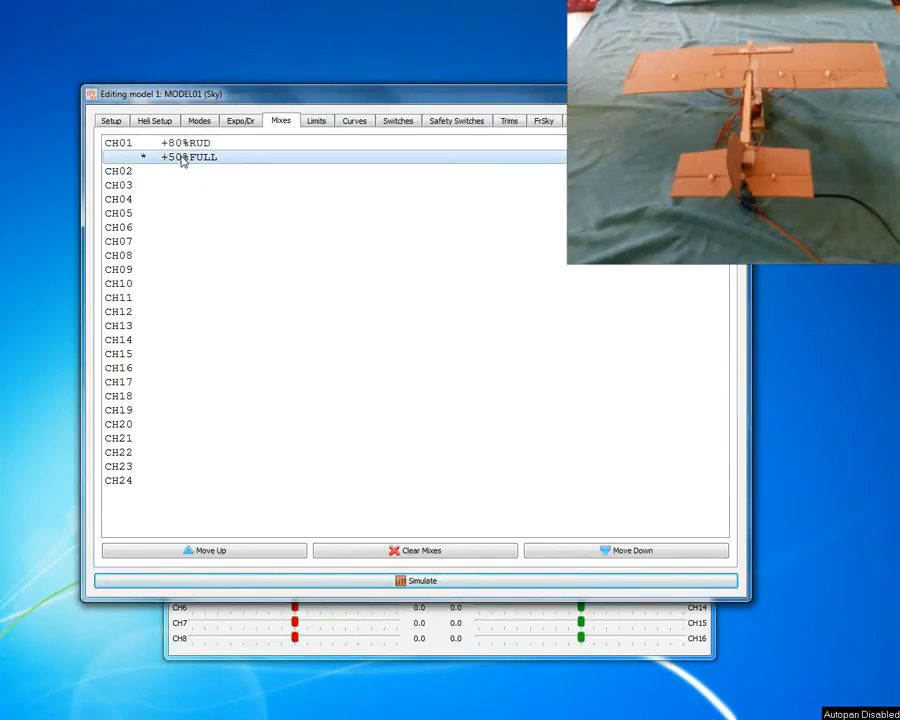
double_click(177, 160)
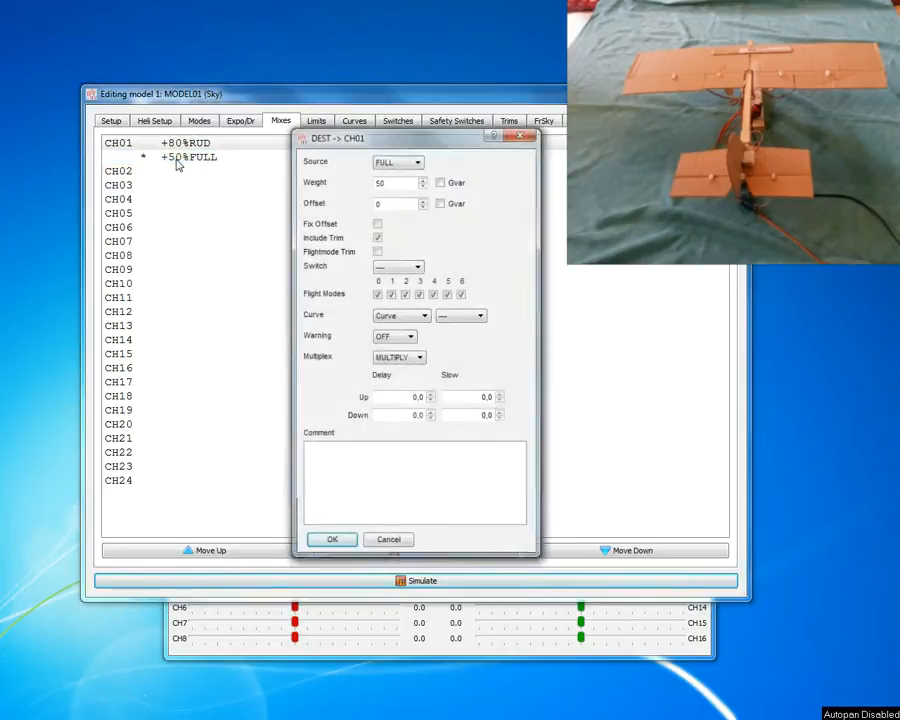
drag(396, 182, 357, 190)
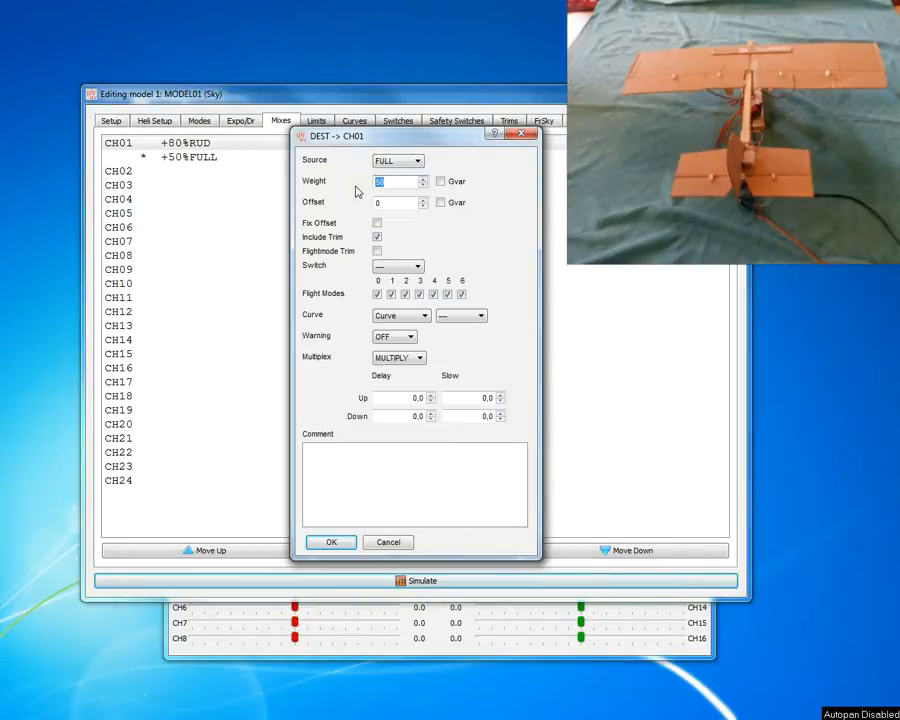
text(125)
click(336, 543)
Check CH1's output with the 125% multiply mix by moving the simulator's left stick sideways in both directions.
click(345, 580)
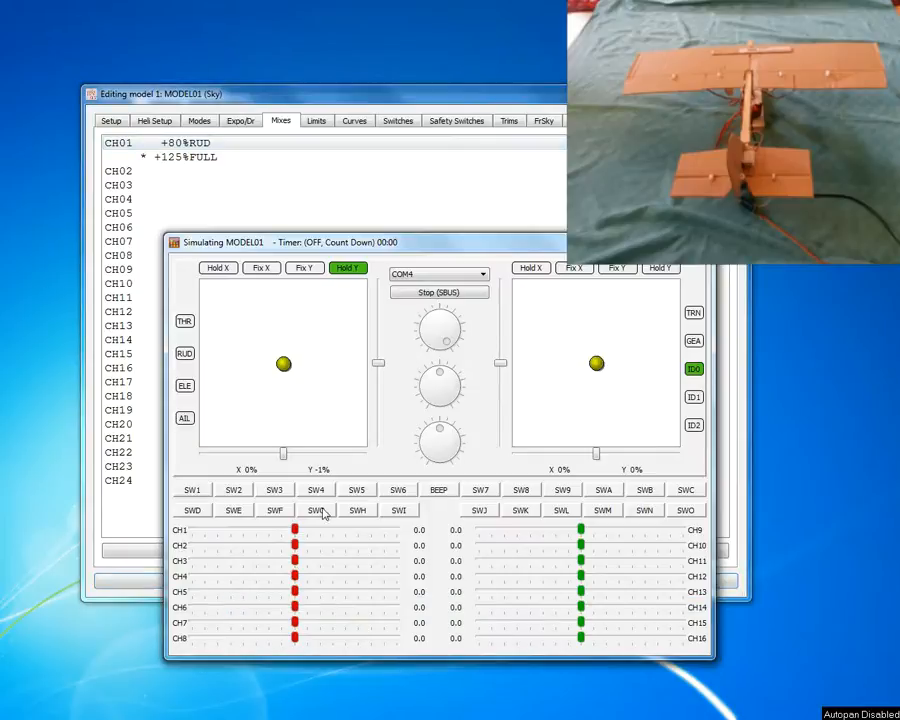
drag(284, 364, 199, 354)
drag(283, 350, 220, 355)
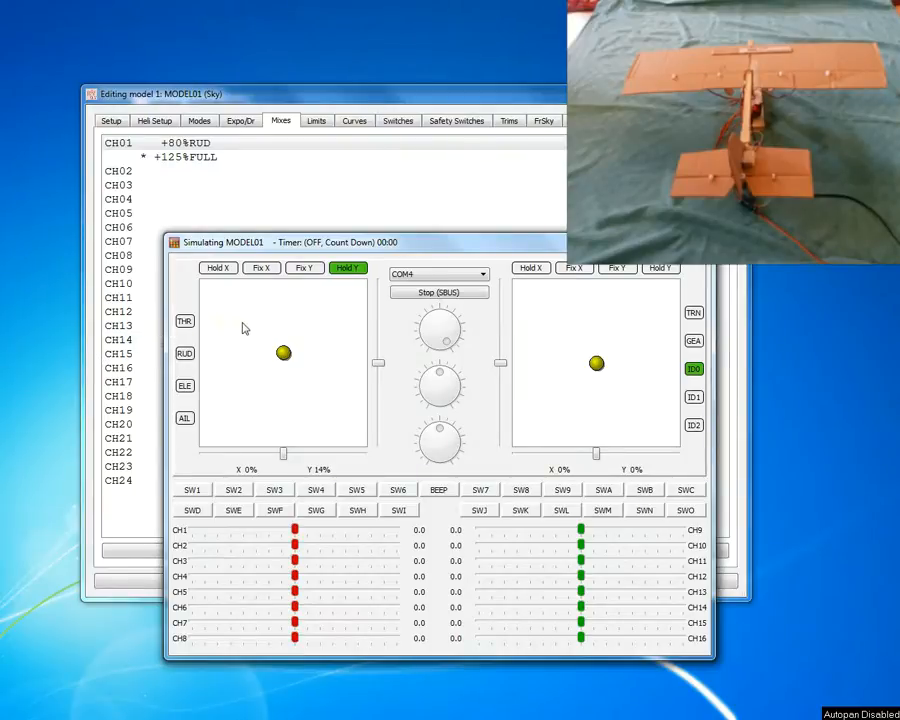
drag(283, 355, 355, 372)
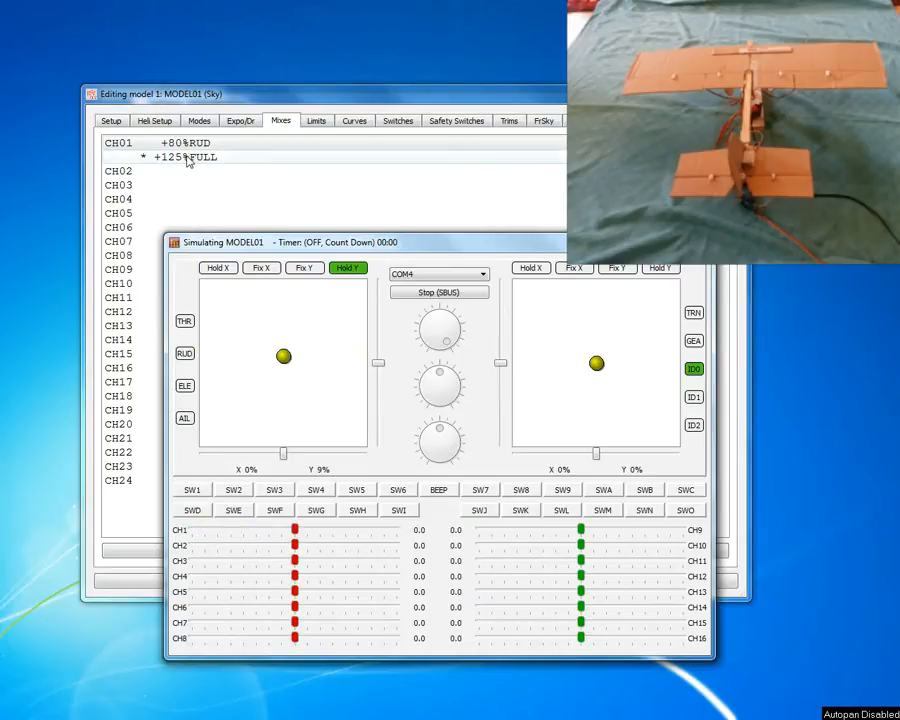
click(173, 185)
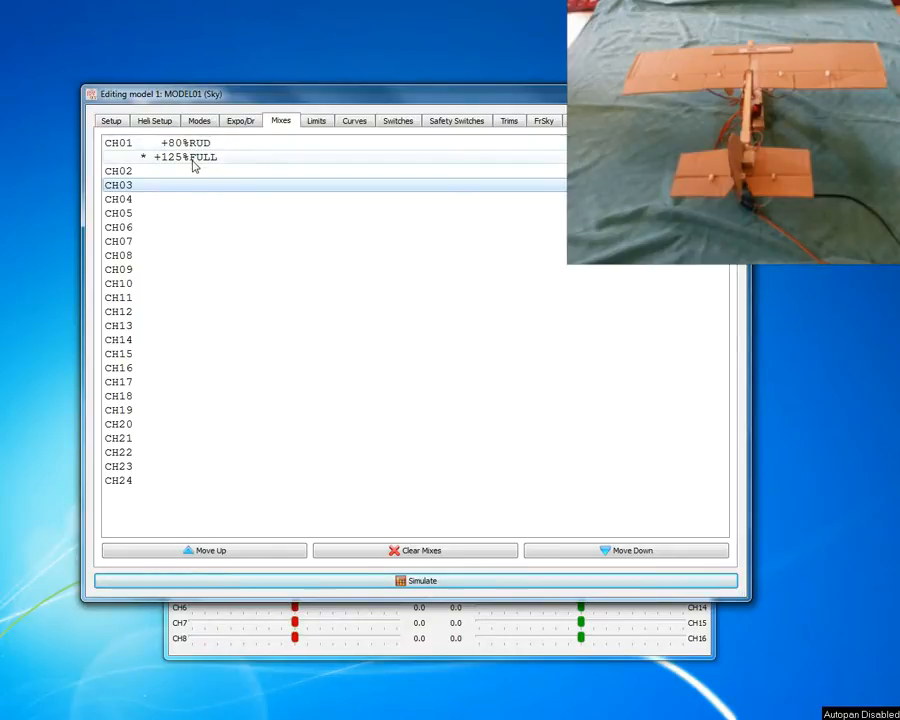
Edit CH01's multiply mix to use source P1 with weight 50 and offset 50, and enable Fix Offset.
click(194, 160)
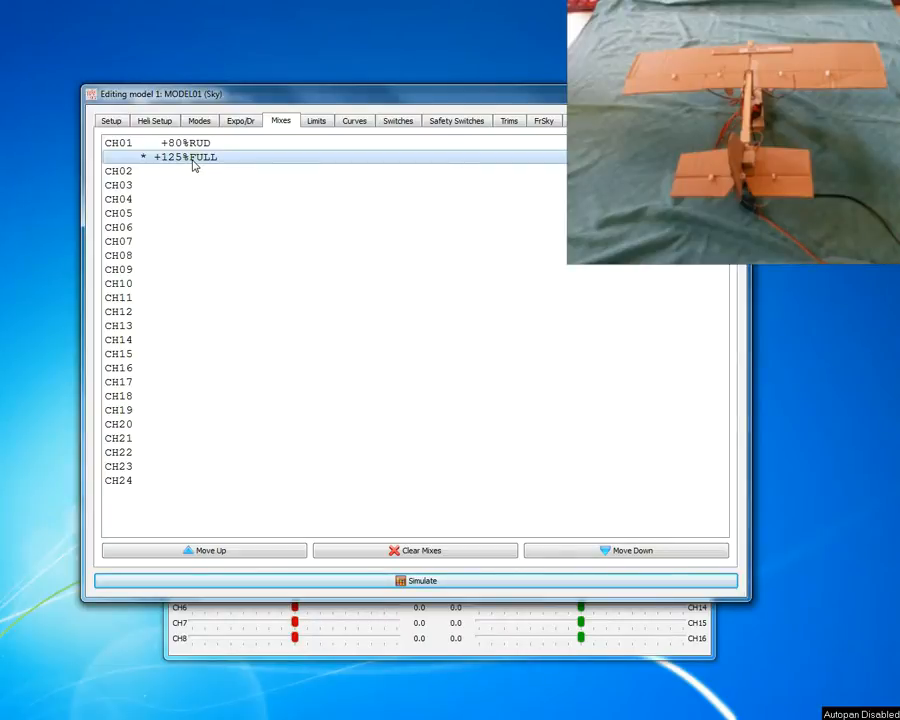
double_click(194, 160)
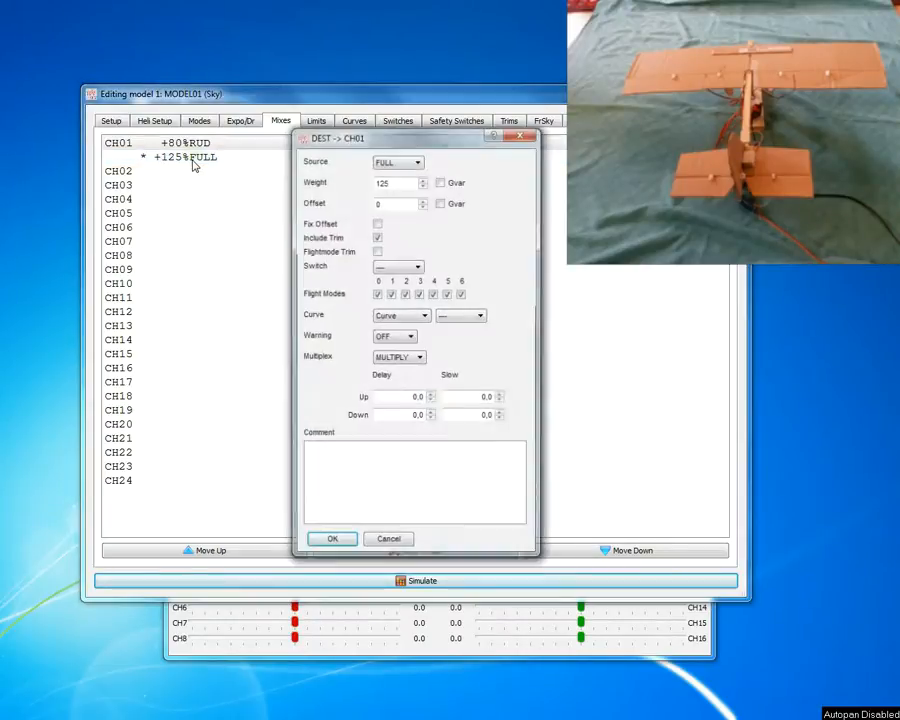
click(416, 166)
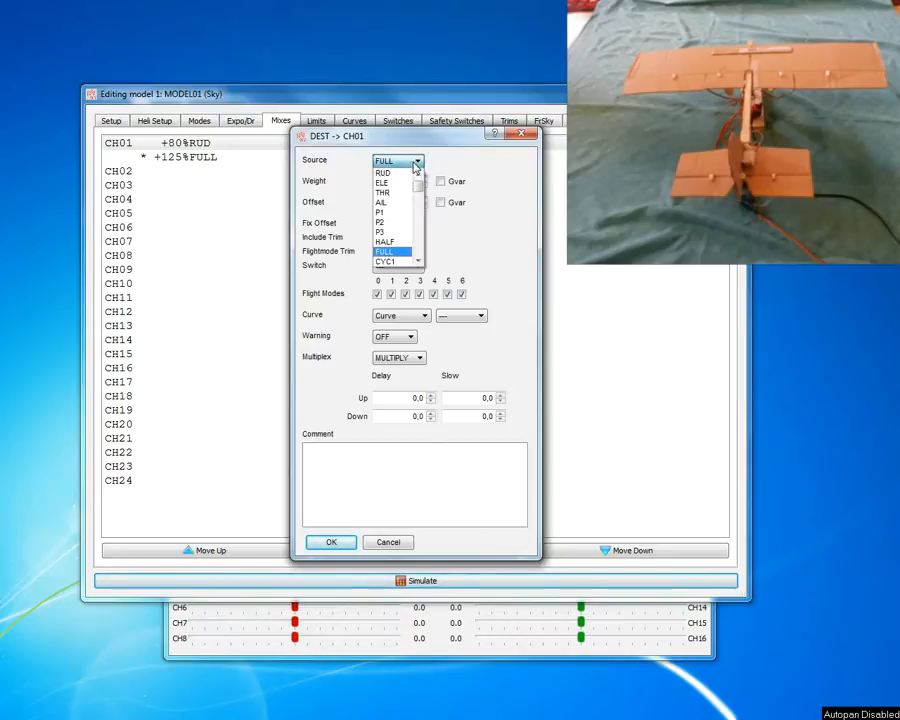
click(391, 221)
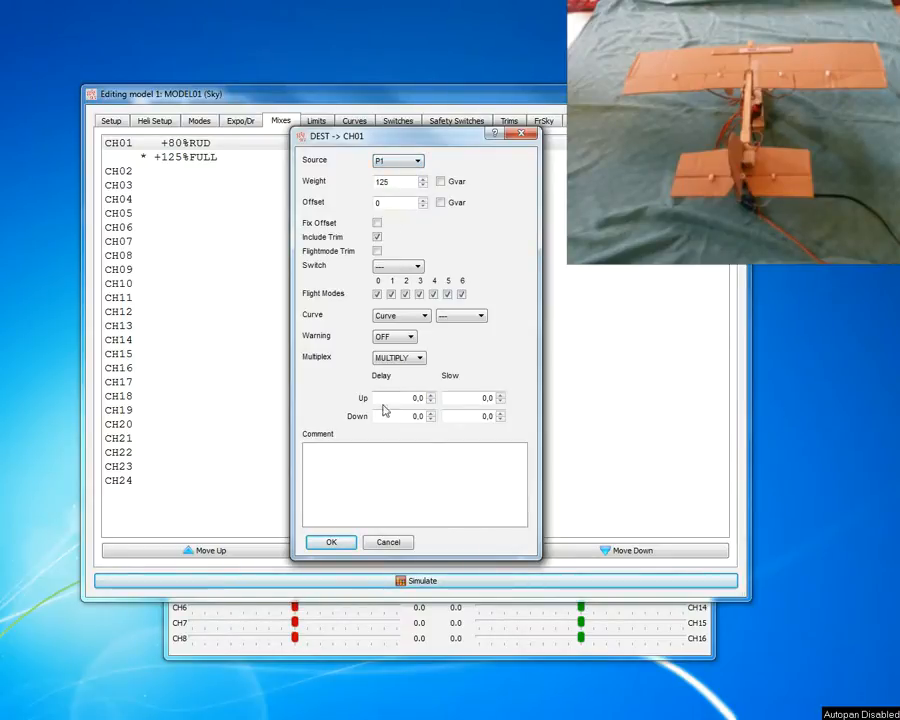
double_click(400, 182)
text(50)
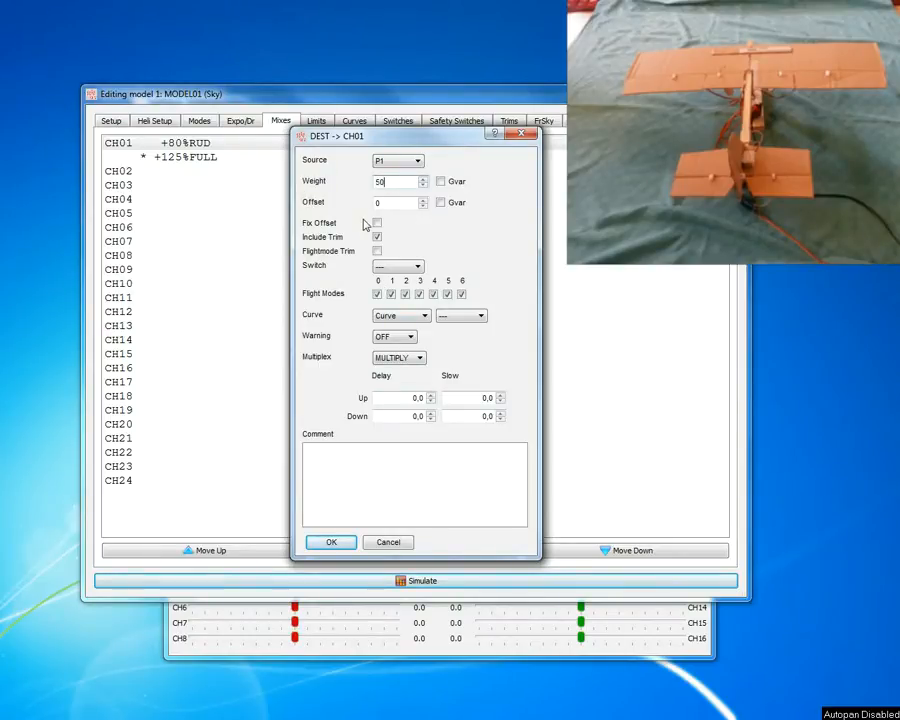
double_click(395, 203)
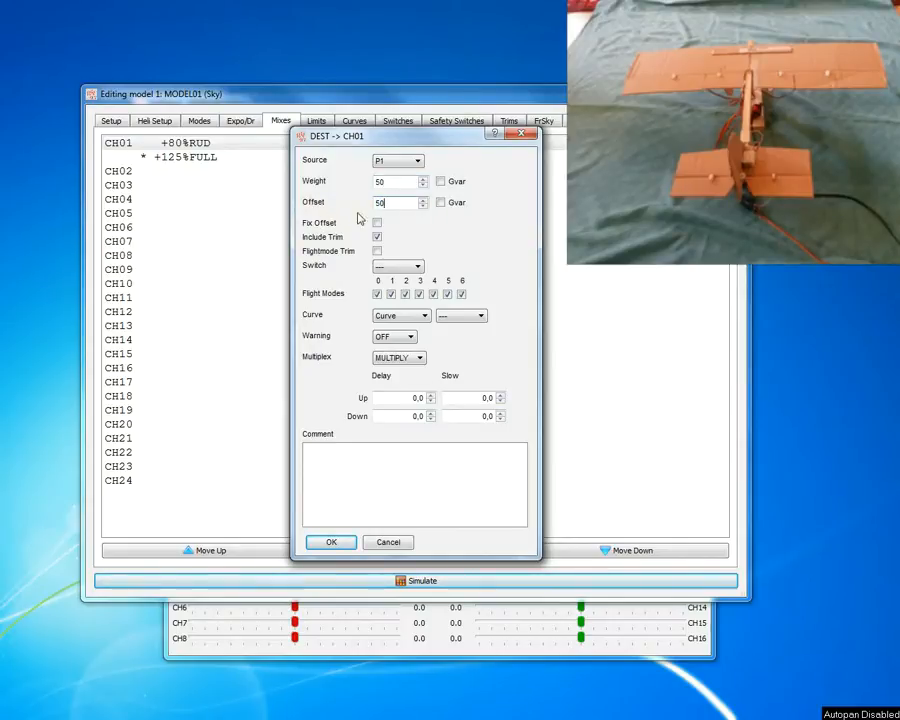
click(377, 223)
click(333, 543)
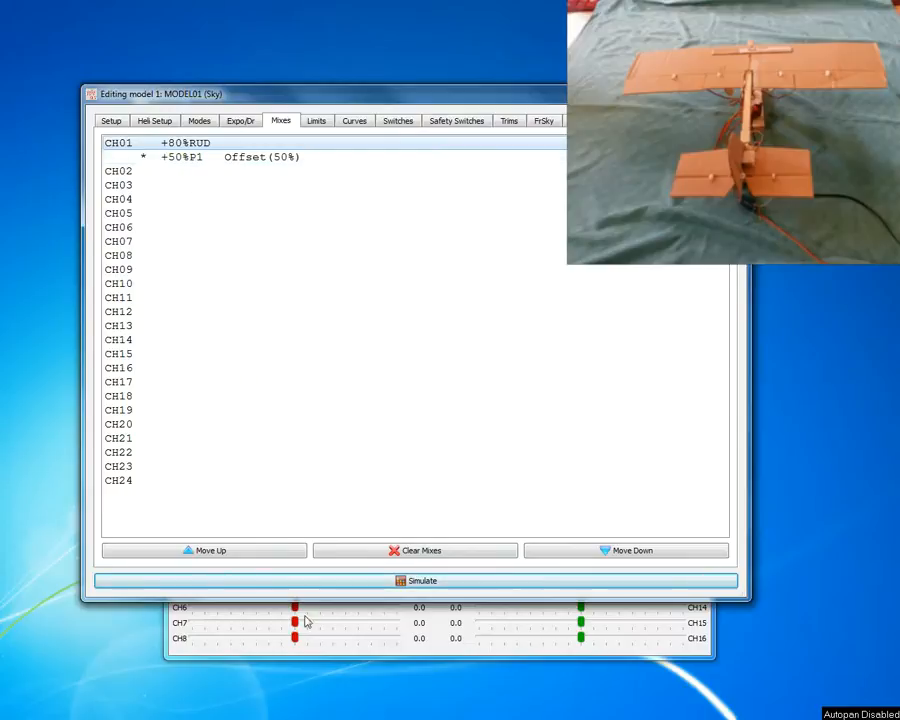
Check how CH1 responds to the P1 multiply mix by turning the simulator's first knob and moving the left stick.
click(347, 637)
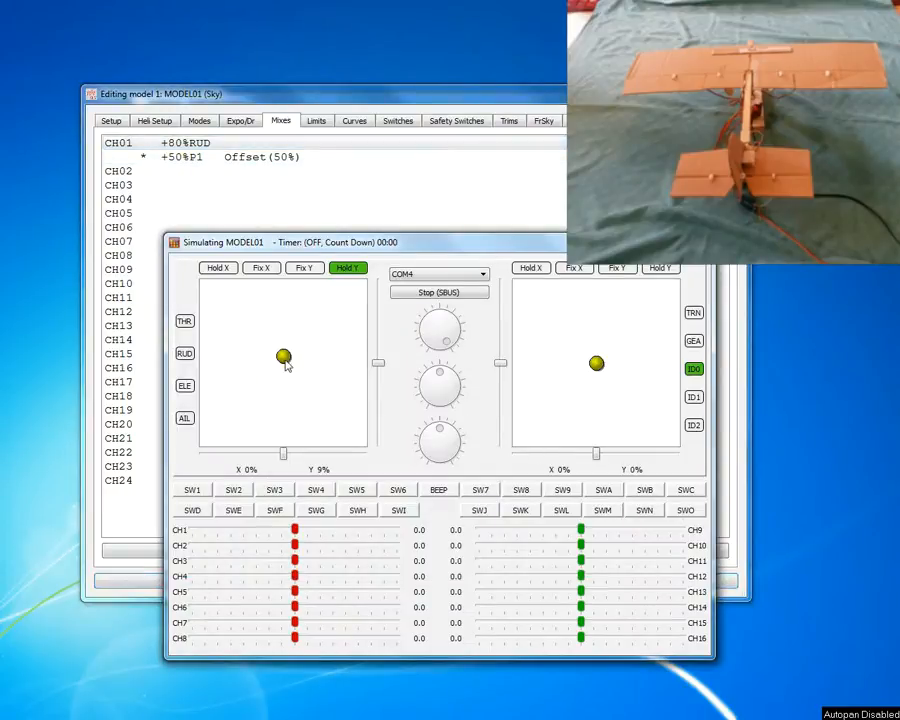
drag(454, 346, 432, 350)
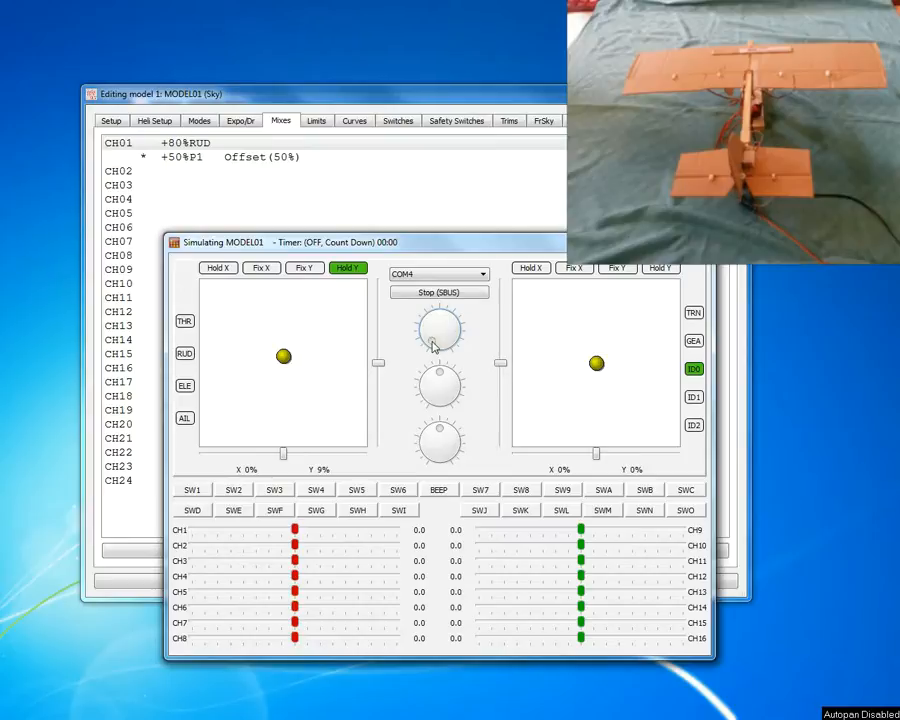
drag(432, 343, 452, 358)
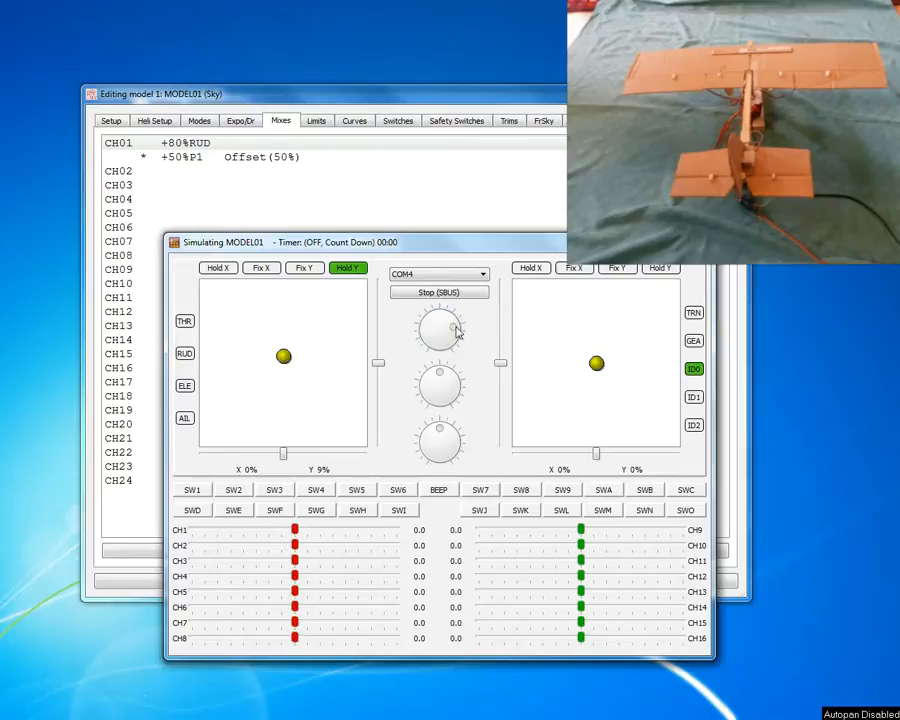
mouse_move(284, 357)
mouse_down()
mouse_move(378, 360)
mouse_move(180, 350)
mouse_move(381, 350)
mouse_move(217, 350)
mouse_move(286, 345)
mouse_up()
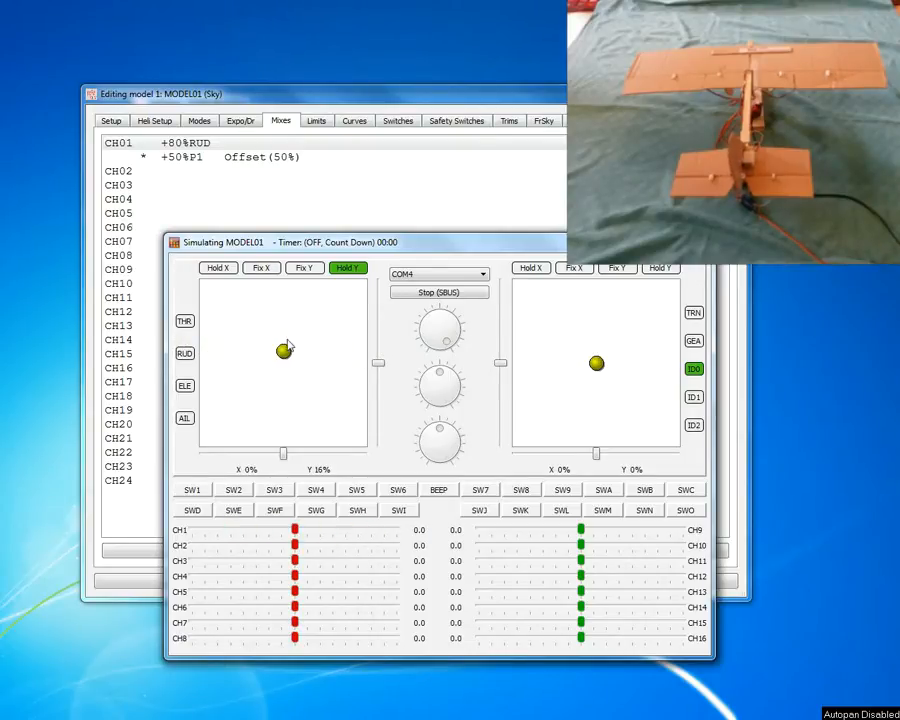
mouse_move(446, 342)
mouse_down()
mouse_move(453, 313)
mouse_move(426, 334)
mouse_move(449, 310)
mouse_move(459, 343)
mouse_move(452, 356)
mouse_up()
drag(286, 354, 230, 330)
Delete CH01's 80% RUD mix and bring up the simulator to check the P1 multiply mix on its own.
right_click(187, 146)
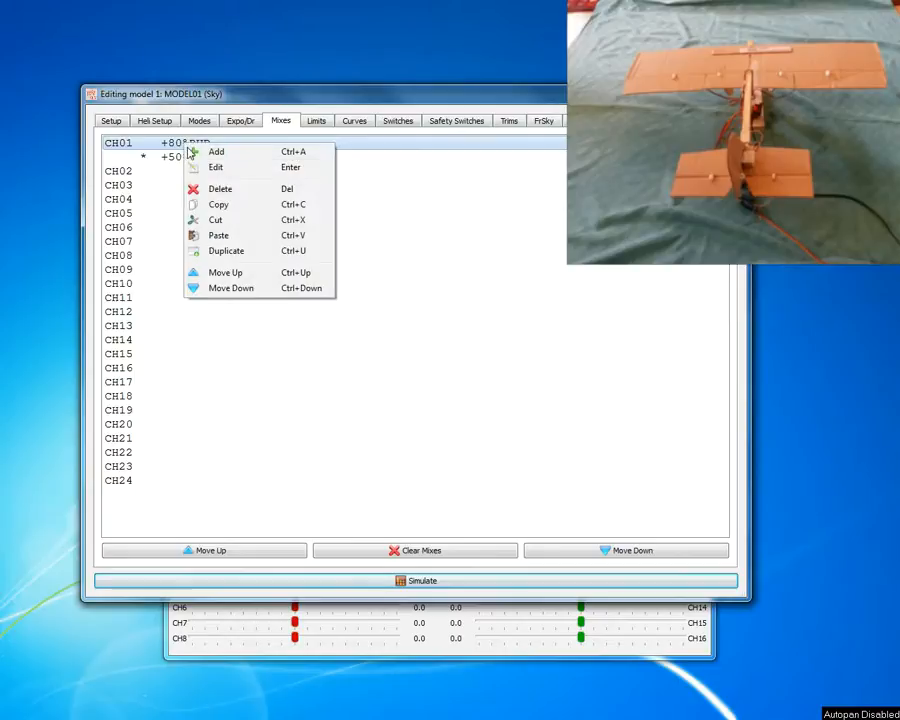
click(227, 191)
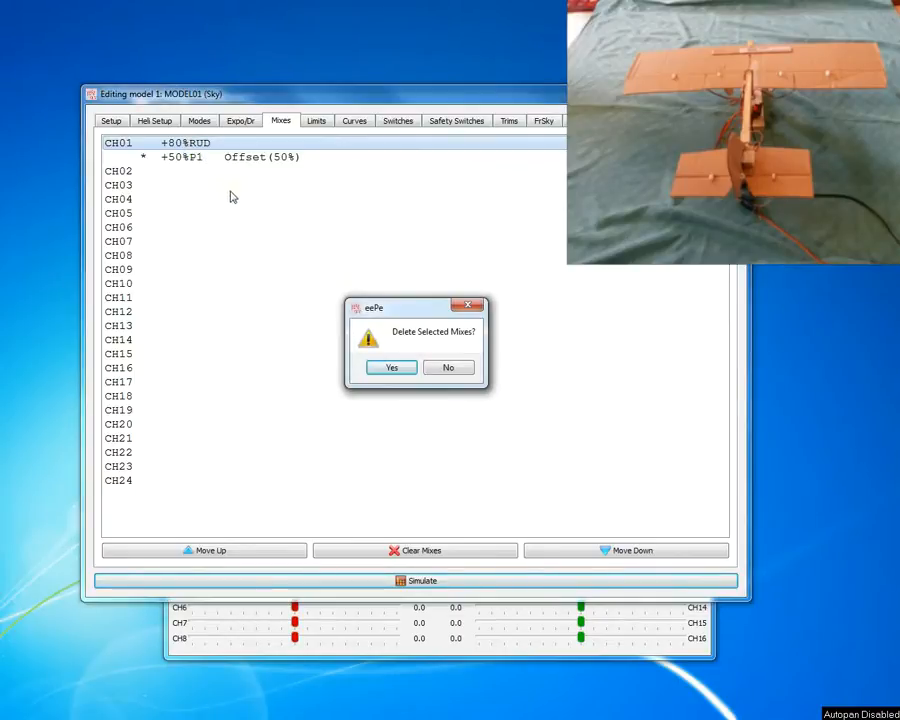
click(400, 373)
click(369, 634)
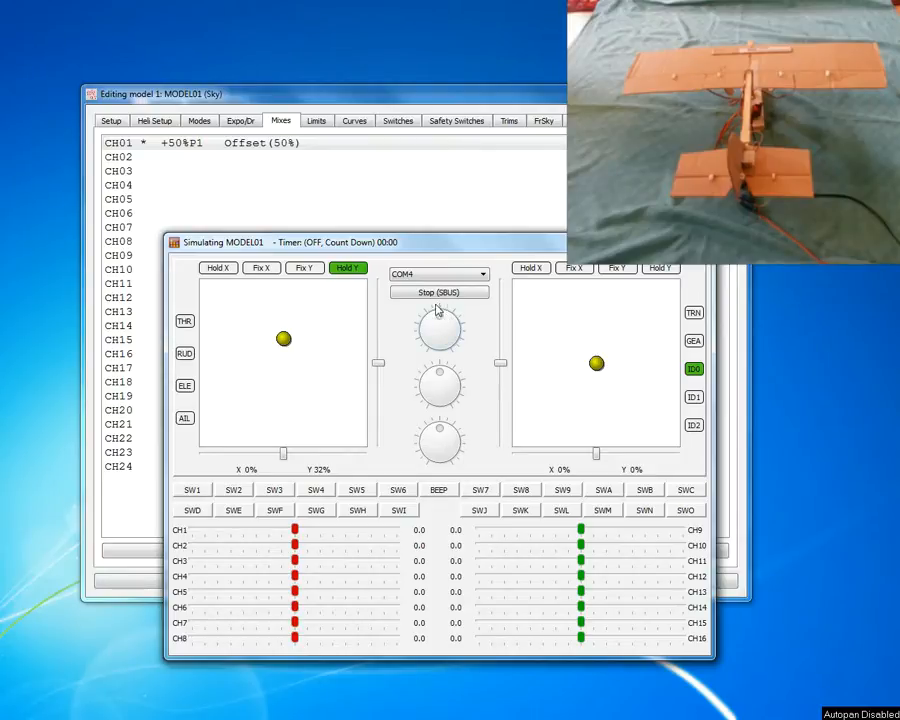
Change the Multiplex of CH01's P1 mix to ADD and check CH1 by turning the simulator's first knob.
click(198, 149)
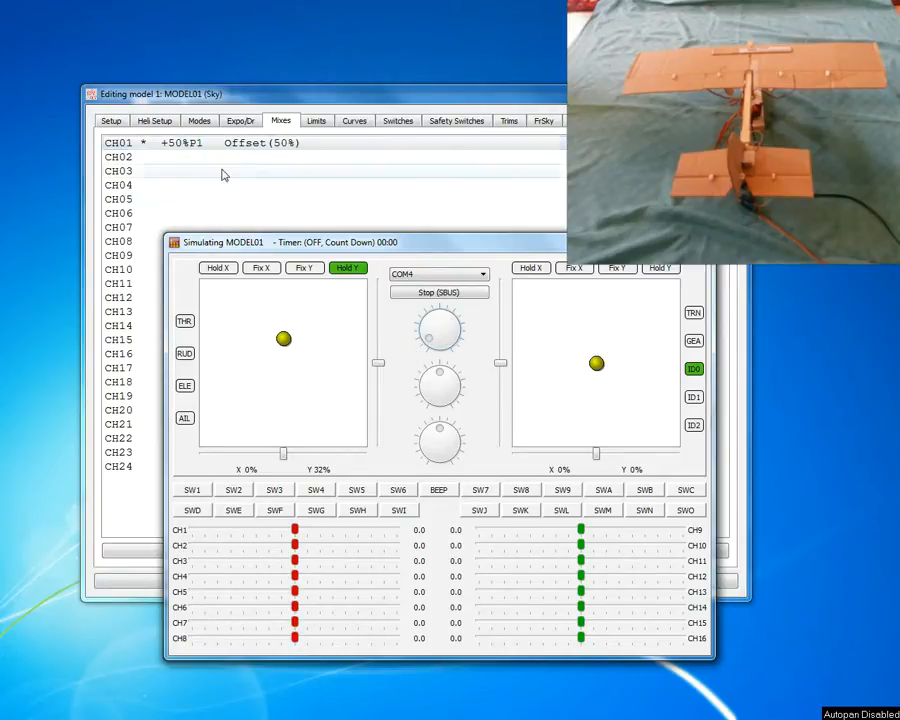
click(210, 150)
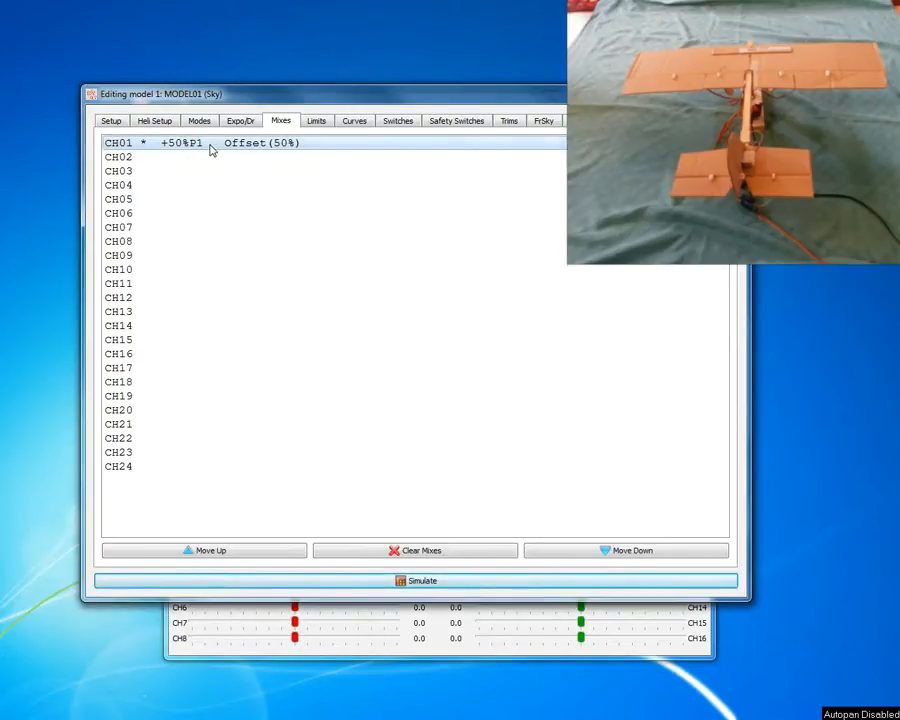
double_click(210, 150)
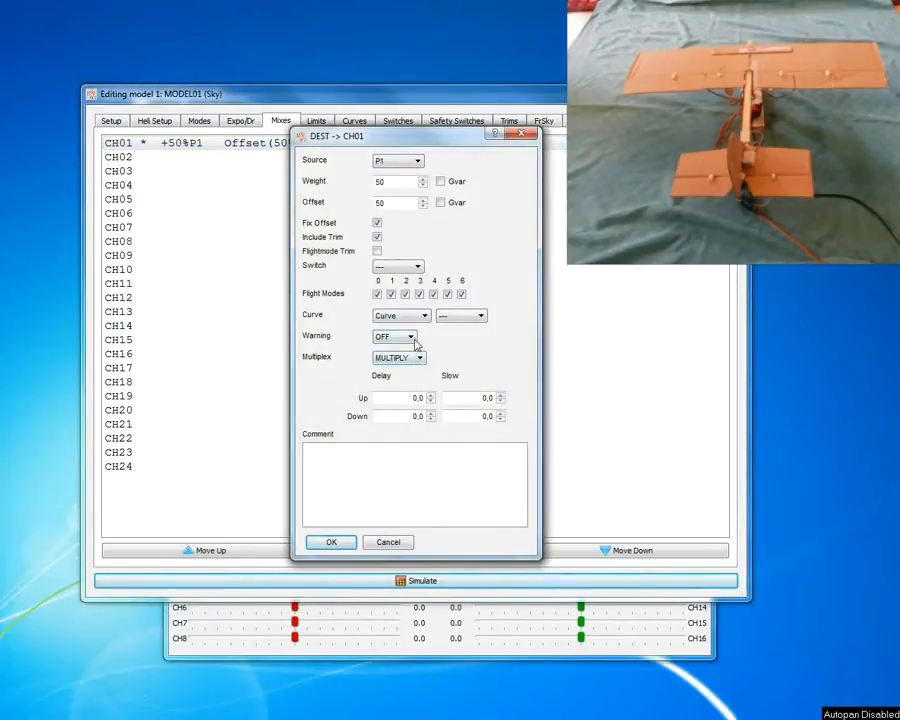
click(418, 358)
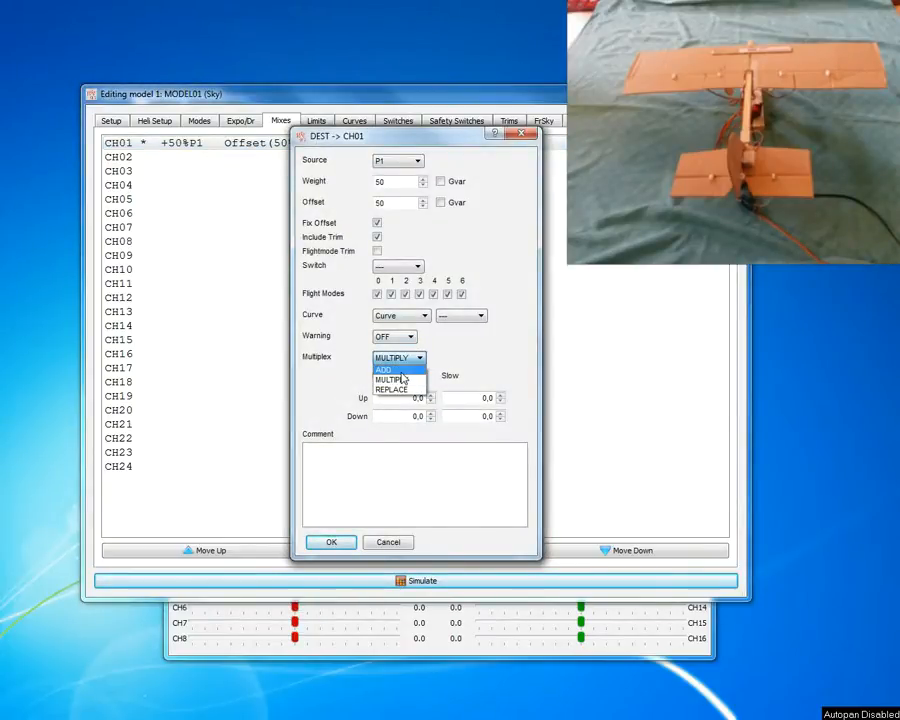
click(402, 371)
click(333, 541)
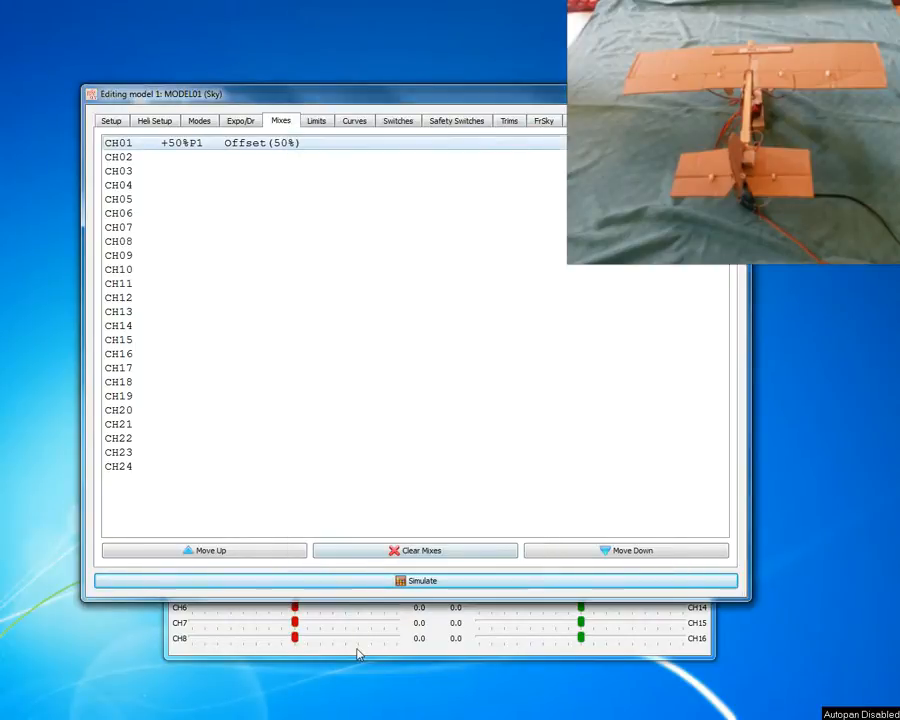
click(358, 649)
drag(432, 358, 426, 304)
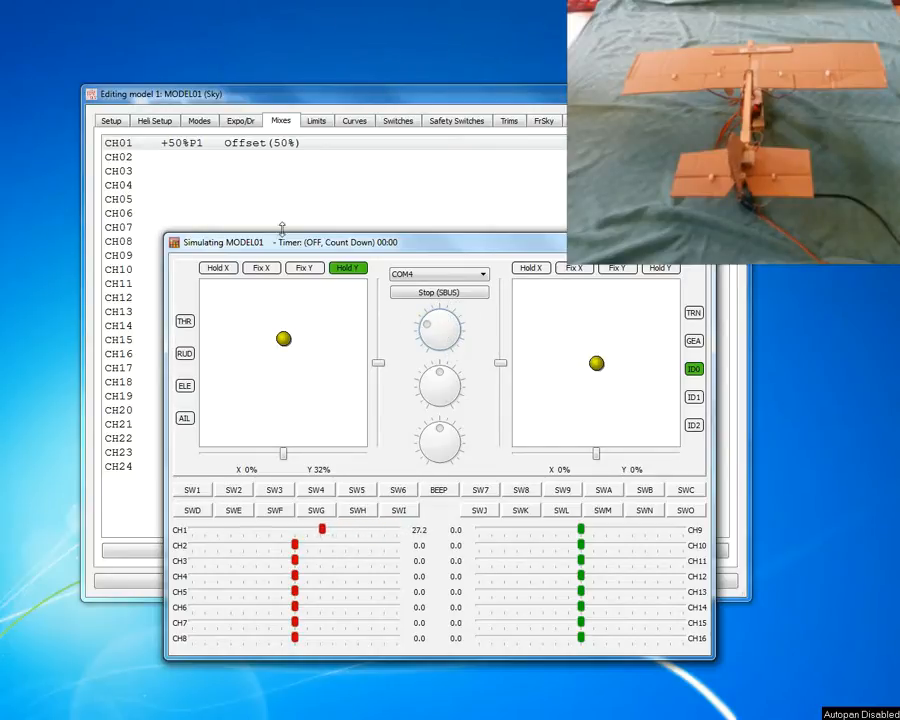
Add a RUD mix with weight 80 to CH01 and reorder the mixes so P1 comes after it.
click(195, 148)
right_click(195, 147)
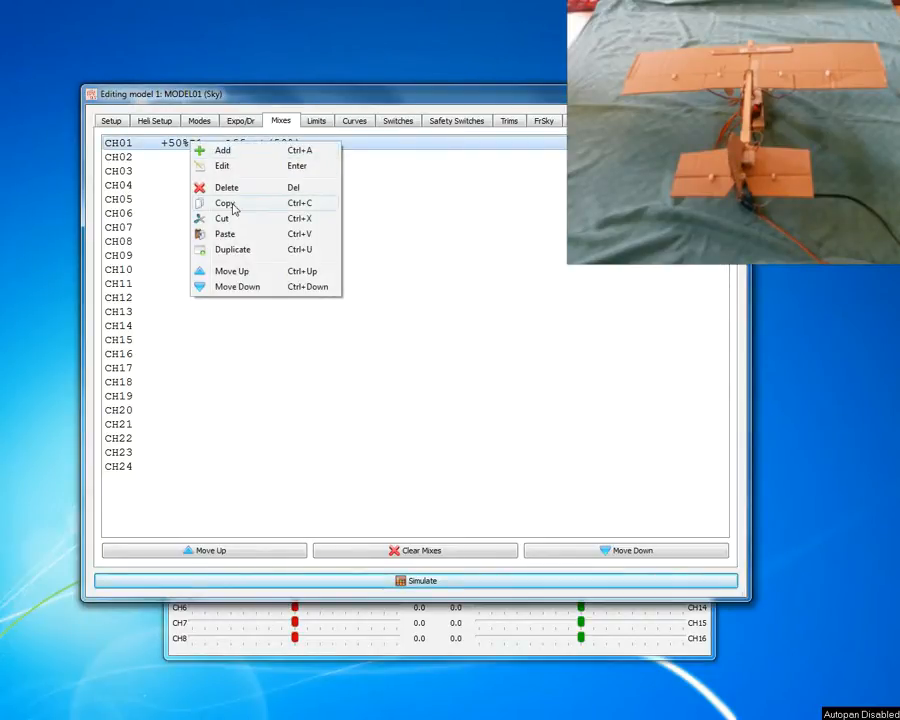
click(233, 155)
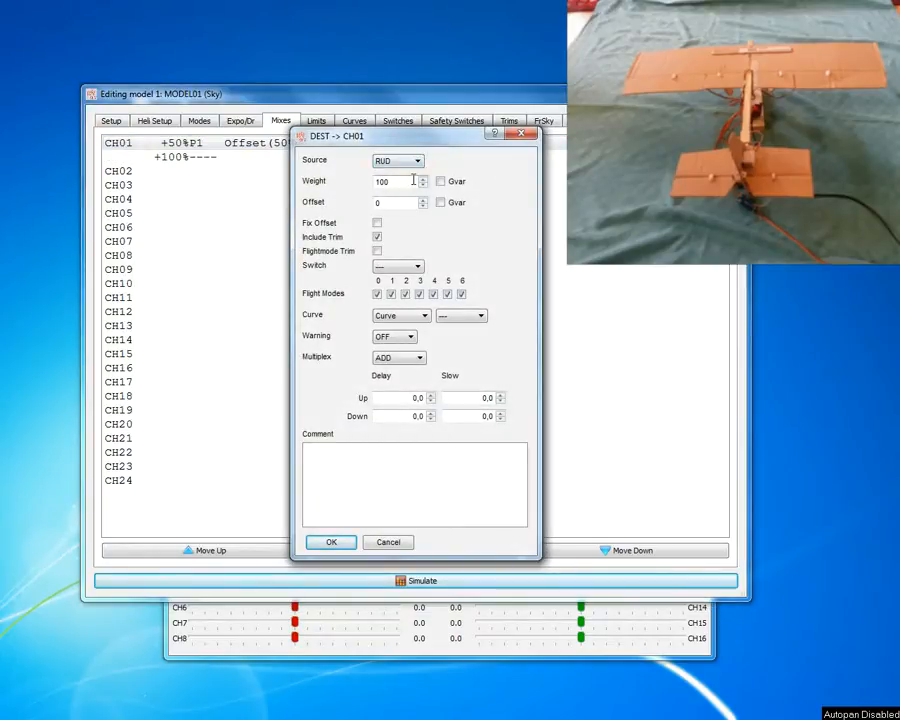
drag(403, 183, 297, 191)
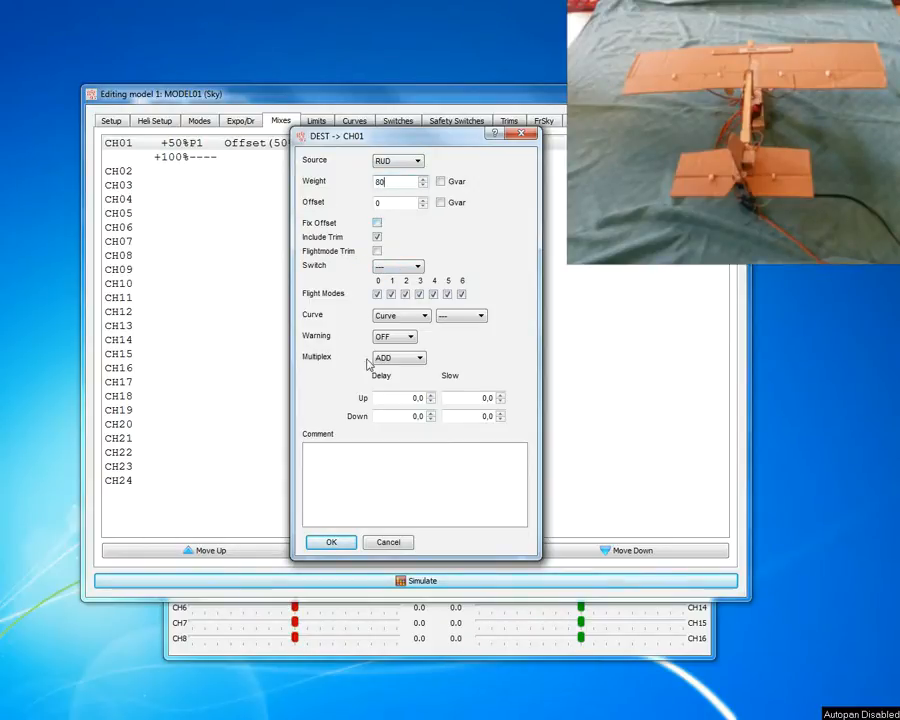
click(331, 543)
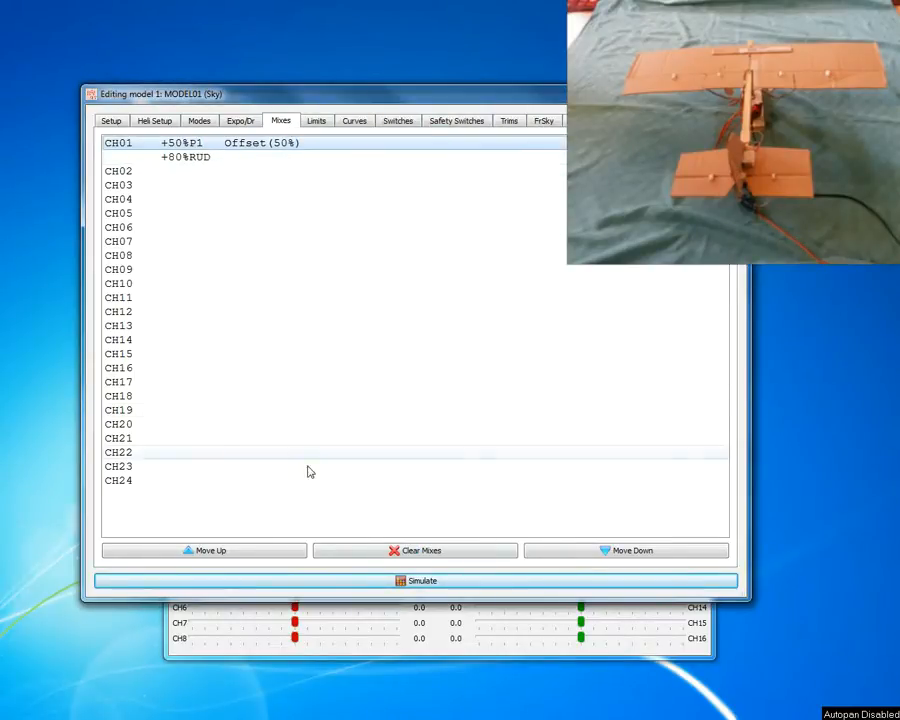
click(628, 551)
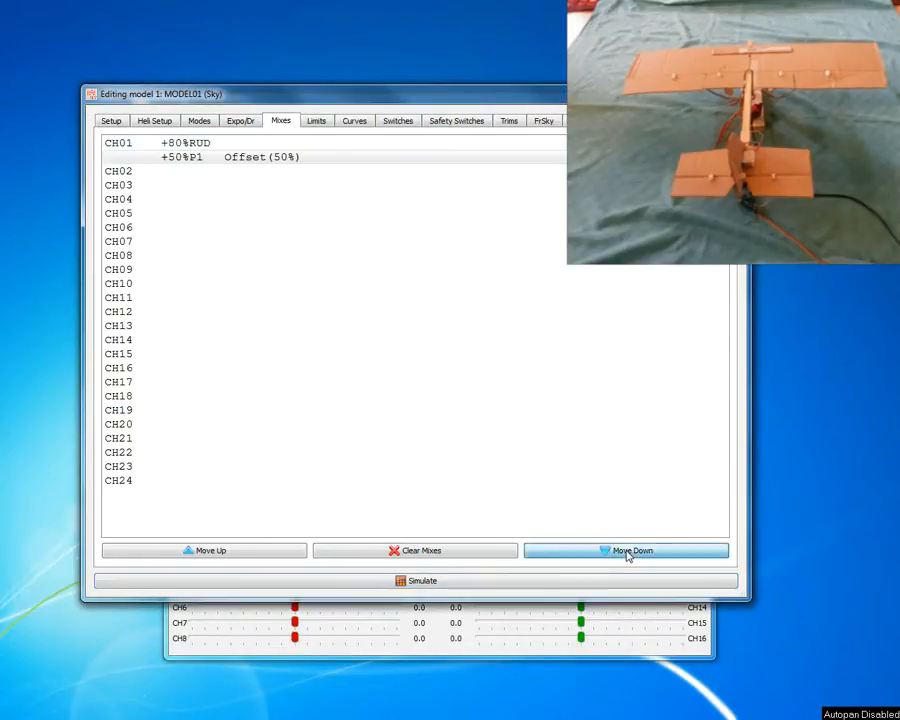
Set the Multiplex of CH01's P1 mix to MULTIPLY.
double_click(192, 157)
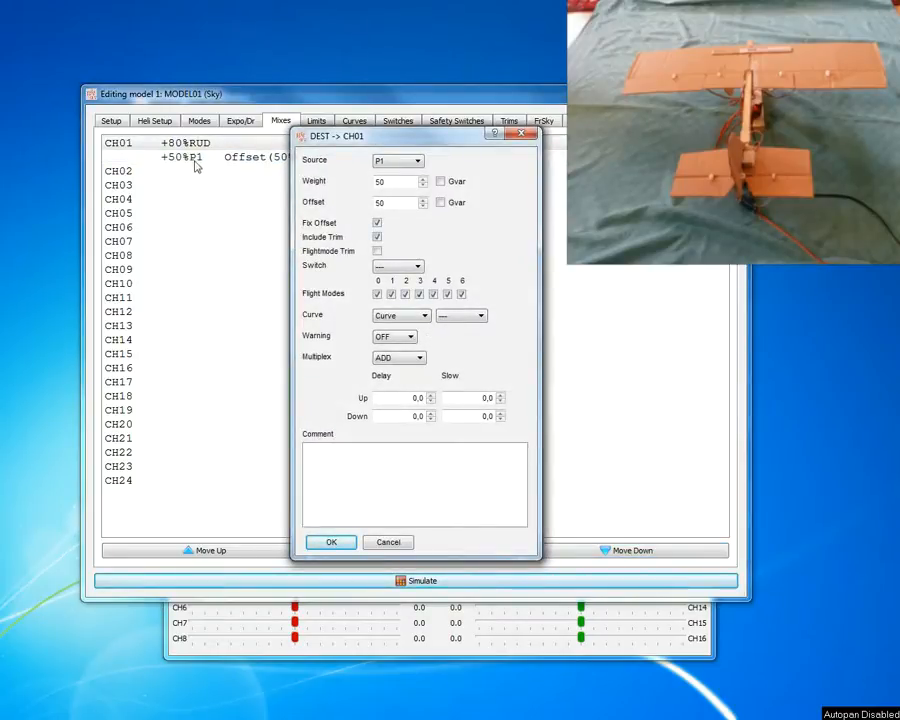
click(420, 358)
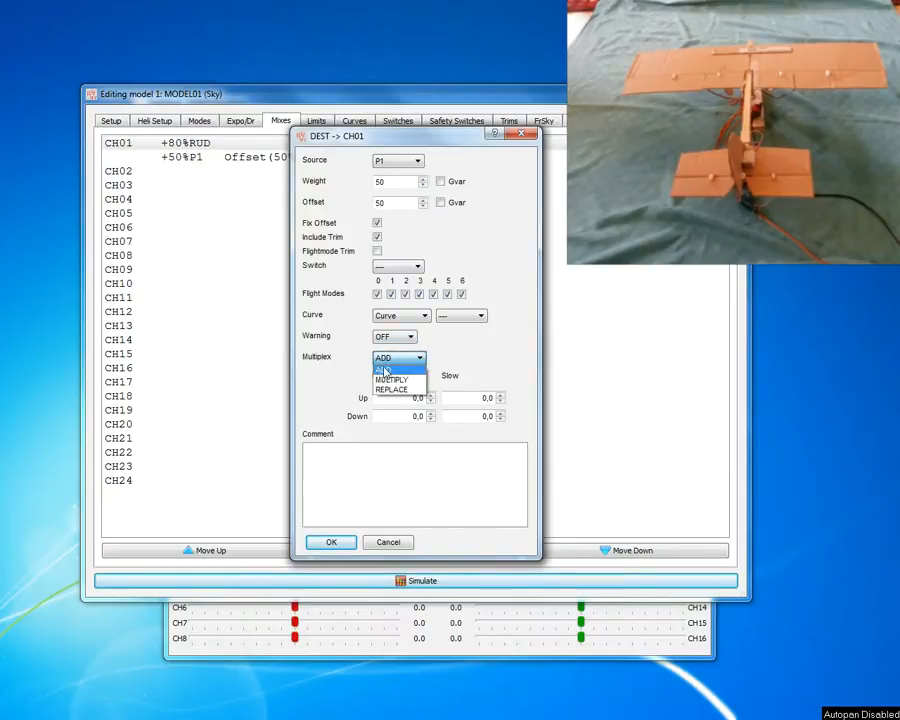
click(393, 380)
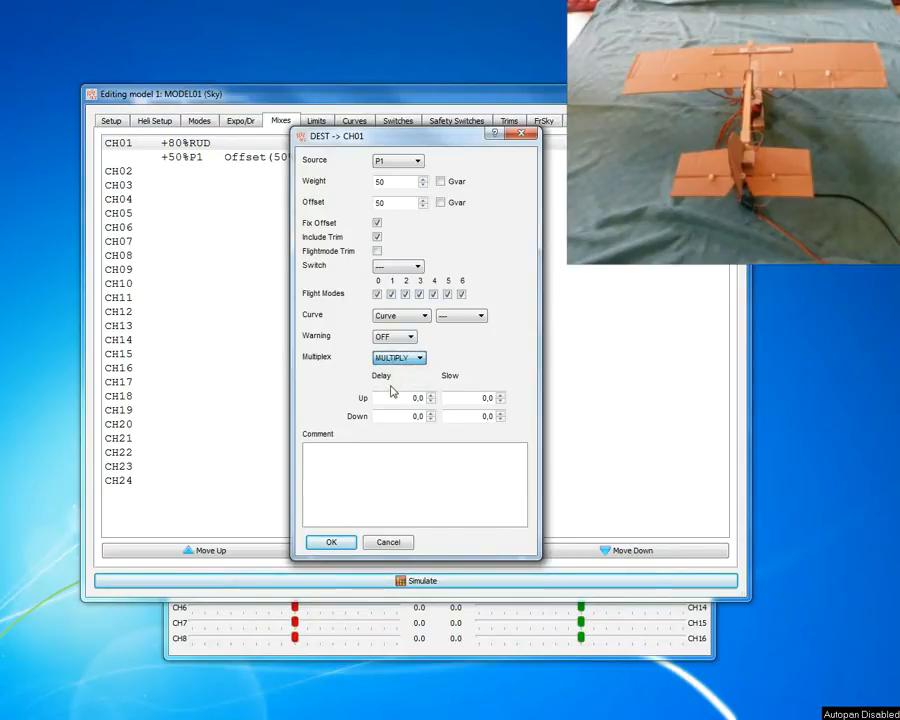
click(332, 543)
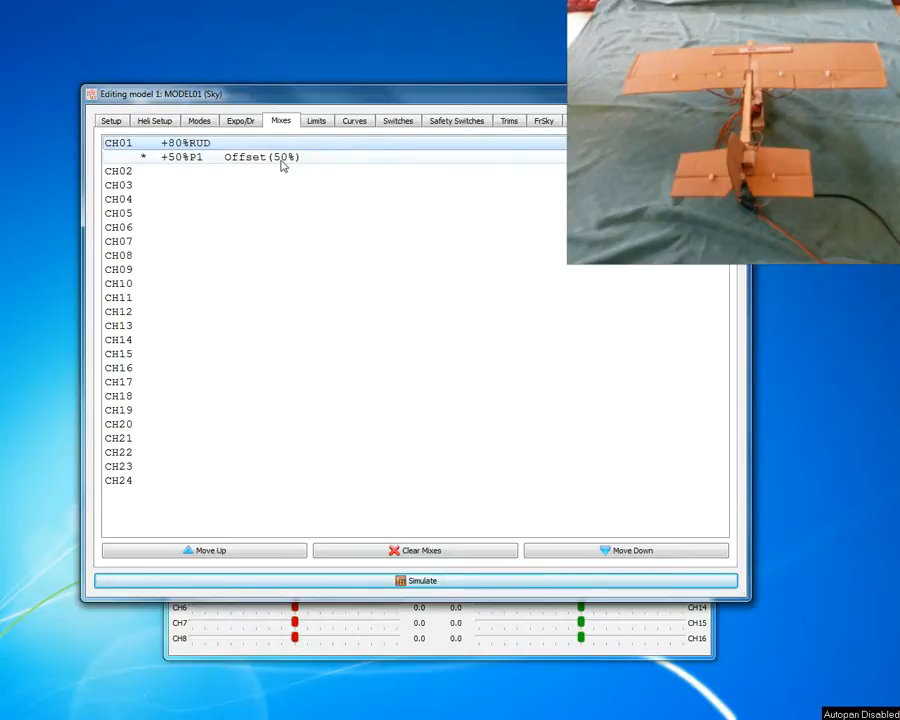
Check CH1's output in the simulator by moving the left stick sideways with the P1 knob at high, middle and low positions.
click(380, 580)
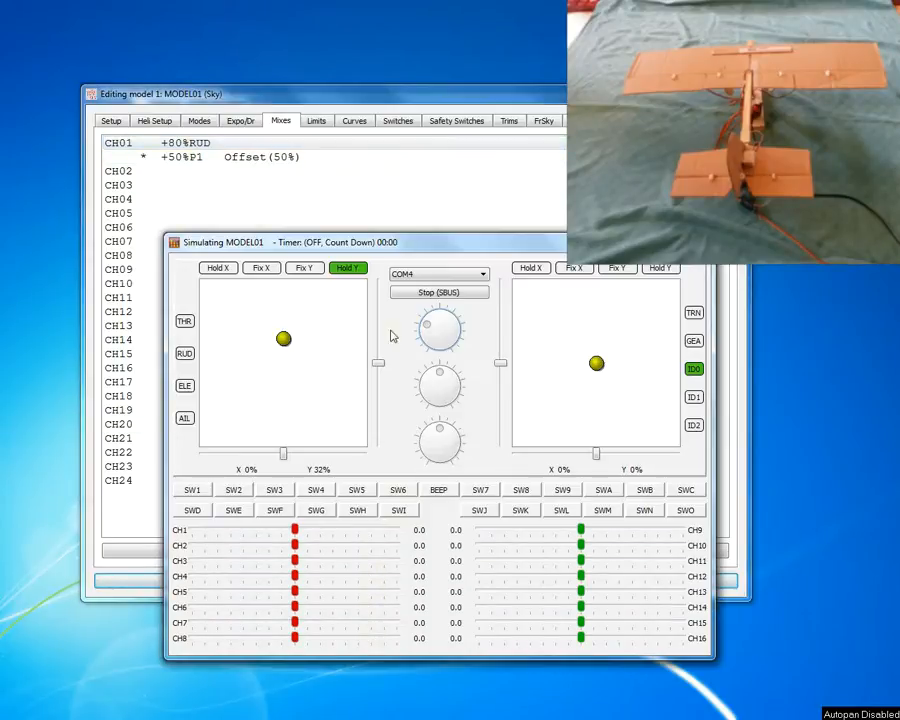
drag(395, 245, 451, 213)
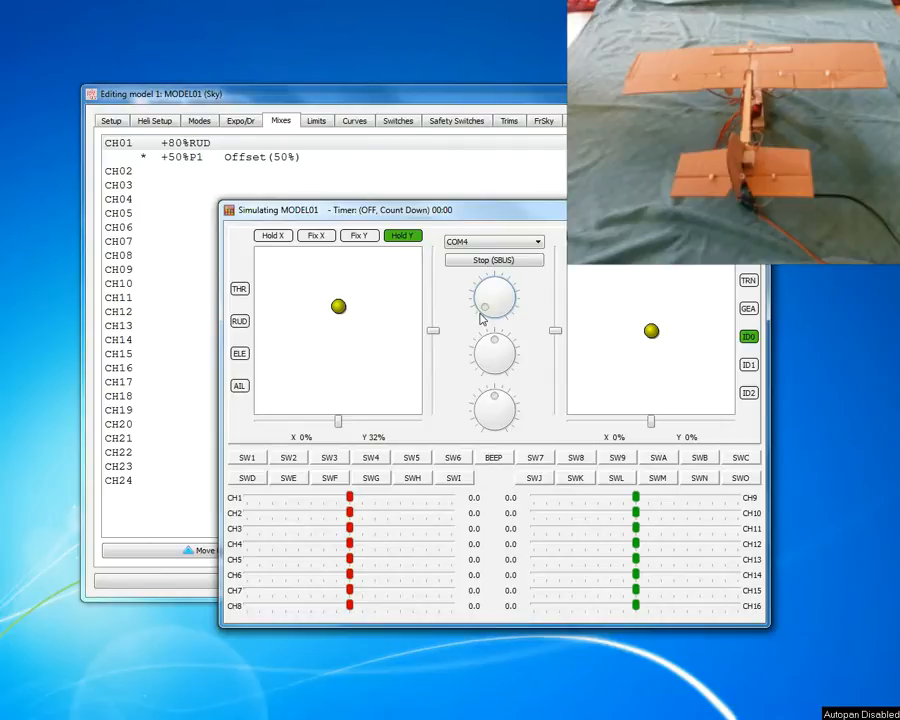
mouse_move(501, 287)
mouse_down()
mouse_move(513, 295)
mouse_move(510, 322)
mouse_move(505, 269)
mouse_up()
drag(503, 296, 508, 317)
drag(344, 307, 315, 322)
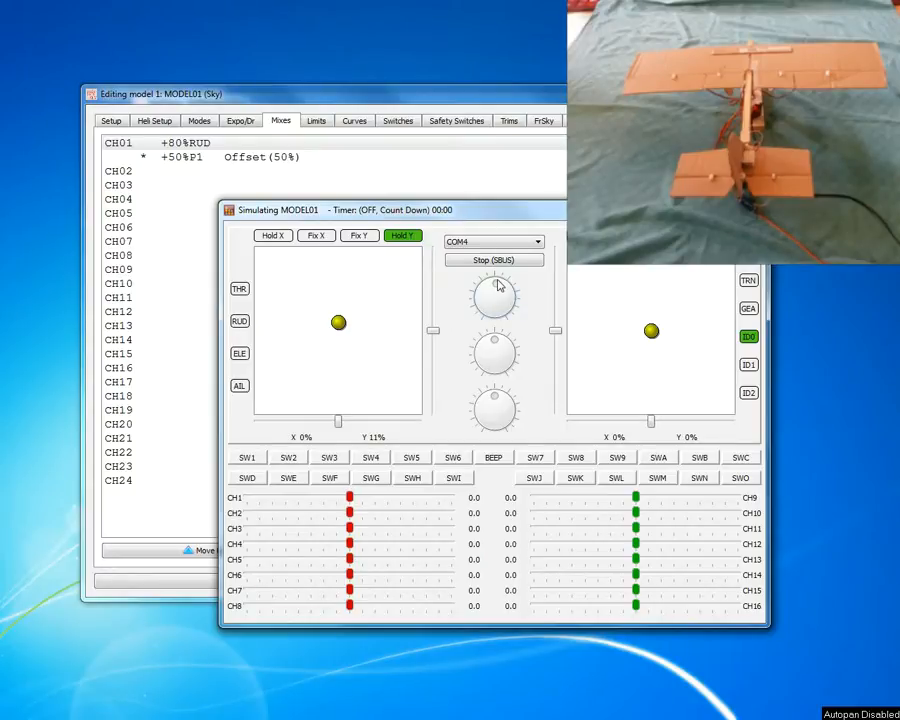
drag(339, 323, 284, 327)
drag(353, 325, 290, 322)
drag(490, 290, 480, 324)
drag(340, 323, 327, 344)
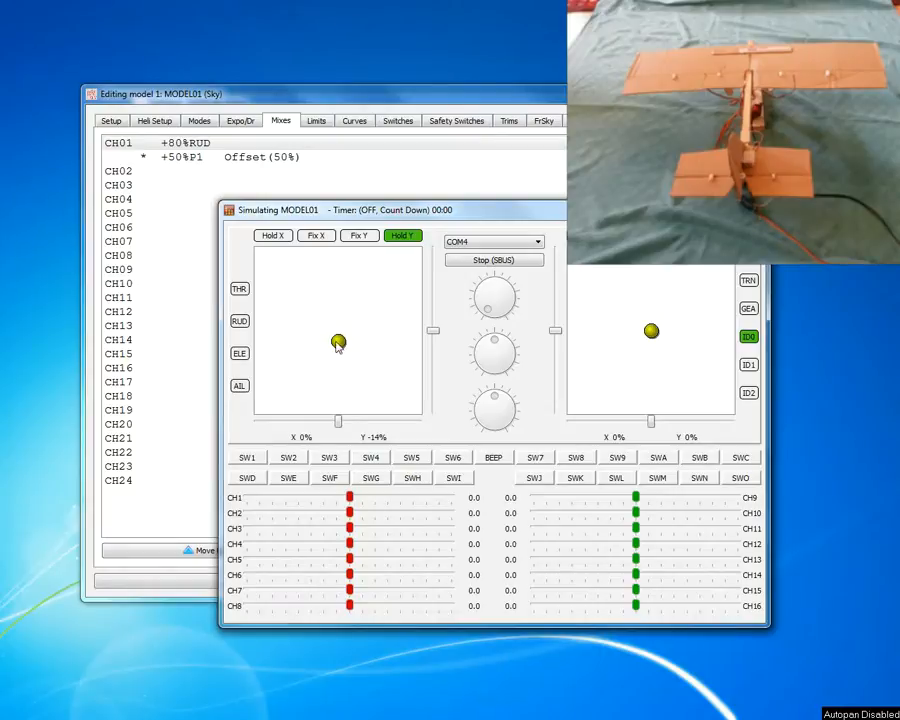
mouse_move(341, 344)
mouse_down()
mouse_move(305, 346)
mouse_move(374, 342)
mouse_move(352, 343)
mouse_up()
Check the P1 knob's effect on CH1 with the left stick held at about 85% X, release Hold X, and recheck with the knob low.
drag(339, 340, 410, 340)
click(272, 236)
mouse_move(504, 287)
mouse_down()
mouse_move(500, 346)
mouse_move(515, 321)
mouse_move(482, 281)
mouse_move(512, 305)
mouse_up()
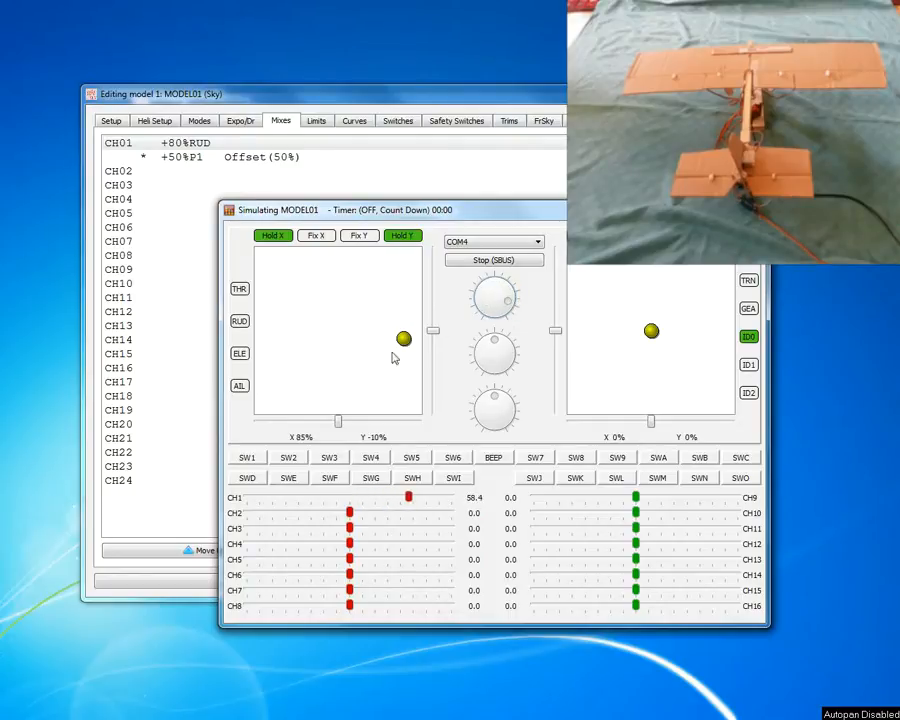
click(270, 236)
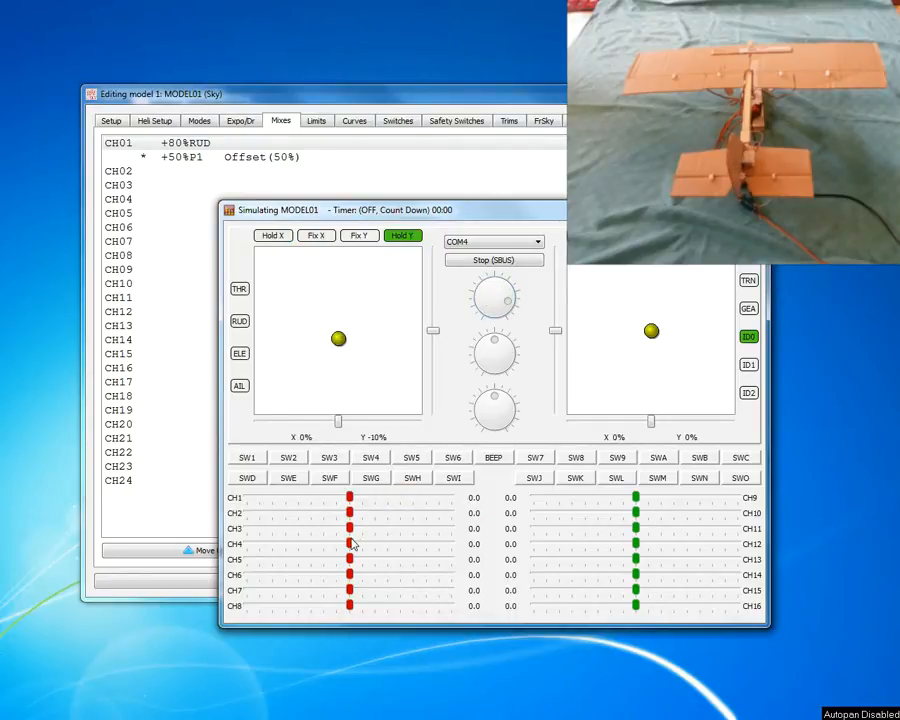
drag(510, 283, 483, 323)
mouse_move(336, 338)
mouse_down()
mouse_move(392, 341)
mouse_move(327, 347)
mouse_move(404, 325)
mouse_move(311, 330)
mouse_move(392, 326)
mouse_move(394, 336)
mouse_move(317, 335)
mouse_move(328, 330)
mouse_up()
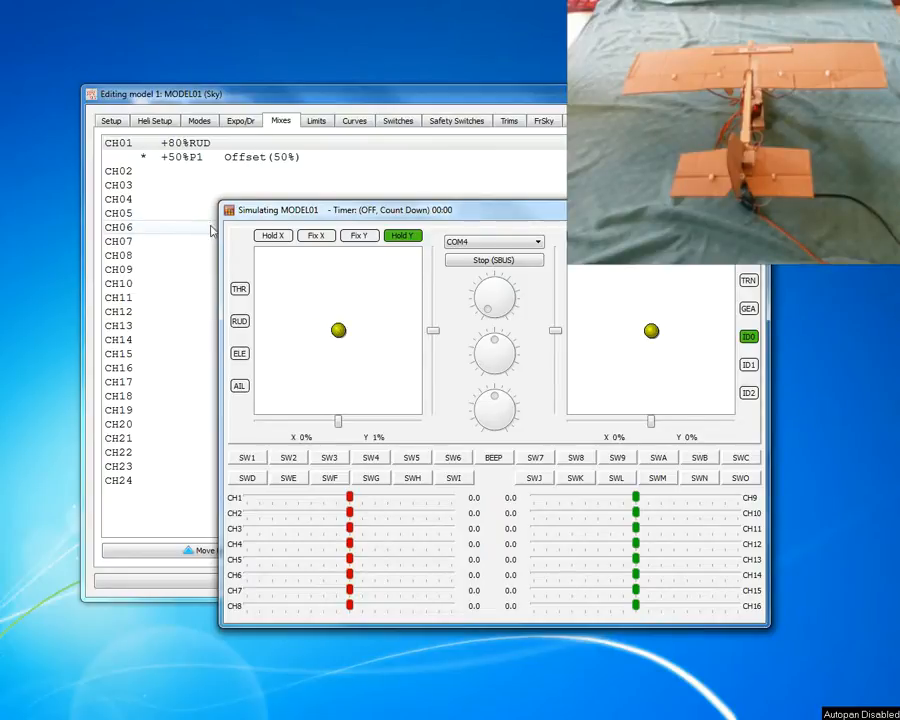
Set the offset of CH01's P1 multiply mix to 75 and its weight to 25.
double_click(213, 160)
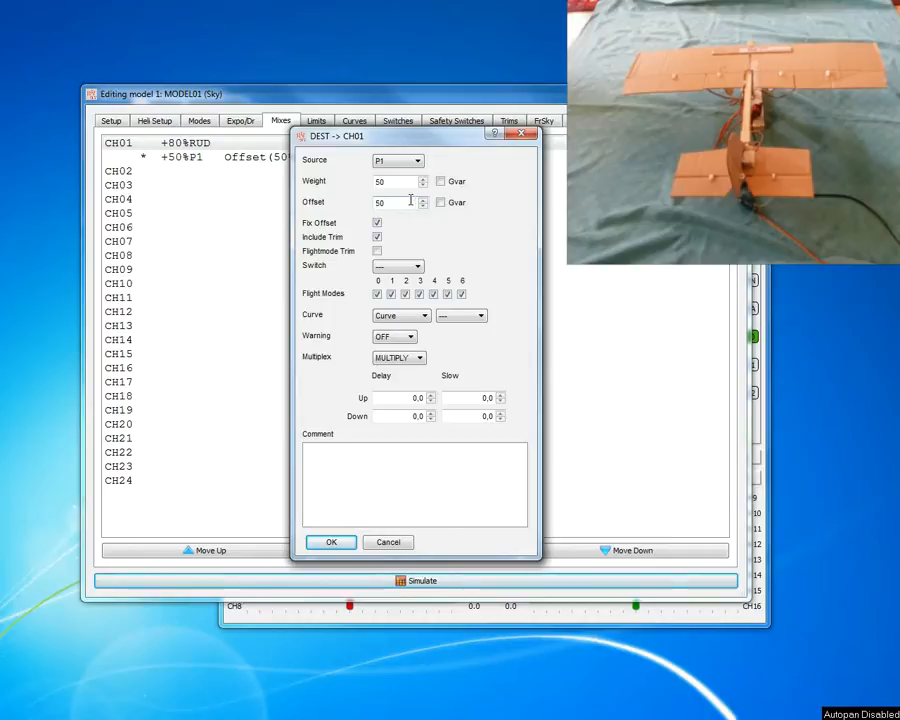
drag(399, 203, 360, 207)
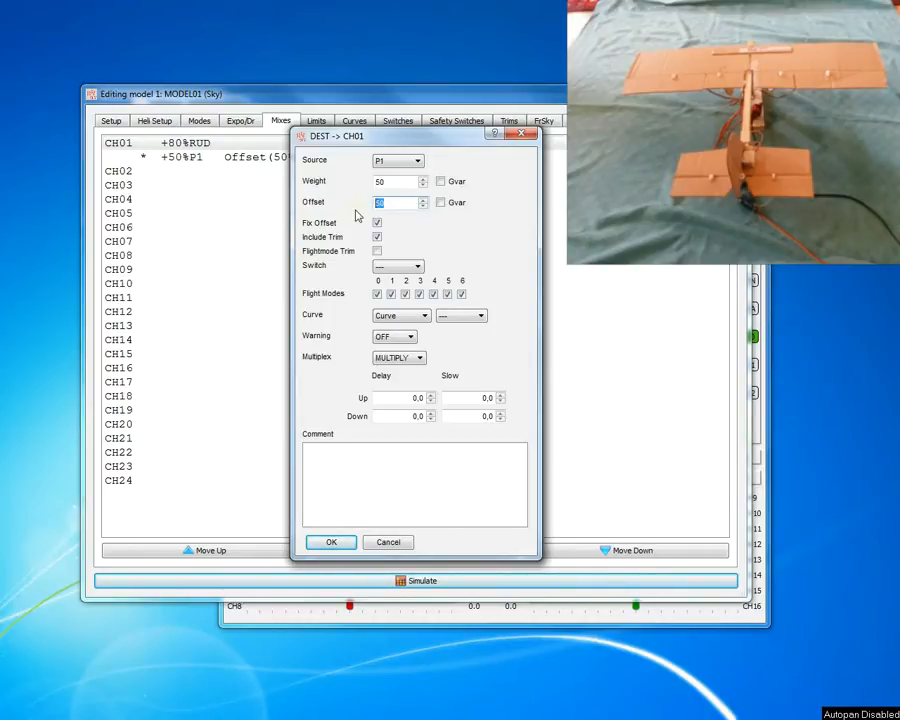
text(75)
click(396, 181)
drag(396, 181, 354, 187)
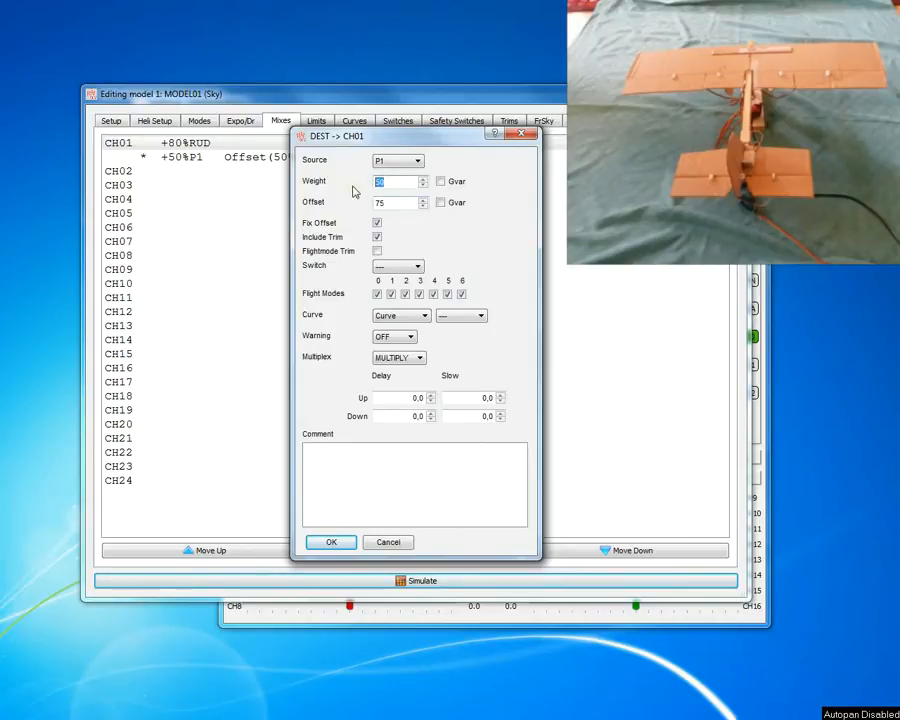
text(25)
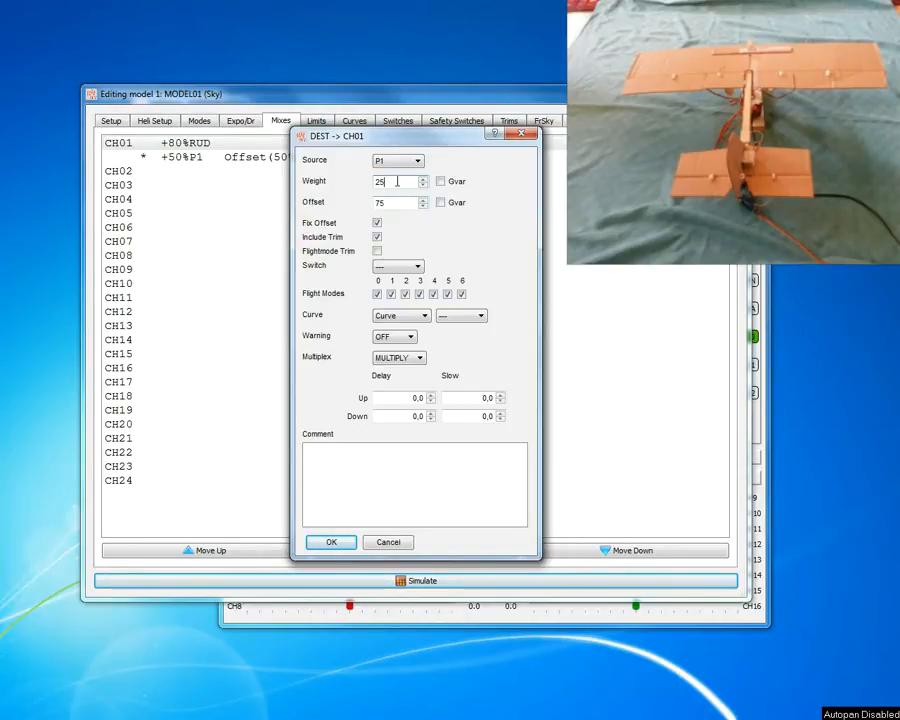
click(333, 544)
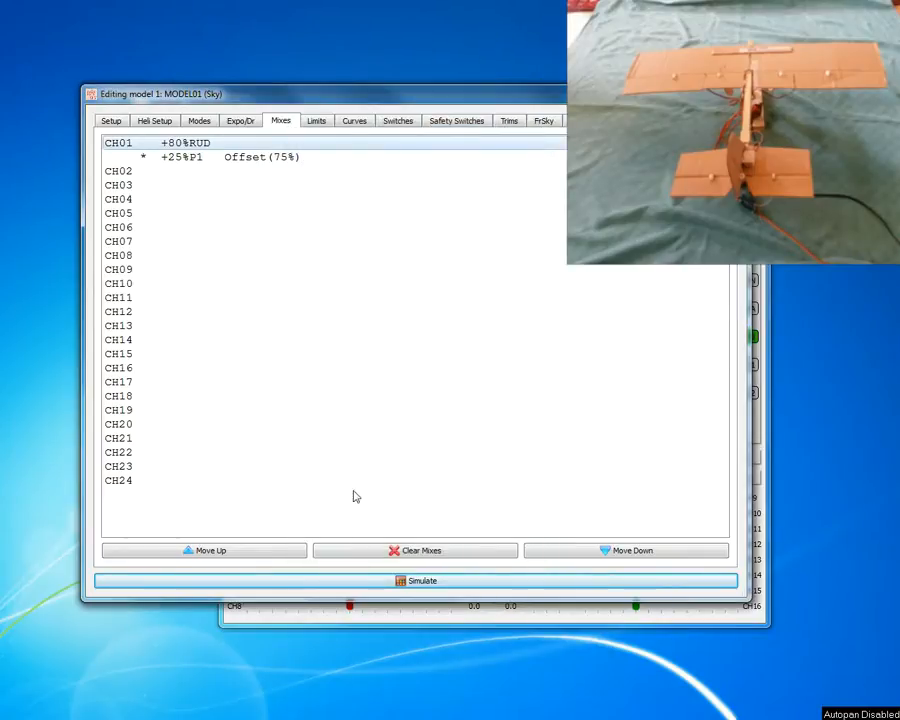
Check CH1's output in the simulator by moving the left stick sideways with the P1 knob at low and high positions.
click(372, 619)
drag(339, 333, 284, 324)
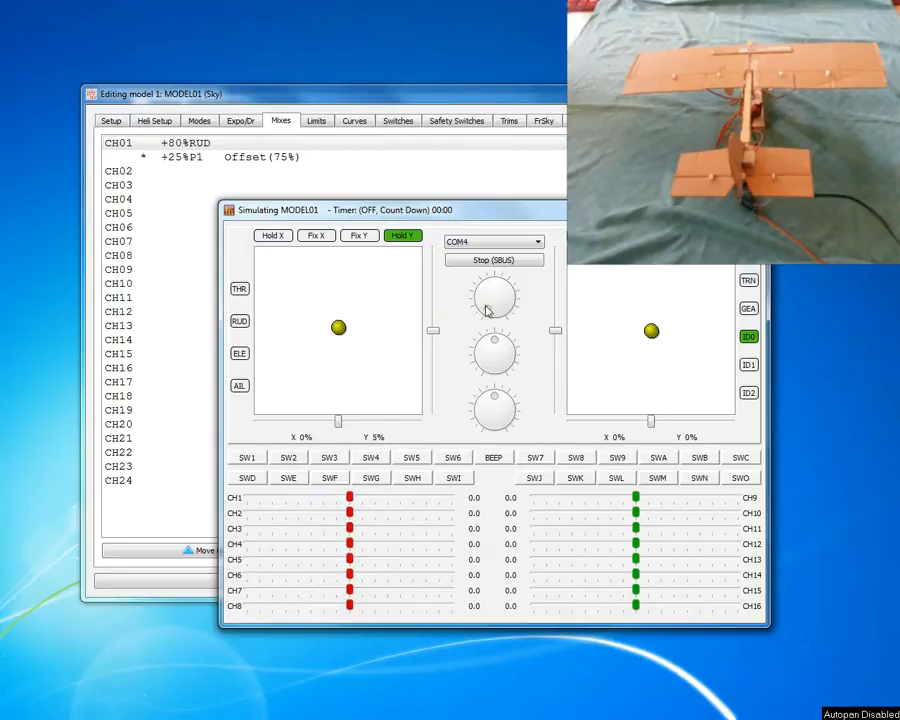
drag(338, 328, 420, 335)
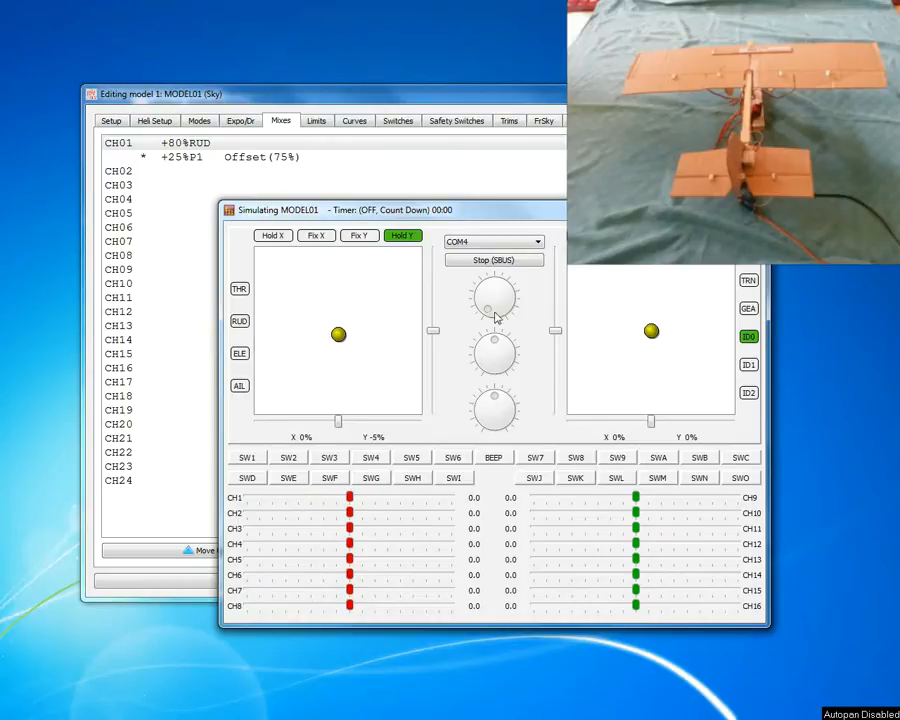
drag(489, 314, 508, 321)
drag(330, 340, 420, 323)
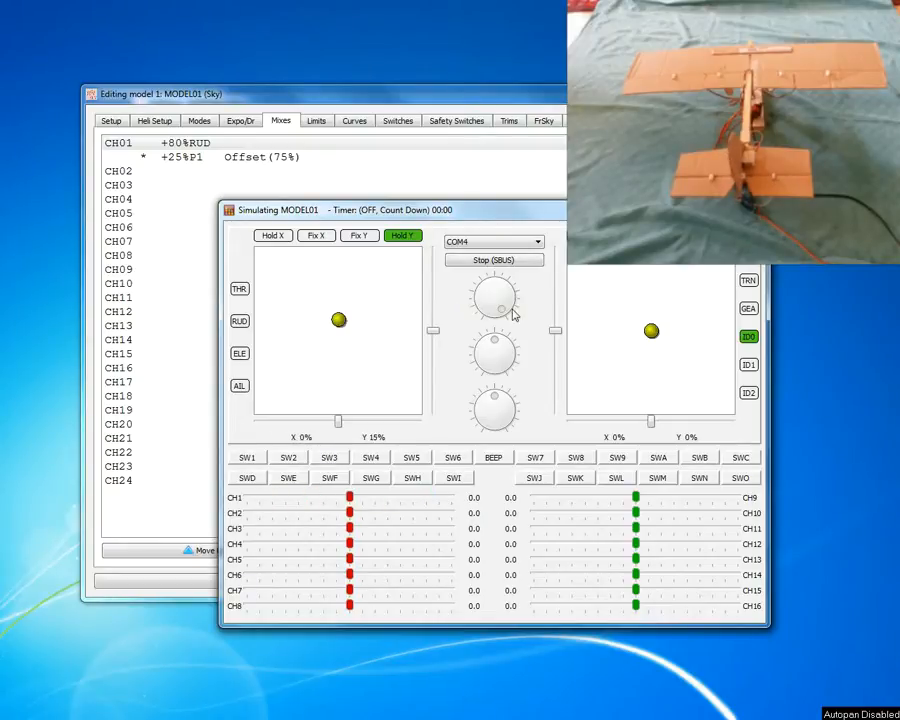
drag(509, 305, 481, 325)
mouse_move(338, 320)
mouse_down()
mouse_move(259, 329)
mouse_move(415, 333)
mouse_move(259, 343)
mouse_move(404, 327)
mouse_move(295, 331)
mouse_move(330, 334)
mouse_up()
drag(482, 297, 508, 319)
drag(337, 331, 380, 333)
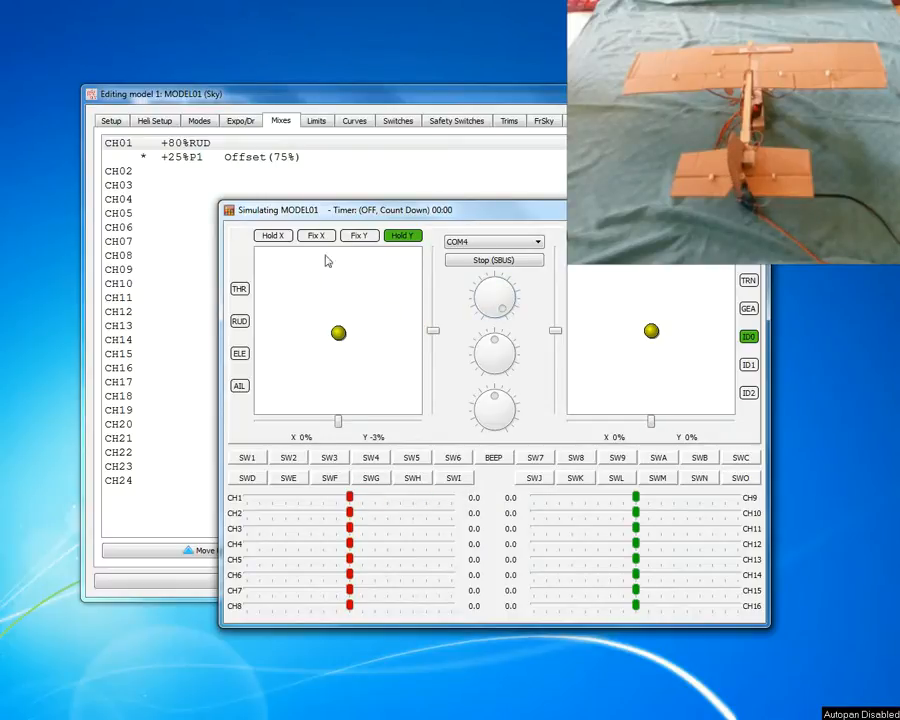
Hold the left stick at 100% X, check the P1 knob's effect on CH1 across its range, and release Hold X.
click(271, 235)
drag(343, 337, 421, 335)
mouse_move(502, 311)
mouse_down()
mouse_move(502, 287)
mouse_move(476, 302)
mouse_move(480, 322)
mouse_up()
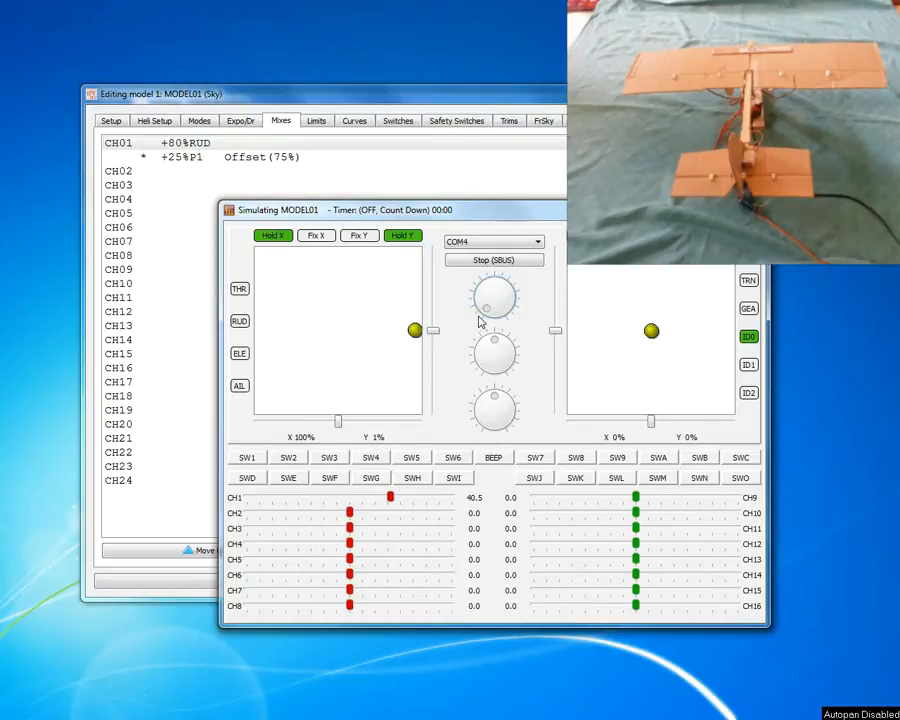
drag(481, 305, 490, 276)
click(265, 238)
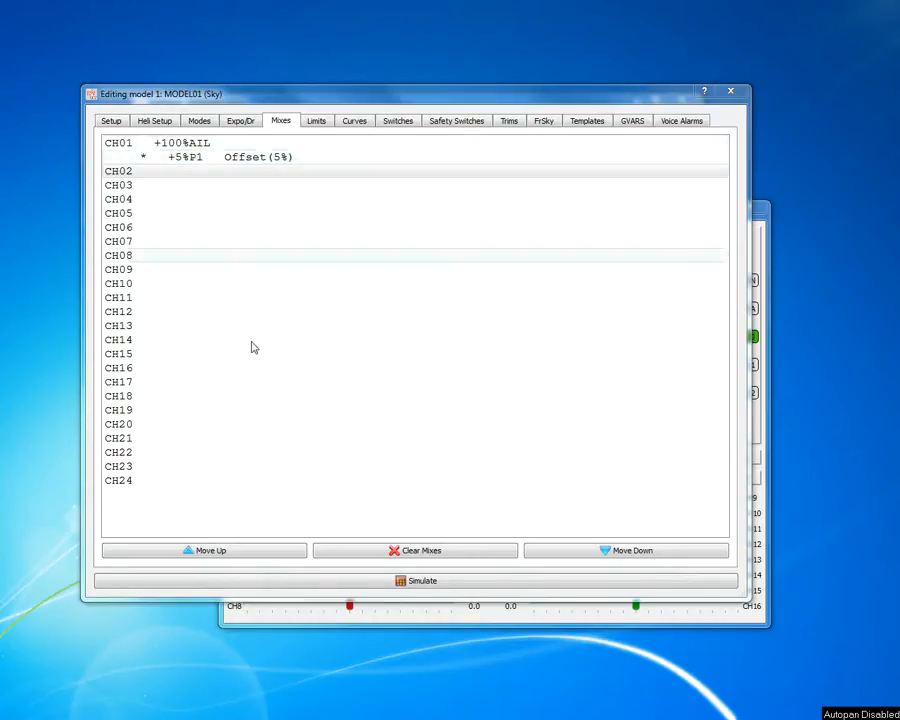
Check CH01's aileron mix in the simulator by moving the right stick sideways with the P1 knob at low and high positions.
click(405, 616)
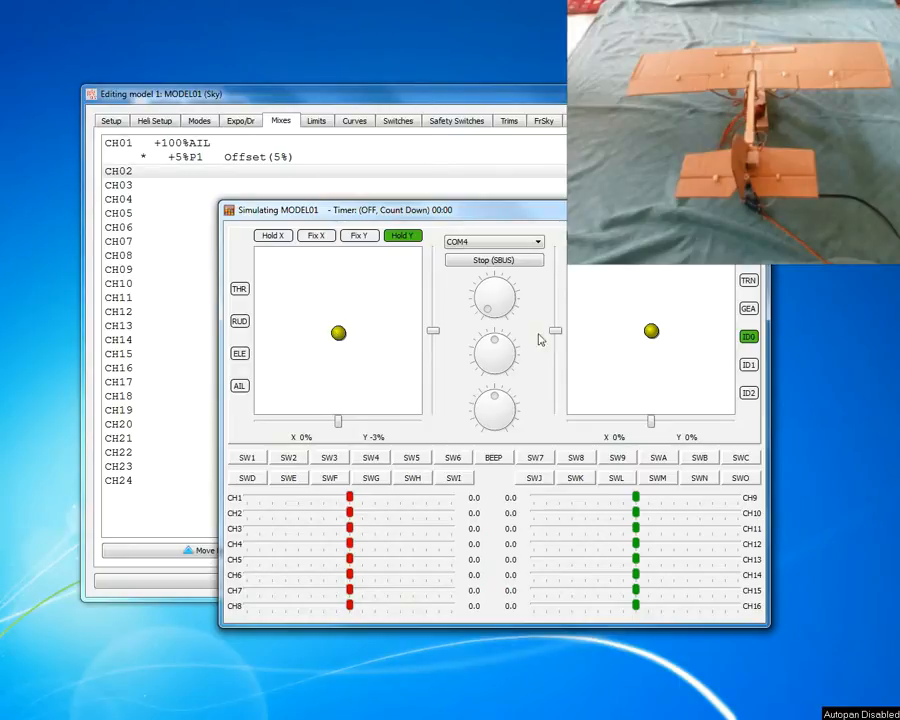
drag(651, 333, 584, 326)
drag(500, 290, 512, 317)
drag(630, 333, 730, 320)
drag(648, 332, 752, 333)
drag(657, 334, 600, 328)
Add a RUD mix with weight 90 to CH01 and check its output in the simulator with the left stick.
right_click(183, 143)
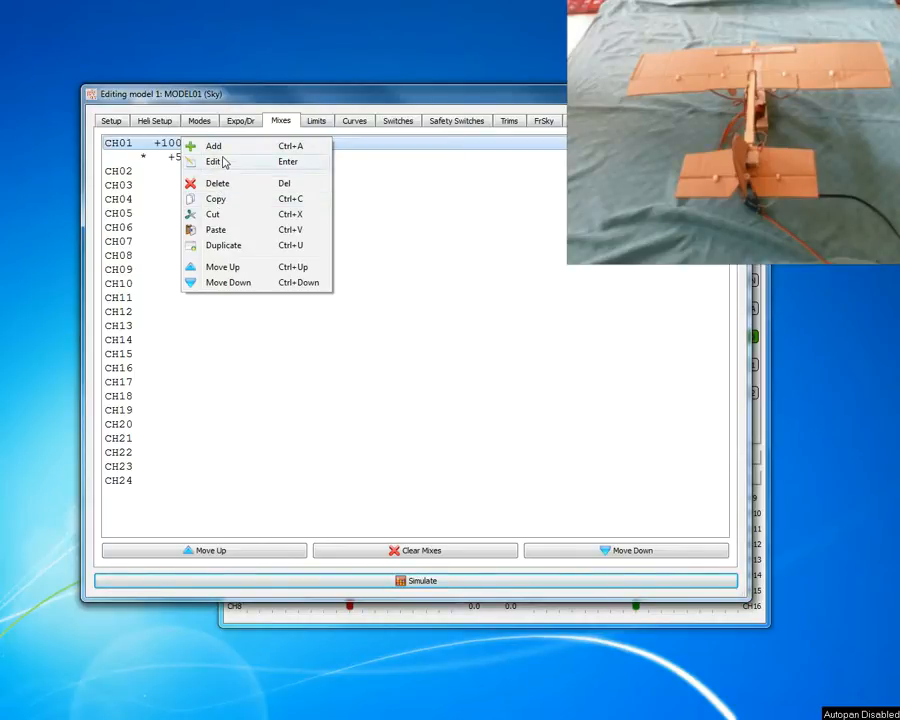
click(218, 147)
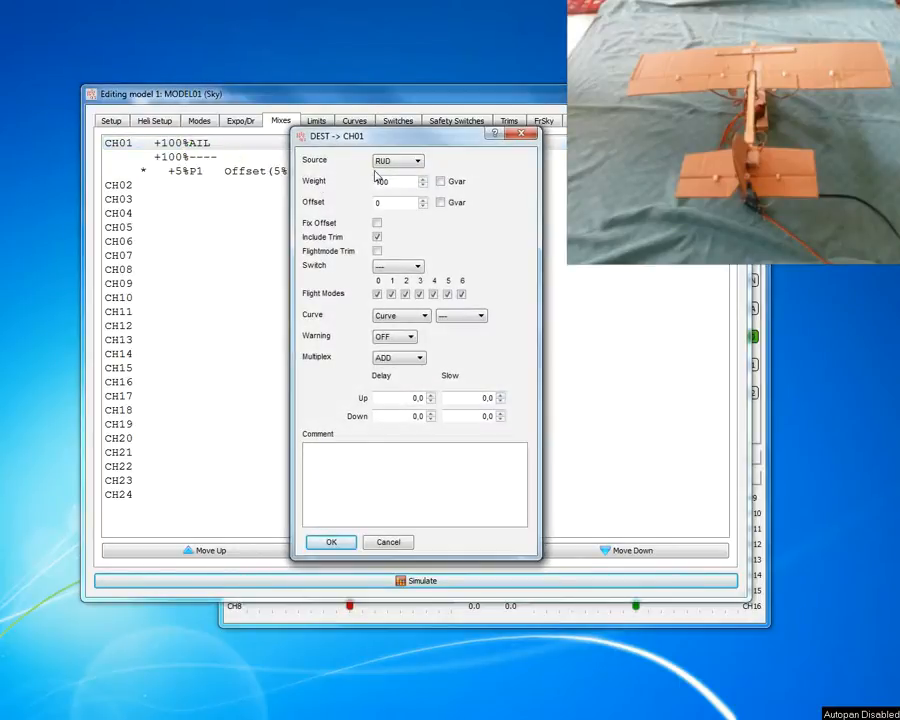
double_click(396, 181)
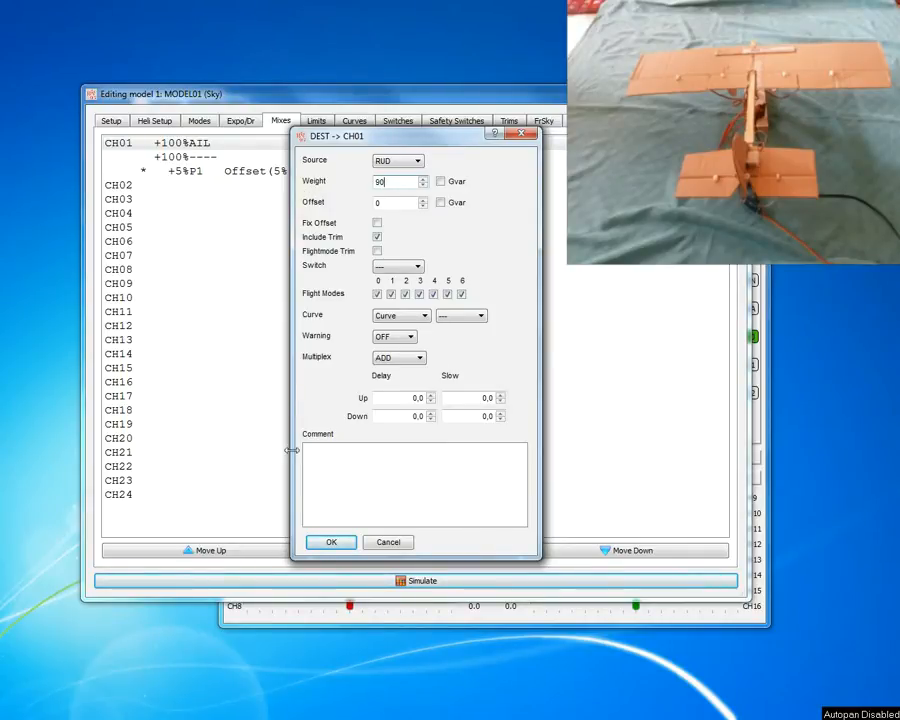
click(336, 543)
click(392, 580)
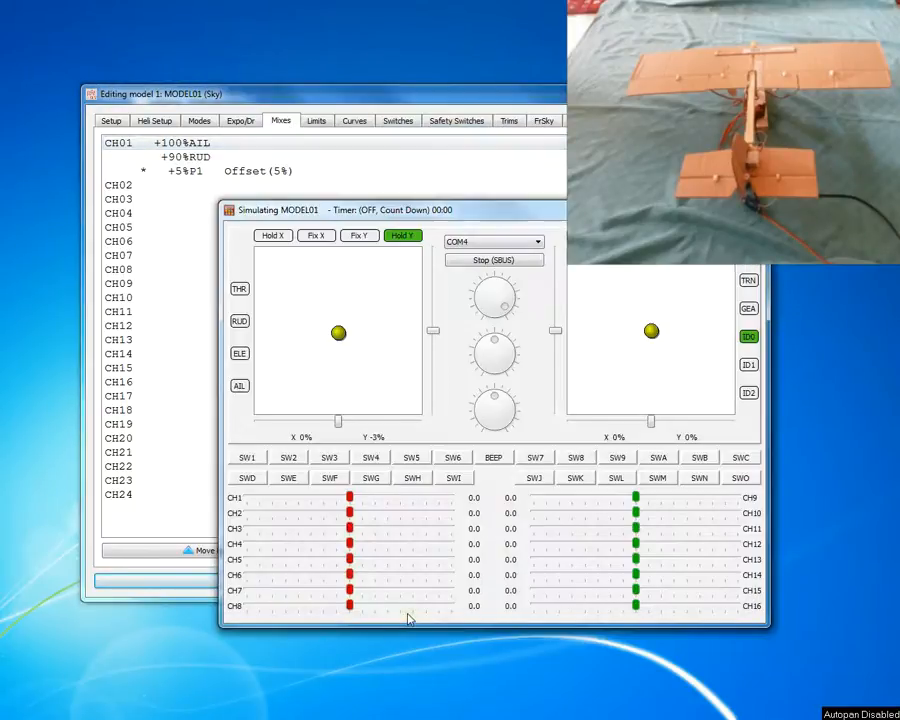
drag(339, 338, 374, 335)
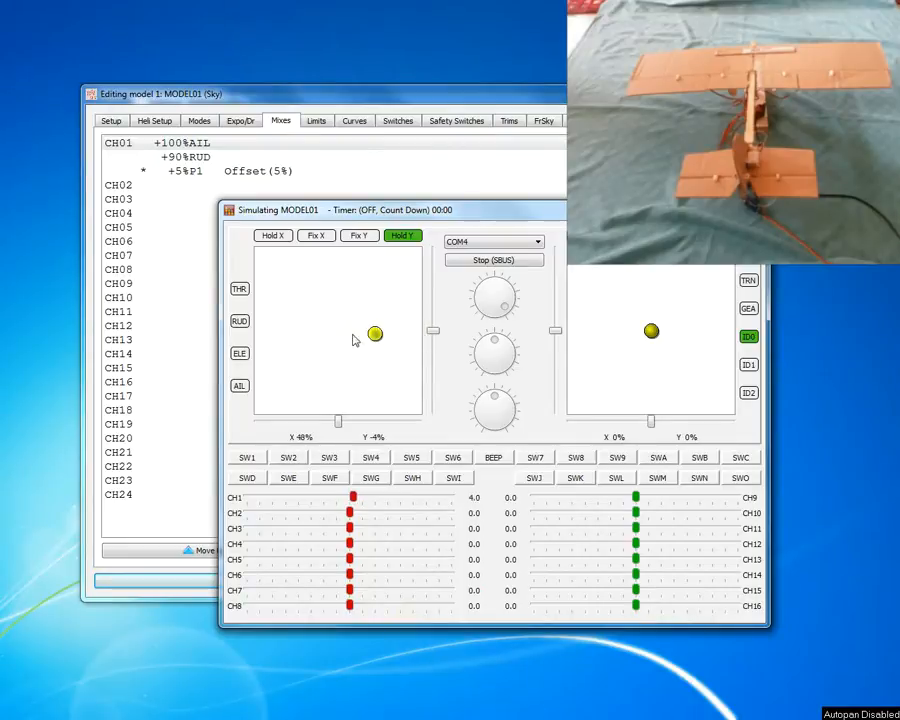
Move CH01's RUD mix below the P1 multiply line and check the rudder output in the simulator with the left stick.
click(186, 157)
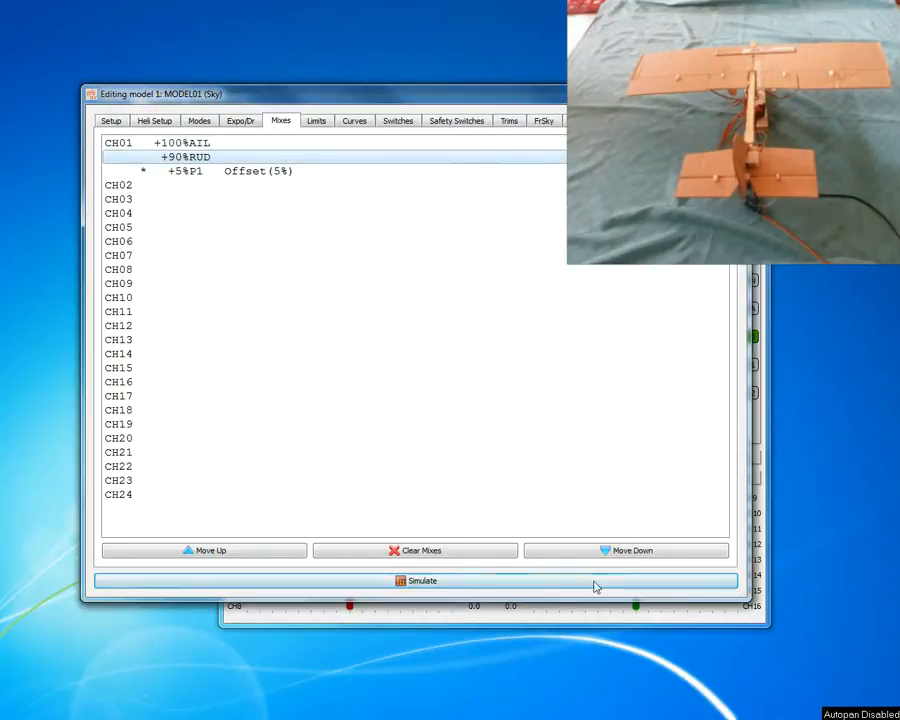
click(620, 551)
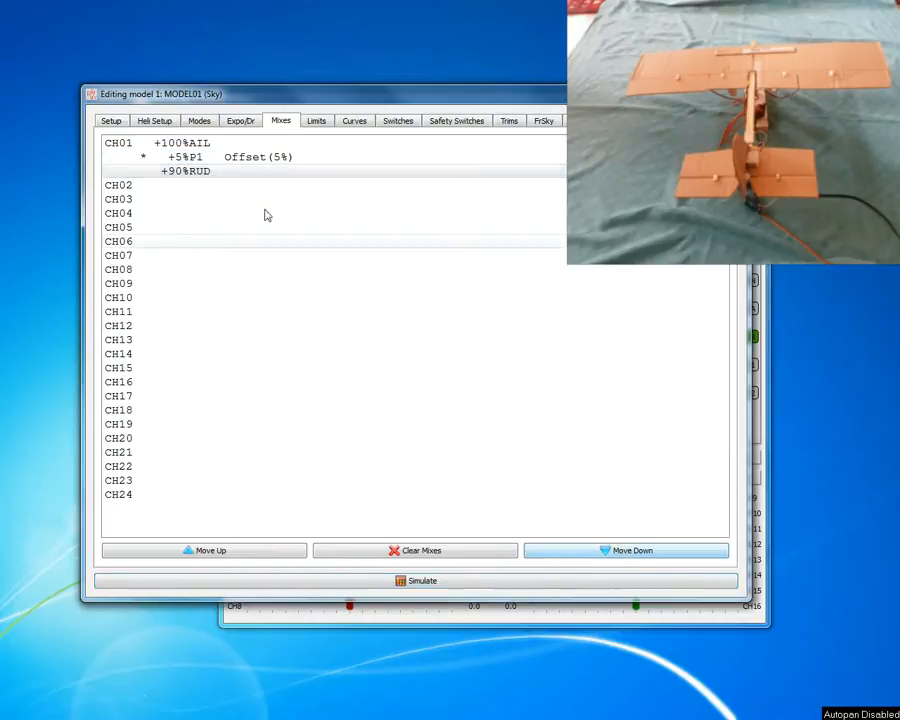
click(462, 621)
drag(339, 333, 420, 331)
Check the aileron output on CH1 by moving the right stick sideways with the P1 knob turned low and high.
drag(651, 331, 705, 332)
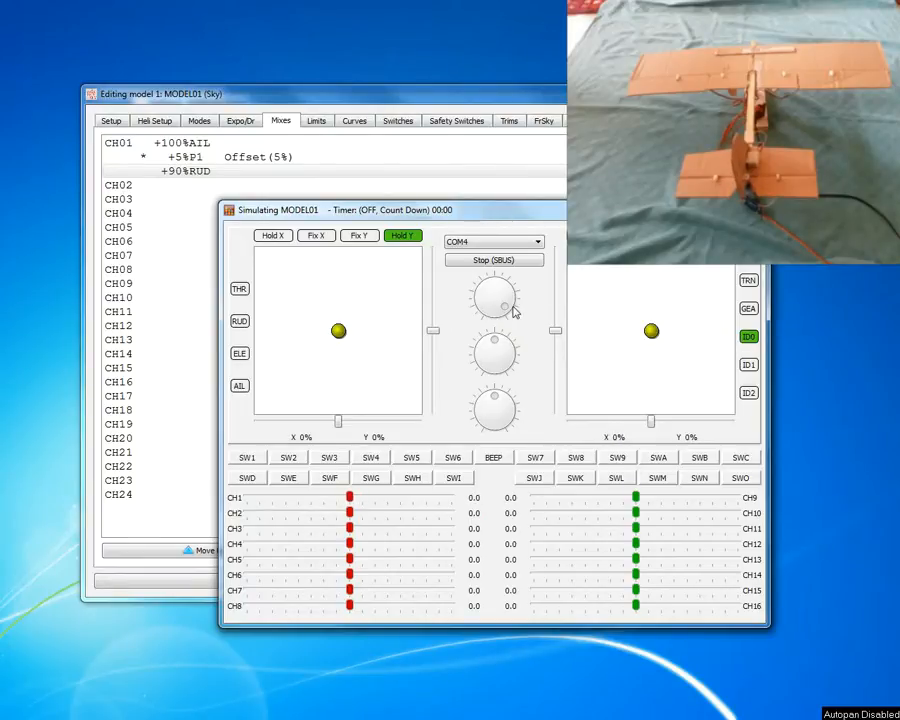
drag(508, 309, 493, 324)
drag(653, 333, 531, 340)
drag(480, 305, 511, 302)
drag(652, 334, 589, 331)
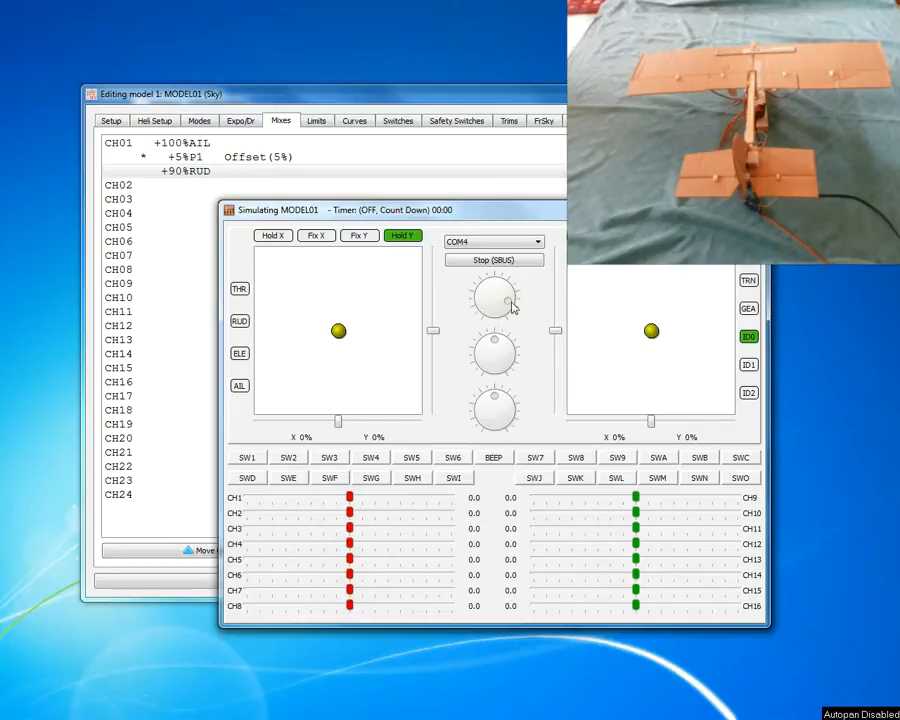
drag(655, 333, 728, 318)
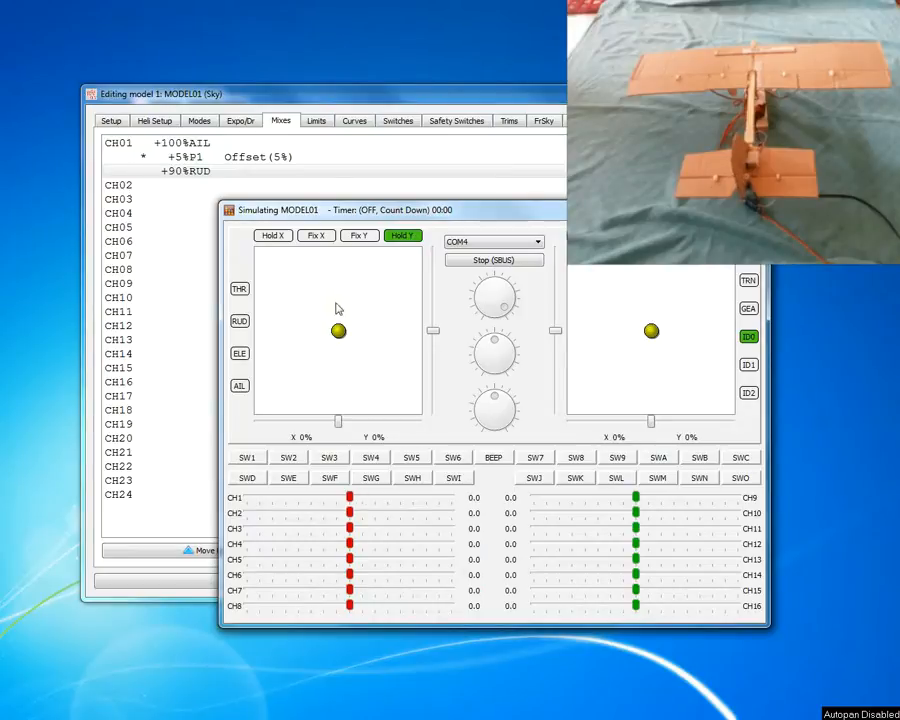
Recheck the right stick's effect on CH1 with the P1 knob slightly below maximum and at an upper-left position.
mouse_move(339, 333)
mouse_down()
mouse_move(334, 310)
mouse_move(338, 322)
mouse_up()
mouse_move(502, 304)
mouse_down()
mouse_move(506, 292)
mouse_move(480, 286)
mouse_move(481, 303)
mouse_move(480, 290)
mouse_move(508, 288)
mouse_move(512, 306)
mouse_up()
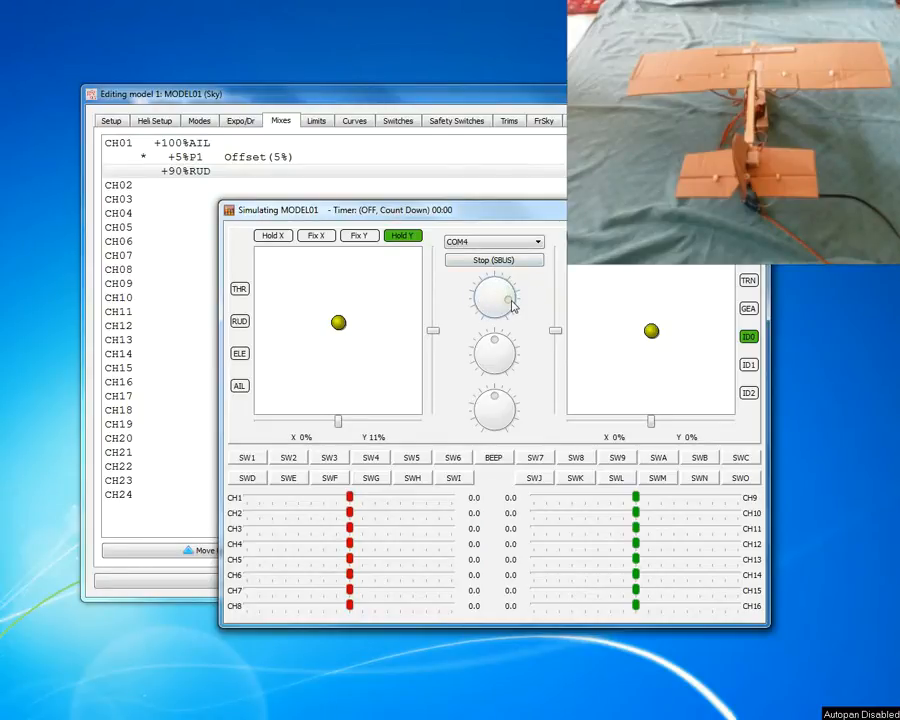
drag(652, 337, 632, 324)
drag(512, 303, 478, 288)
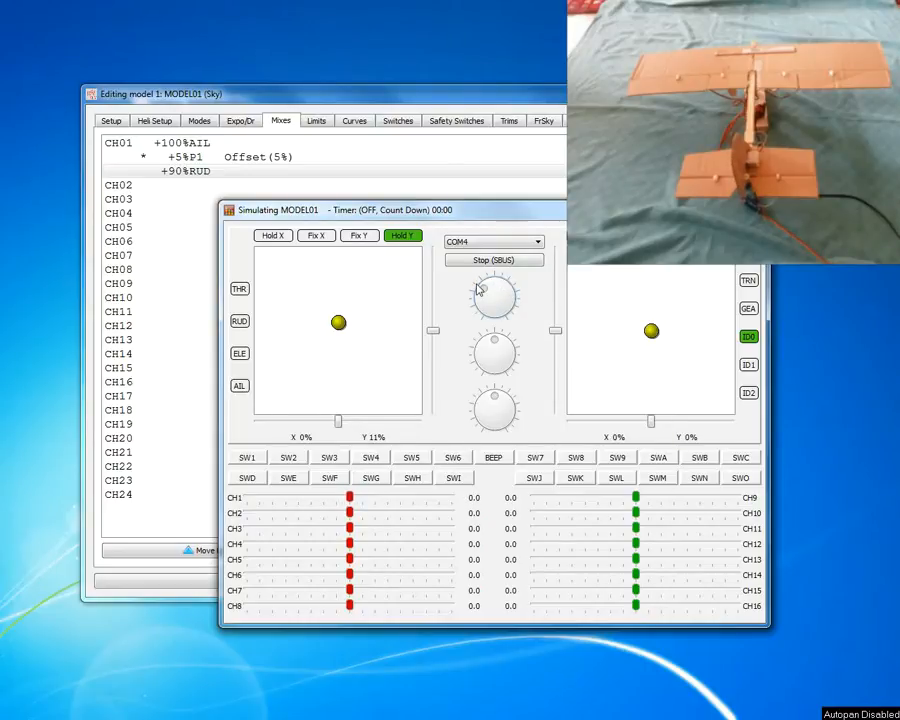
drag(652, 332, 630, 340)
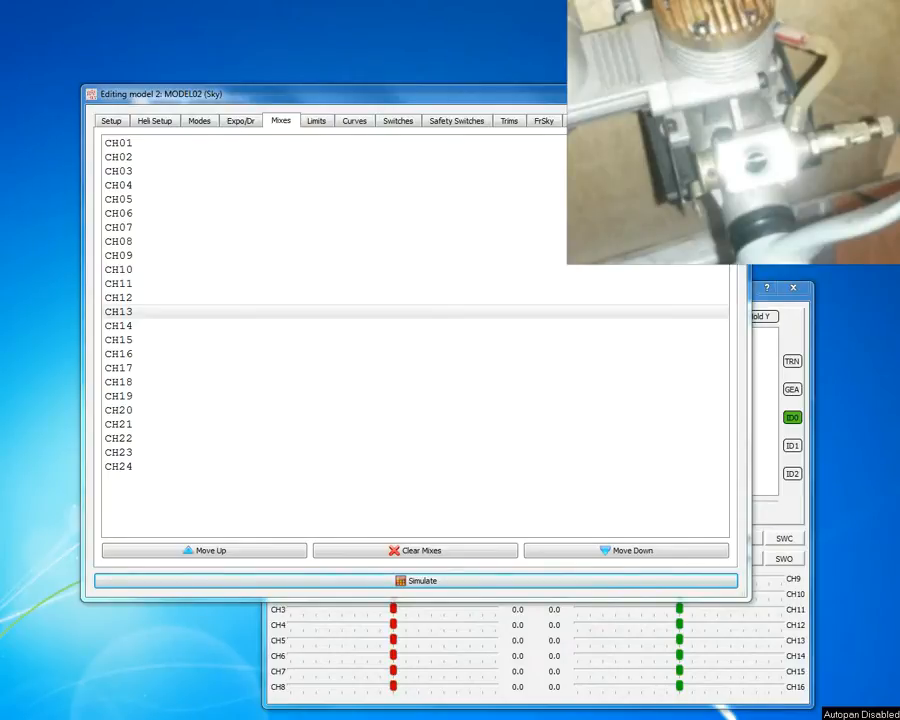
Add a THR mix with weight 100 to CH03 in MODEL02.
click(177, 178)
right_click(177, 177)
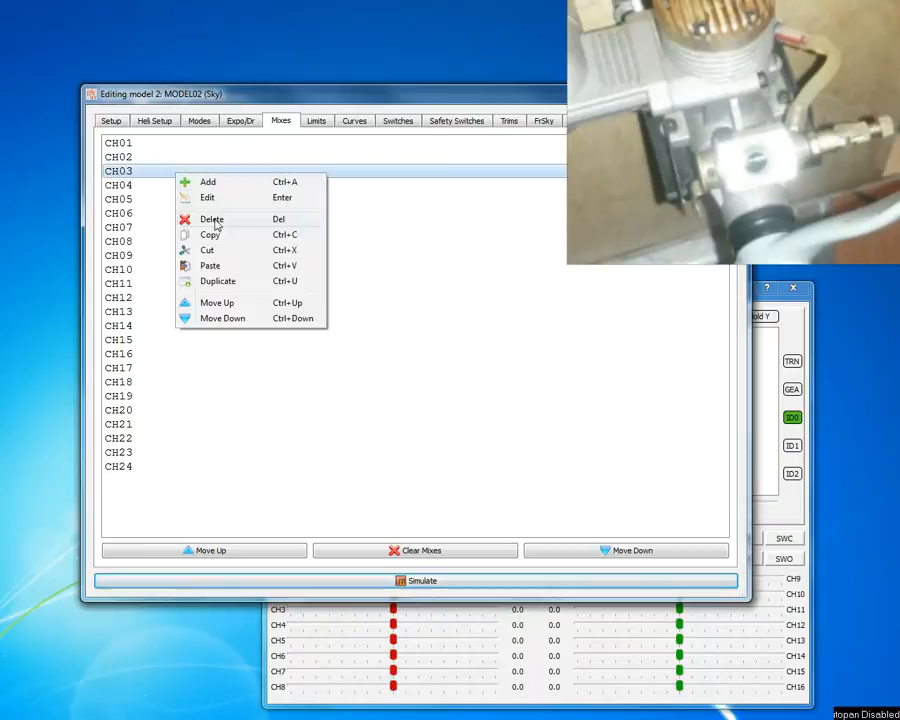
click(235, 184)
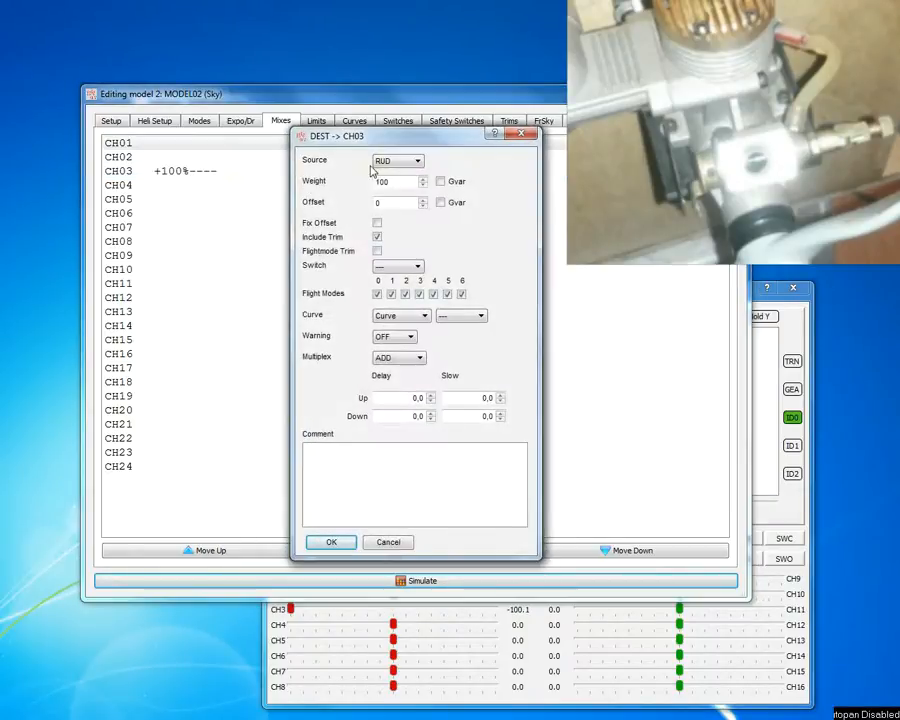
click(412, 162)
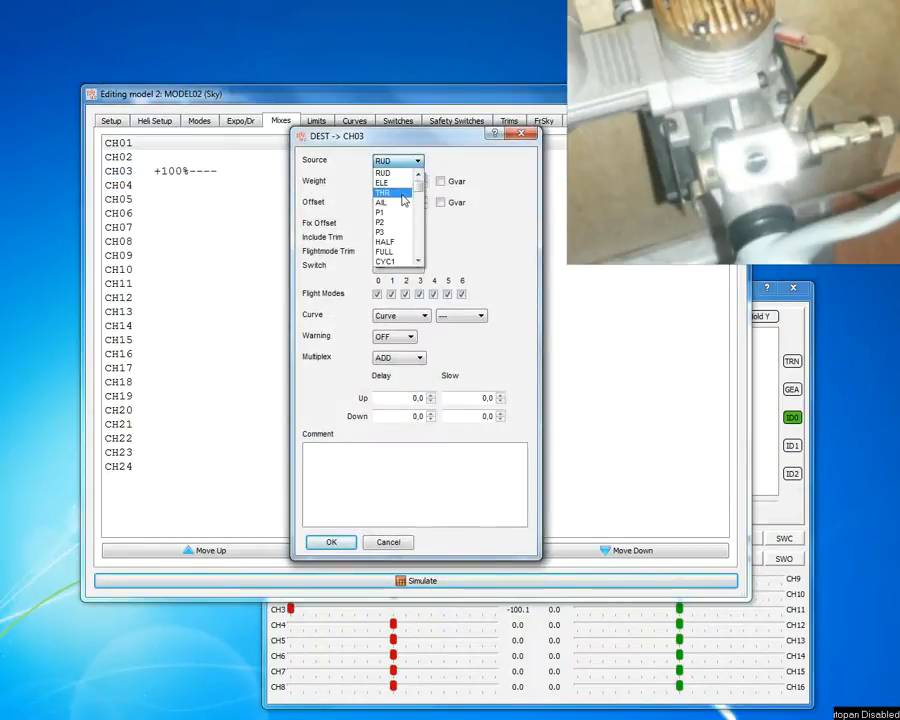
click(407, 193)
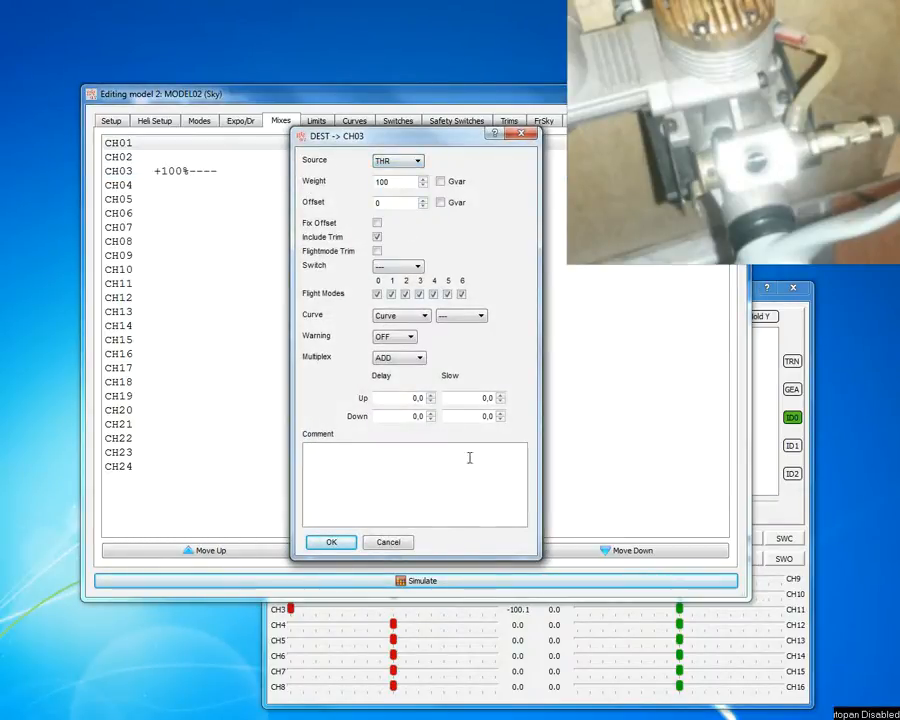
click(320, 541)
Check CH3 in the simulator with the throttle stick raised to 100% Y, lowering the throttle trim fully and recentring it.
click(445, 636)
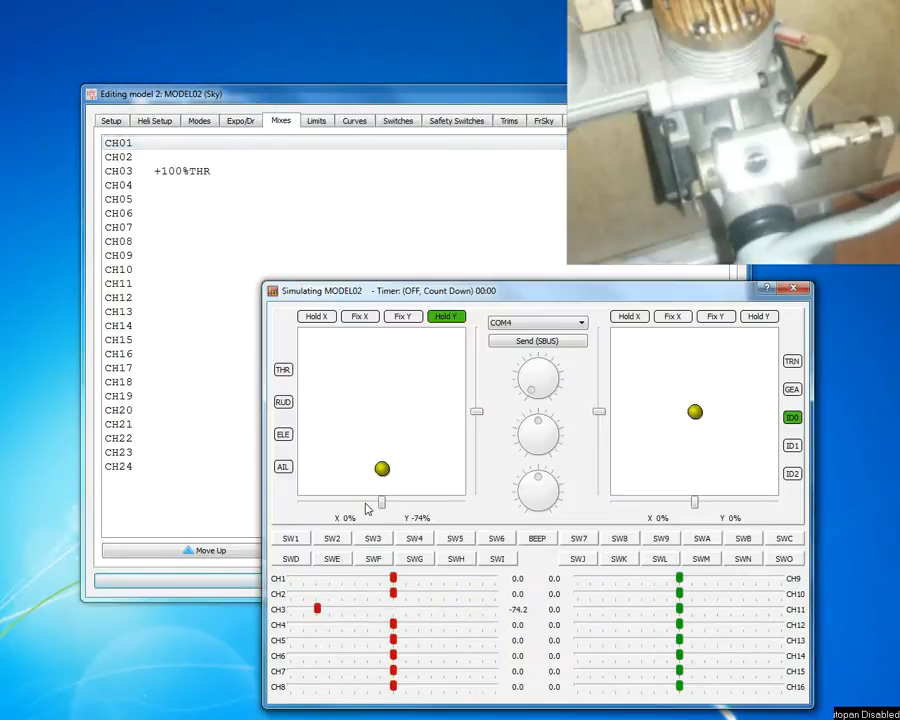
drag(384, 472, 398, 333)
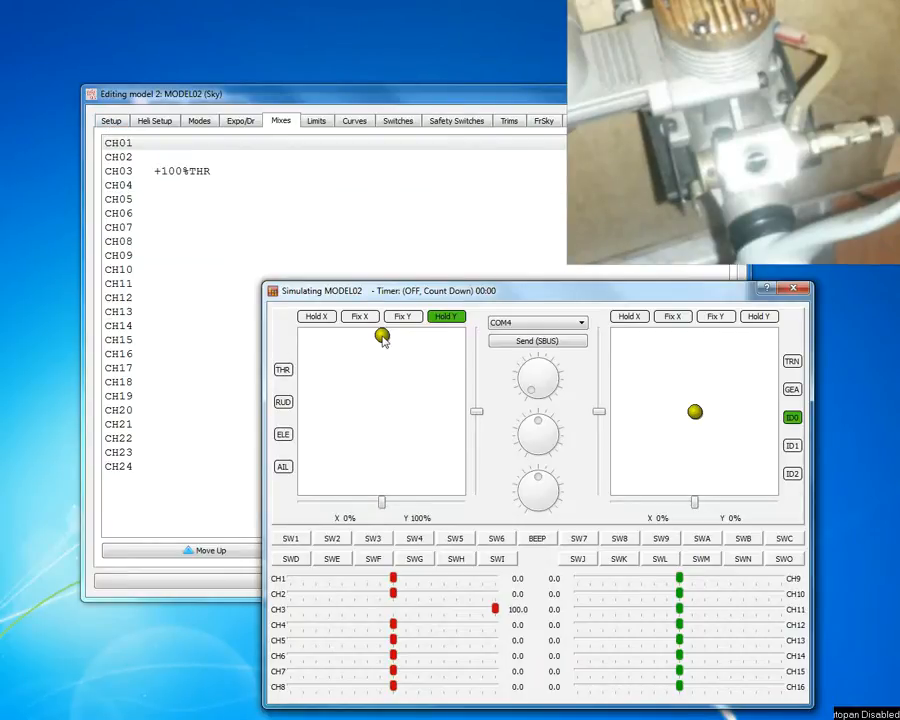
mouse_move(383, 337)
mouse_down()
mouse_move(365, 482)
mouse_move(388, 333)
mouse_up()
drag(476, 418, 476, 491)
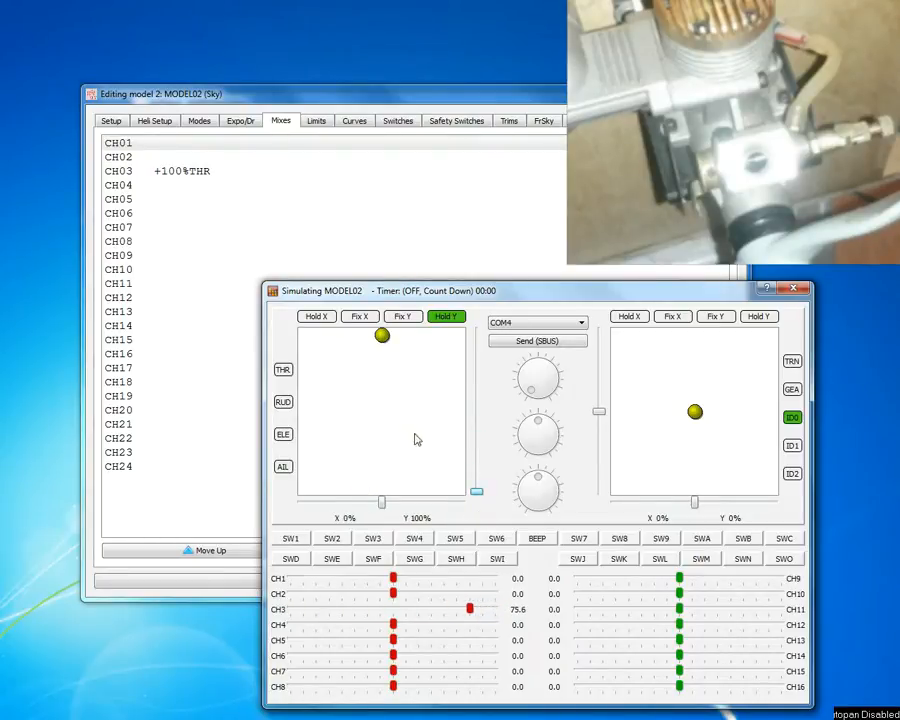
mouse_move(381, 334)
mouse_down()
mouse_move(377, 487)
mouse_move(373, 300)
mouse_move(374, 484)
mouse_move(386, 448)
mouse_move(393, 335)
mouse_move(394, 346)
mouse_move(390, 488)
mouse_move(394, 335)
mouse_move(382, 488)
mouse_move(381, 322)
mouse_up()
drag(477, 495, 476, 415)
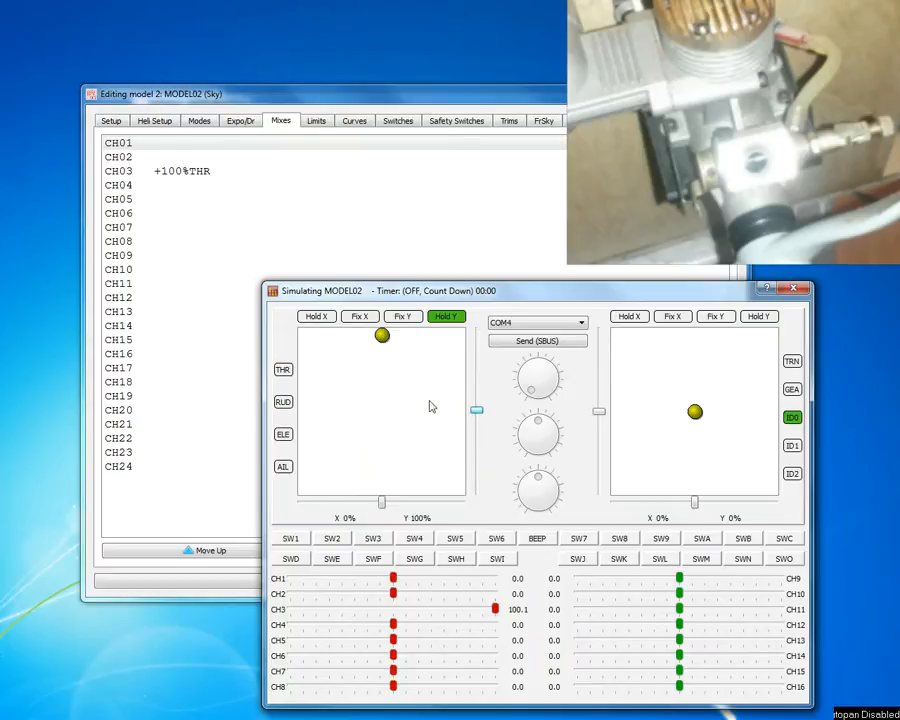
Enable Throttle Trim in the model setup and check CH3 with the trim fully lowered and the throttle stick moved from high to low.
click(111, 121)
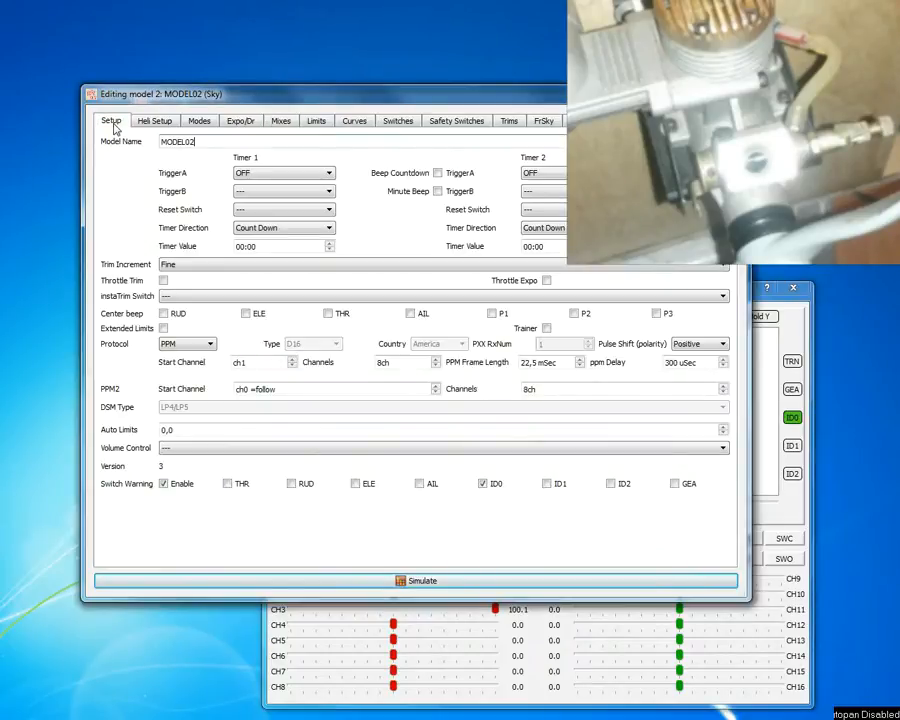
click(164, 281)
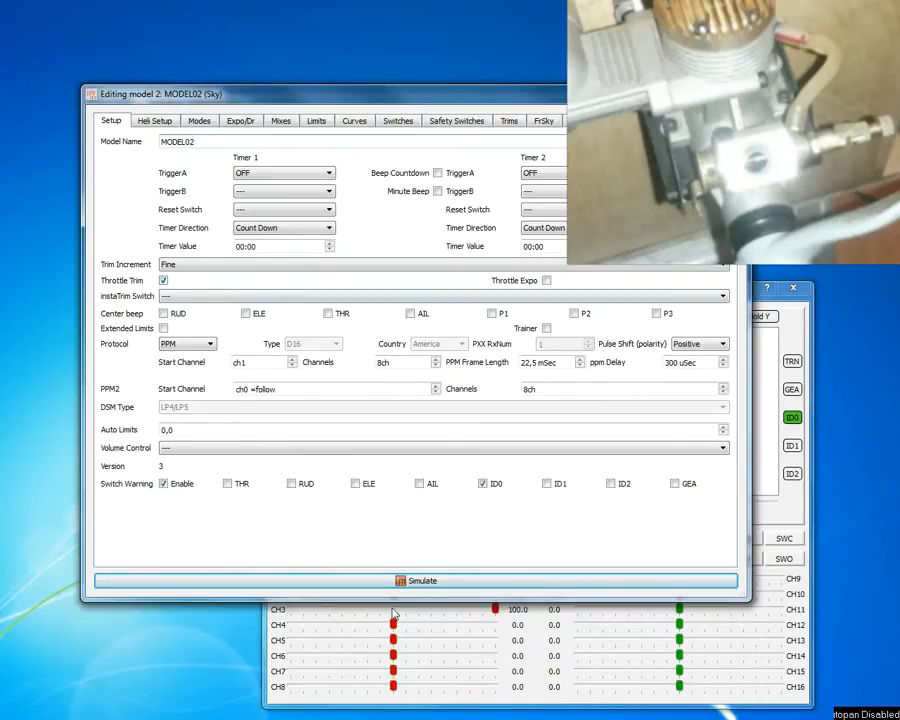
click(436, 622)
drag(476, 411, 472, 498)
drag(382, 335, 381, 497)
Compare the throttle trim's effect on CH3 at high and low throttle, leaving the stick at -100% Y and the trim slightly below centre.
drag(477, 493, 478, 397)
drag(381, 488, 384, 336)
drag(474, 400, 467, 447)
drag(381, 336, 382, 488)
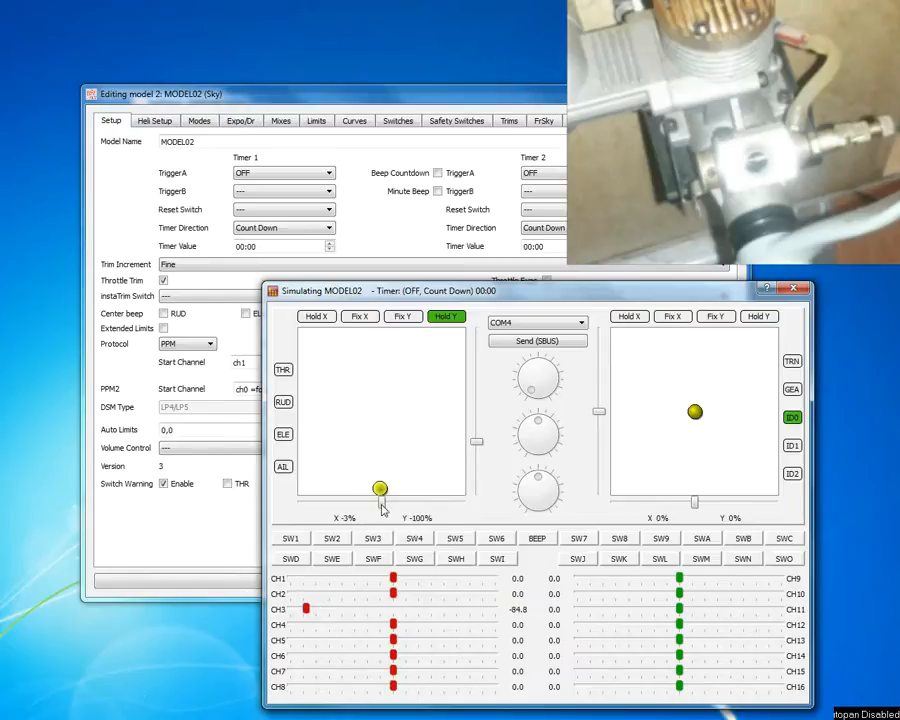
mouse_move(478, 447)
mouse_down()
mouse_move(476, 488)
mouse_move(477, 426)
mouse_up()
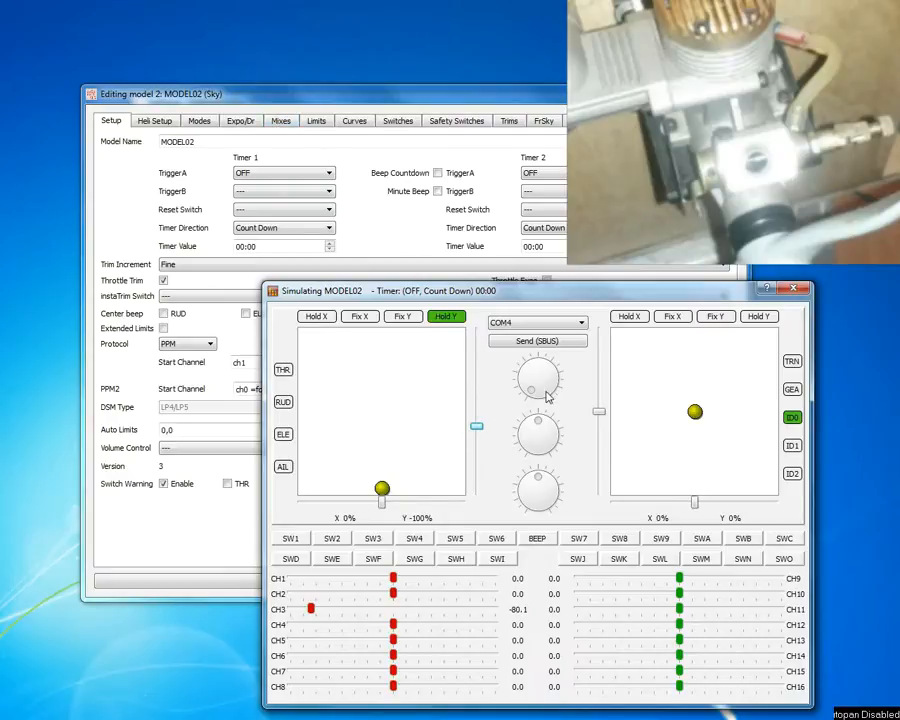
drag(529, 388, 544, 430)
Move the +100% THR mix from CH03 down to CH06 in the model's mixes.
click(281, 121)
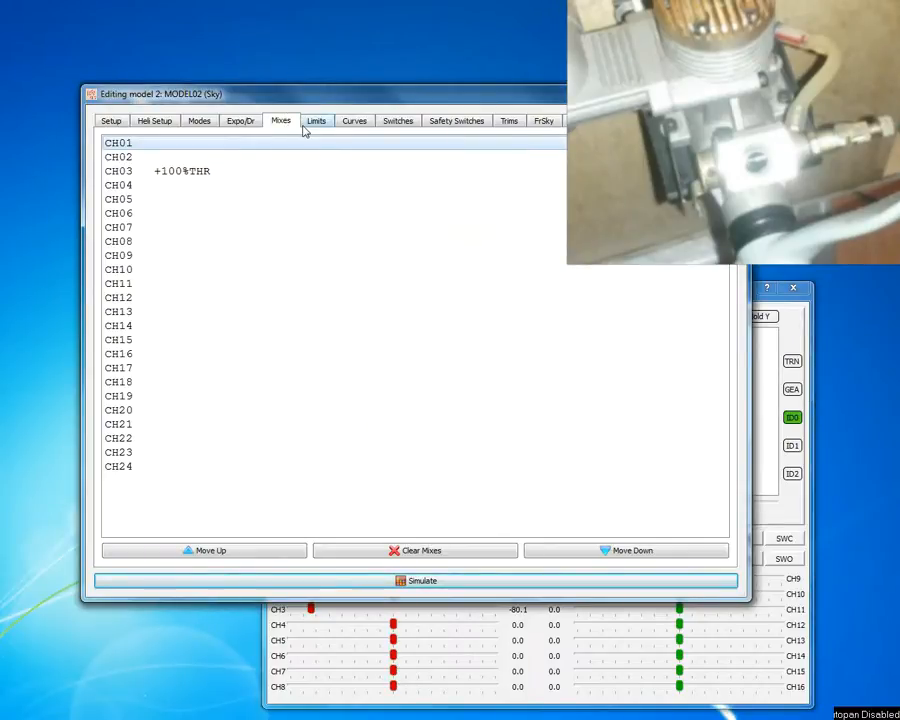
click(172, 175)
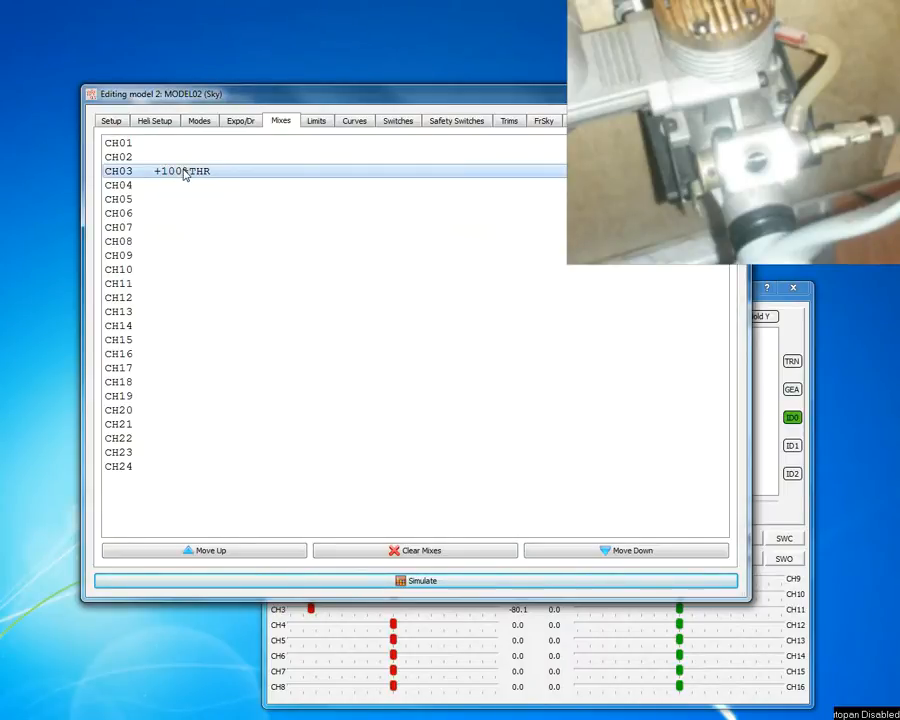
right_click(184, 174)
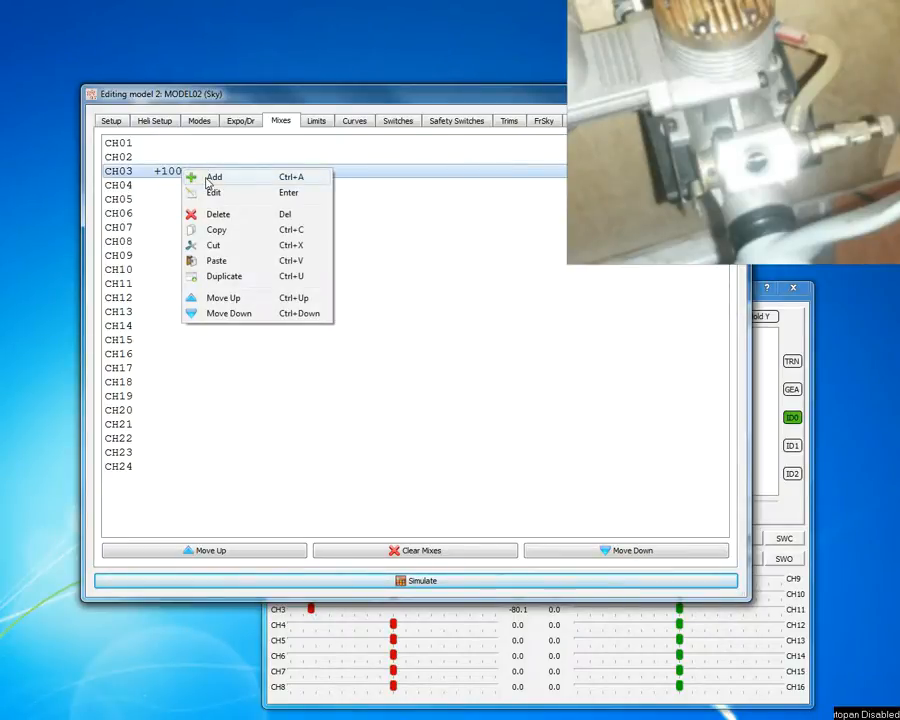
click(174, 177)
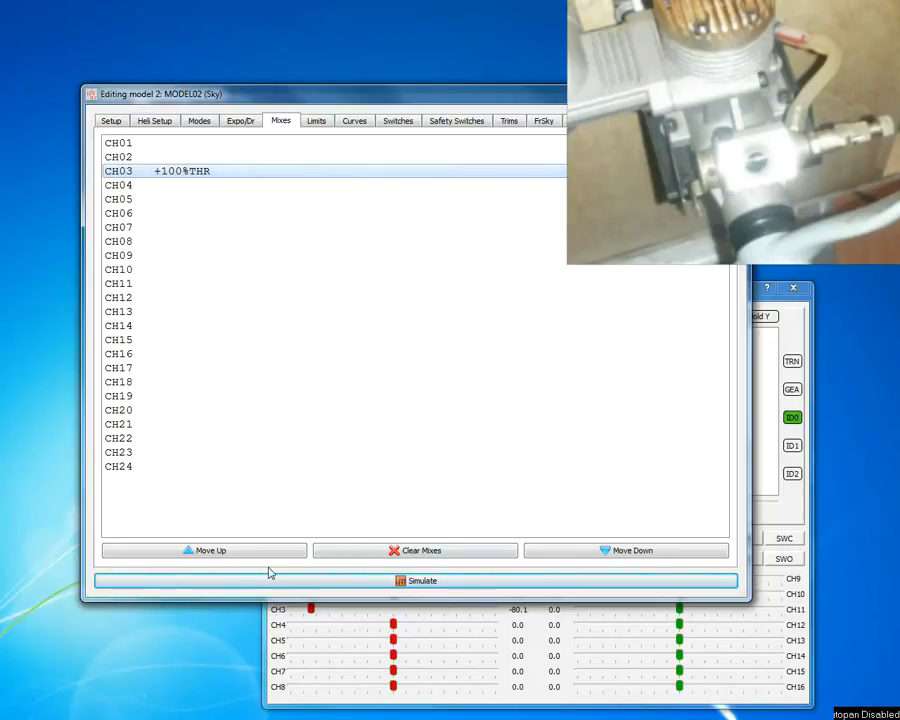
click(602, 550)
click(602, 550)
click(602, 550)
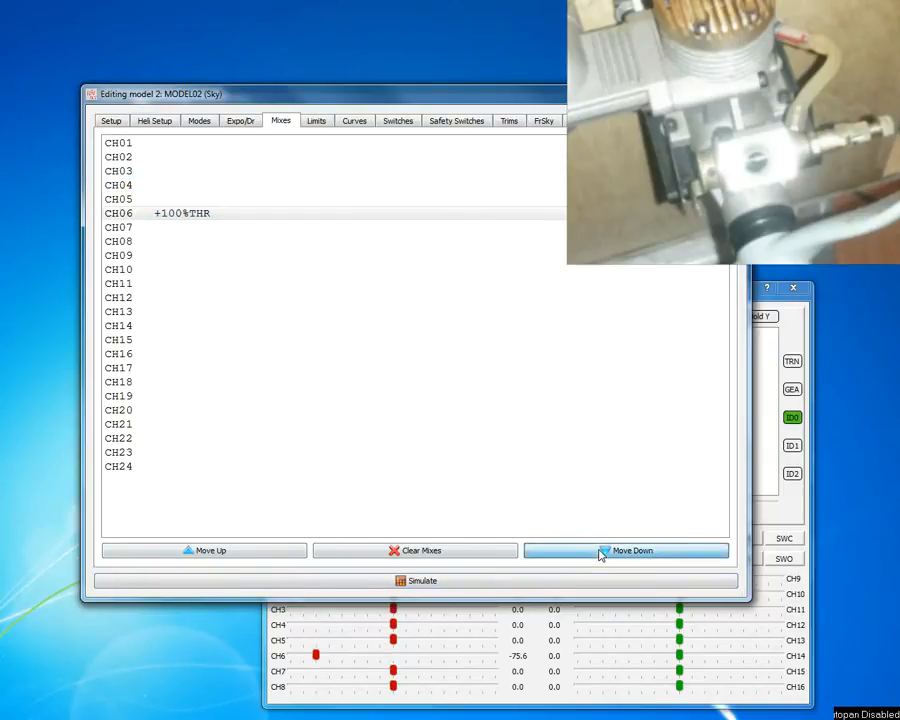
Add a THR mix to CH03 with weight -50, offset 50, Fix Offset enabled and Include Trim disabled.
right_click(182, 179)
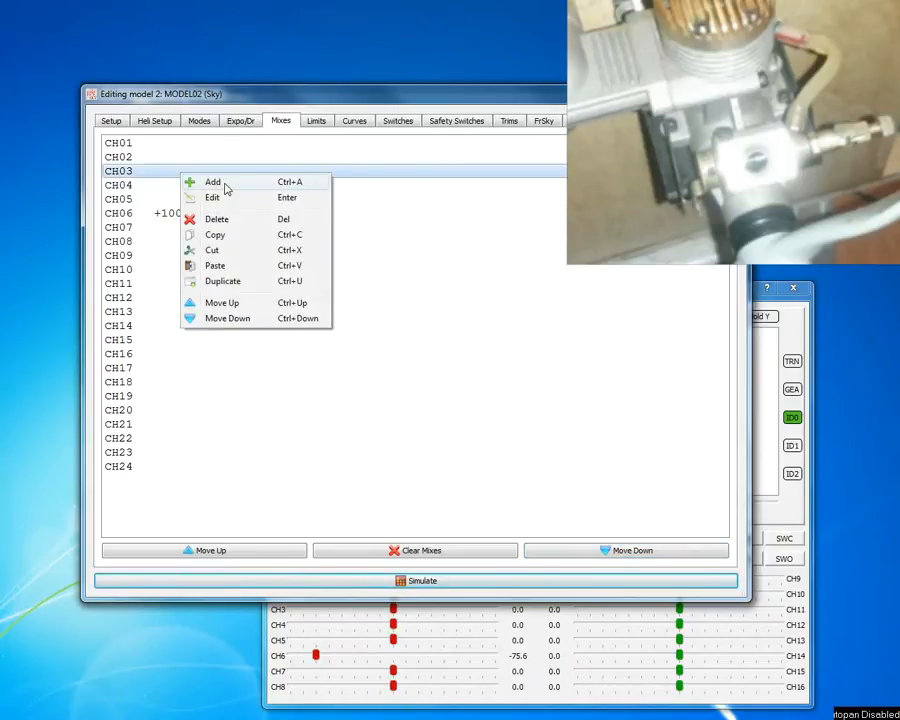
click(226, 188)
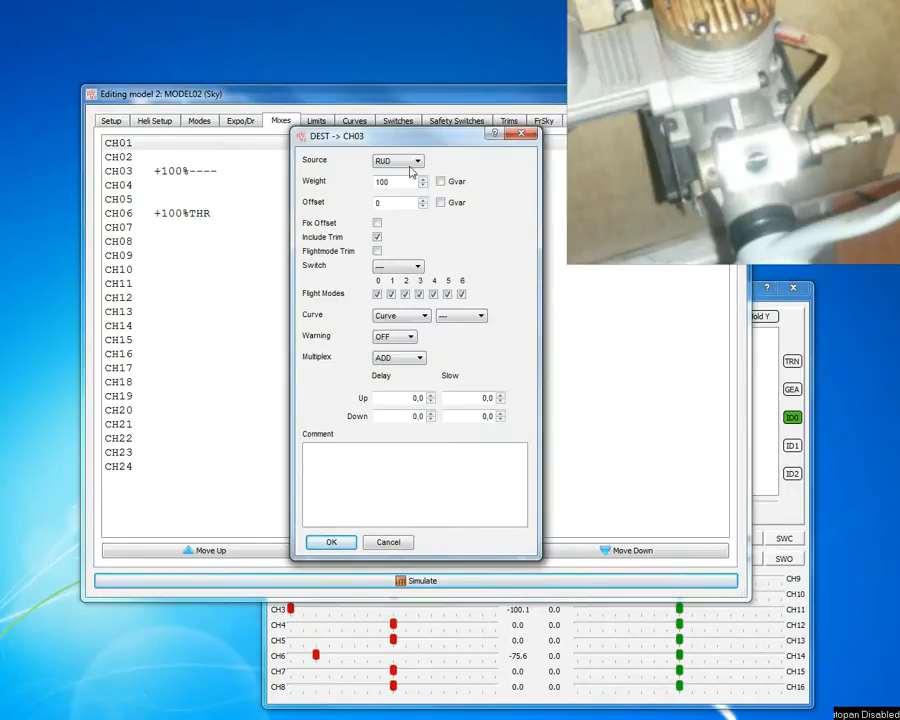
click(377, 223)
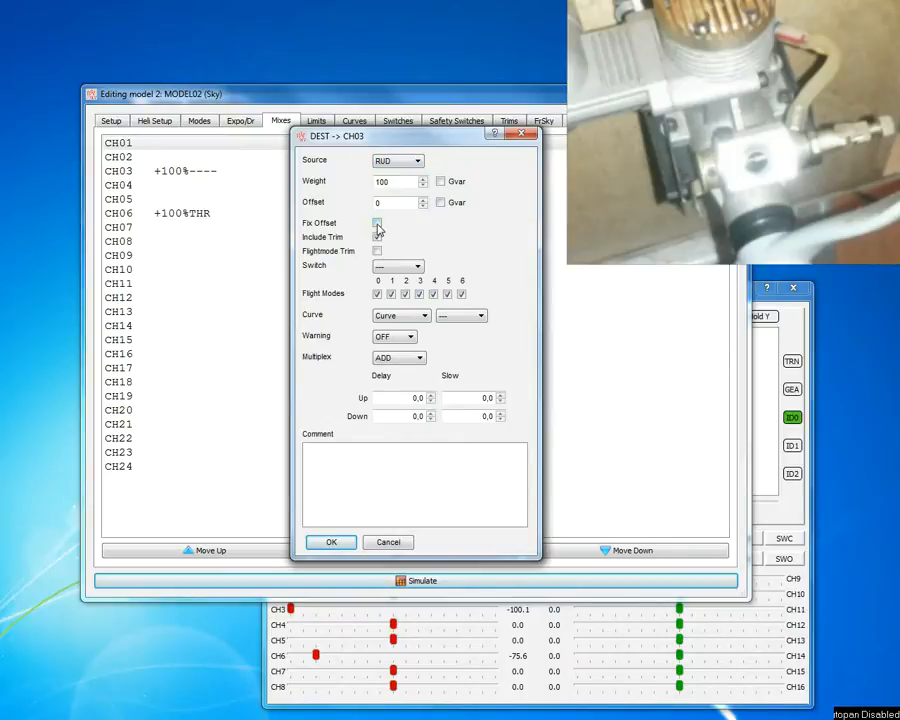
click(418, 162)
click(404, 195)
double_click(397, 183)
text(50)
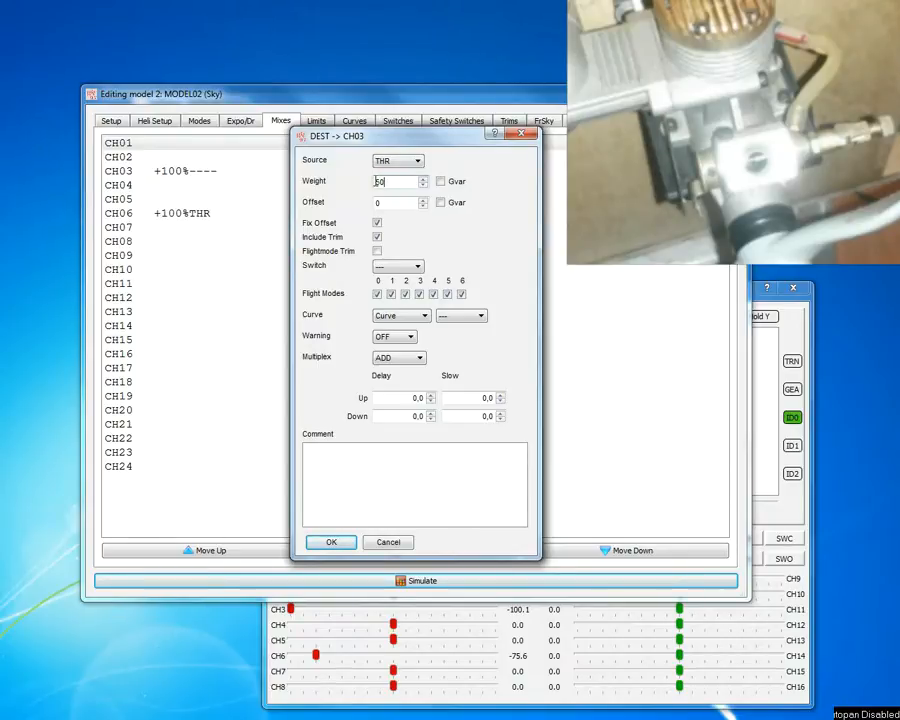
click(376, 181)
text(-)
text(5)
click(377, 238)
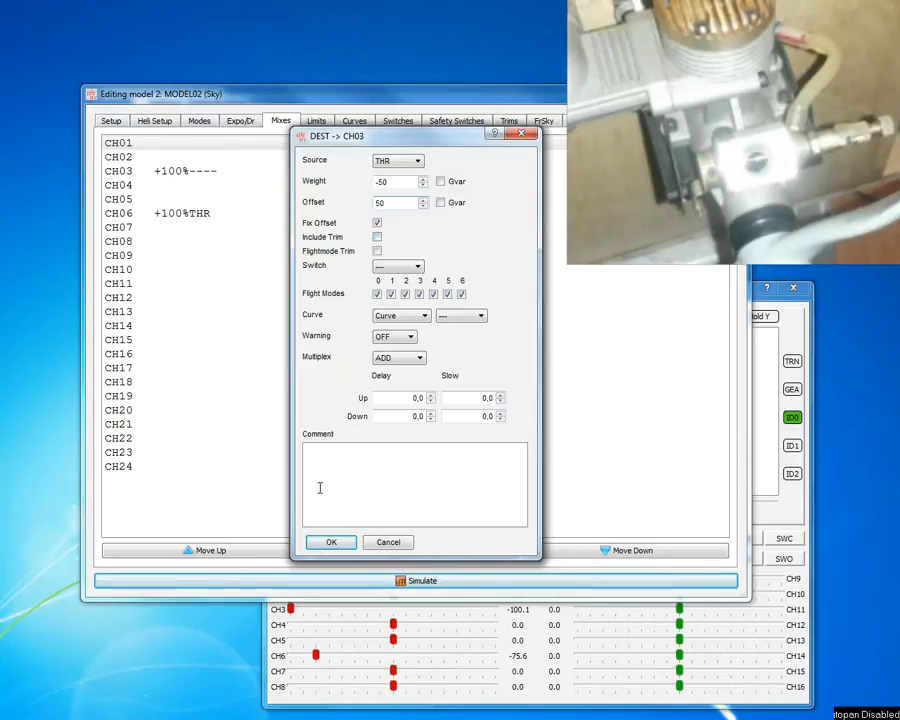
click(345, 551)
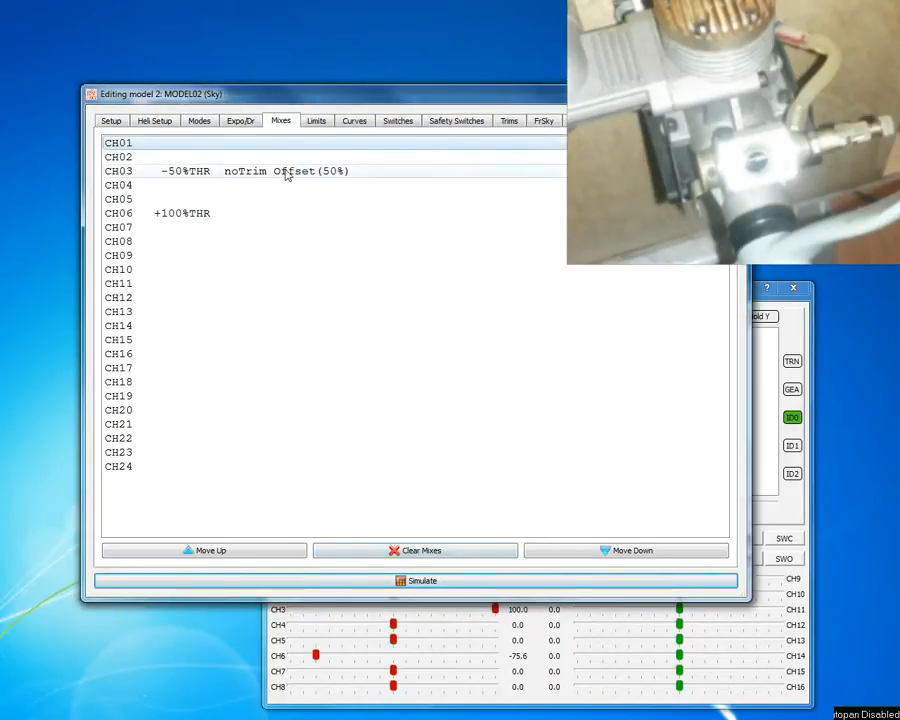
Check CH3 in the simulator while raising the throttle stick from -100% Y to about 95% Y.
click(368, 580)
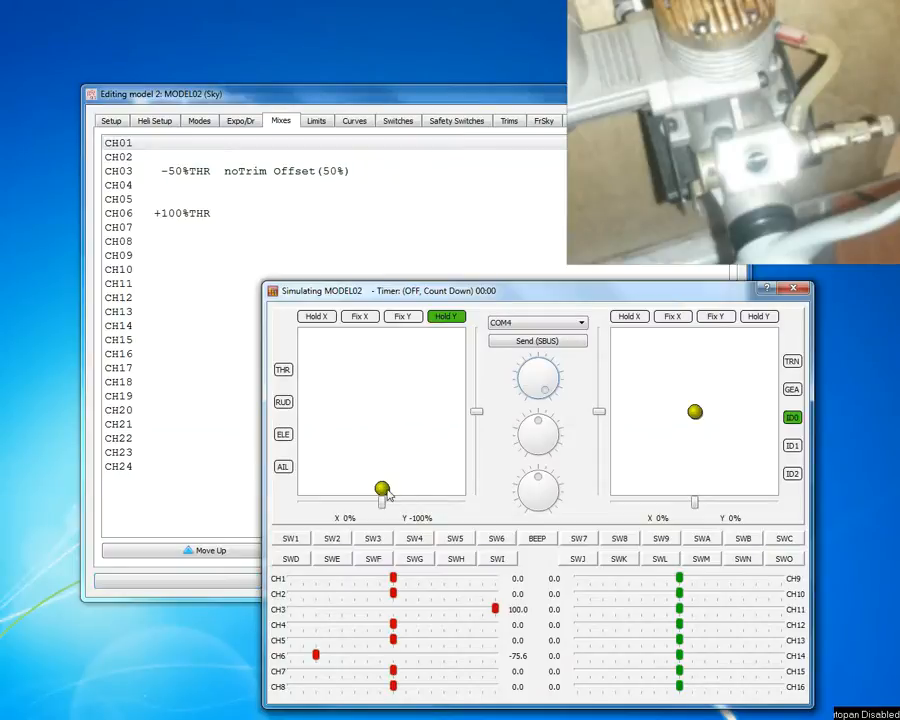
mouse_move(383, 497)
mouse_down()
mouse_move(361, 300)
mouse_move(360, 480)
mouse_move(372, 422)
mouse_move(364, 350)
mouse_move(376, 538)
mouse_move(396, 336)
mouse_move(380, 512)
mouse_move(394, 347)
mouse_move(393, 423)
mouse_move(382, 490)
mouse_move(383, 335)
mouse_move(363, 494)
mouse_move(372, 498)
mouse_up()
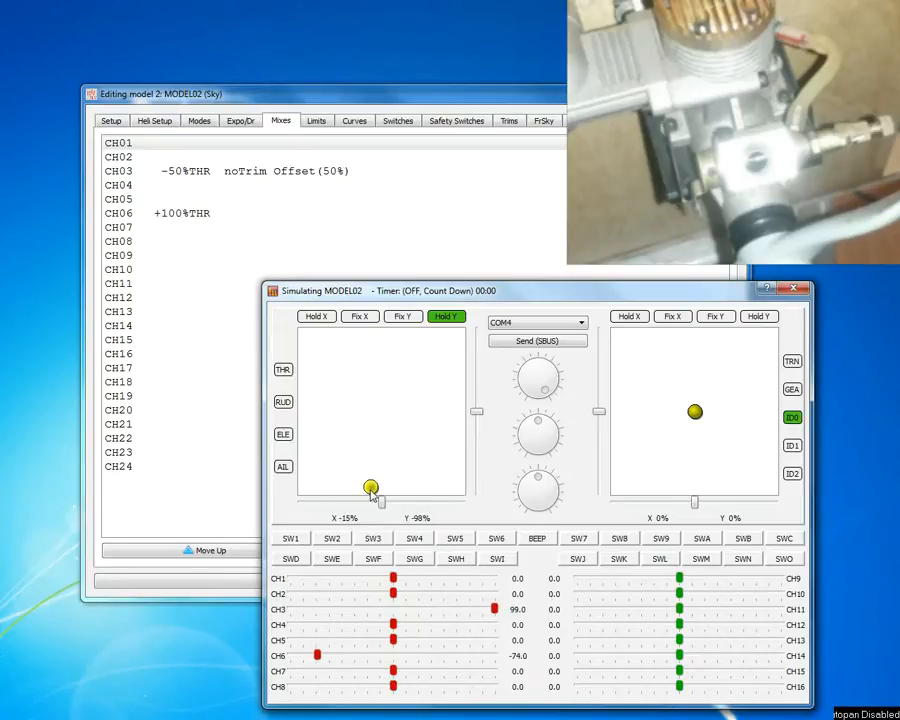
drag(372, 497, 384, 342)
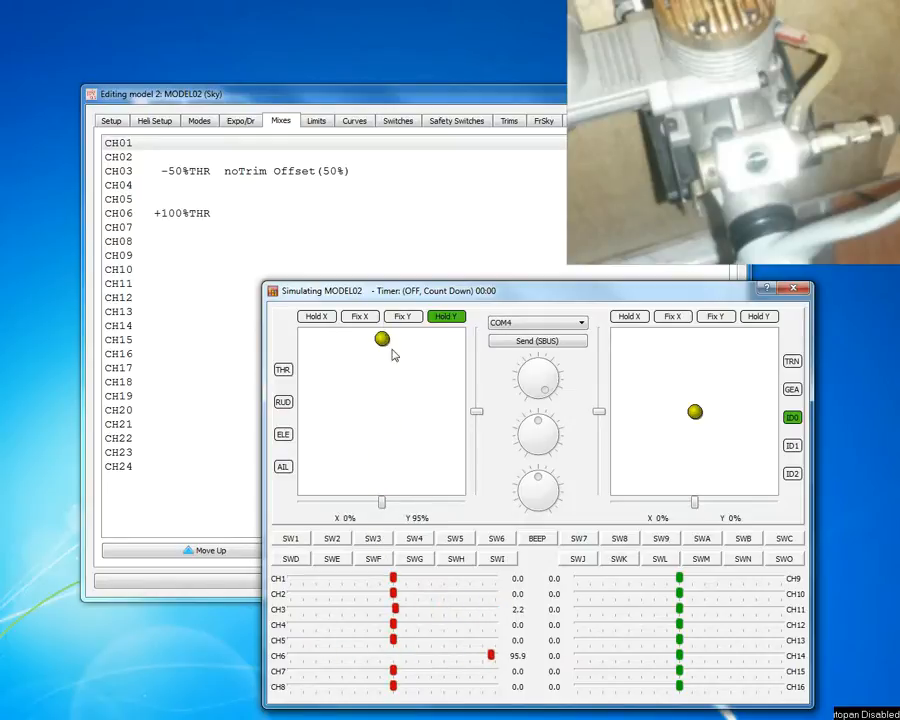
Add a MULTIPLY mix to CH03 with source P1, weight 40, offset 40, Fix Offset enabled and Include Trim disabled.
right_click(234, 176)
click(258, 181)
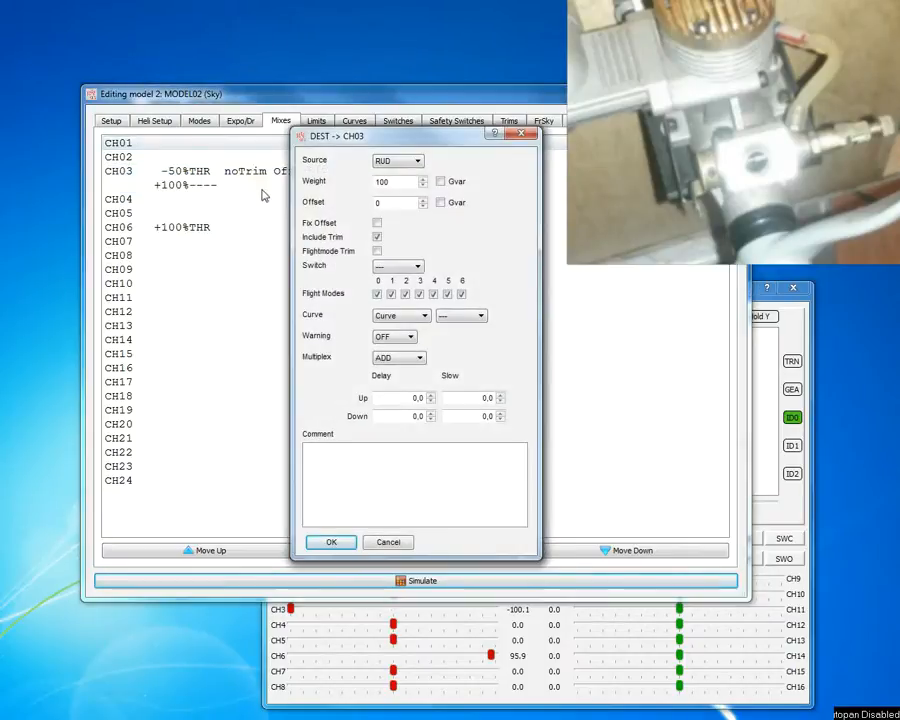
click(419, 358)
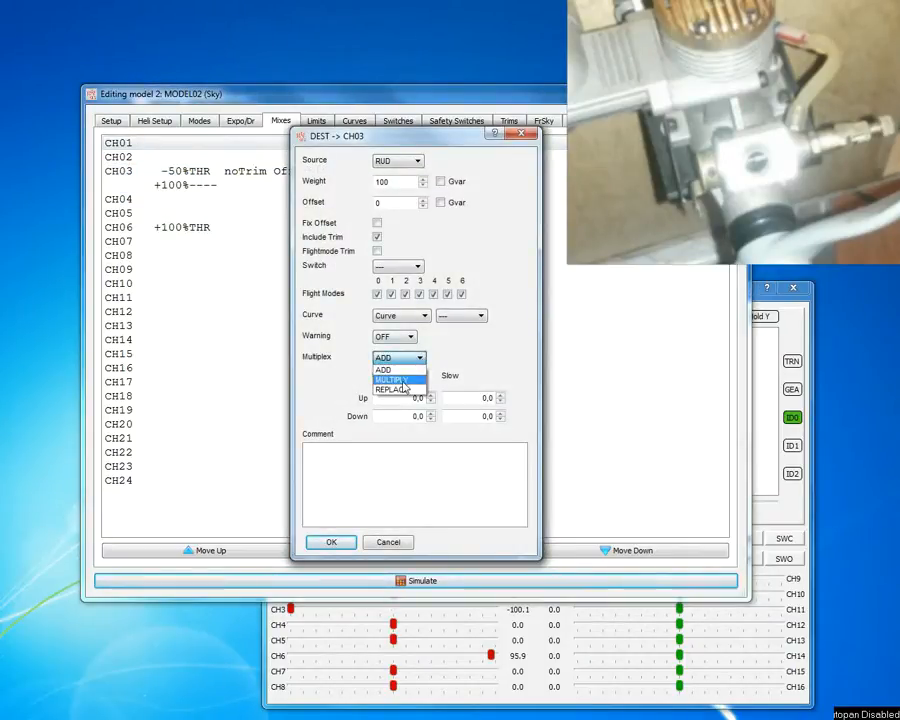
click(390, 380)
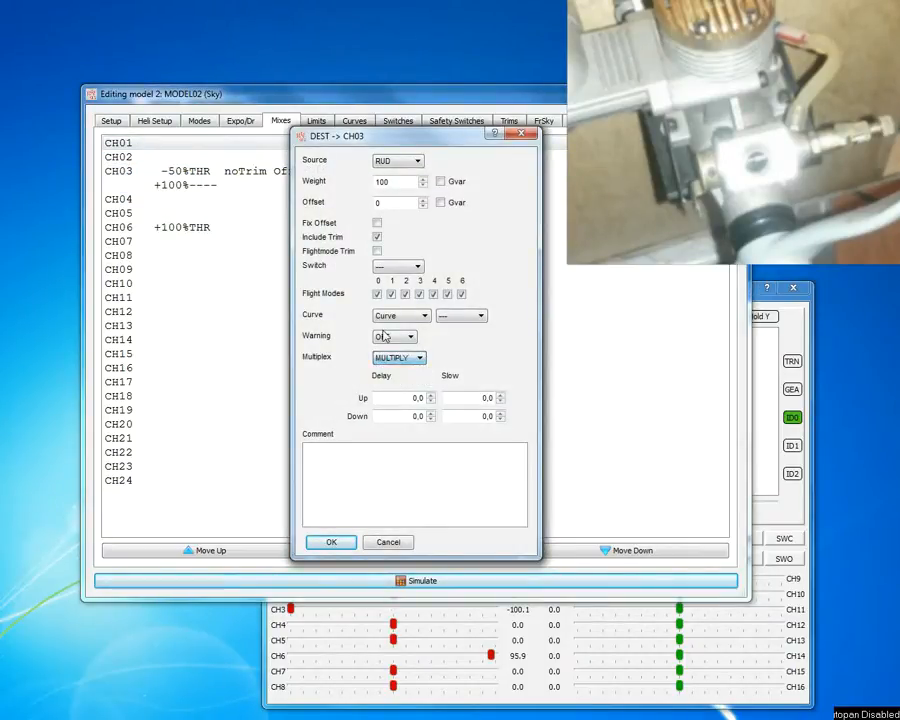
click(377, 238)
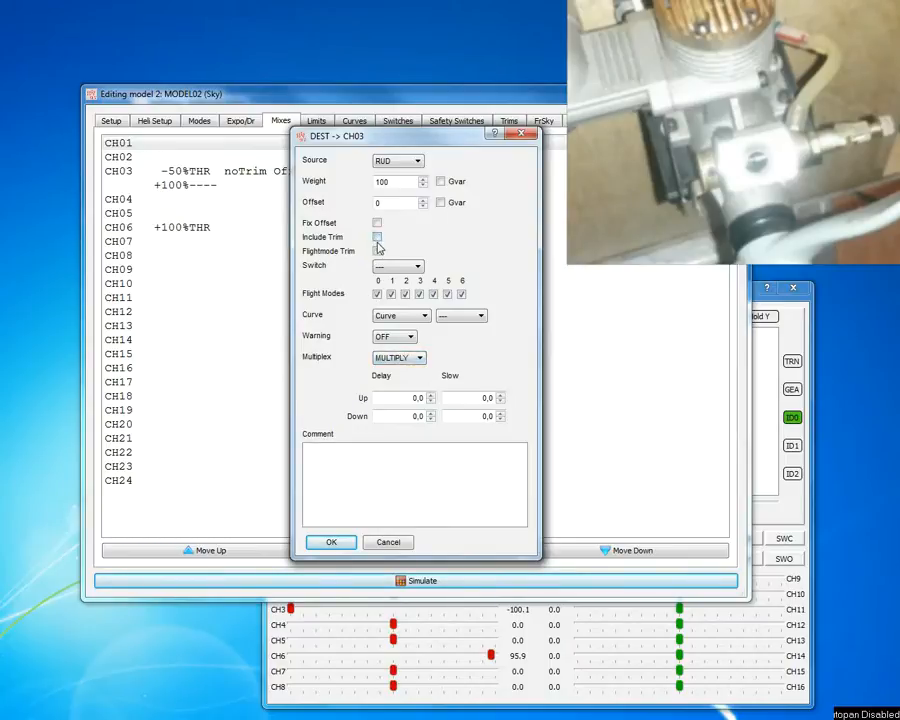
click(418, 163)
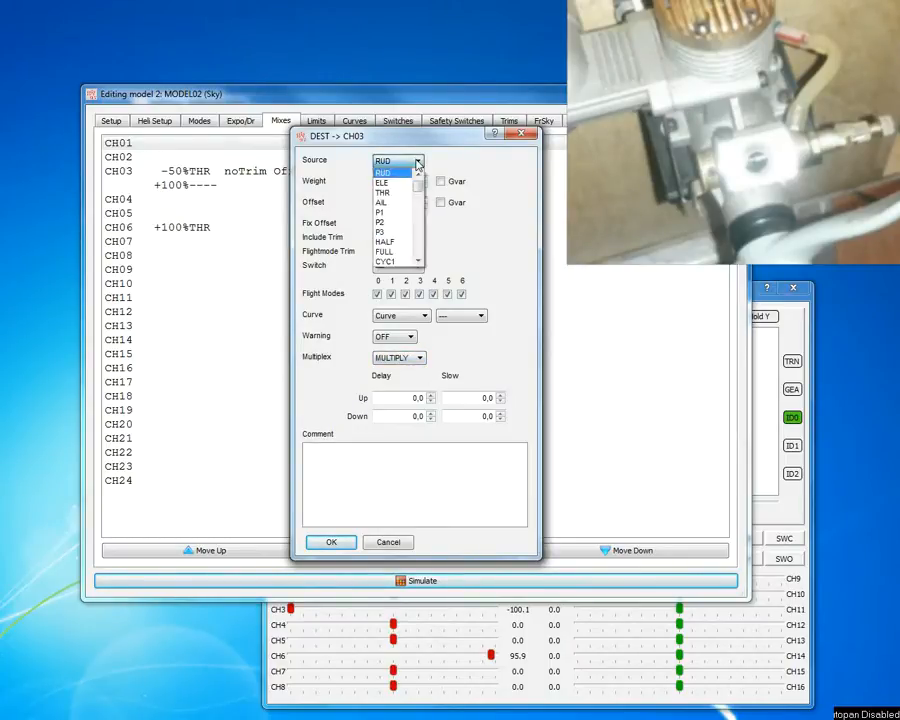
click(390, 215)
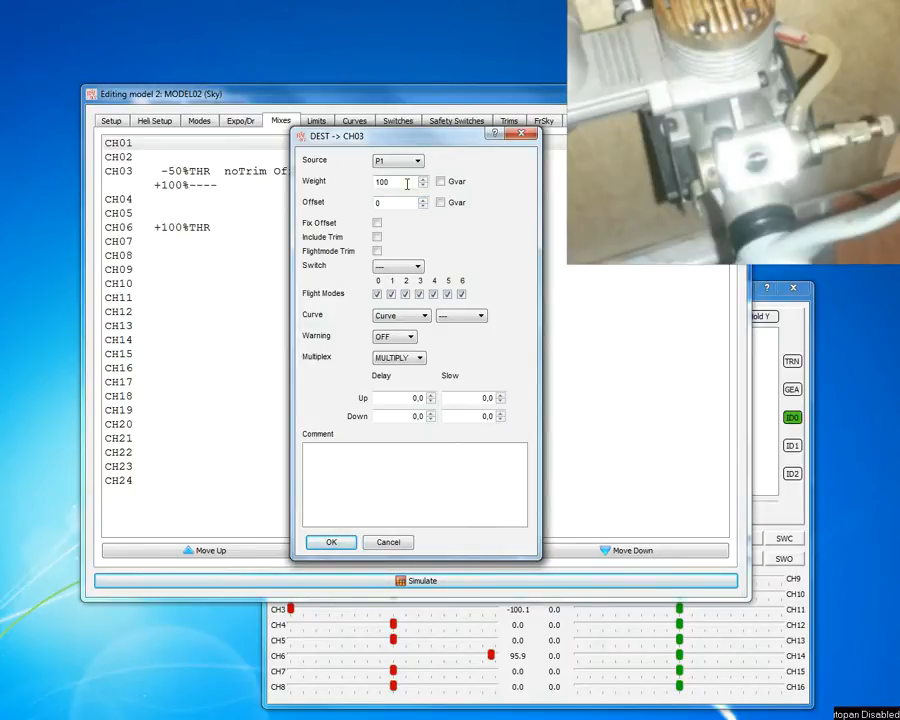
double_click(407, 183)
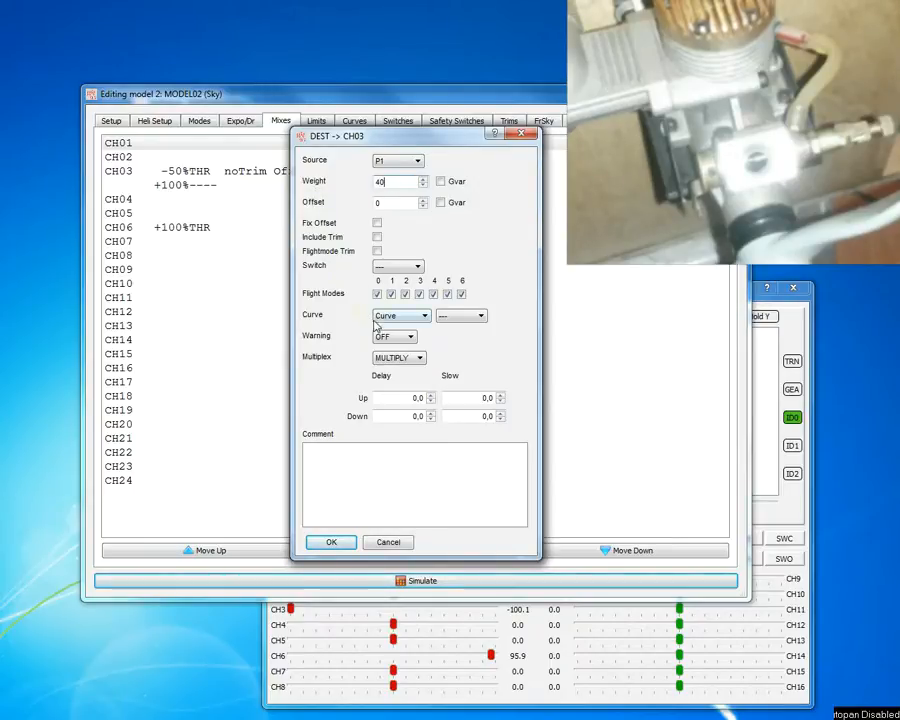
text(4)
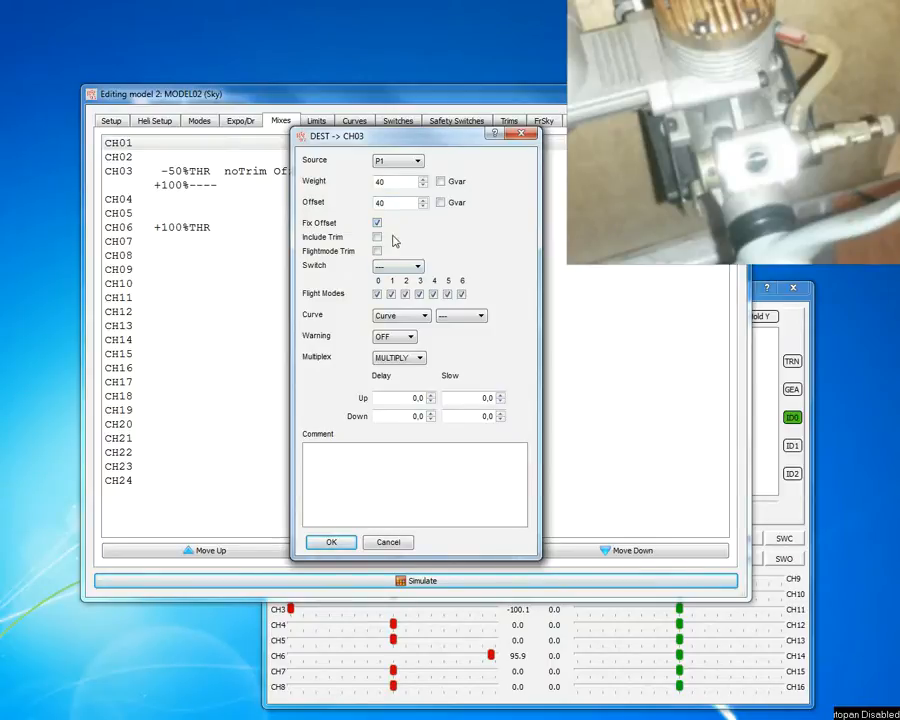
click(347, 546)
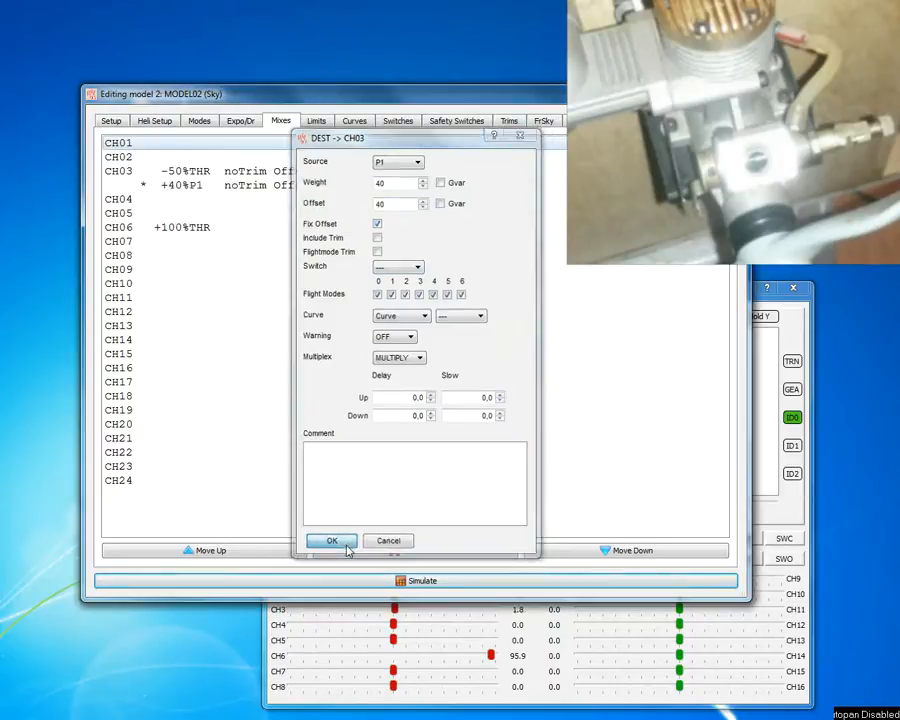
Check CH3 in the simulator with the throttle at -100% Y while turning the P1 knob to minimum and back up.
click(398, 578)
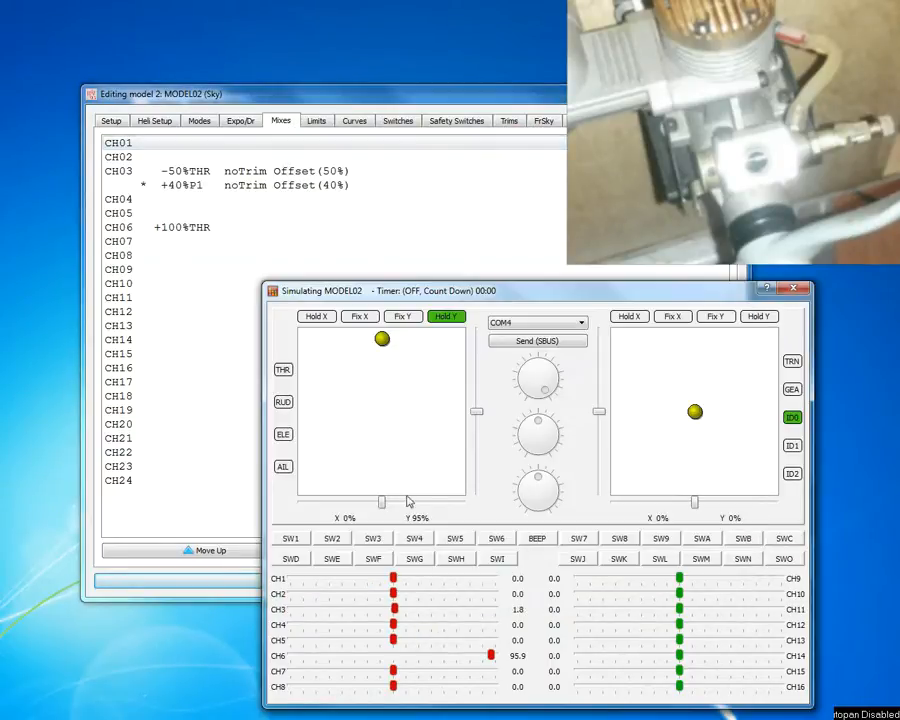
drag(381, 340, 381, 490)
mouse_move(545, 397)
mouse_down()
mouse_move(539, 364)
mouse_move(527, 382)
mouse_move(528, 410)
mouse_move(531, 400)
mouse_up()
mouse_move(385, 494)
mouse_down()
mouse_move(388, 334)
mouse_move(386, 510)
mouse_move(399, 325)
mouse_move(390, 506)
mouse_move(396, 334)
mouse_move(398, 488)
mouse_move(398, 364)
mouse_move(382, 492)
mouse_up()
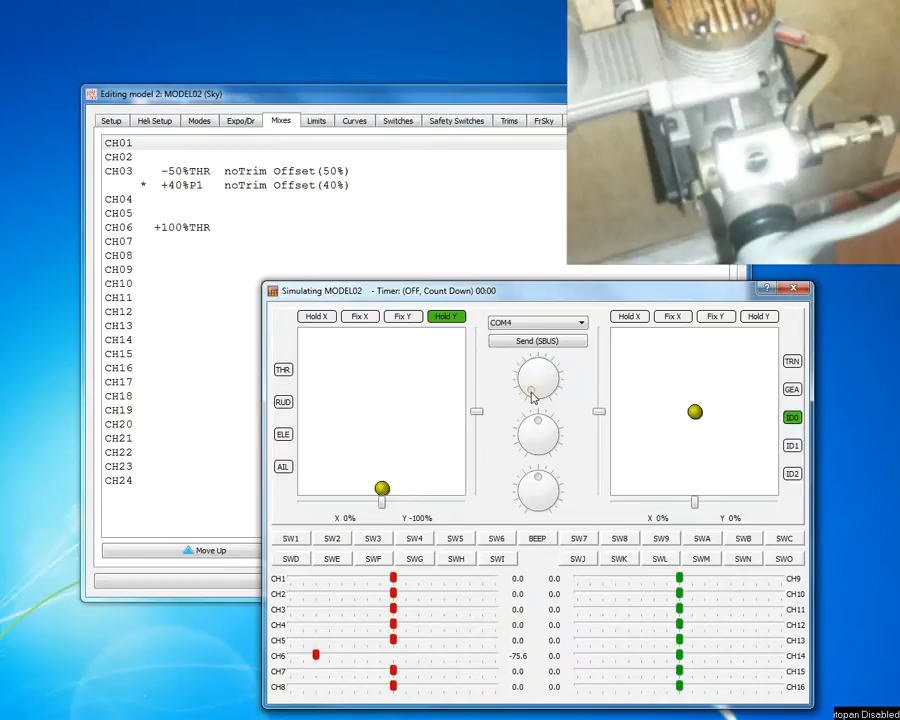
drag(534, 397, 558, 405)
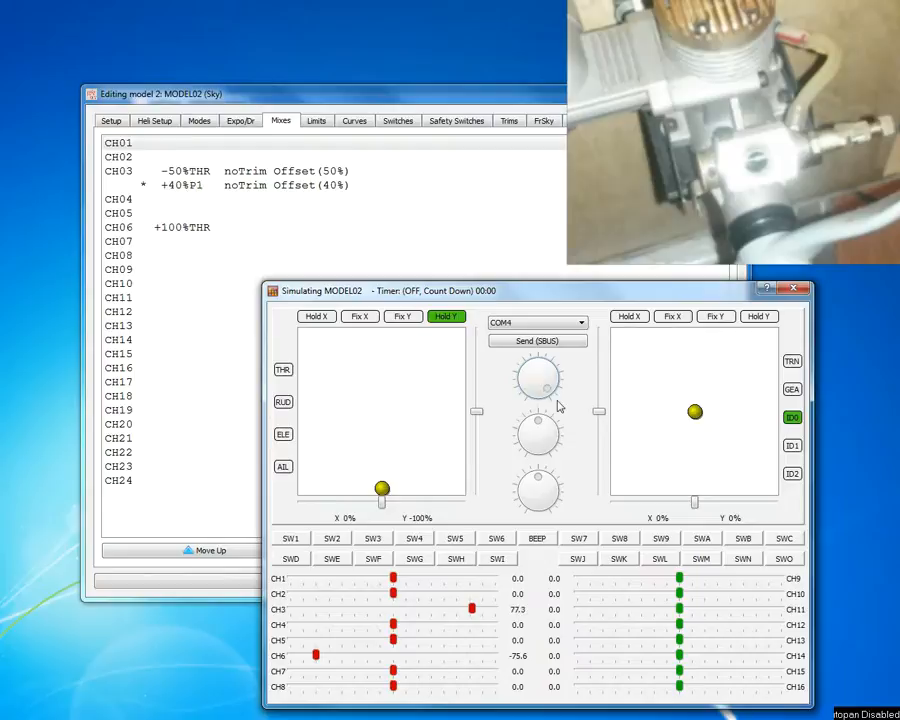
Check CH3 at 100% Y throttle with P1 at minimum, then at -100% Y with P1 at maximum.
drag(382, 489, 384, 332)
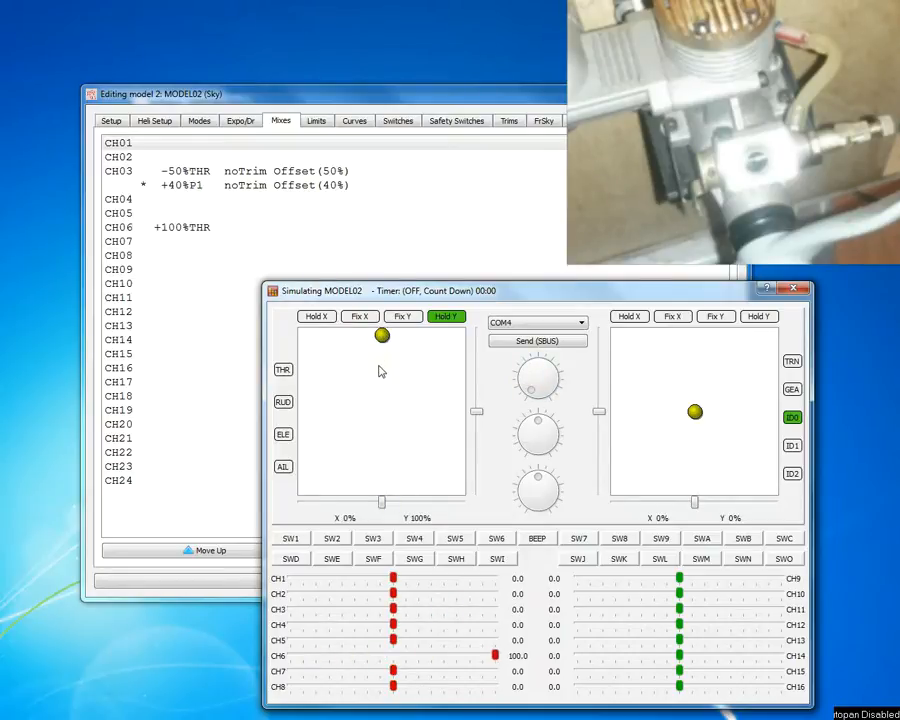
drag(382, 337, 381, 494)
drag(533, 397, 558, 398)
drag(388, 489, 384, 522)
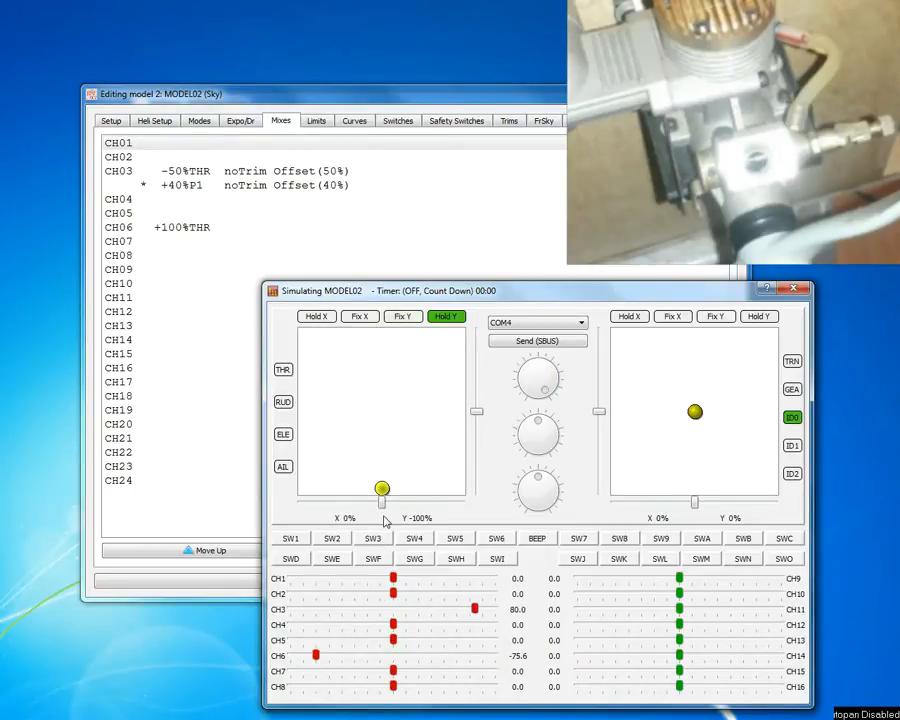
Move the +100% THR mix from CH06 up to CH03 below the P1 line and check CH3 at -100% Y throttle.
click(199, 227)
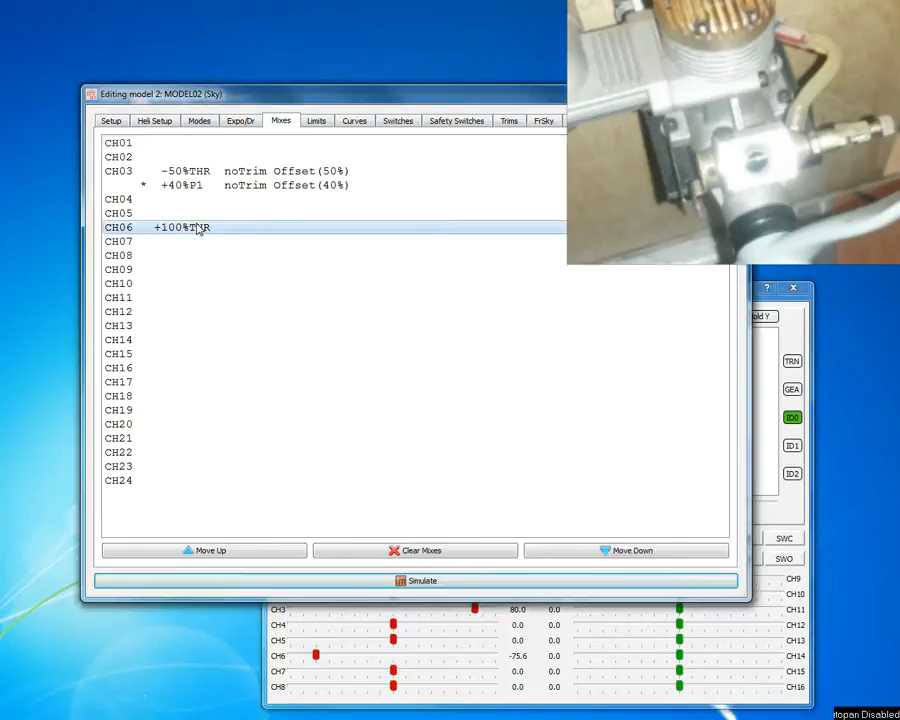
click(252, 552)
click(252, 552)
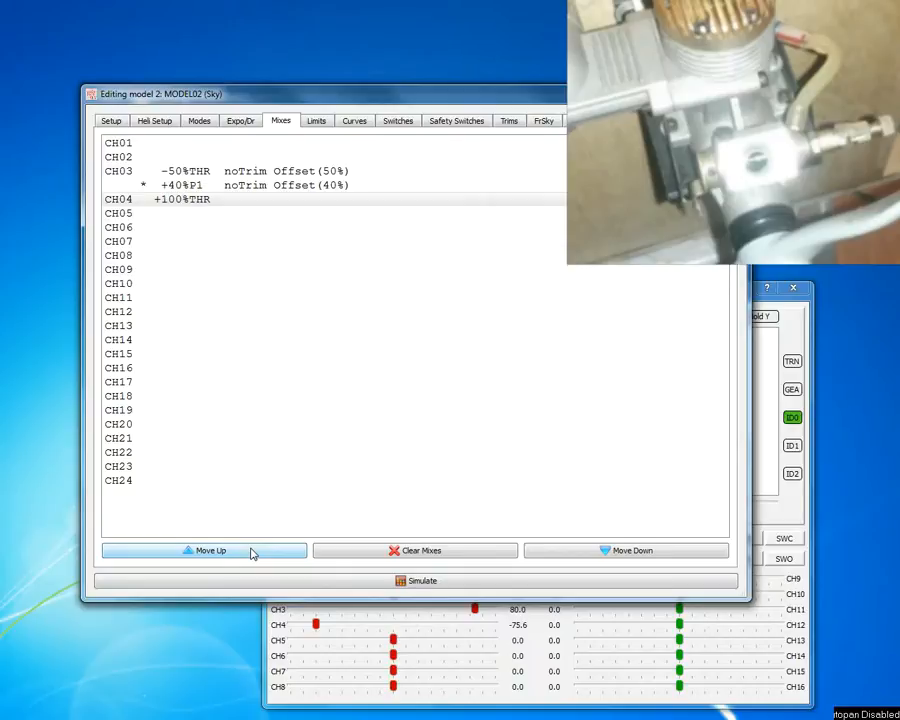
click(252, 552)
click(505, 635)
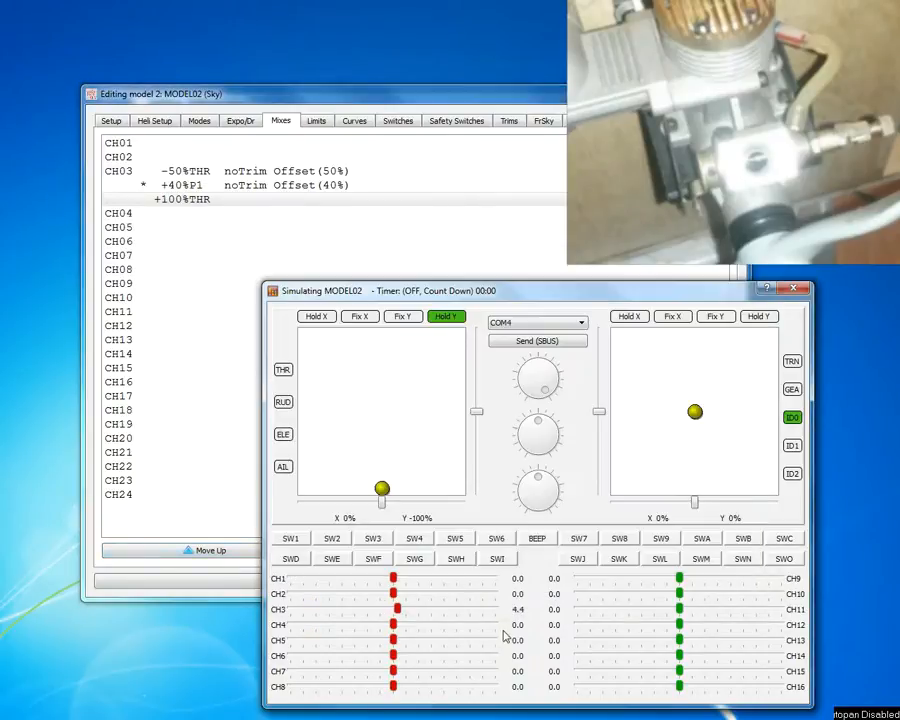
mouse_move(385, 500)
mouse_down()
mouse_move(388, 347)
mouse_move(382, 486)
mouse_up()
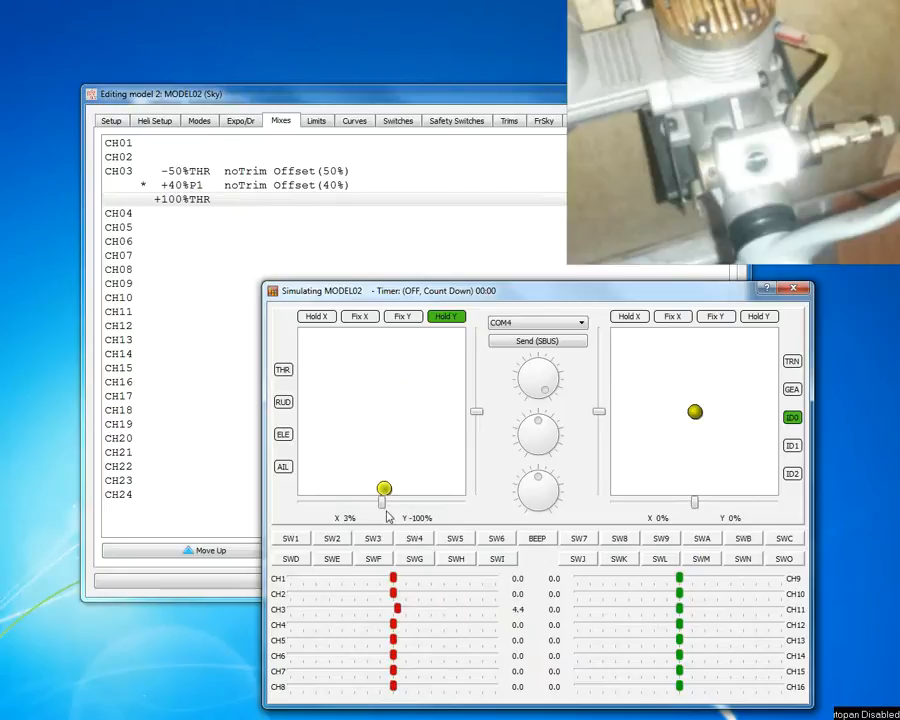
Disable Include Trim on CH03's +100% THR mix and check CH3 in the simulator at -100% Y throttle.
double_click(180, 206)
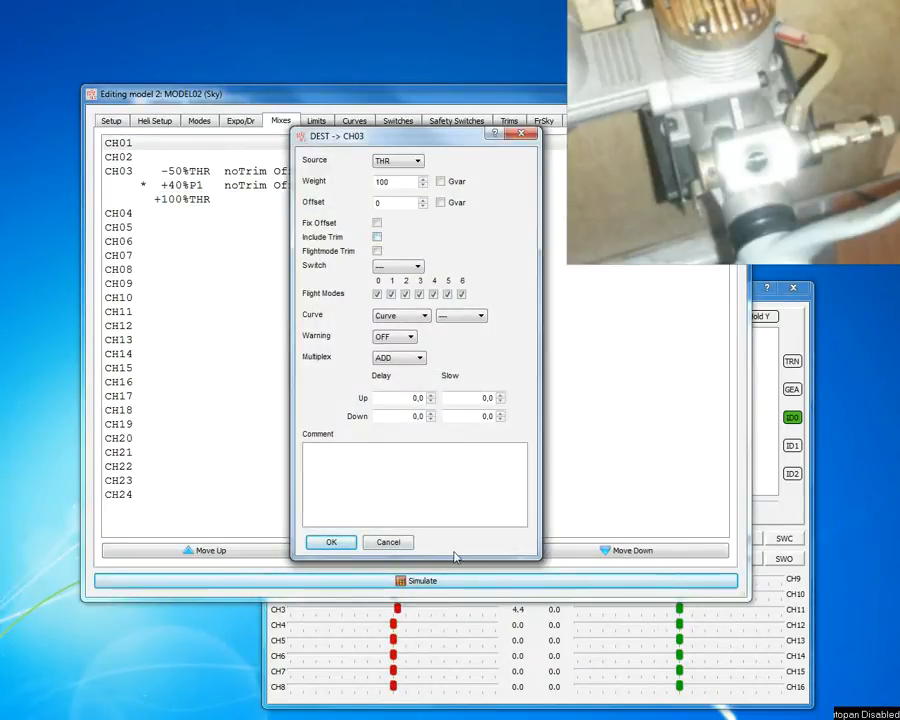
click(336, 543)
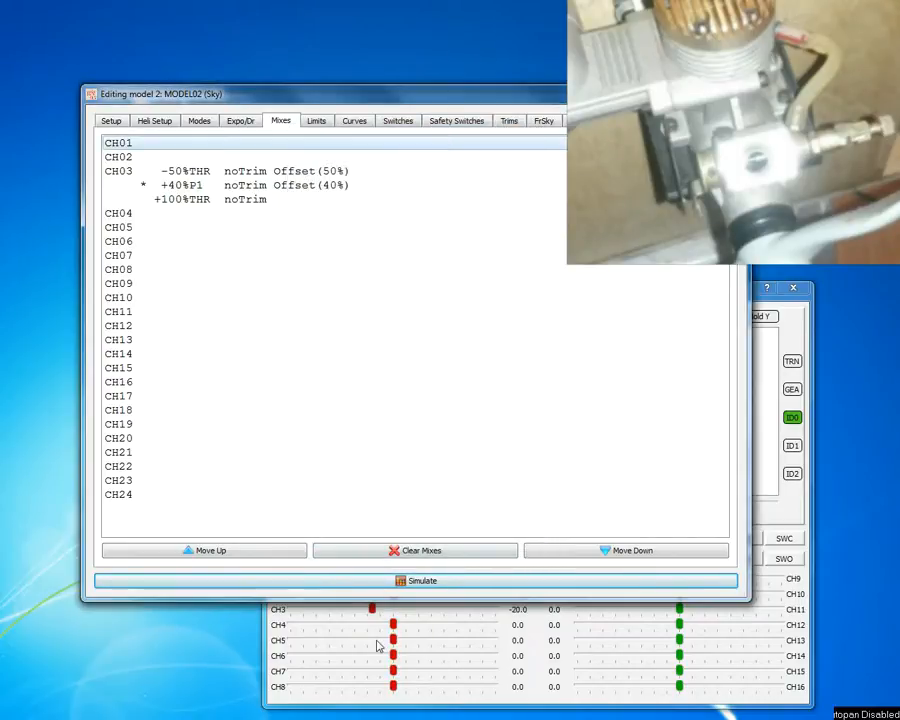
click(366, 647)
mouse_move(381, 488)
mouse_down()
mouse_move(388, 343)
mouse_move(381, 495)
mouse_up()
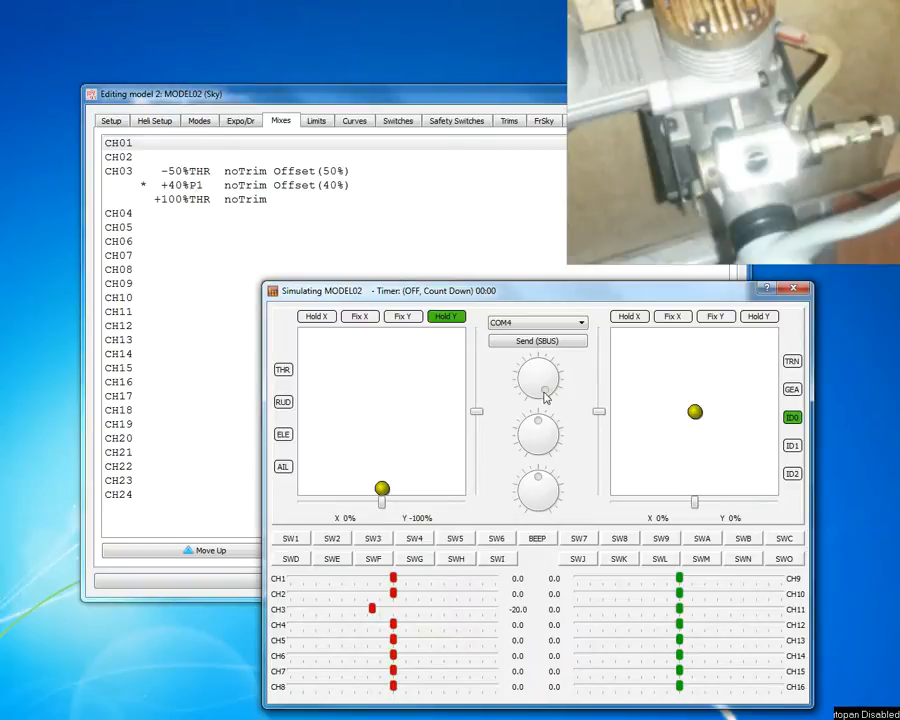
Check CH3 in the simulator while turning P1 between minimum and maximum at -100% and 100% Y throttle.
mouse_move(546, 396)
mouse_down()
mouse_move(550, 368)
mouse_move(532, 368)
mouse_move(537, 402)
mouse_up()
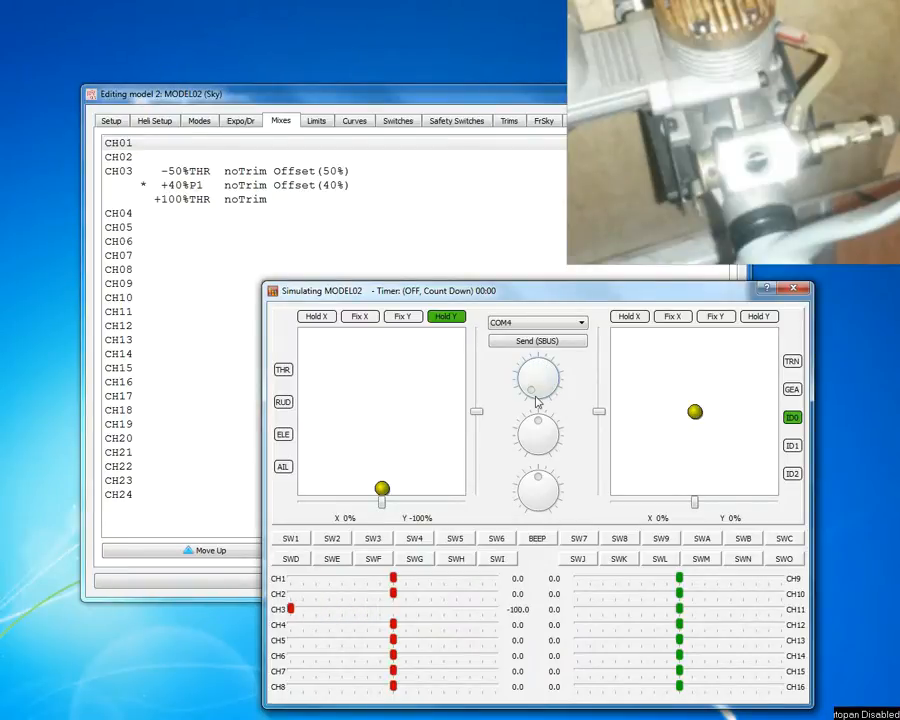
drag(392, 489, 382, 335)
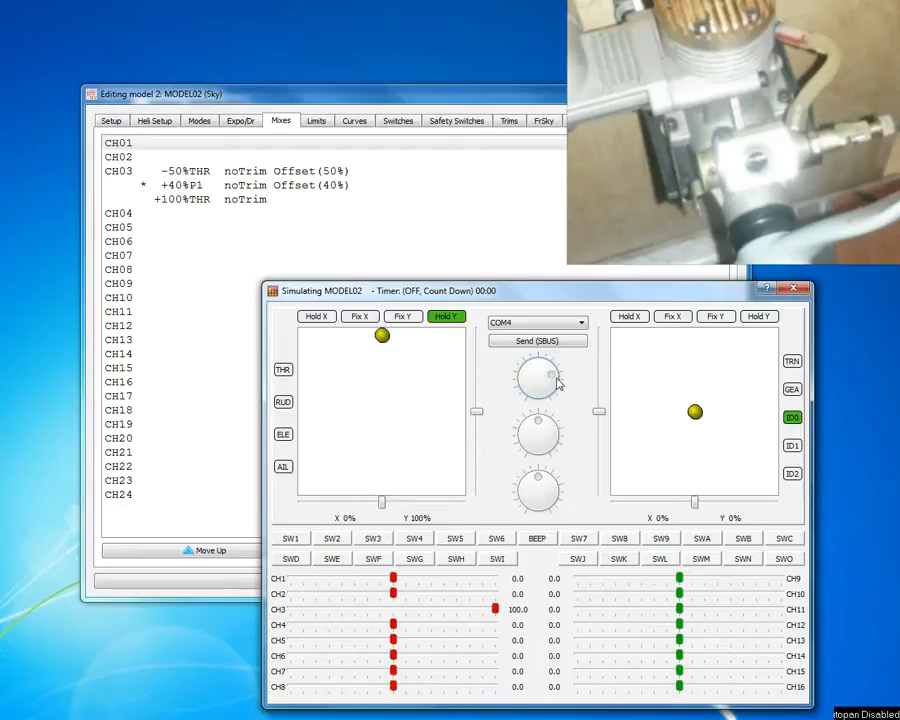
drag(382, 337, 381, 490)
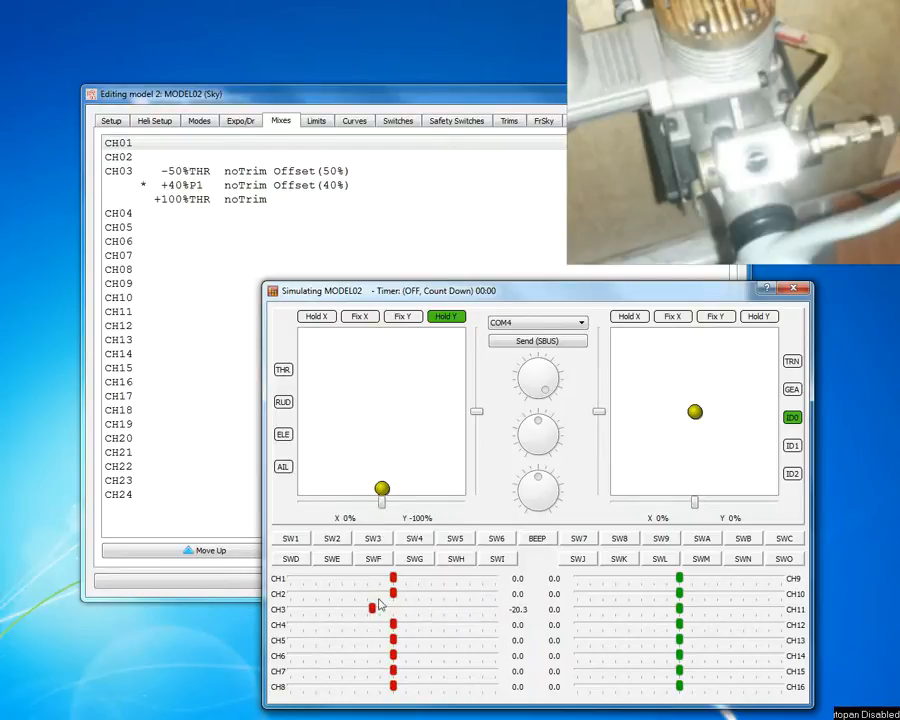
drag(548, 395, 520, 407)
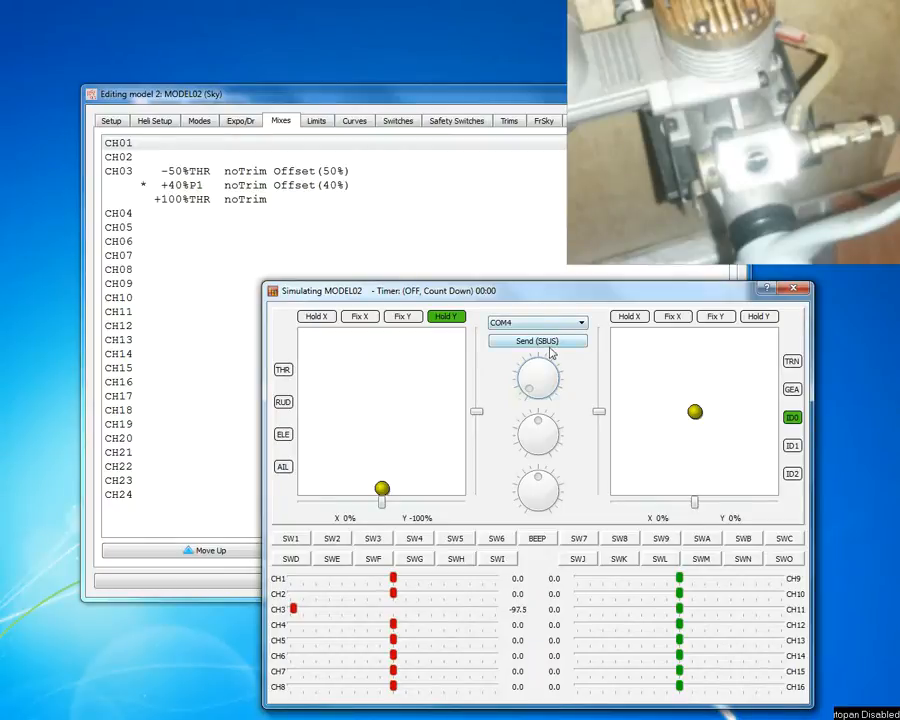
Close MODEL02's simulator and editor, and open the Thr trim model in the simulator beside its mixes.
drag(549, 300, 520, 296)
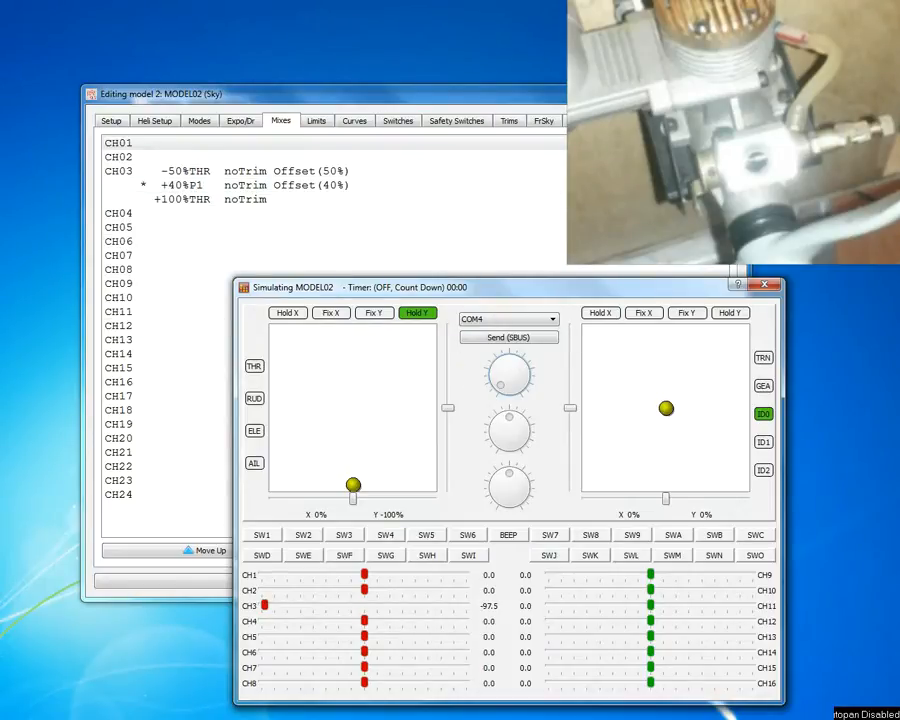
click(765, 288)
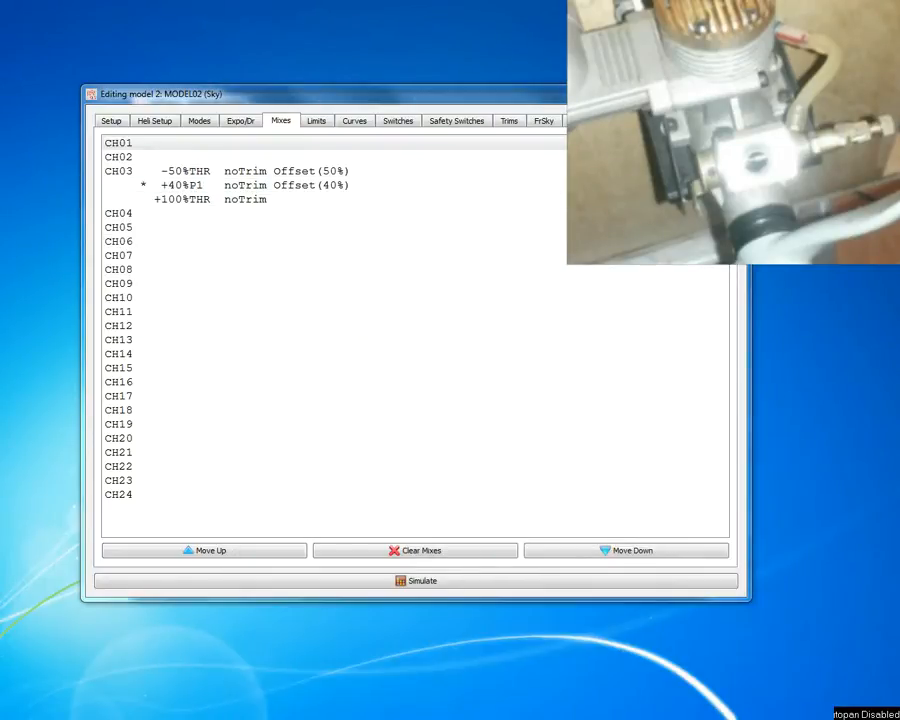
click(730, 92)
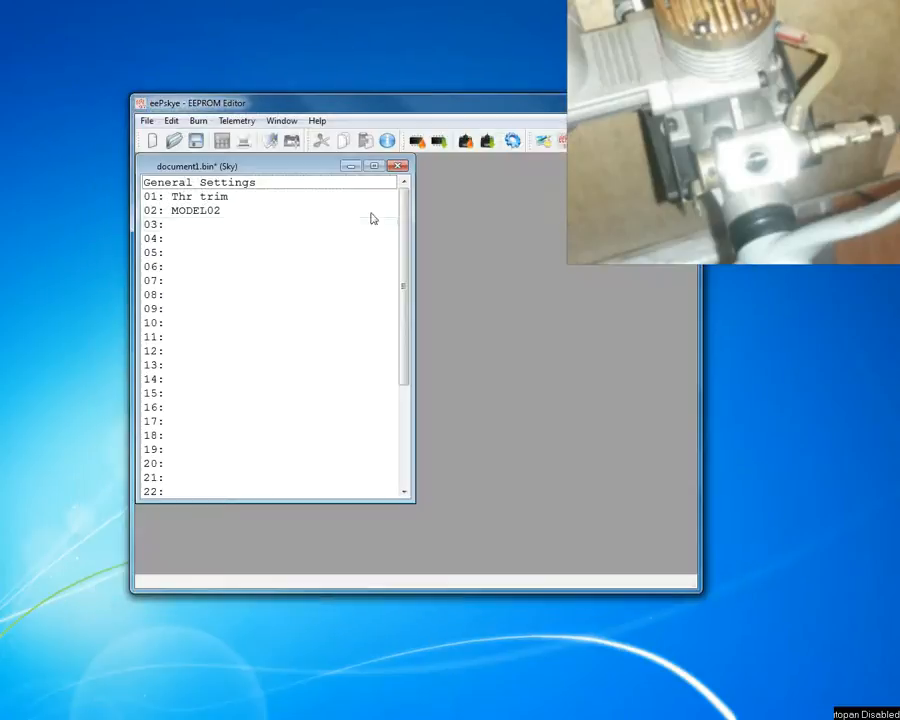
double_click(209, 200)
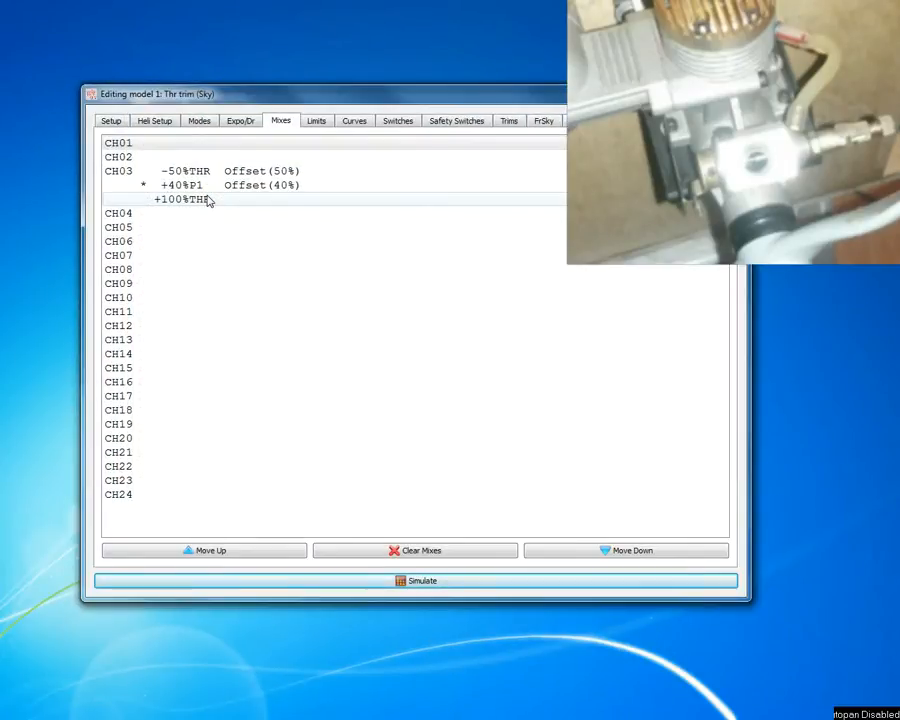
click(434, 588)
drag(458, 144, 571, 303)
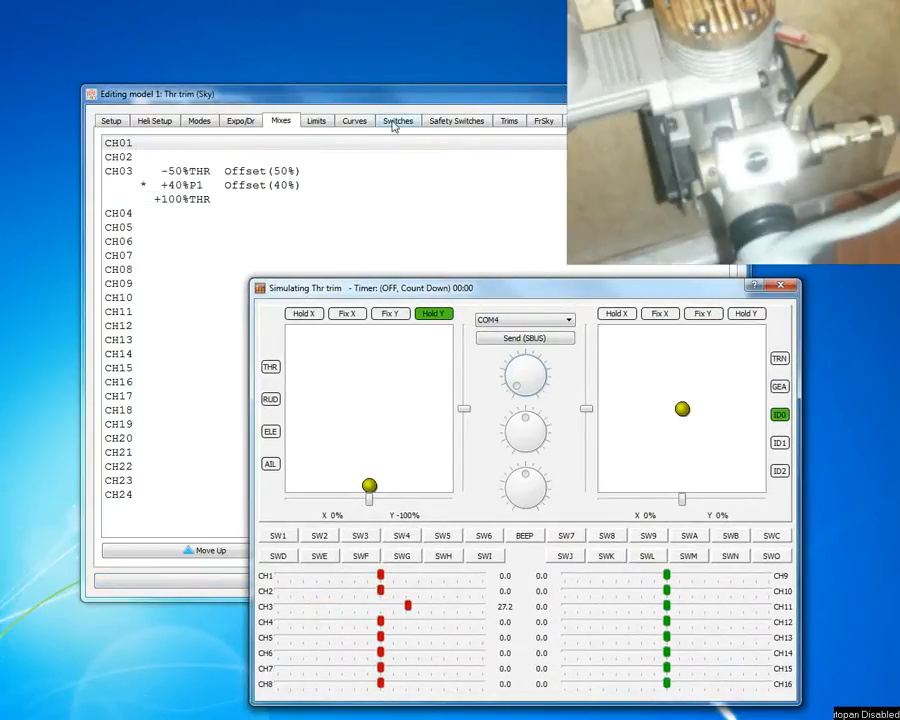
Inspect the CH3 limits and mixes of the Thr trim model, then return to its simulator.
click(316, 122)
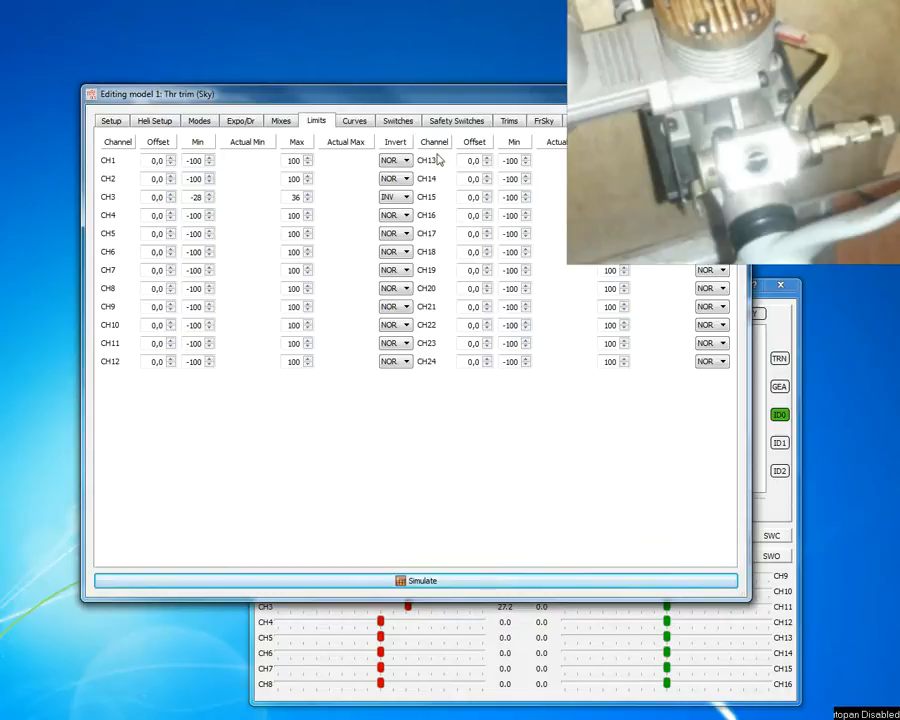
click(285, 123)
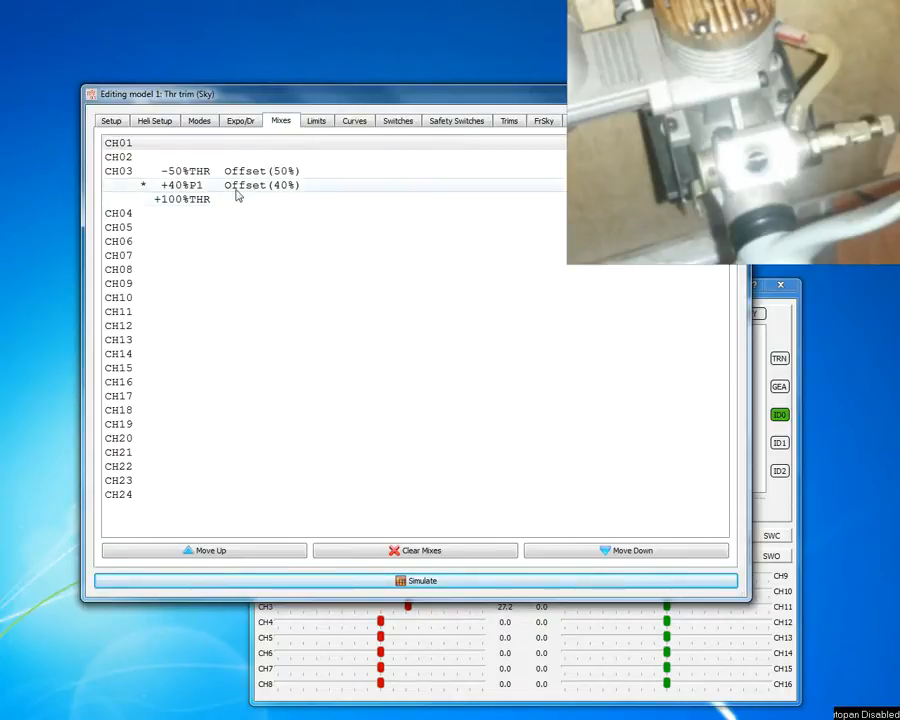
click(458, 625)
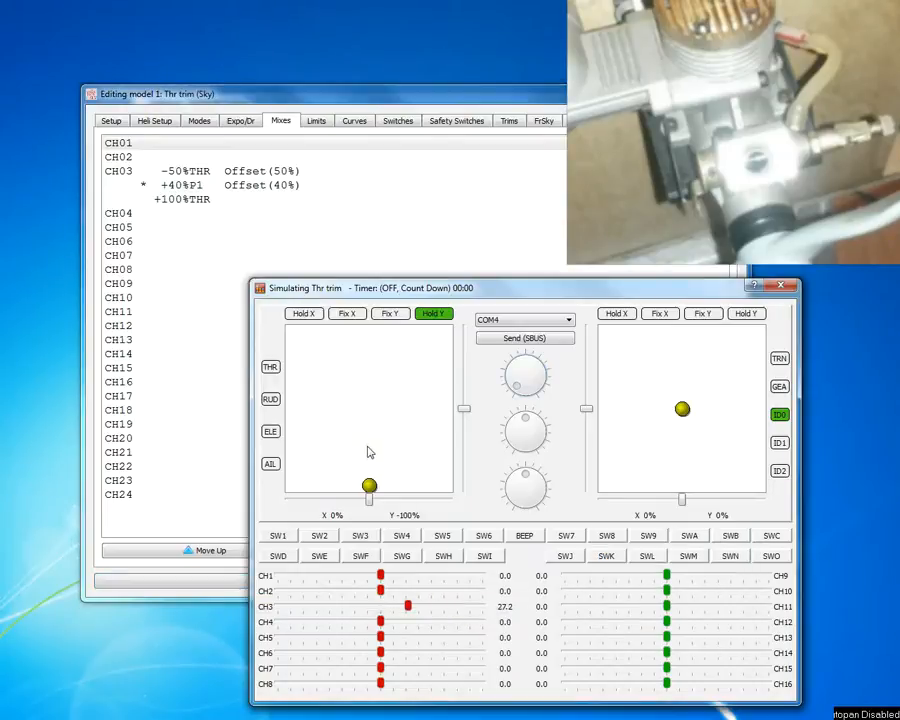
Start sending SBUS over COM4 and check CH3 at both P1 extremes, moving the throttle between -100% and 100% Y.
click(520, 339)
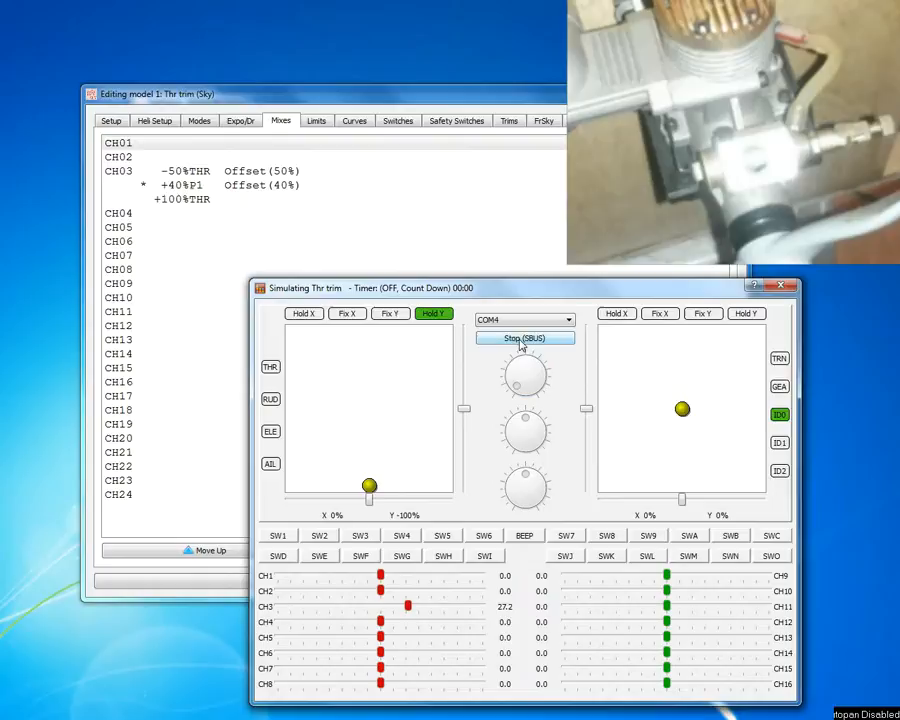
drag(369, 490, 543, 609)
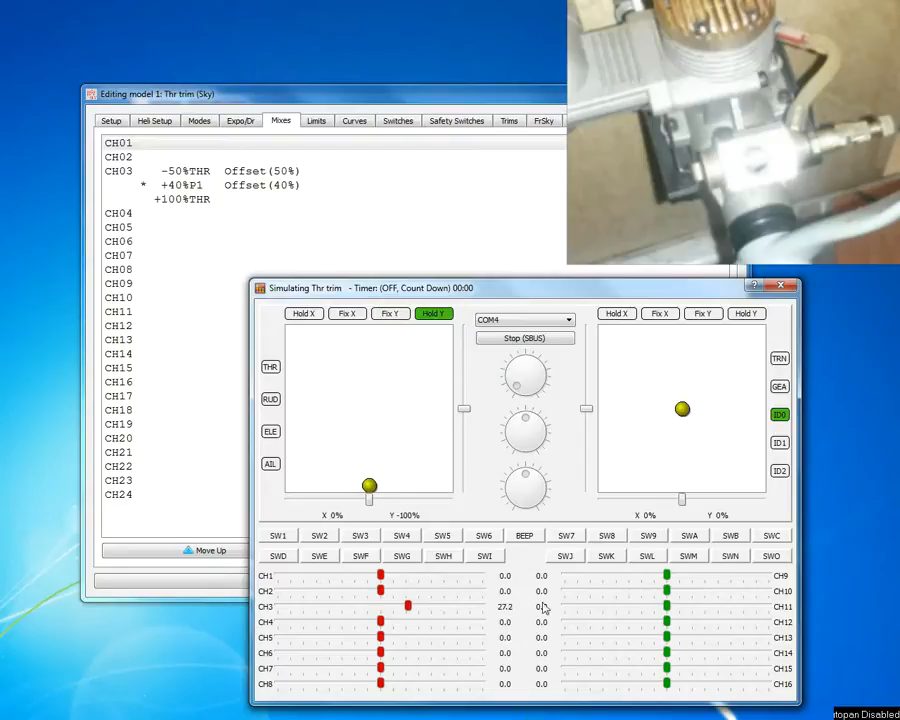
drag(517, 388, 552, 433)
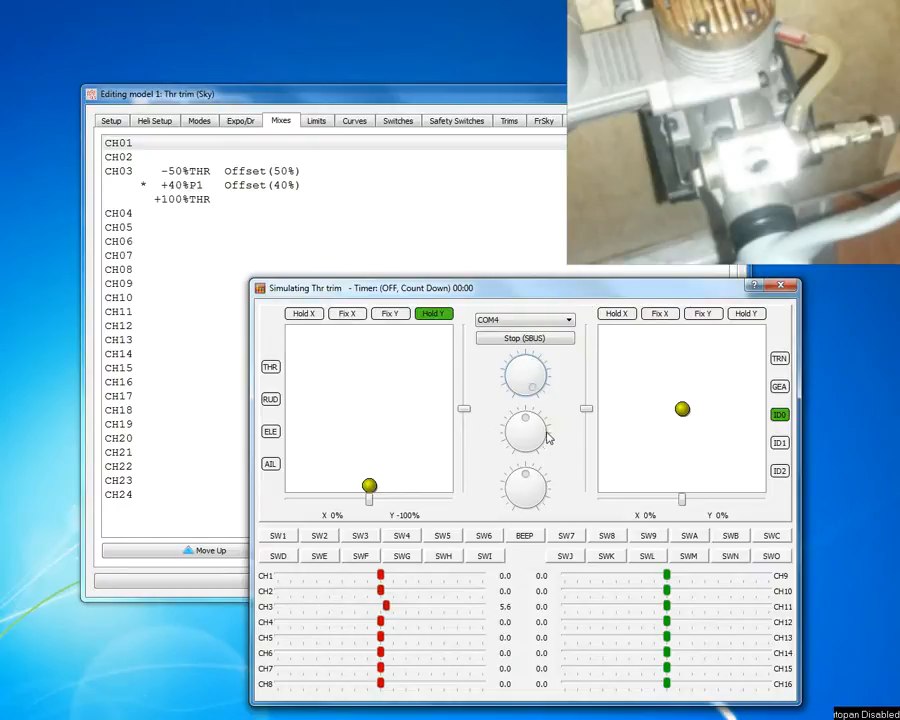
drag(370, 492, 334, 290)
drag(370, 336, 366, 496)
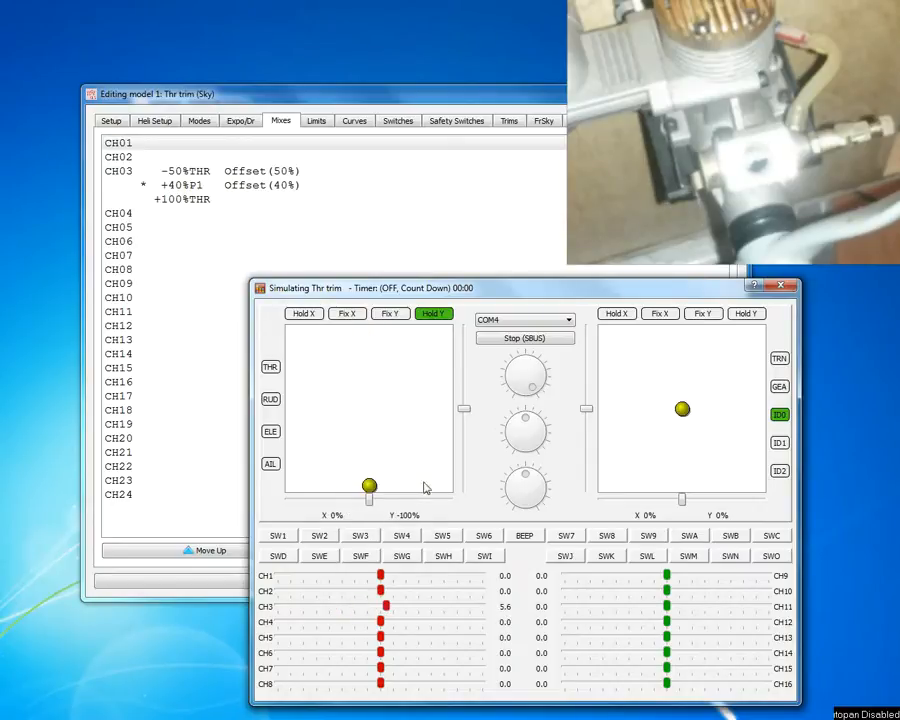
drag(533, 390, 456, 506)
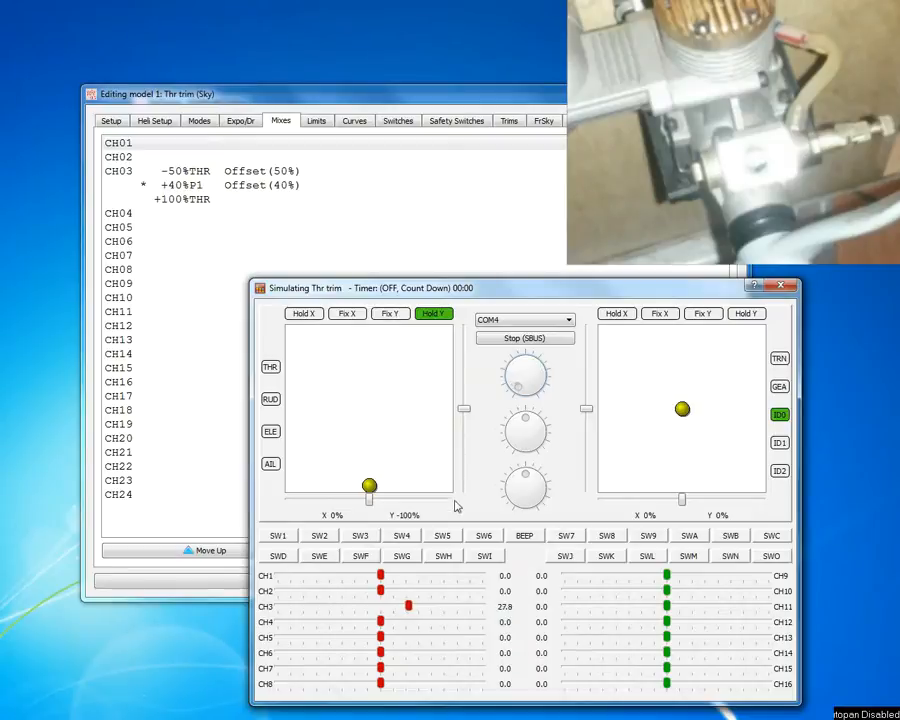
mouse_move(369, 488)
mouse_down()
mouse_move(367, 376)
mouse_move(383, 445)
mouse_move(369, 490)
mouse_up()
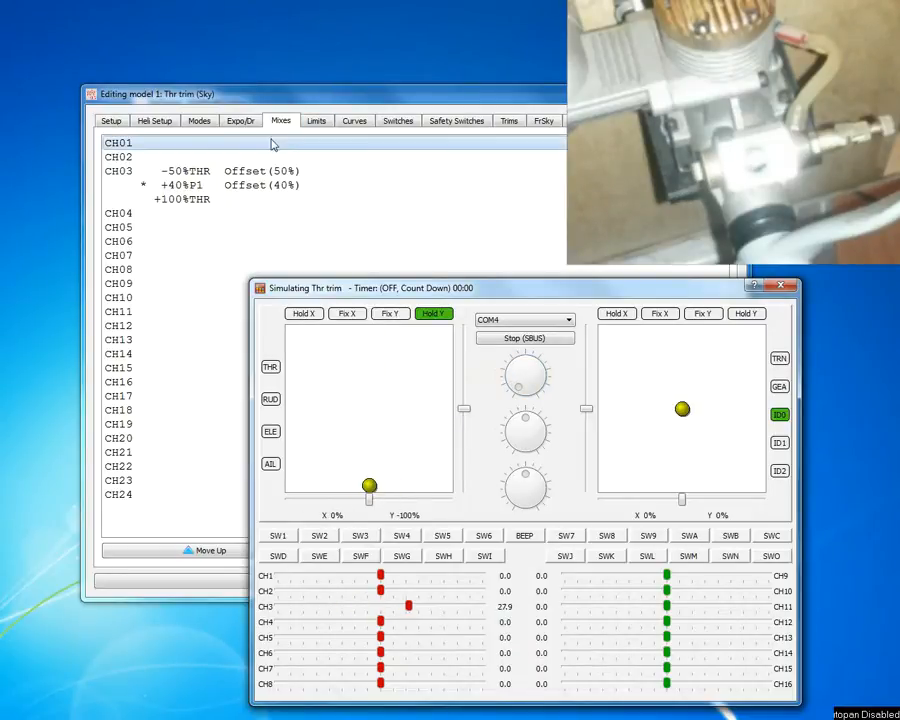
Set CH3's minimum limit to -38 in the Thr trim model.
click(316, 121)
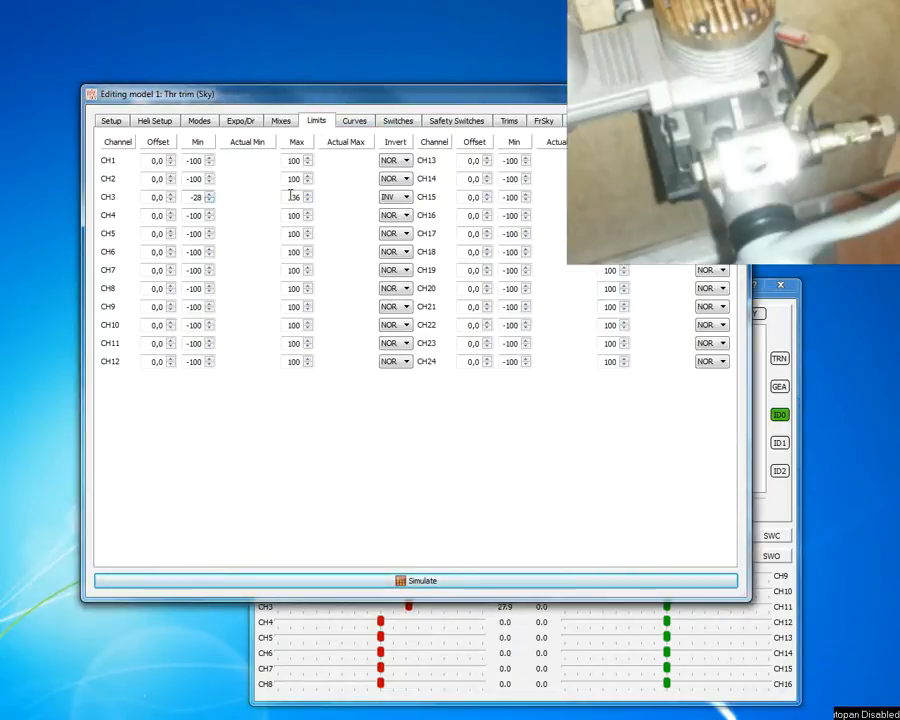
click(209, 201)
click(209, 201)
click(209, 201)
click(209, 201)
click(209, 201)
click(209, 201)
click(209, 201)
click(209, 201)
click(209, 201)
click(209, 201)
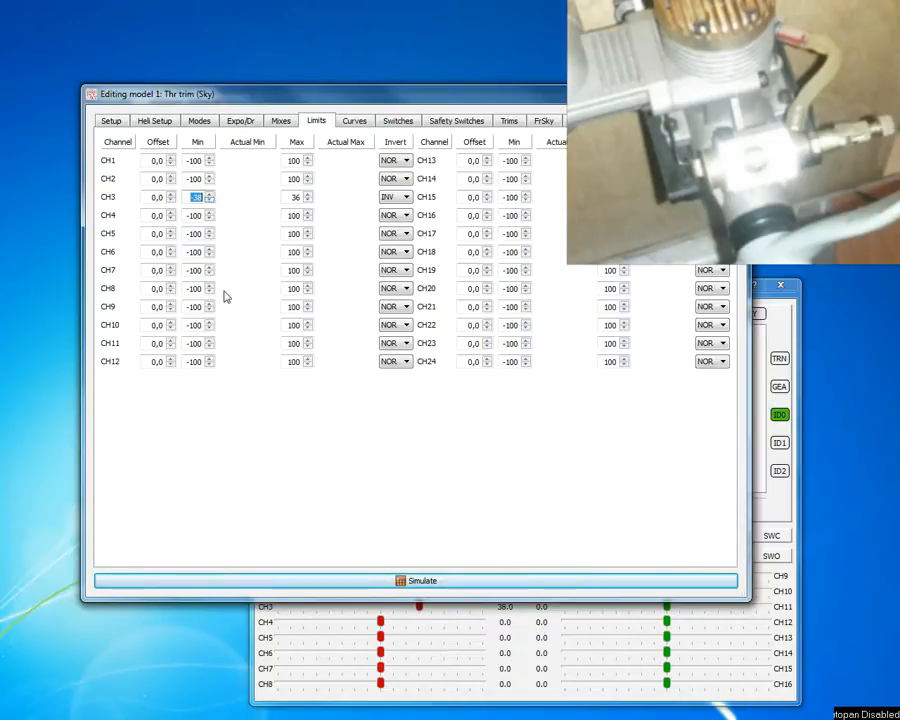
Check CH3 in the simulator while turning P1 at -100% and 100% Y throttle, and return to the mix list.
click(442, 654)
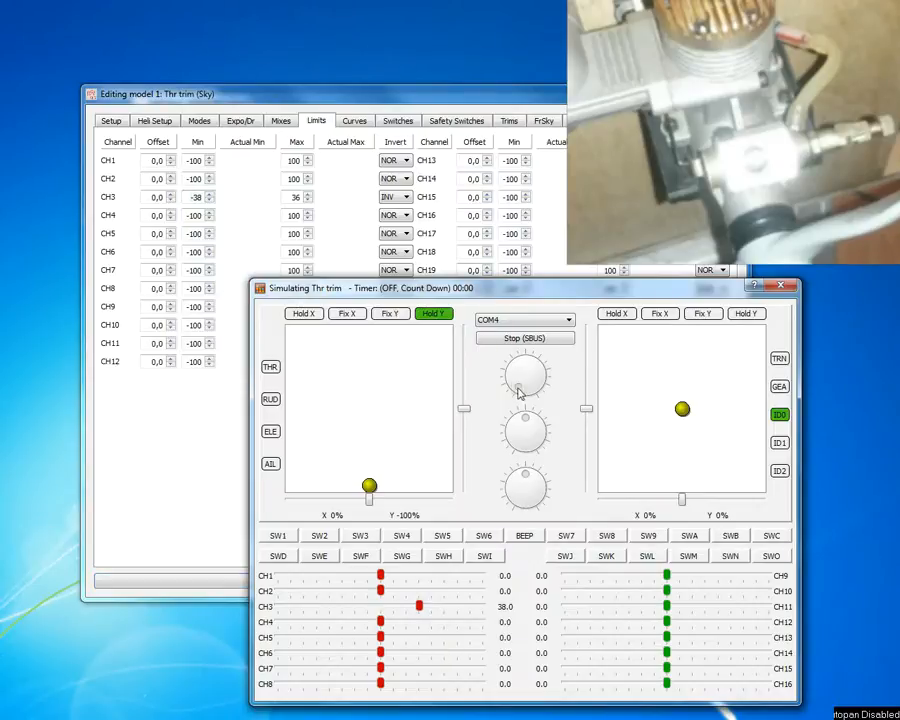
drag(356, 499, 448, 510)
drag(517, 384, 528, 443)
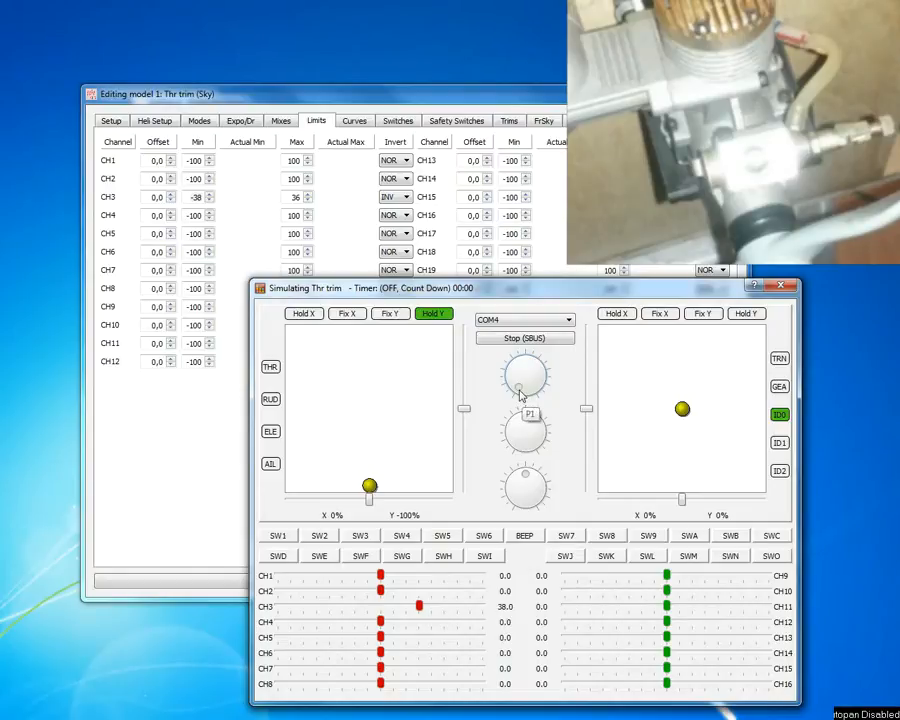
drag(519, 396, 520, 362)
drag(368, 484, 372, 333)
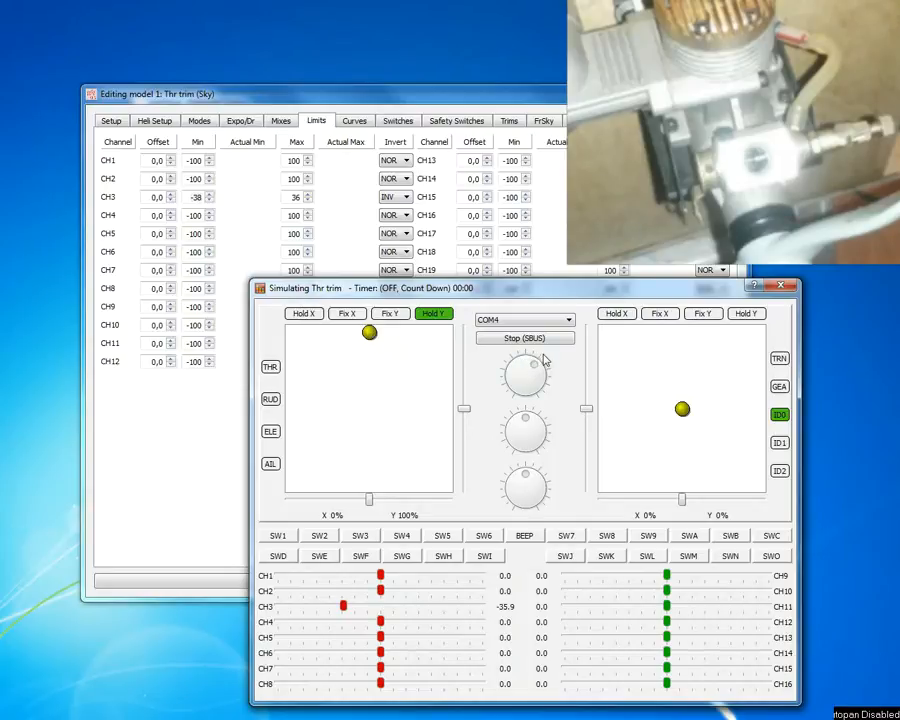
drag(567, 386, 531, 343)
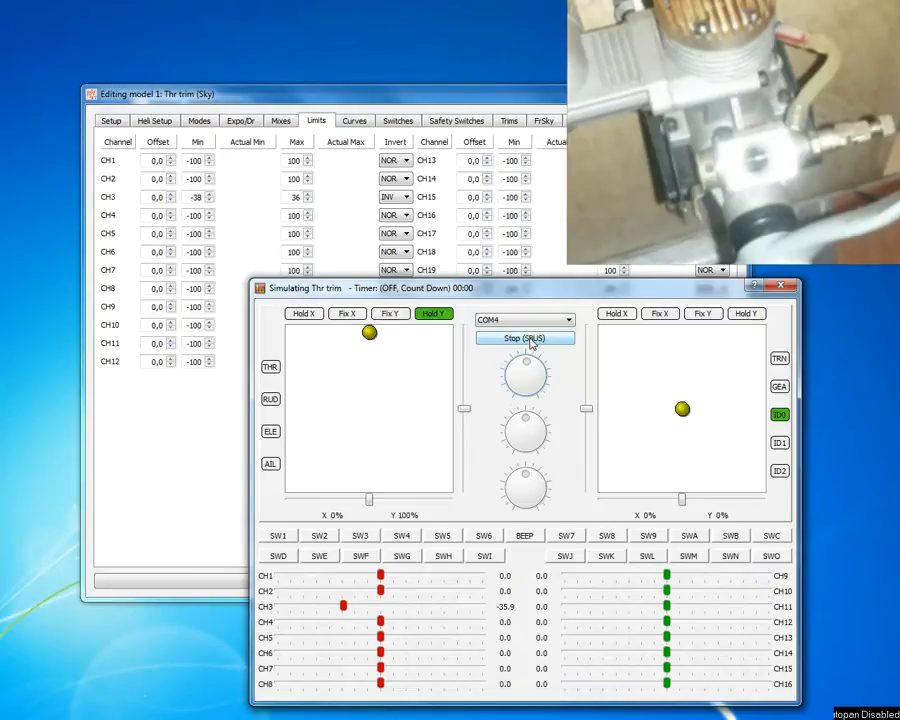
click(281, 121)
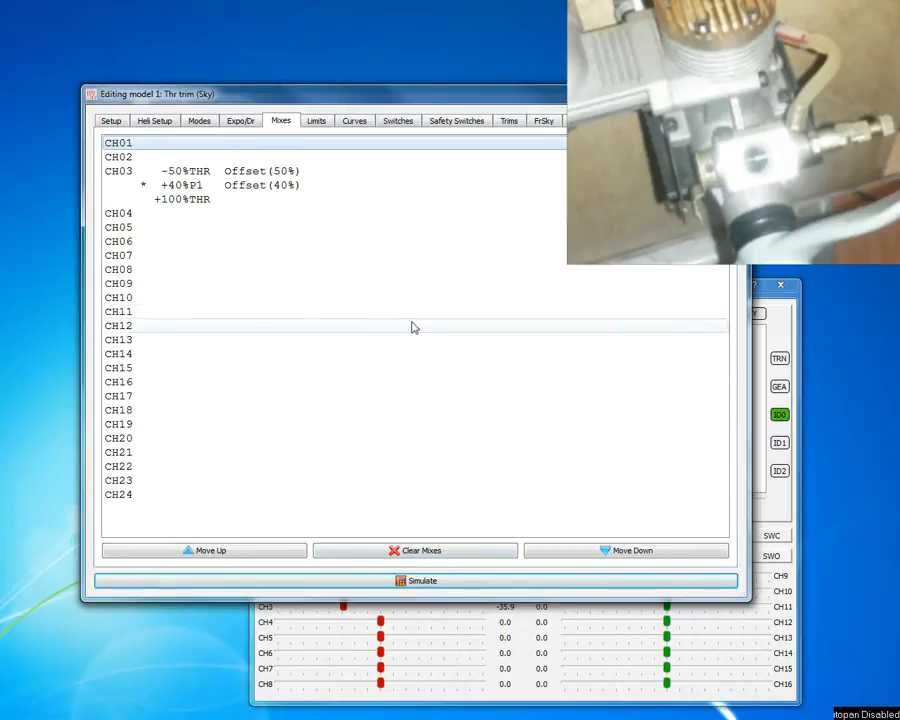
drag(412, 104, 424, 110)
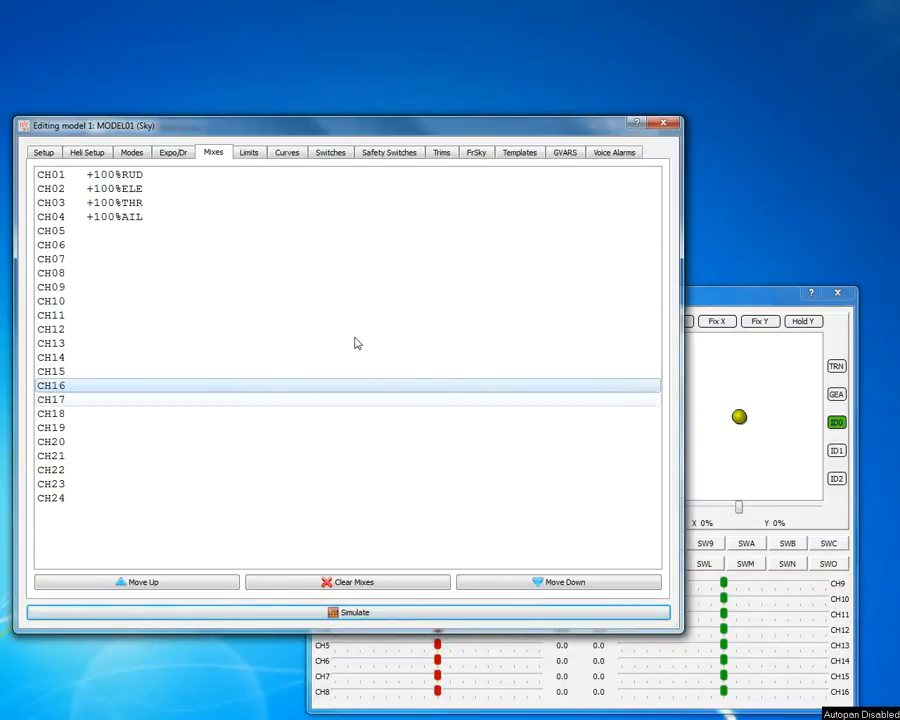
Check CH3 in MODEL01's simulator with the throttle lowered to about -68% Y.
click(725, 294)
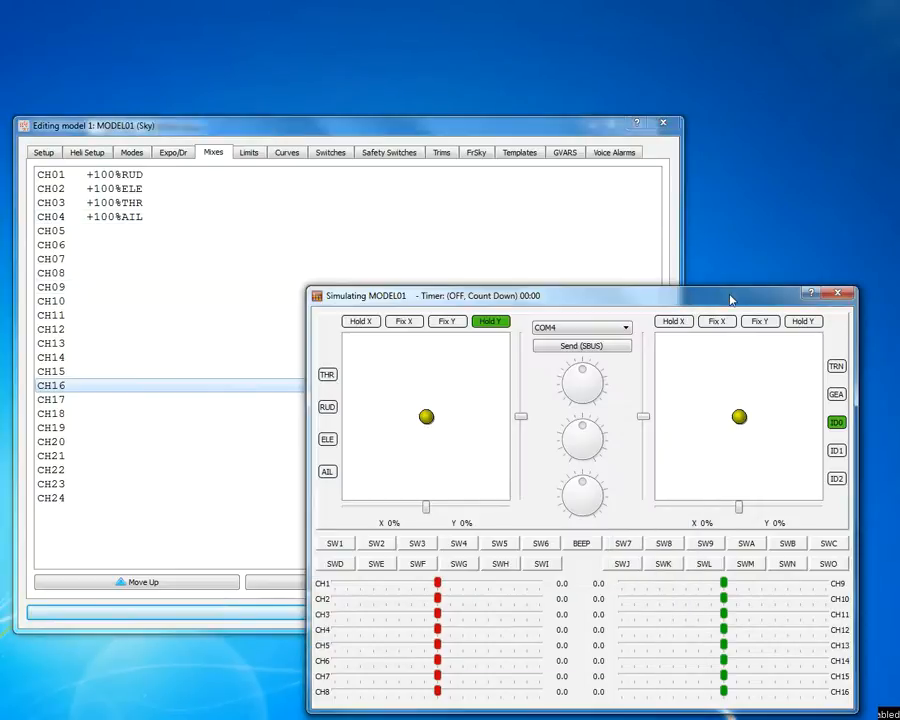
drag(529, 294, 484, 288)
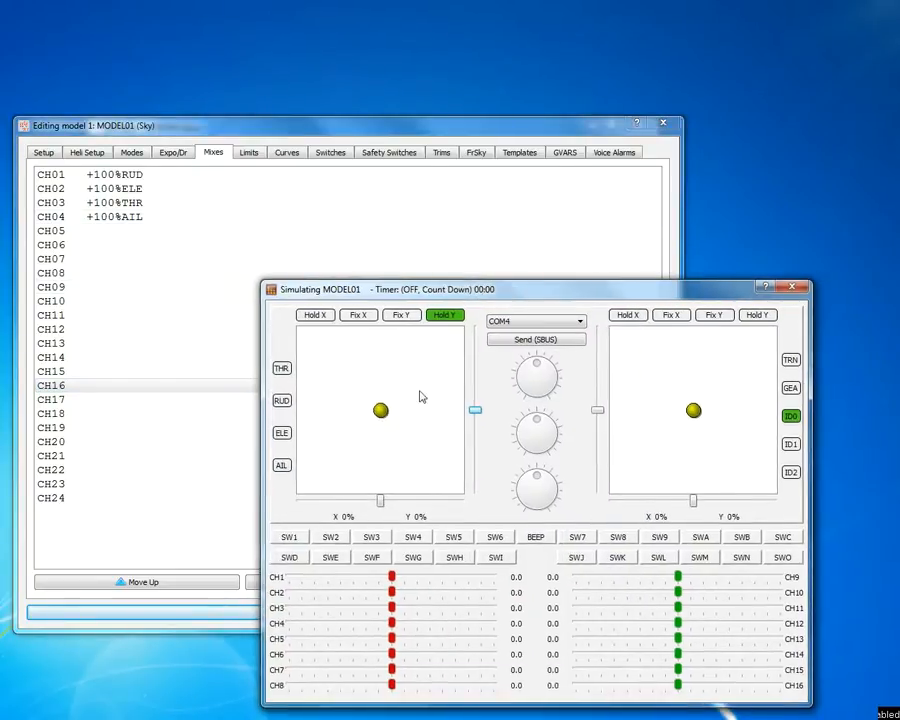
drag(382, 412, 392, 464)
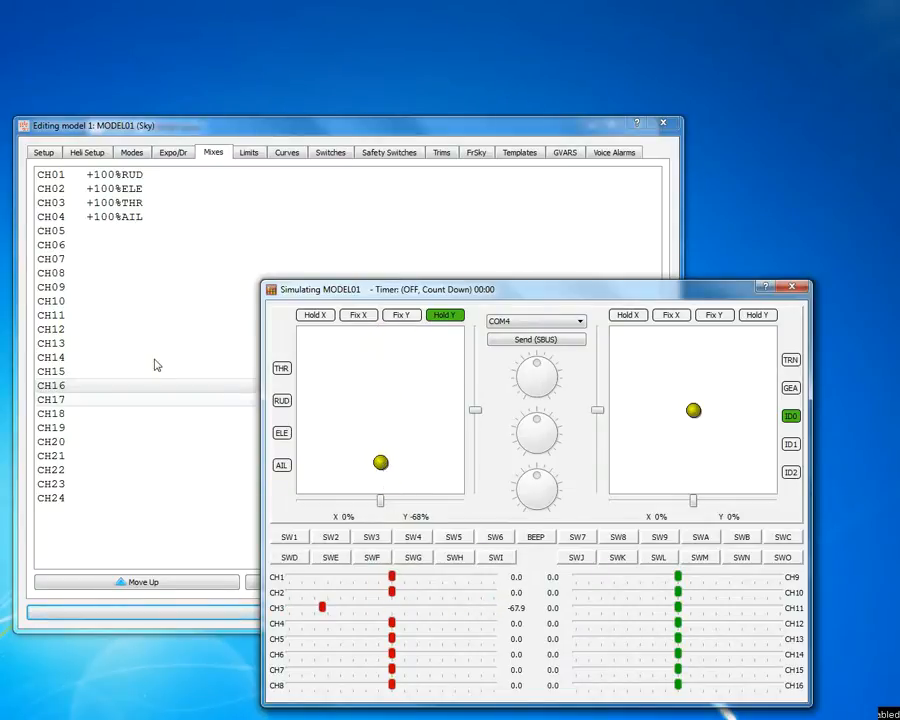
Add a mix to CH03 with source FULL, weight -100, multiplex REPLACE and switch THR.
right_click(133, 205)
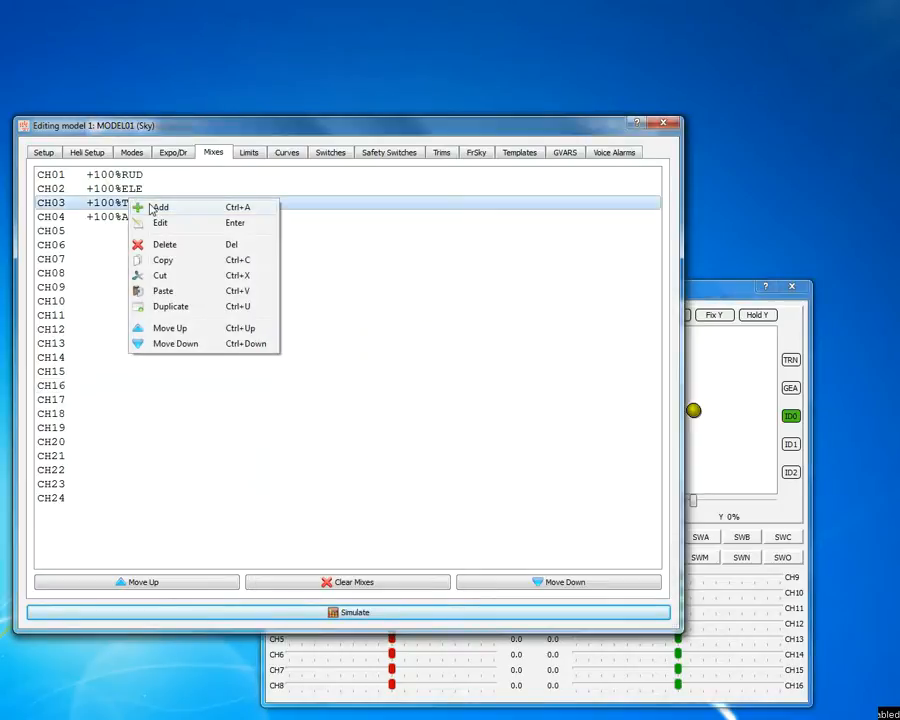
click(152, 208)
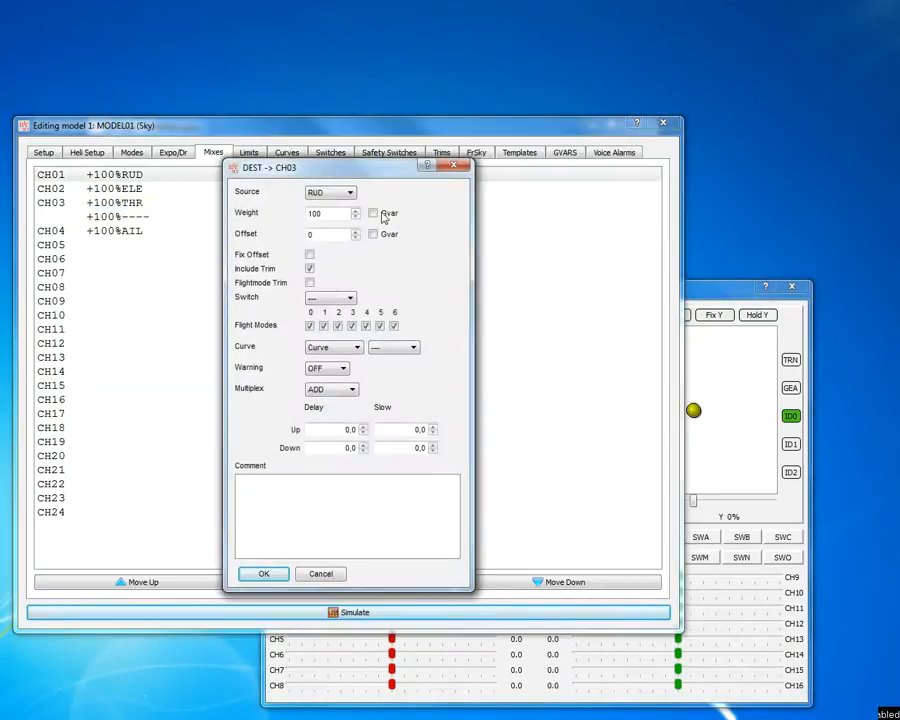
click(350, 193)
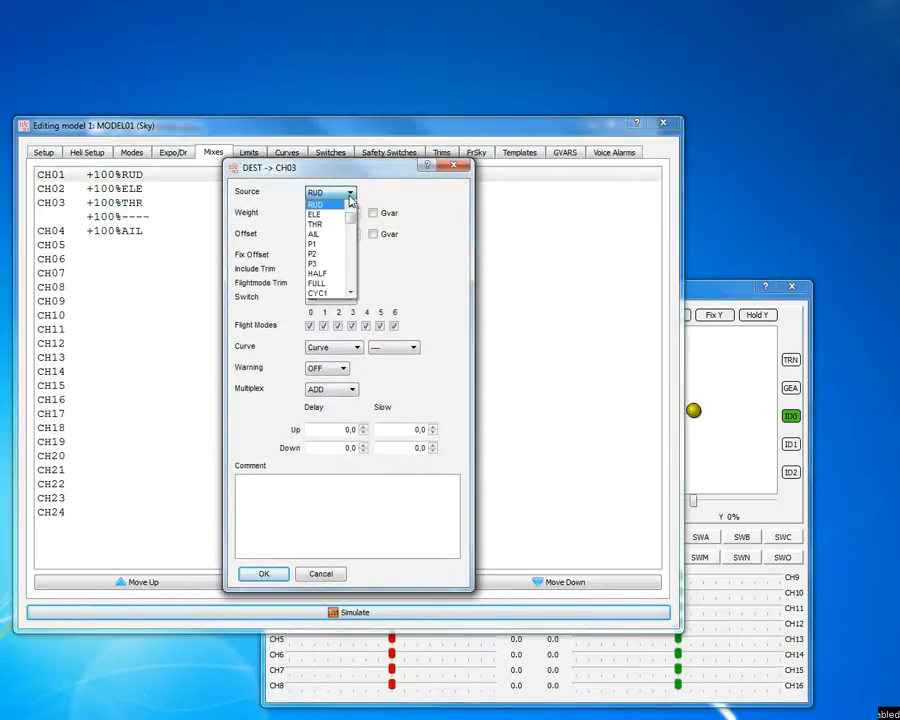
click(318, 284)
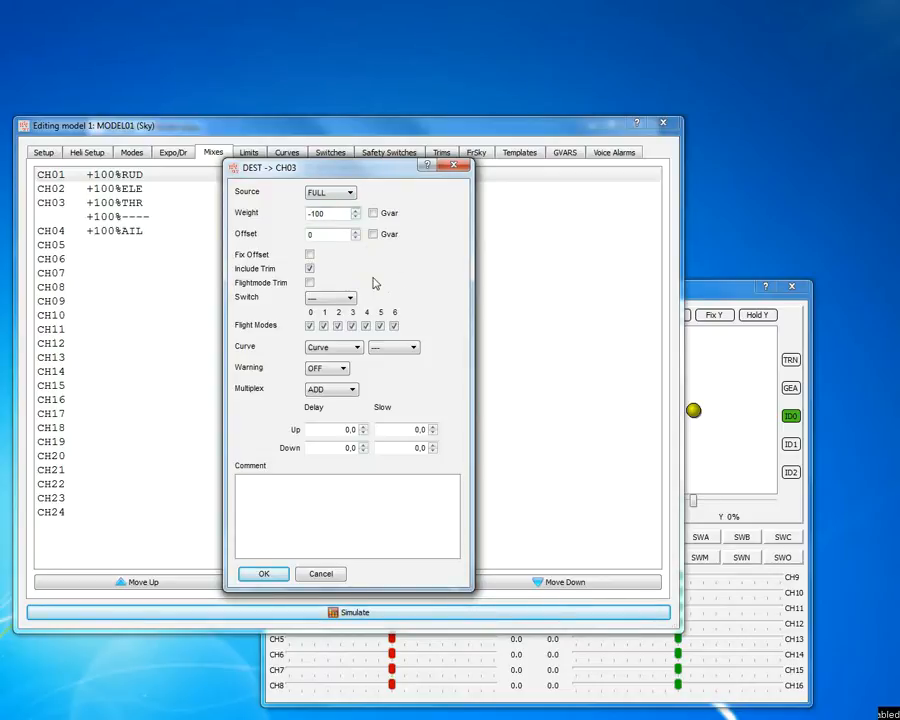
click(352, 390)
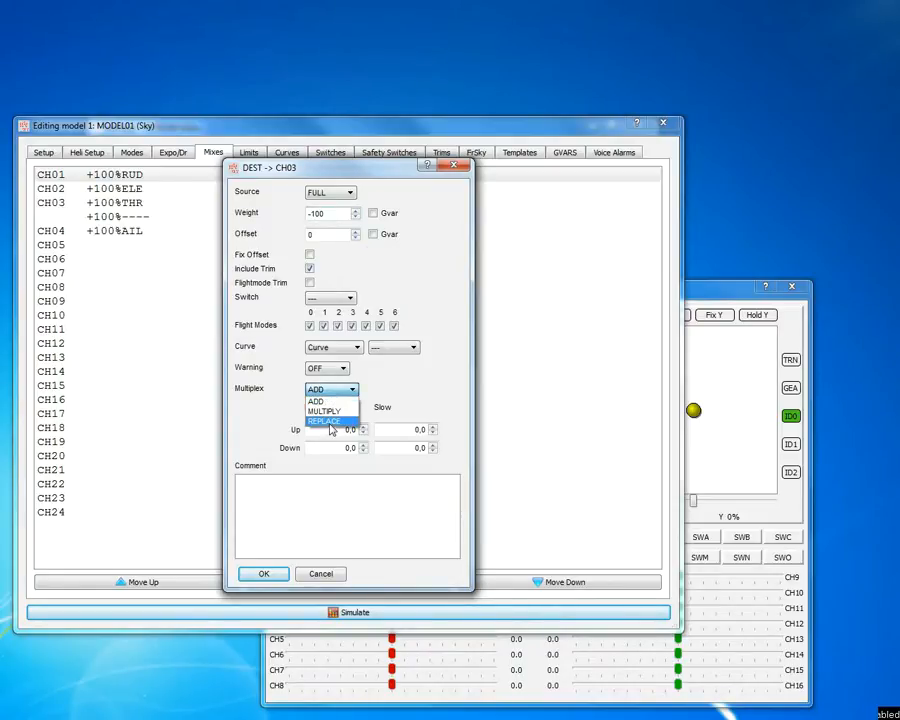
click(325, 421)
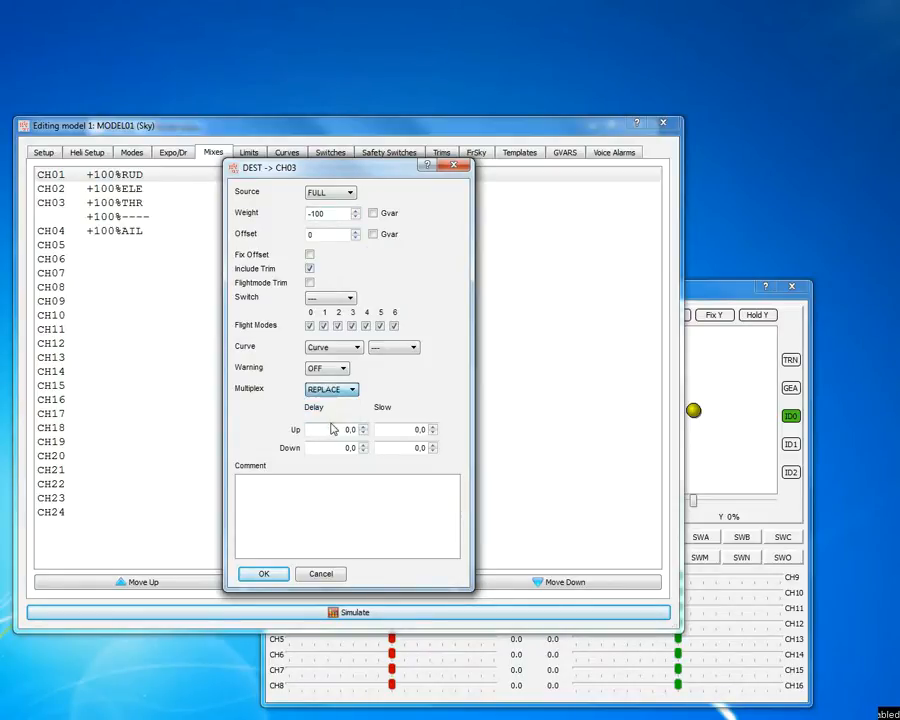
click(350, 300)
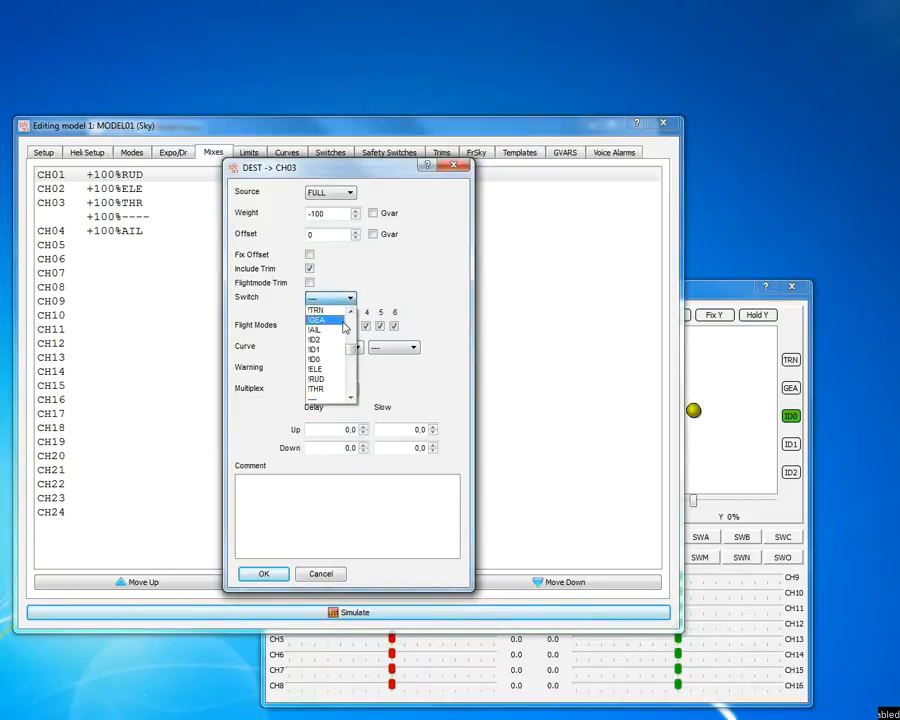
drag(352, 352, 352, 362)
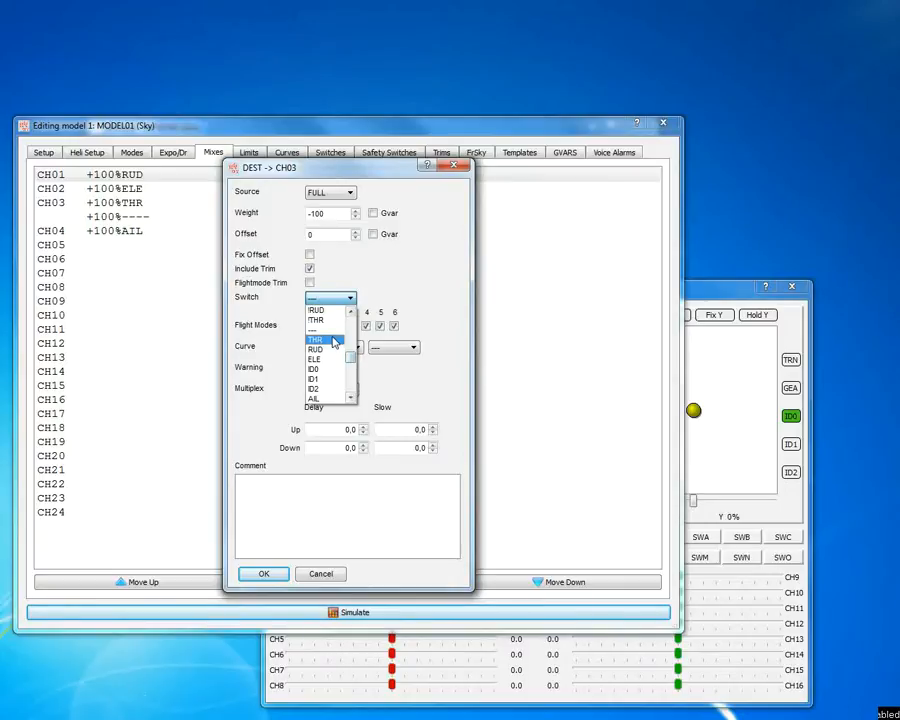
click(330, 339)
click(279, 572)
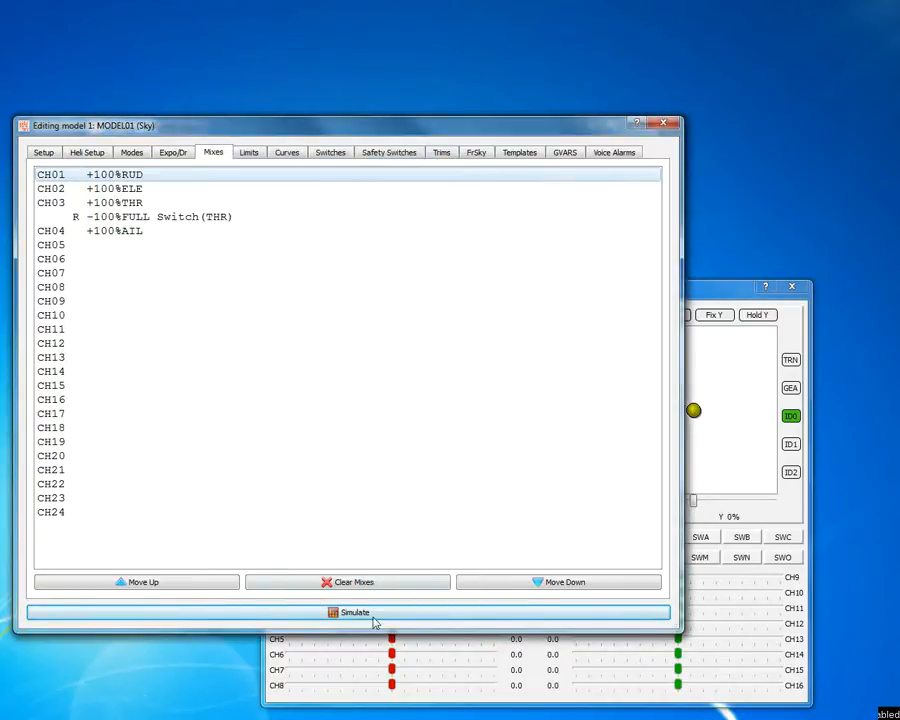
Simulate MODEL01 and check CH3 with the THR switch on, moving the throttle from about 30% to -77% Y.
click(370, 612)
drag(444, 292, 397, 288)
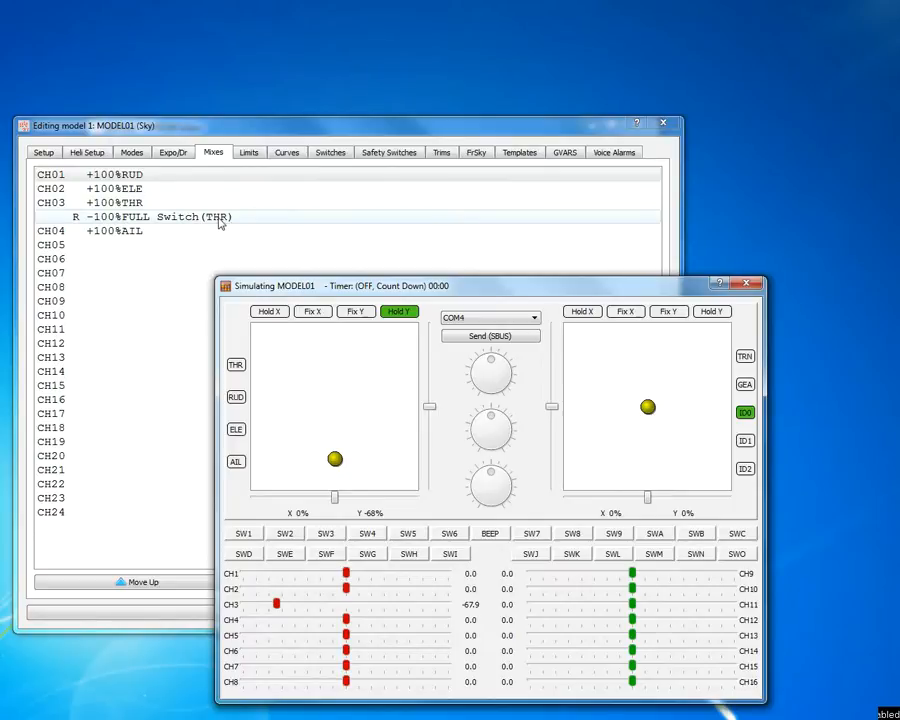
drag(337, 472, 277, 390)
click(236, 365)
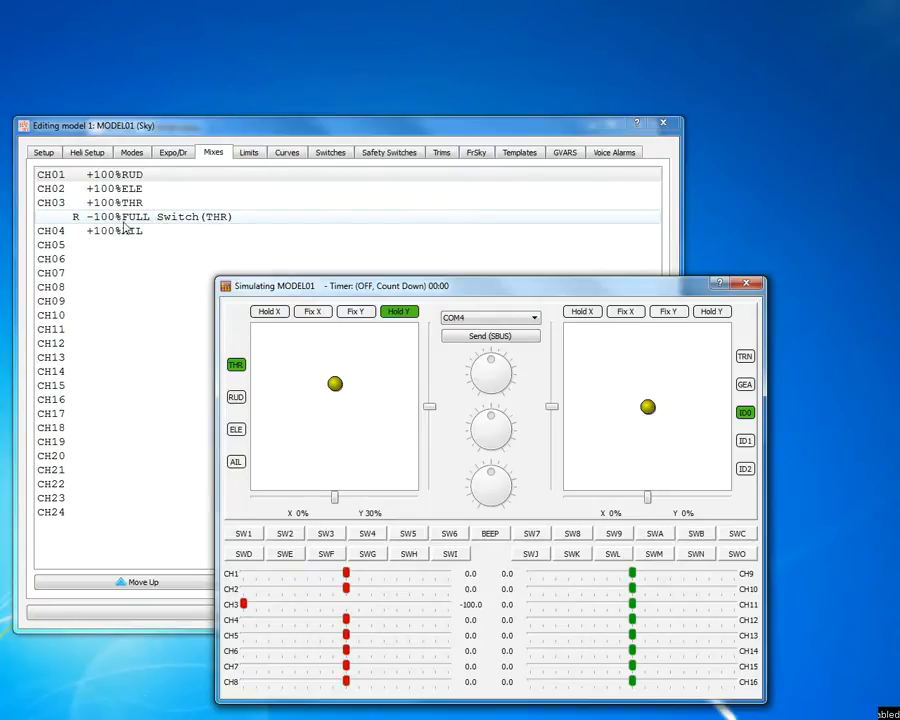
drag(333, 392, 335, 452)
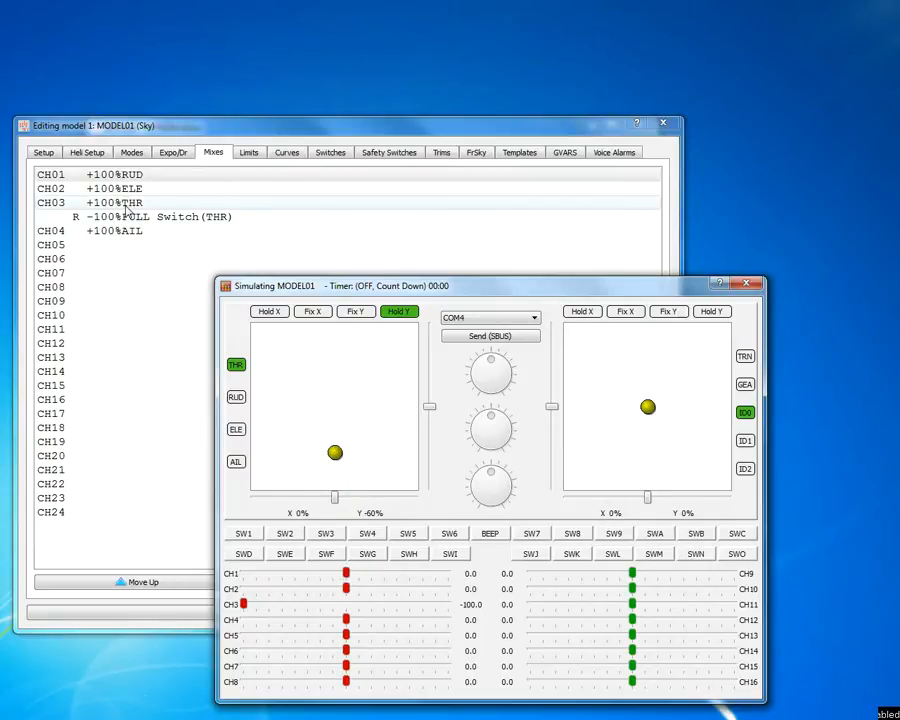
mouse_move(335, 455)
mouse_down()
mouse_move(358, 440)
mouse_move(338, 484)
mouse_move(338, 332)
mouse_move(335, 466)
mouse_up()
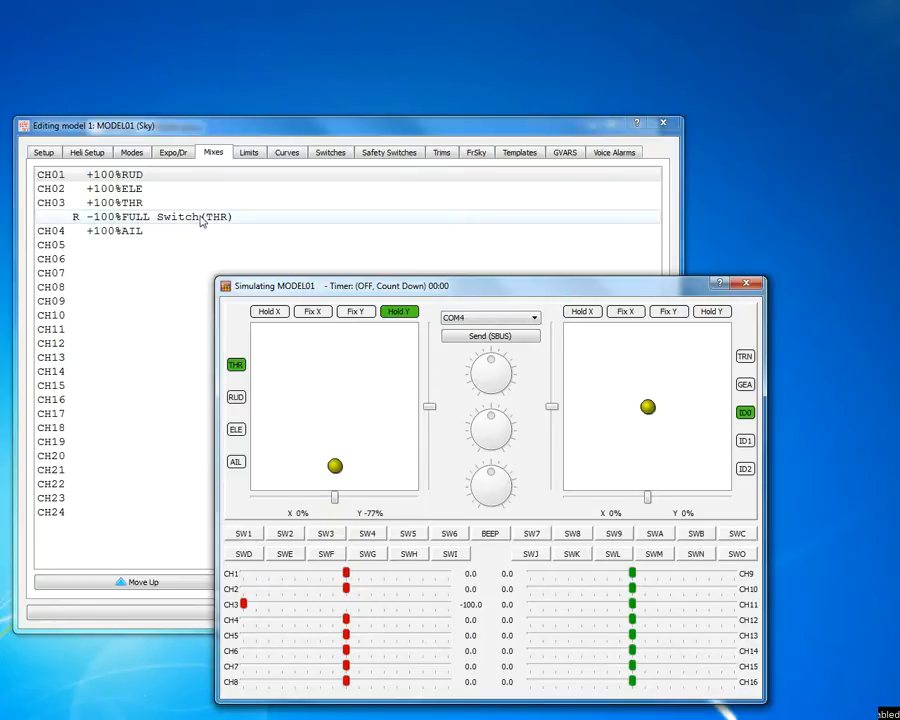
Check CH3 at 100% Y throttle while toggling the THR switch off and on, and lower the throttle to about 20% Y.
drag(335, 468, 337, 335)
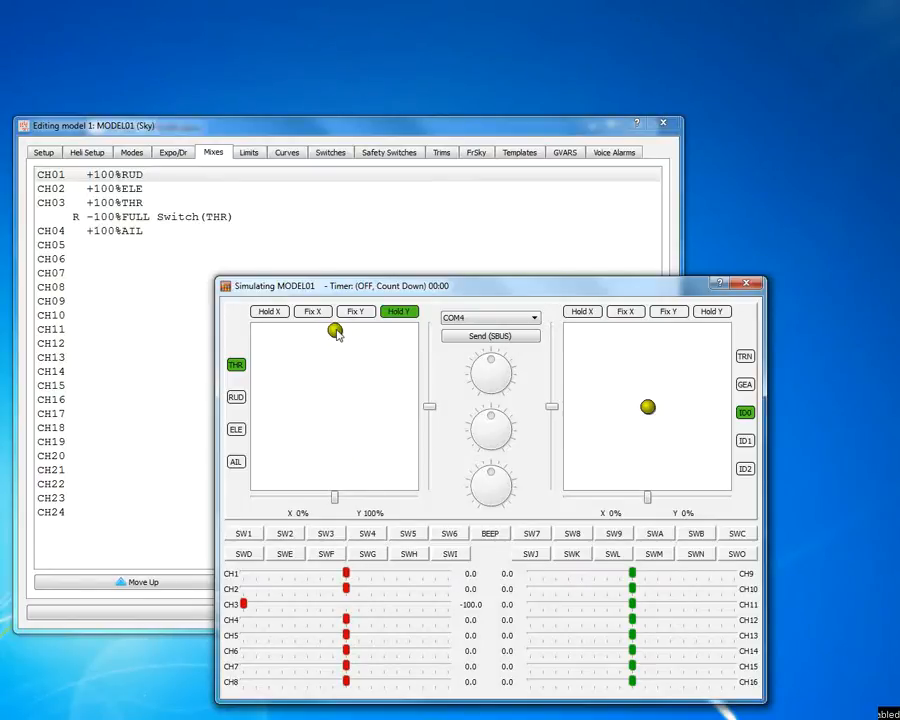
drag(335, 330, 340, 270)
click(237, 365)
click(237, 366)
drag(336, 333, 336, 391)
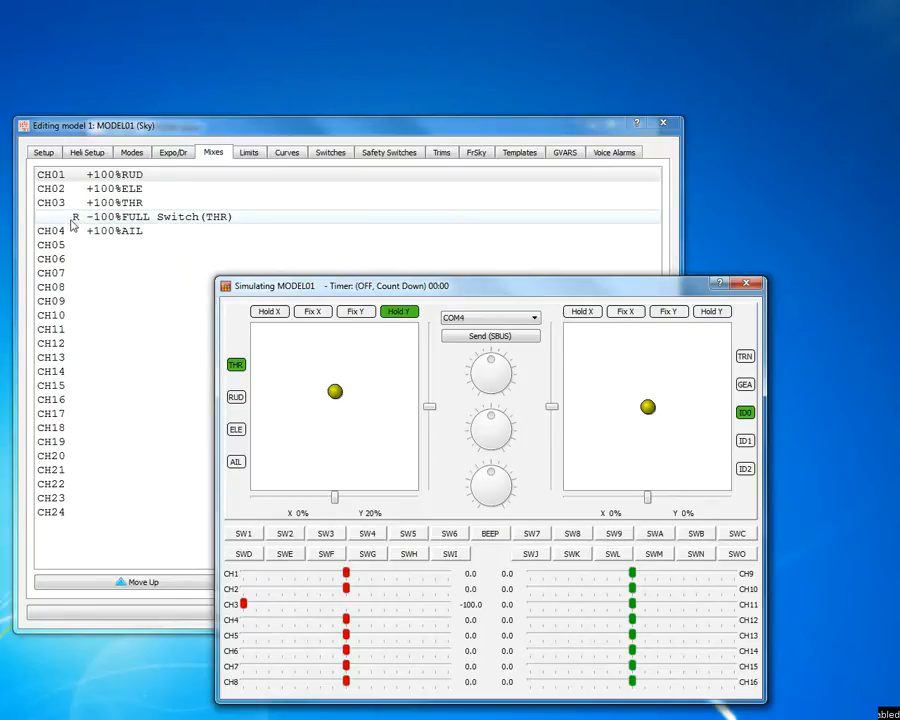
Change the CH01 mix to source AIL with multiplex REPLACE and switch RUD.
double_click(116, 178)
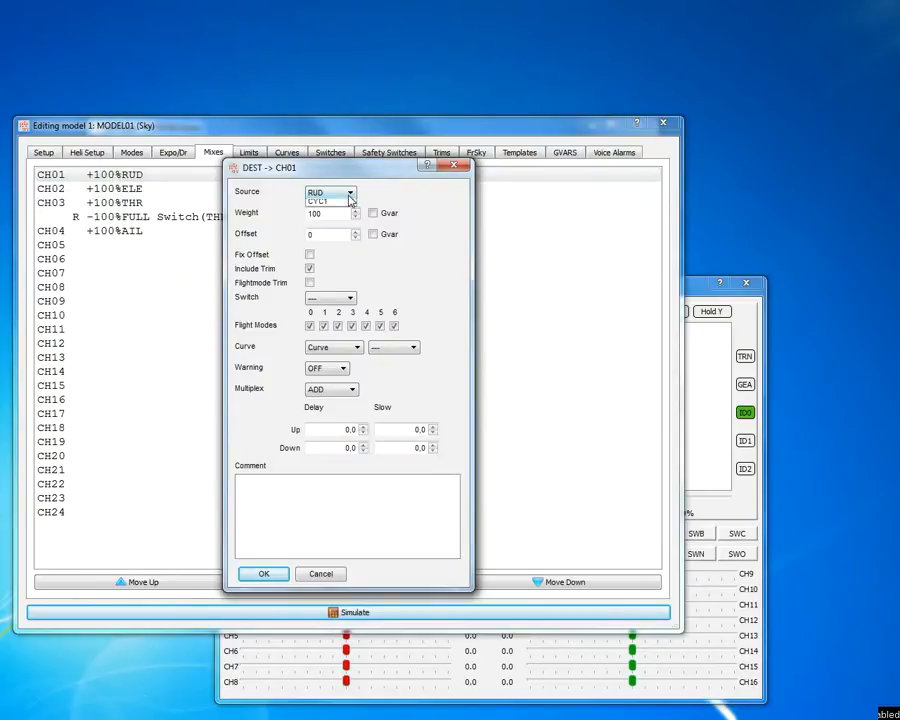
click(349, 193)
click(331, 234)
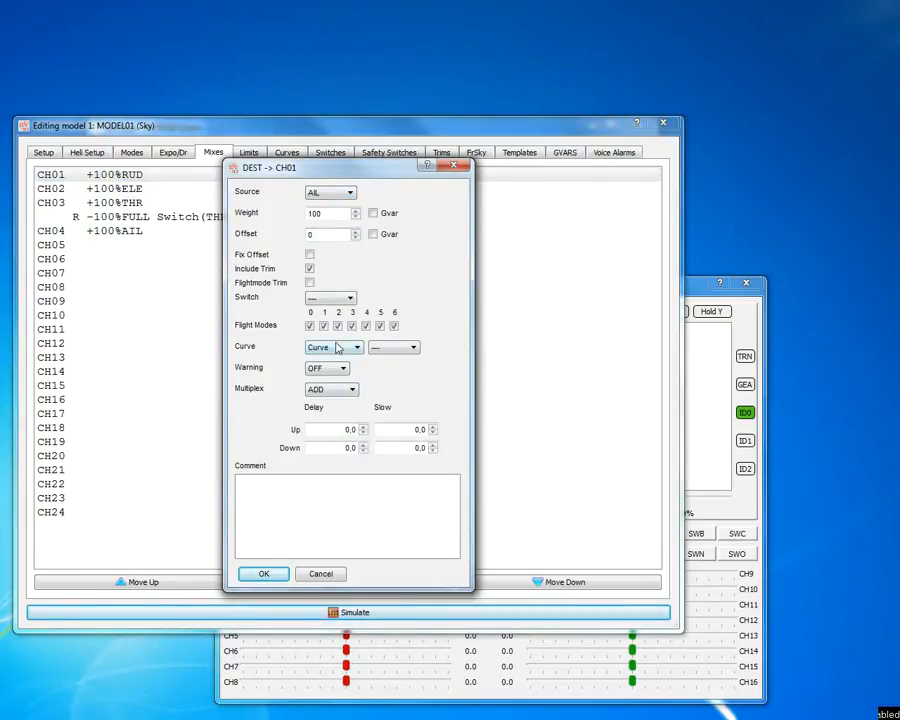
click(353, 391)
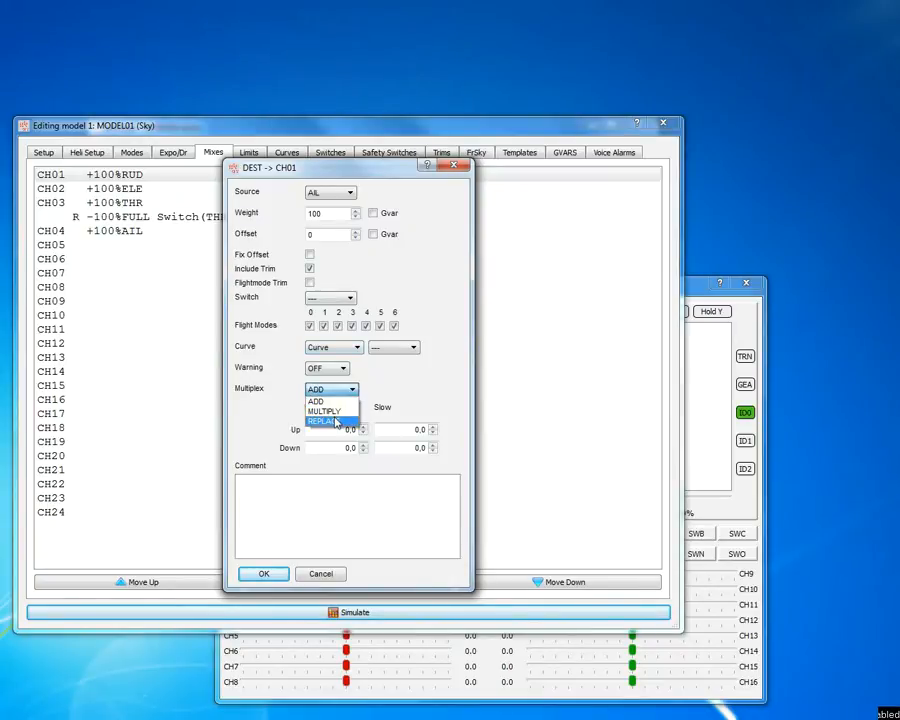
click(335, 421)
click(330, 298)
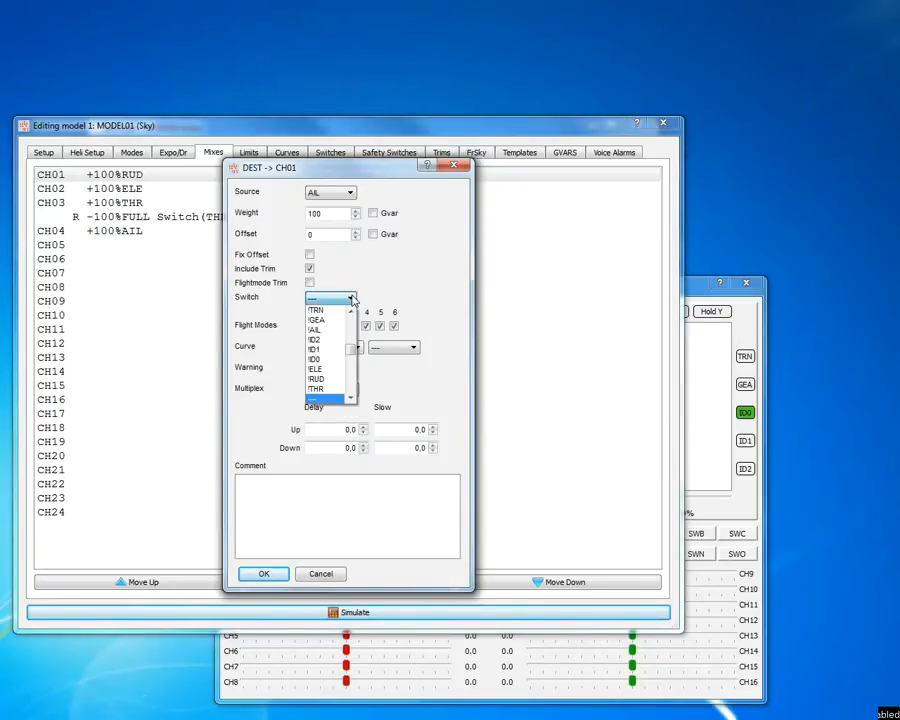
scroll(352, 400, down, 3)
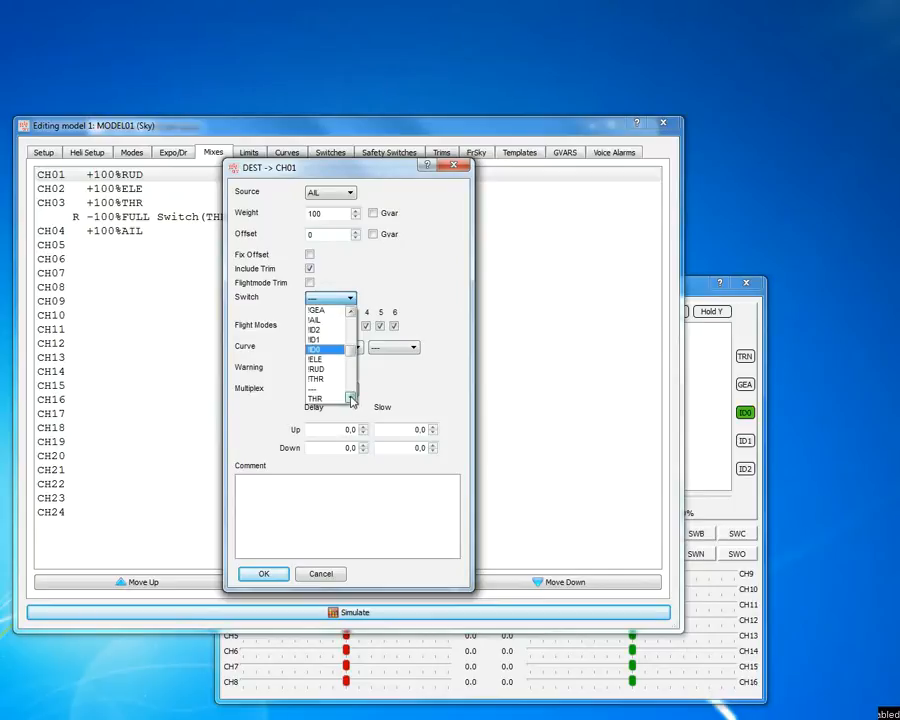
click(330, 391)
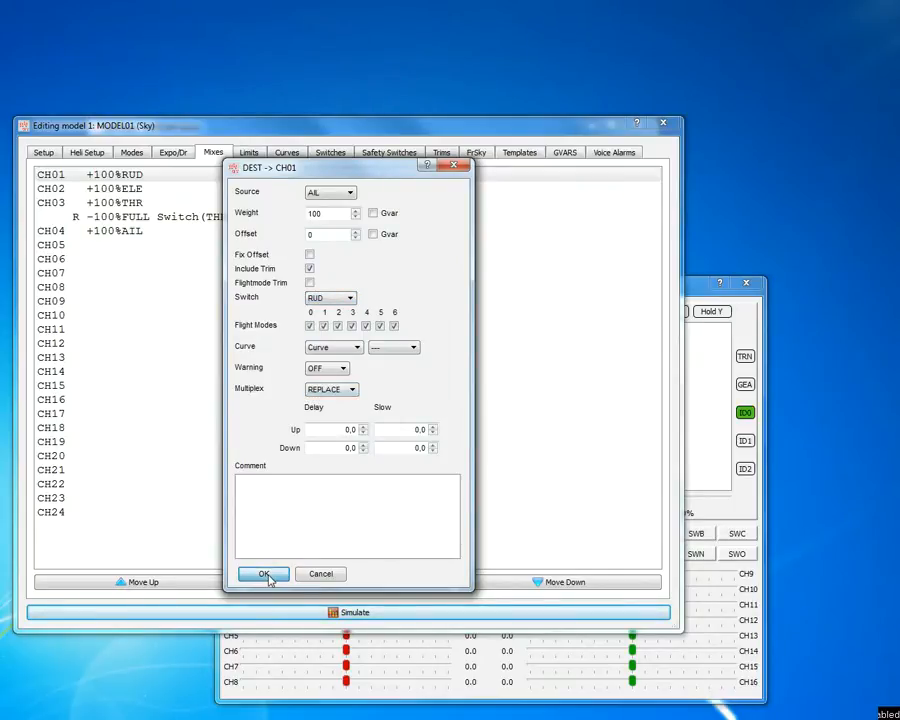
click(264, 575)
Check CH1 in the open simulator, moving the throttle stick to about 2% Y.
click(300, 660)
drag(393, 288, 355, 290)
mouse_move(298, 396)
mouse_down()
mouse_move(354, 402)
mouse_move(283, 406)
mouse_up()
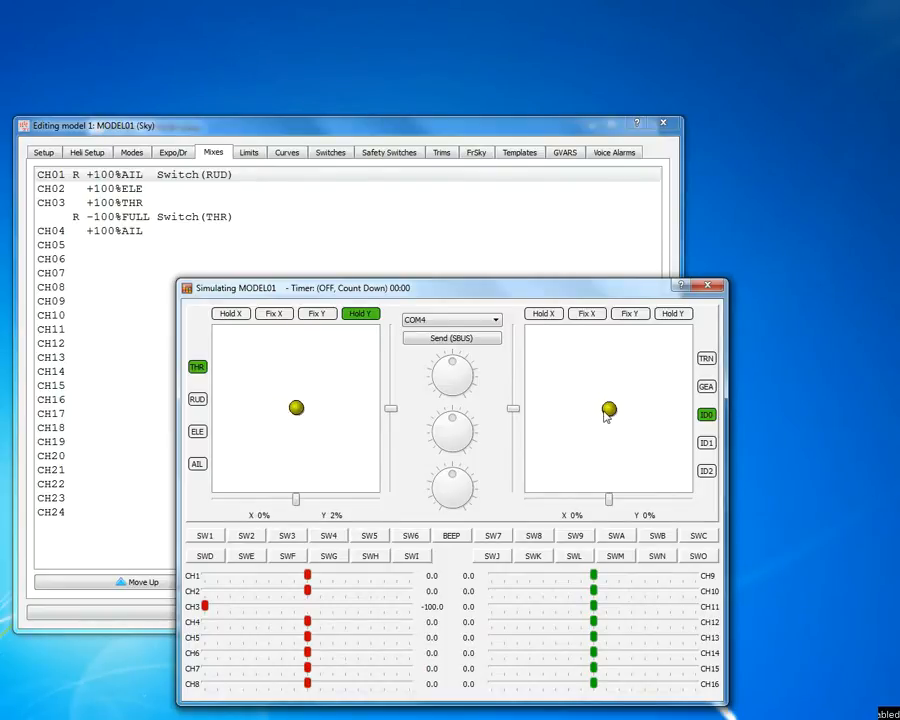
Add a RUD mix with weight 100 and multiplex ADD to CH01 and move it above the AIL replace mix.
click(132, 177)
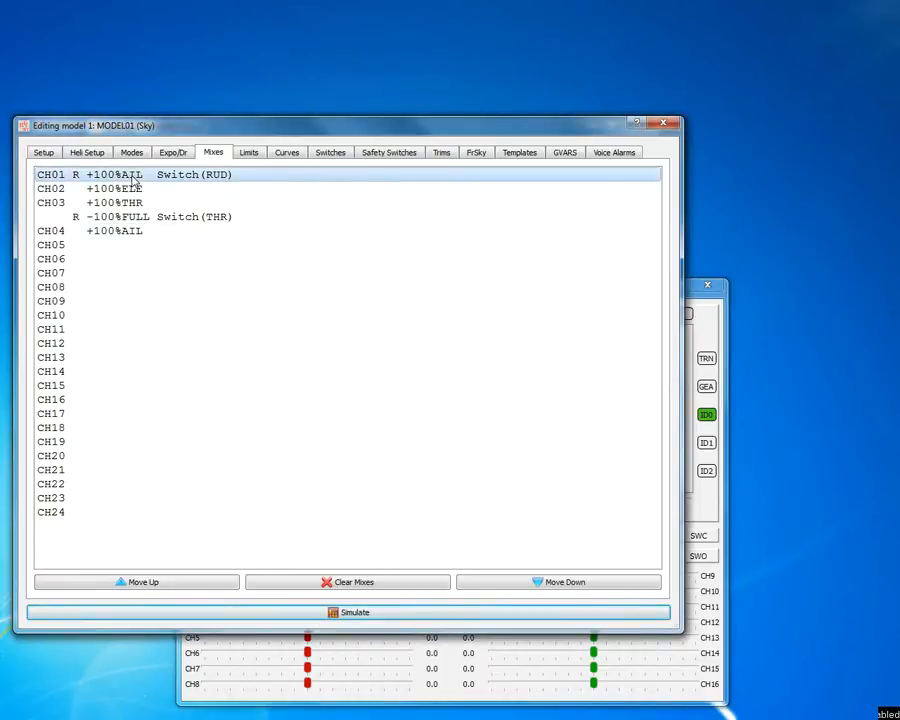
right_click(132, 178)
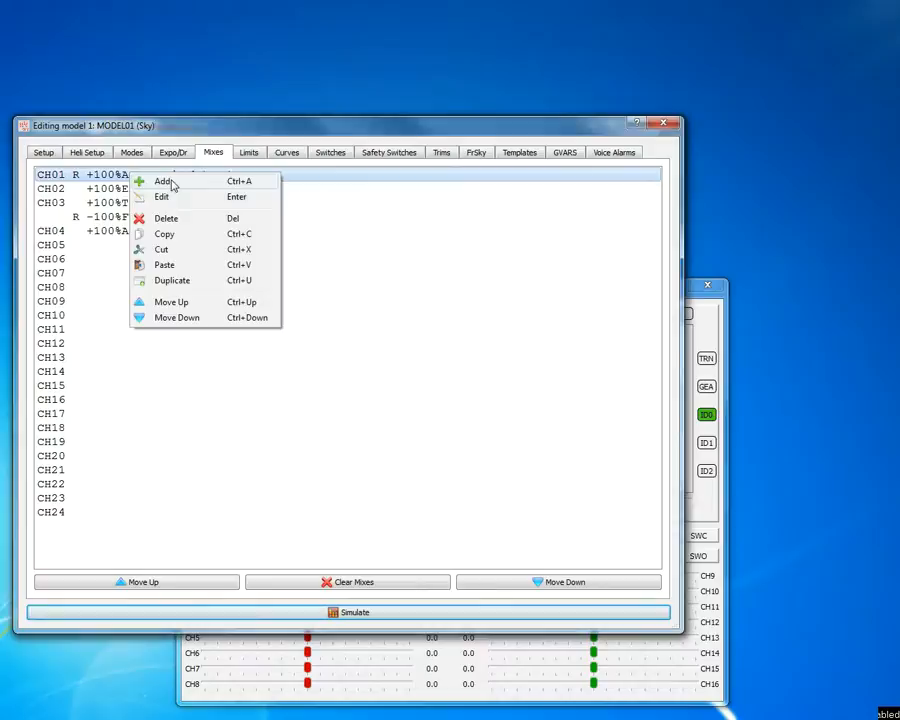
click(170, 184)
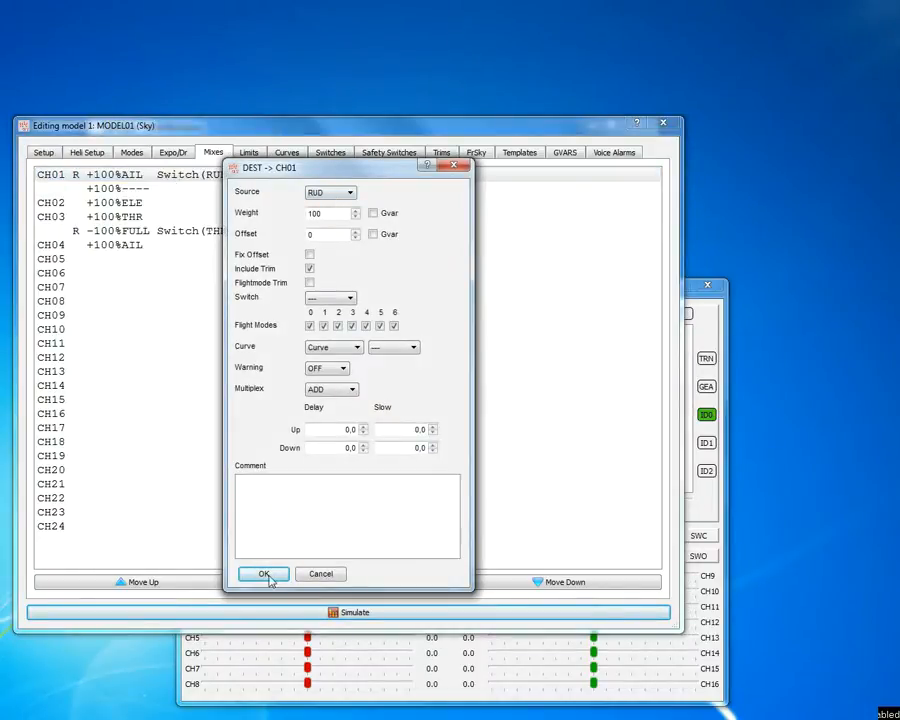
click(266, 576)
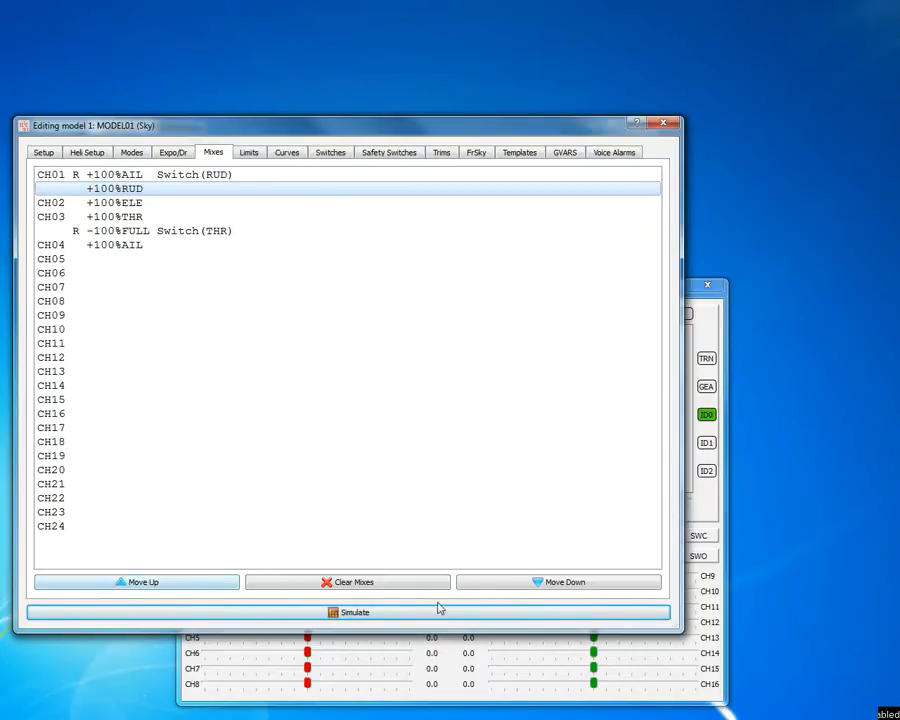
click(214, 586)
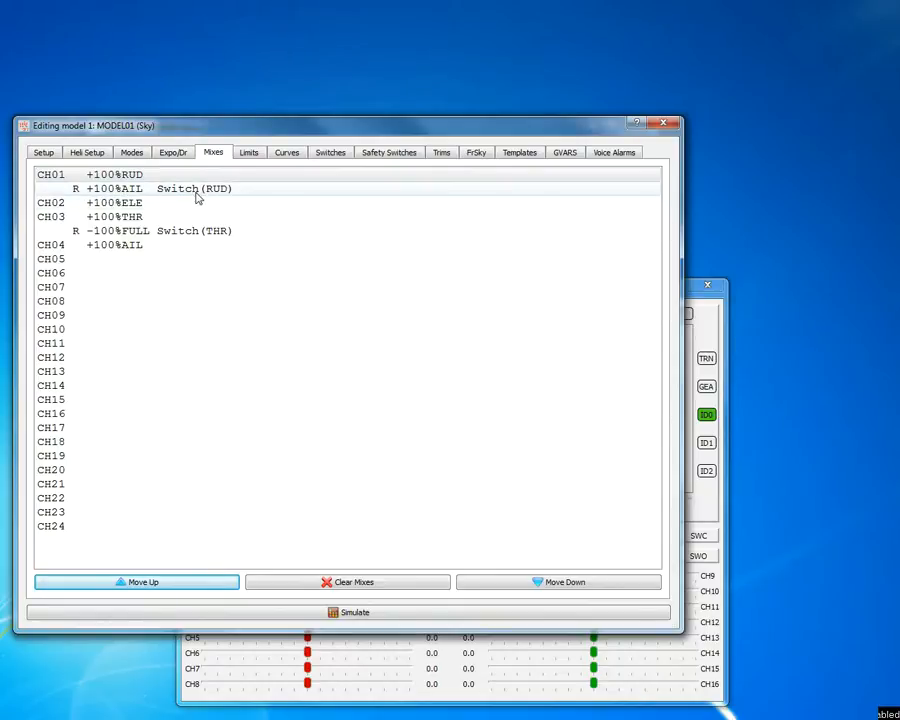
Place the simulator below the CH01 mixes and check CH1 against rudder stick movements with the RUD switch off.
click(270, 675)
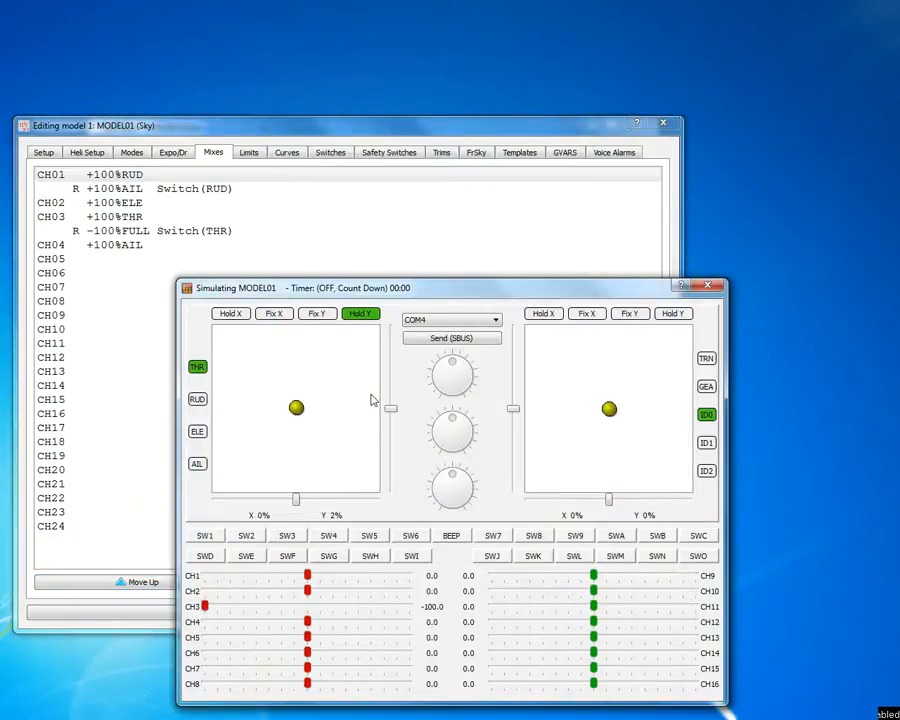
drag(450, 292, 434, 262)
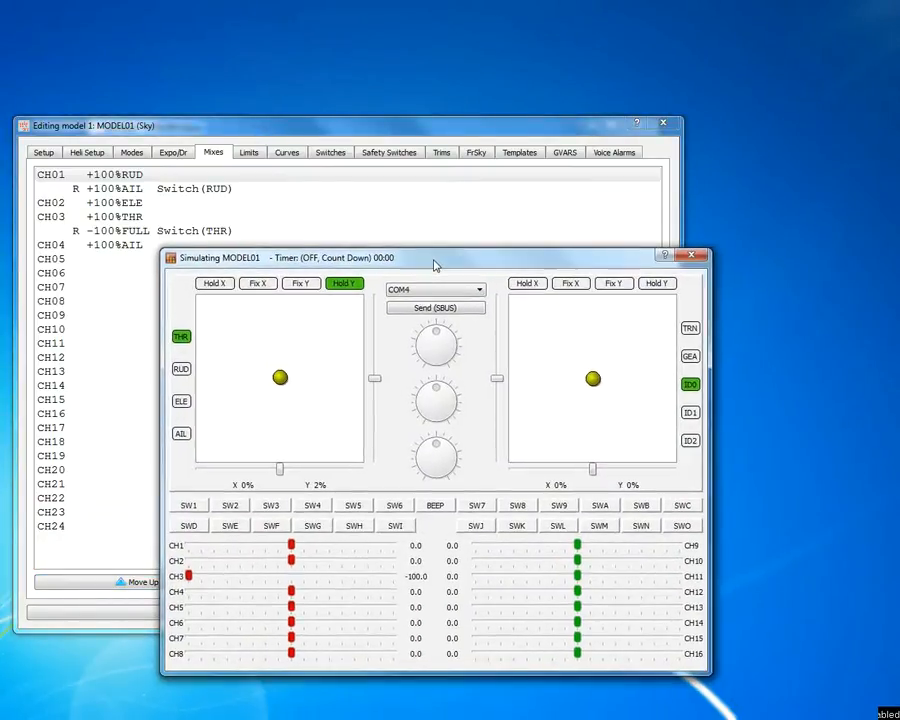
click(375, 245)
click(348, 677)
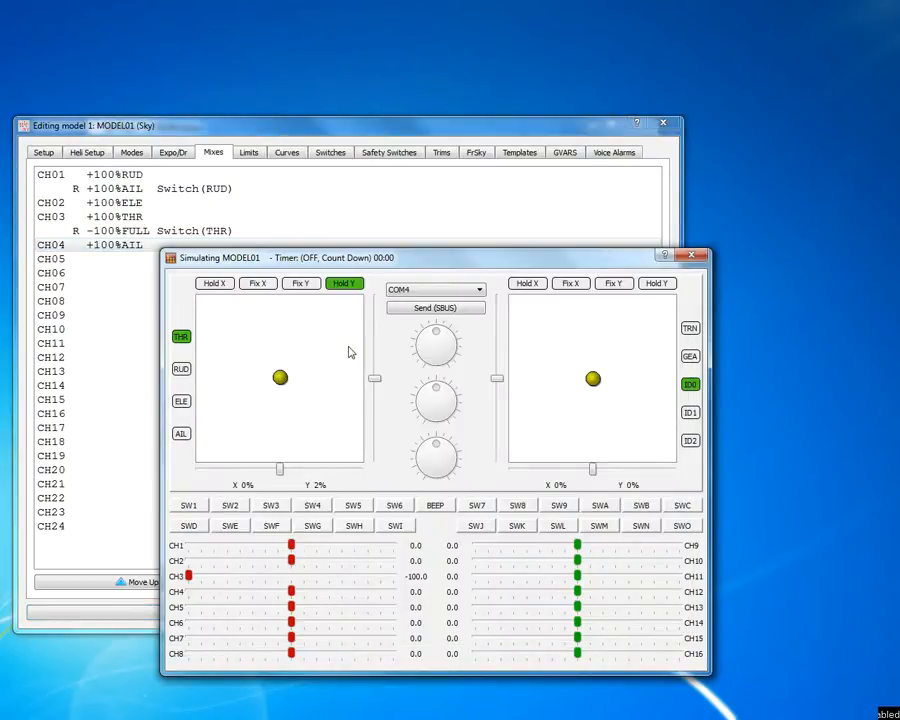
drag(280, 386, 200, 388)
drag(280, 380, 218, 385)
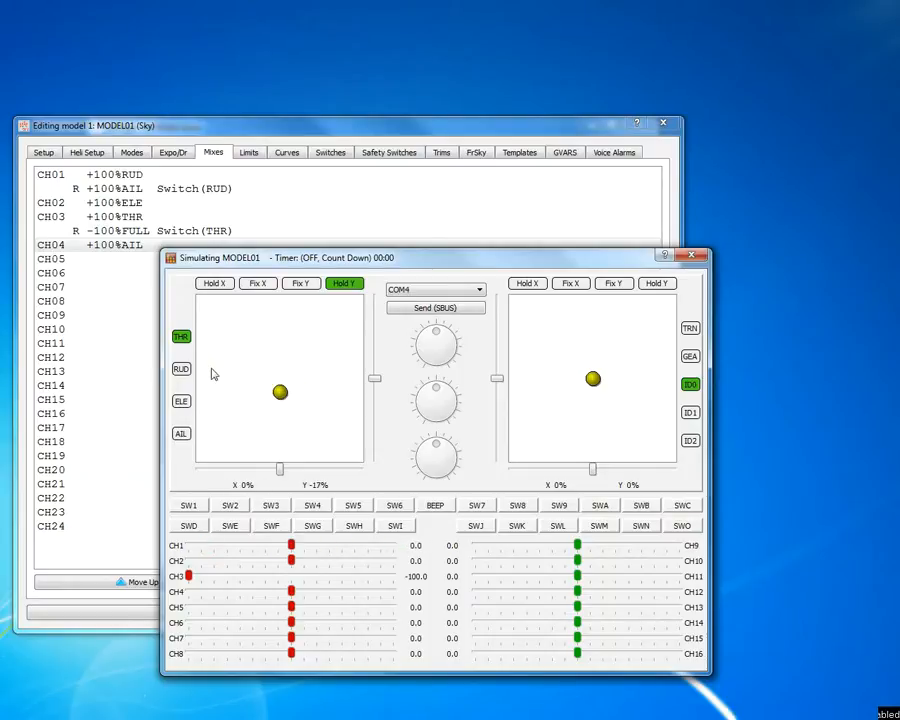
Check CH1 against rudder and aileron stick movements, first with the RUD switch on and again with it off.
click(181, 369)
drag(279, 395, 340, 396)
drag(595, 381, 540, 386)
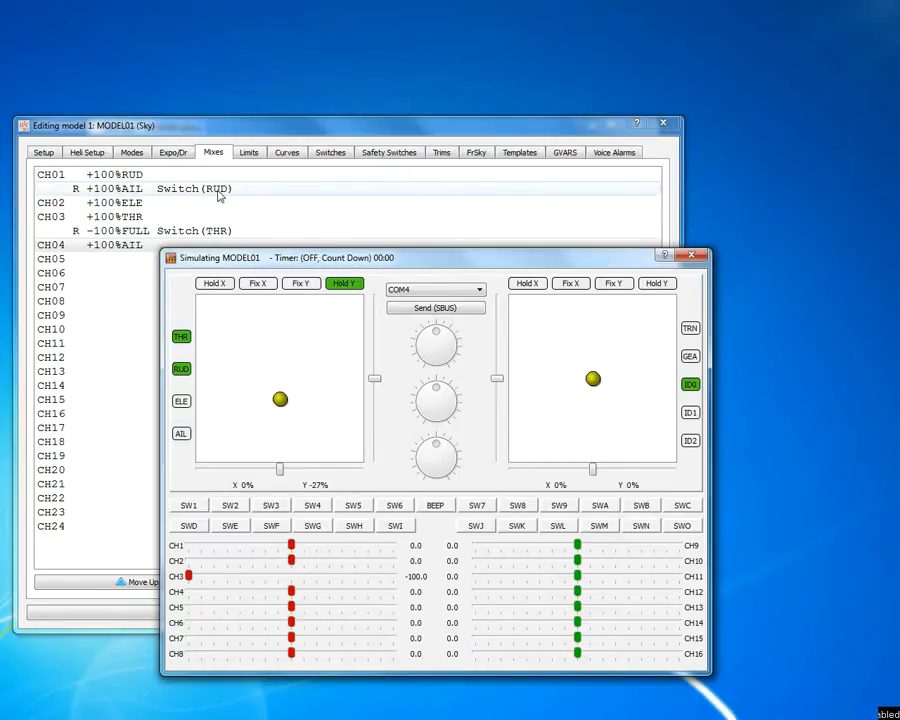
click(183, 372)
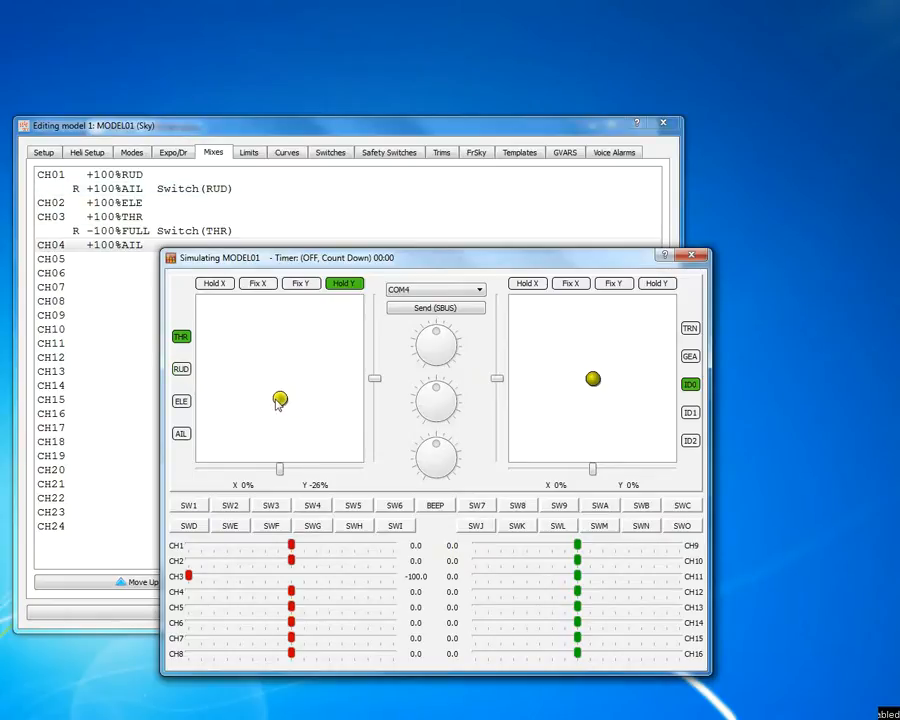
drag(597, 388, 625, 376)
drag(280, 398, 209, 382)
Turn the RUD switch back on and check CH1 with the rudder stick at 100% X and with aileron stick movements.
click(181, 369)
drag(282, 390, 372, 380)
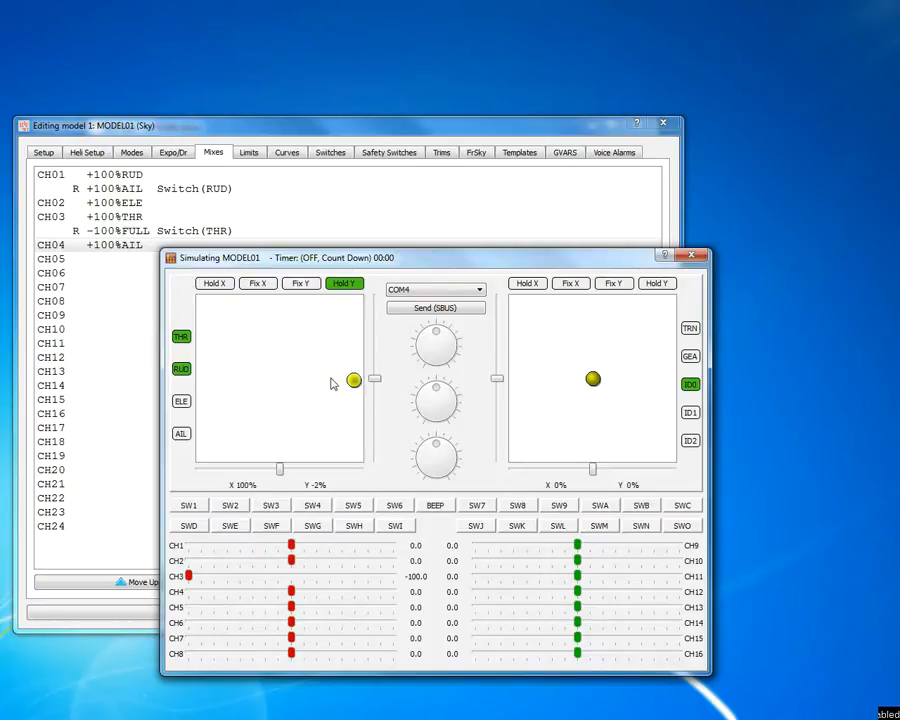
mouse_move(587, 380)
mouse_down()
mouse_move(555, 383)
mouse_move(653, 386)
mouse_move(532, 388)
mouse_move(707, 378)
mouse_move(516, 374)
mouse_move(576, 377)
mouse_up()
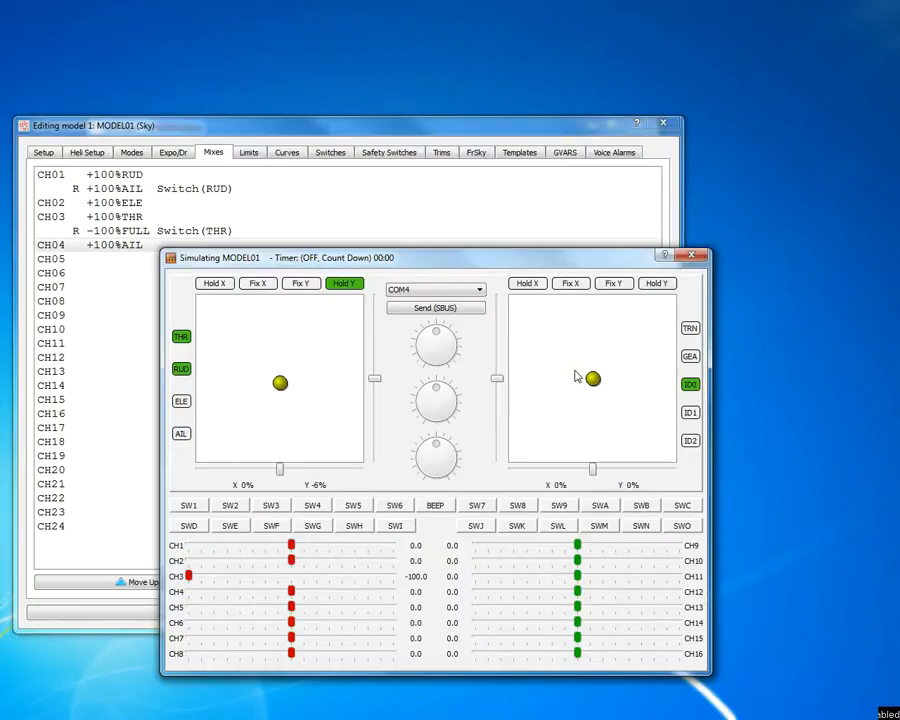
drag(594, 382, 665, 379)
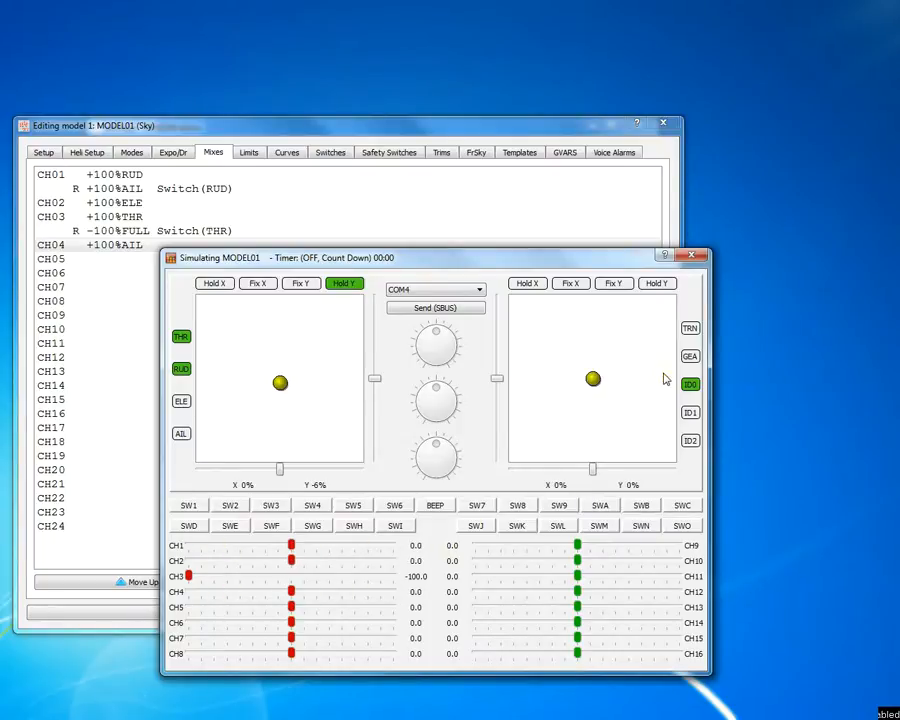